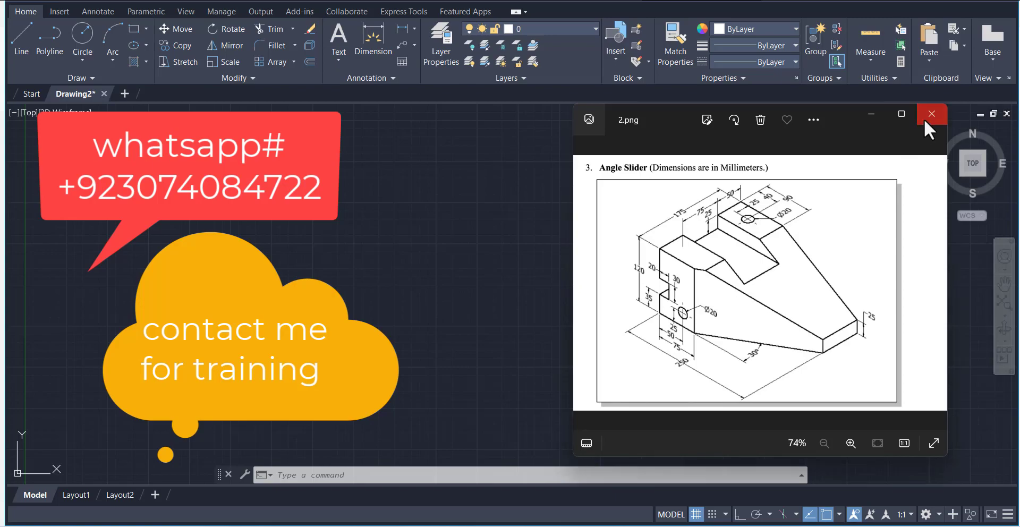
Switch to Paint and draw a blue arrow toward the Angle Slider's front and a yellow downward arrow beside its top.
{"action": "left_click", "coordinate": [927, 115]}
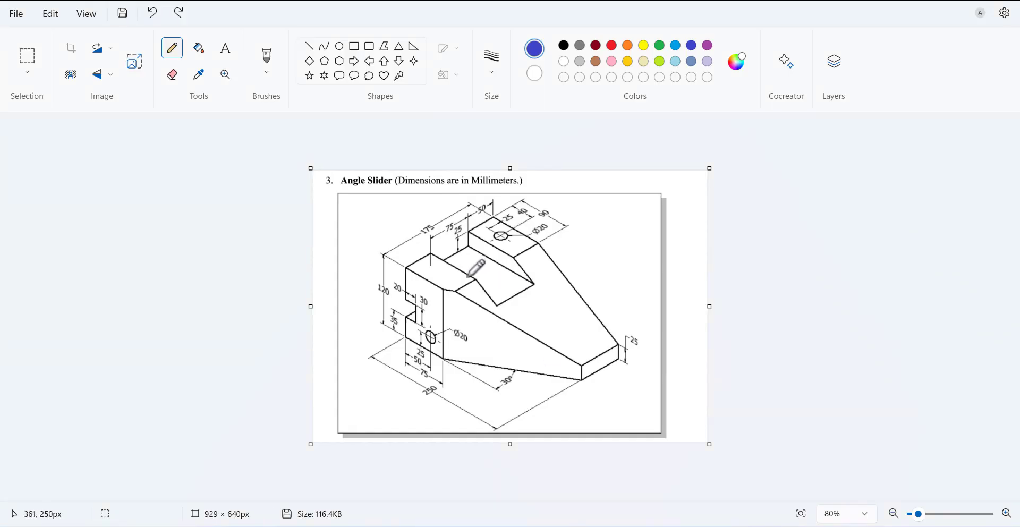
{"action": "left_click", "coordinate": [359, 420]}
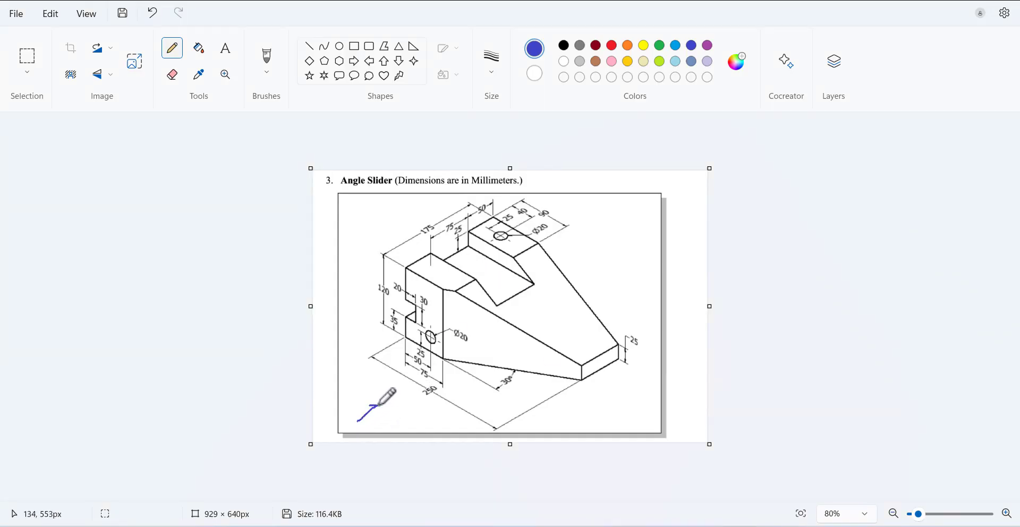
{"action": "left_click_drag", "start_coordinate": [377, 406], "coordinate": [379, 415]}
{"action": "left_click", "coordinate": [644, 46]}
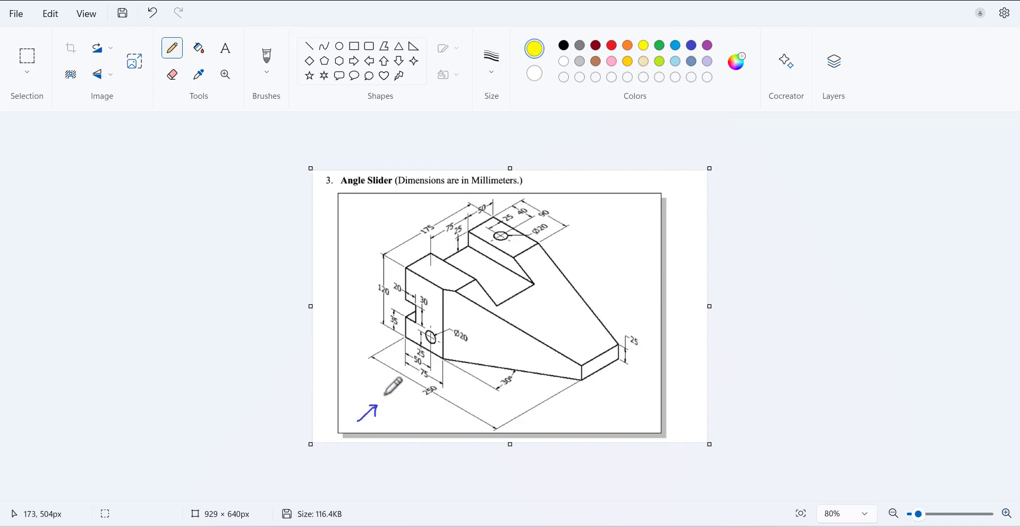
{"action": "left_click_drag", "start_coordinate": [595, 209], "coordinate": [593, 237]}
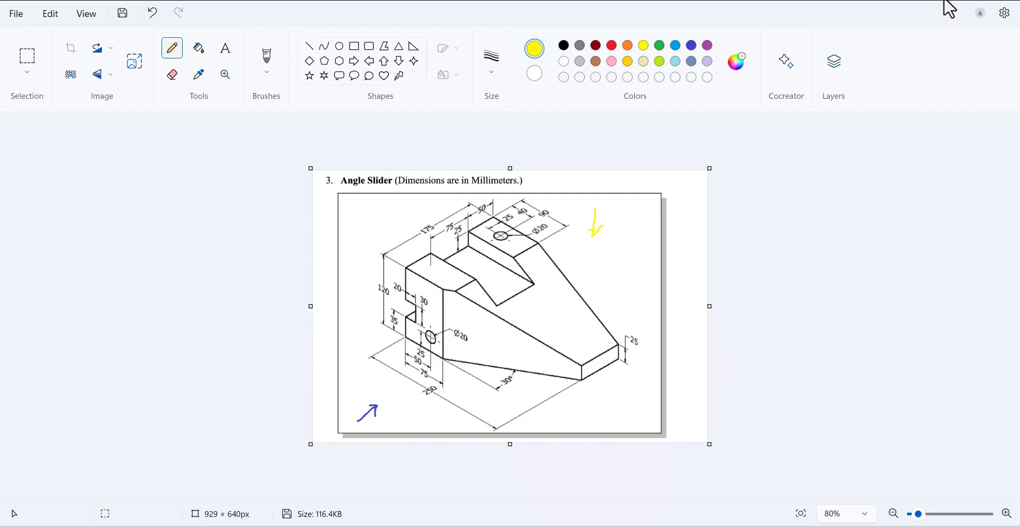
Switch to AutoCAD, turn the grid display off and turn Ortho mode on.
{"action": "key", "text": "alt+Tab"}
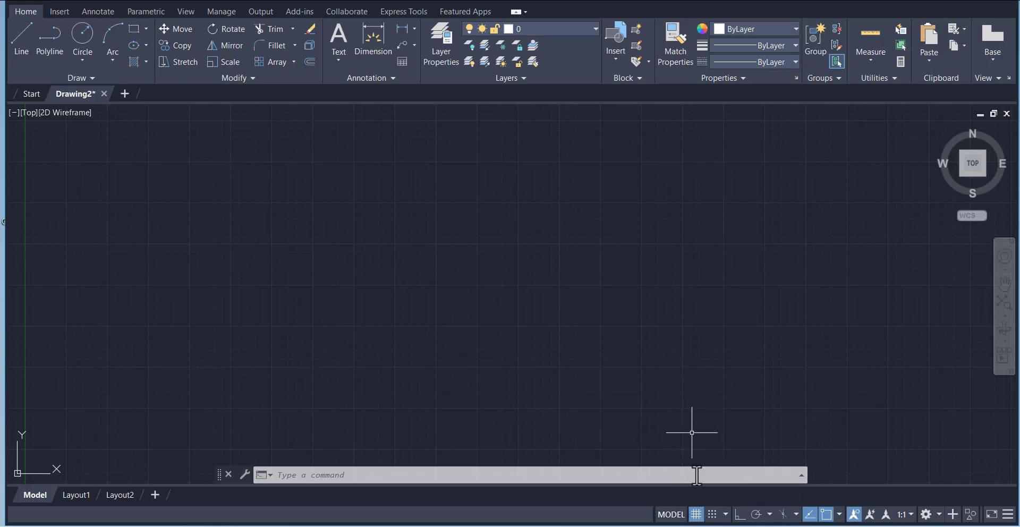
{"action": "left_click", "coordinate": [697, 515]}
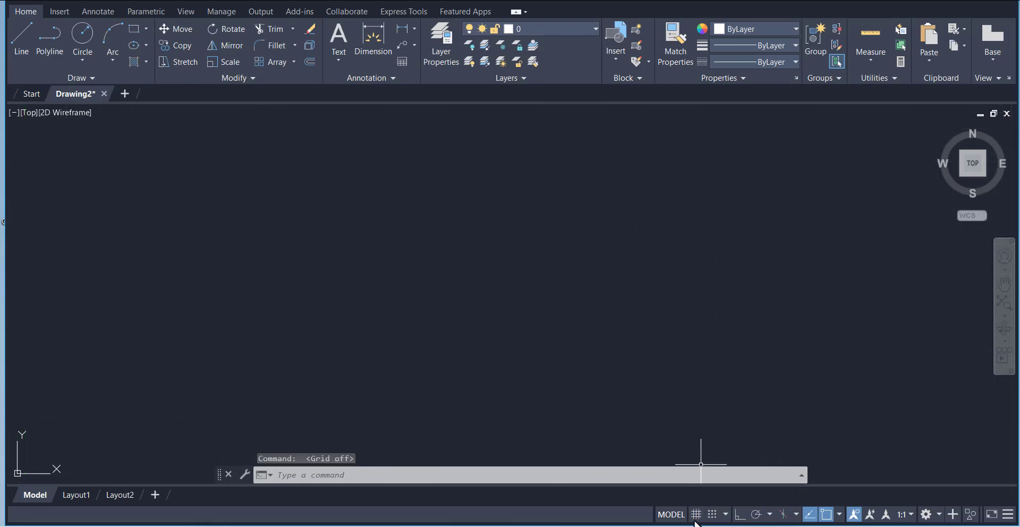
{"action": "left_click", "coordinate": [739, 515]}
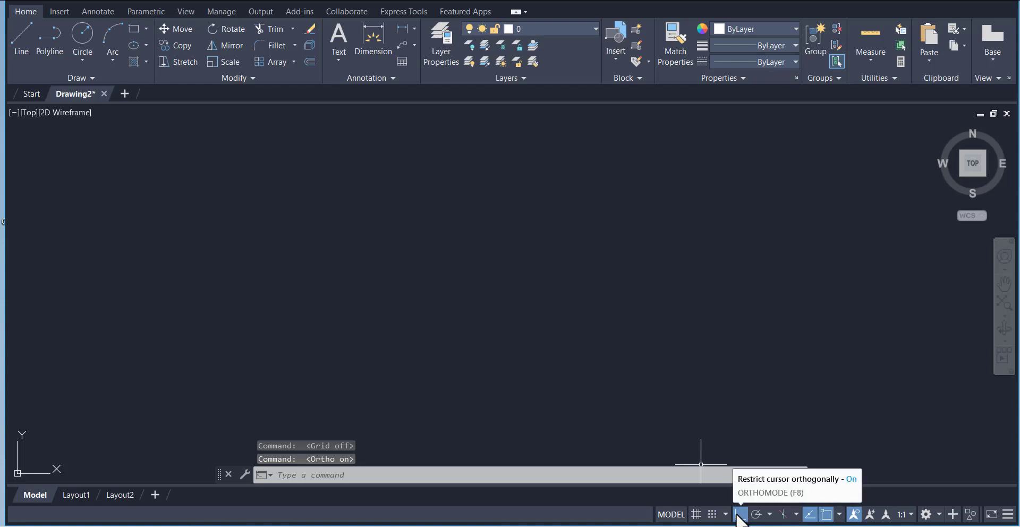
Draw a horizontal base line 250 mm long to the right for the front view and end the Line command.
{"action": "left_click", "coordinate": [31, 57]}
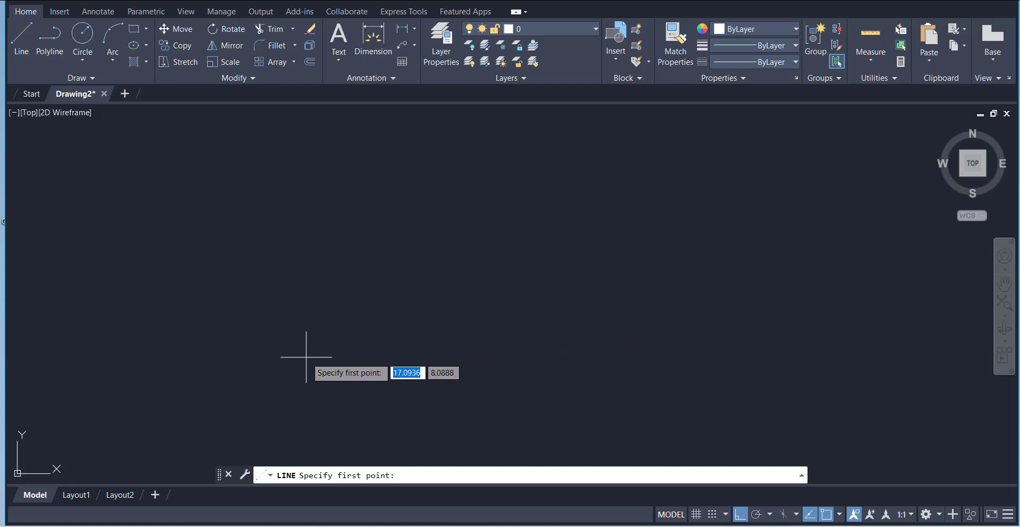
{"action": "left_click", "coordinate": [273, 349]}
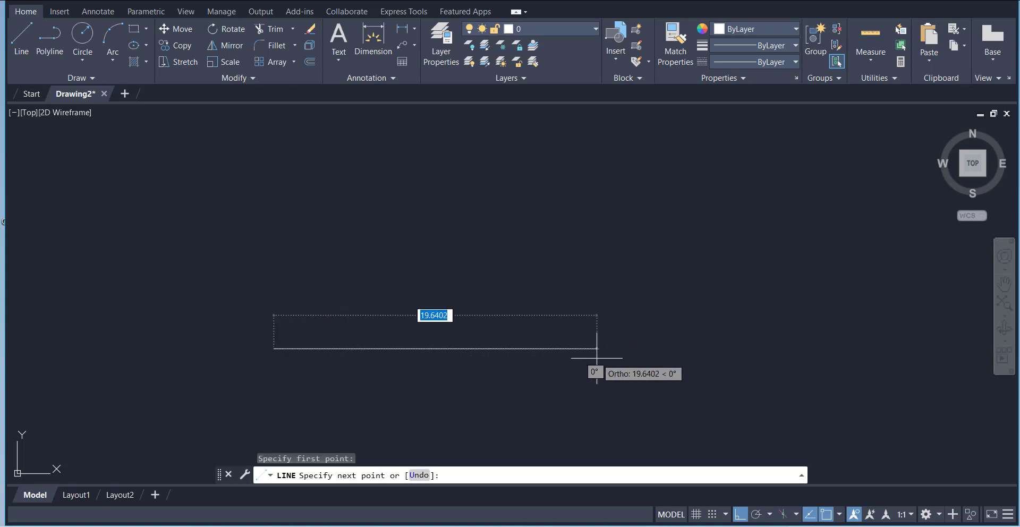
{"action": "type", "text": "250"}
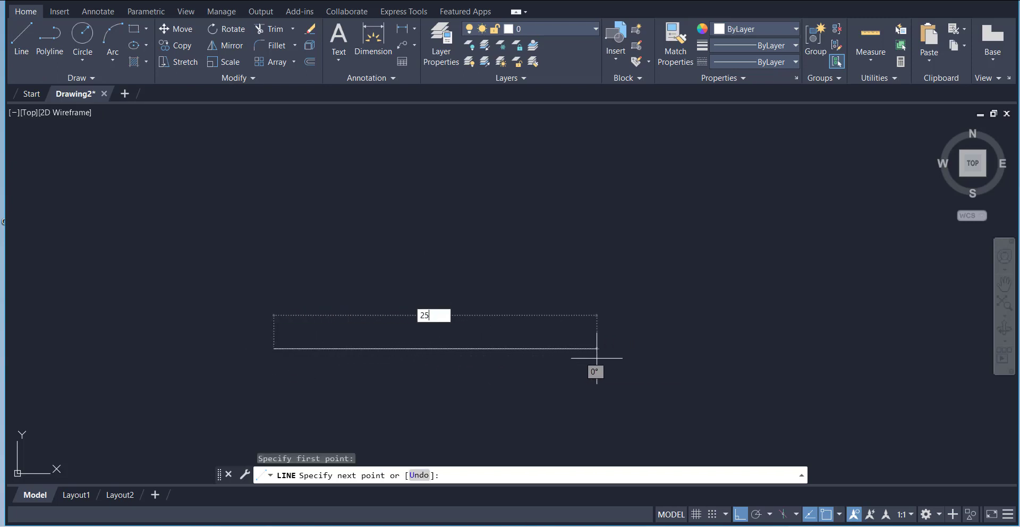
{"action": "key", "text": "Return"}
{"action": "scroll", "coordinate": [560, 348], "scroll_direction": "down", "scroll_amount": 3}
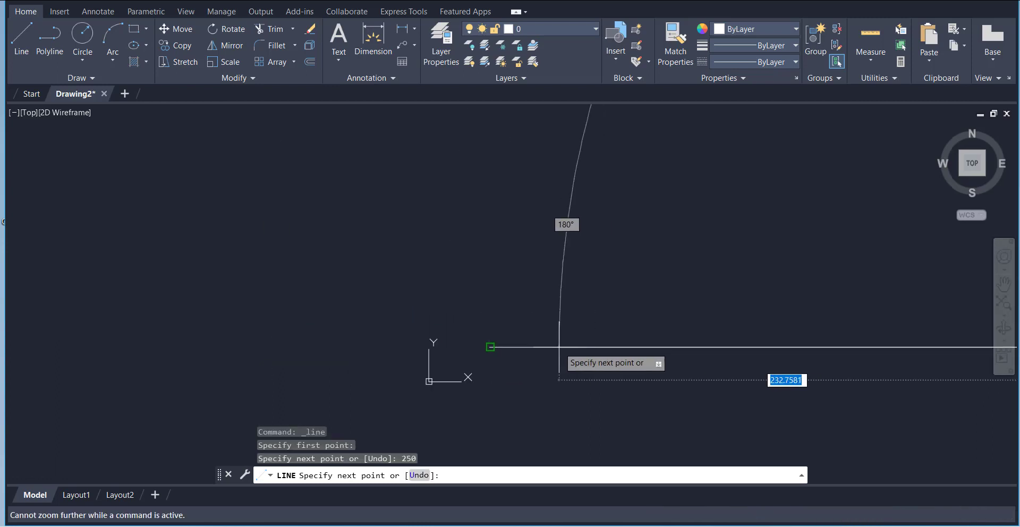
{"action": "right_click", "coordinate": [596, 262]}
{"action": "left_click", "coordinate": [606, 267]}
{"action": "scroll", "coordinate": [457, 318], "scroll_direction": "down", "scroll_amount": 2}
{"action": "scroll", "coordinate": [457, 318], "scroll_direction": "down", "scroll_amount": 3}
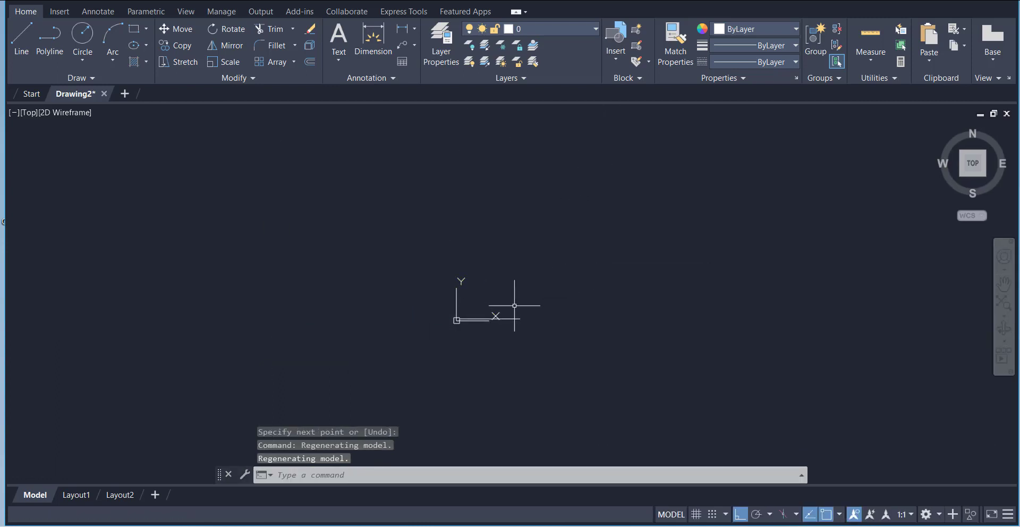
{"action": "scroll", "coordinate": [504, 312], "scroll_direction": "up", "scroll_amount": 5}
{"action": "scroll", "coordinate": [398, 304], "scroll_direction": "down", "scroll_amount": 2}
{"action": "scroll", "coordinate": [284, 289], "scroll_direction": "up", "scroll_amount": 1}
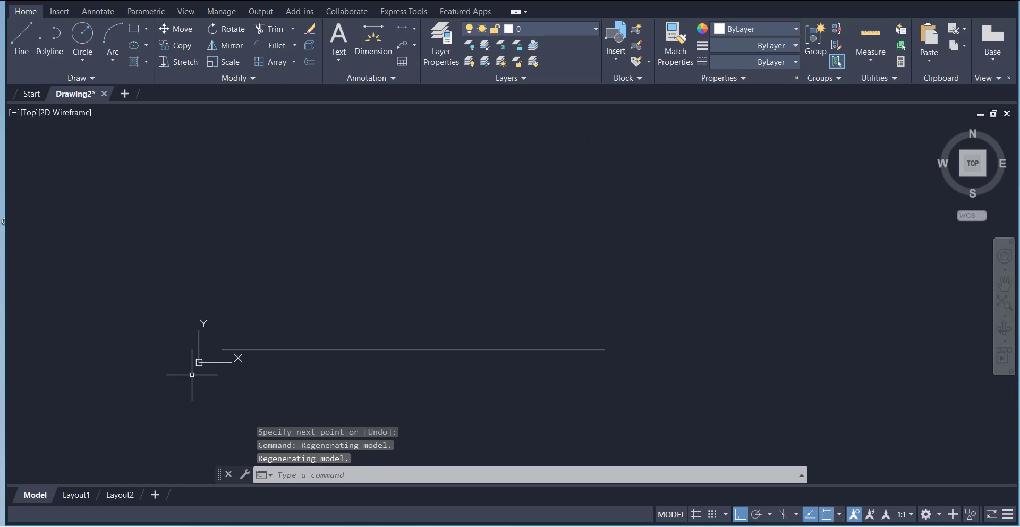
Hide the UCS icon in the drawing area.
{"action": "left_click", "coordinate": [132, 11]}
{"action": "left_click", "coordinate": [186, 12]}
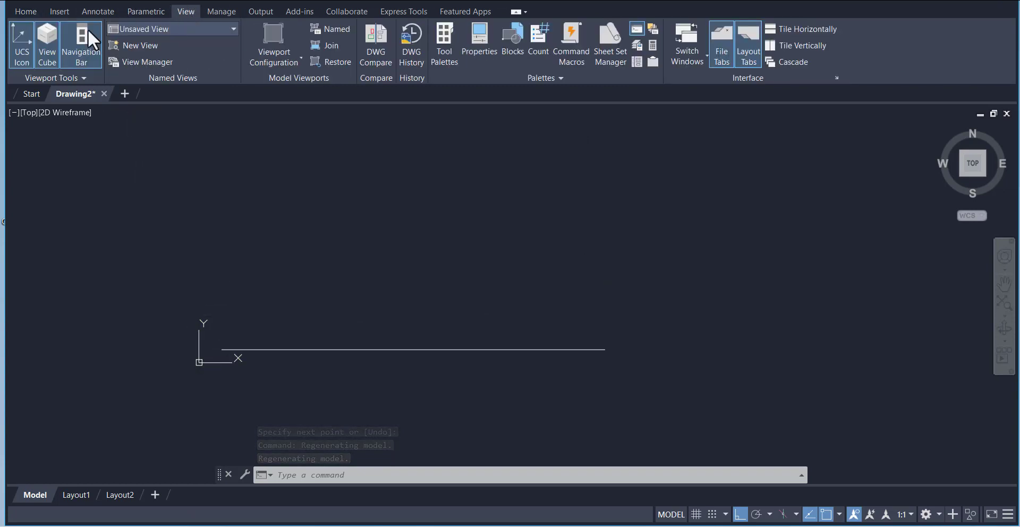
{"action": "left_click", "coordinate": [23, 62]}
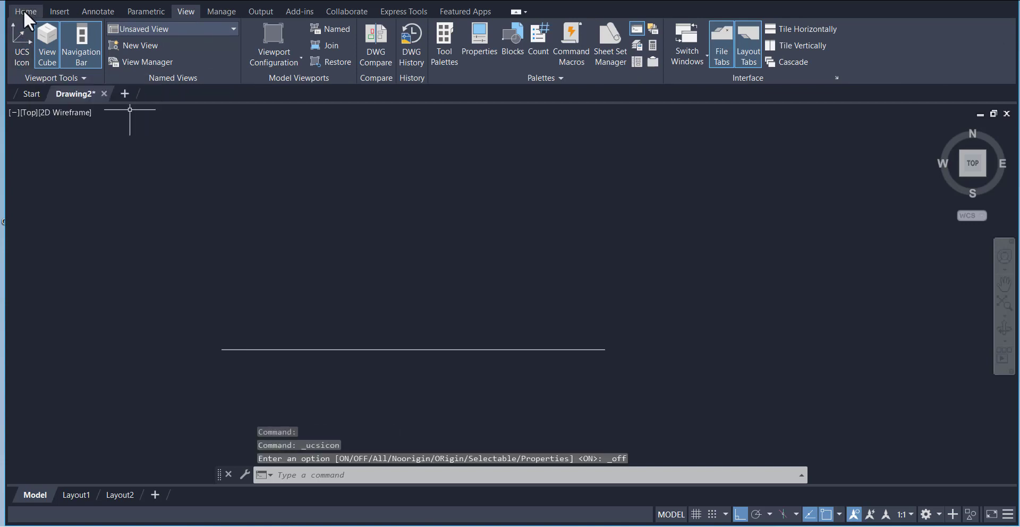
{"action": "left_click", "coordinate": [26, 11]}
{"action": "scroll", "coordinate": [378, 249], "scroll_direction": "down", "scroll_amount": 5}
{"action": "scroll", "coordinate": [364, 254], "scroll_direction": "up", "scroll_amount": 4}
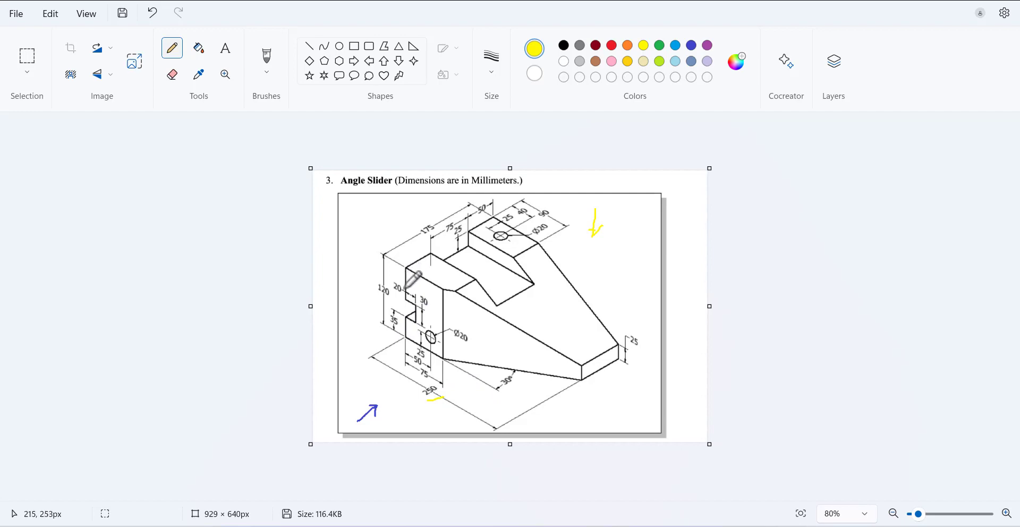
Return to AutoCAD and draw a 35 mm vertical line upward from the base line's left endpoint.
{"action": "left_click", "coordinate": [649, 526]}
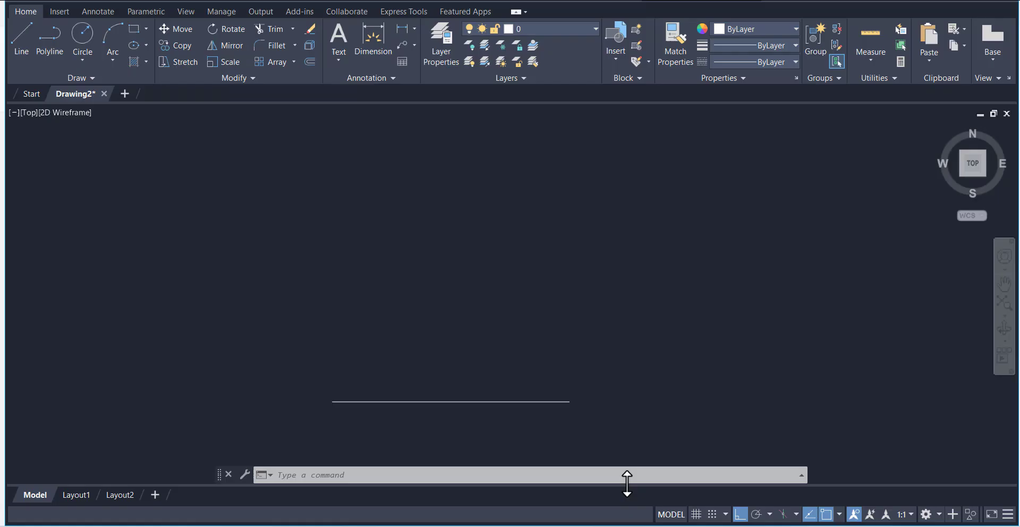
{"action": "left_click", "coordinate": [15, 46]}
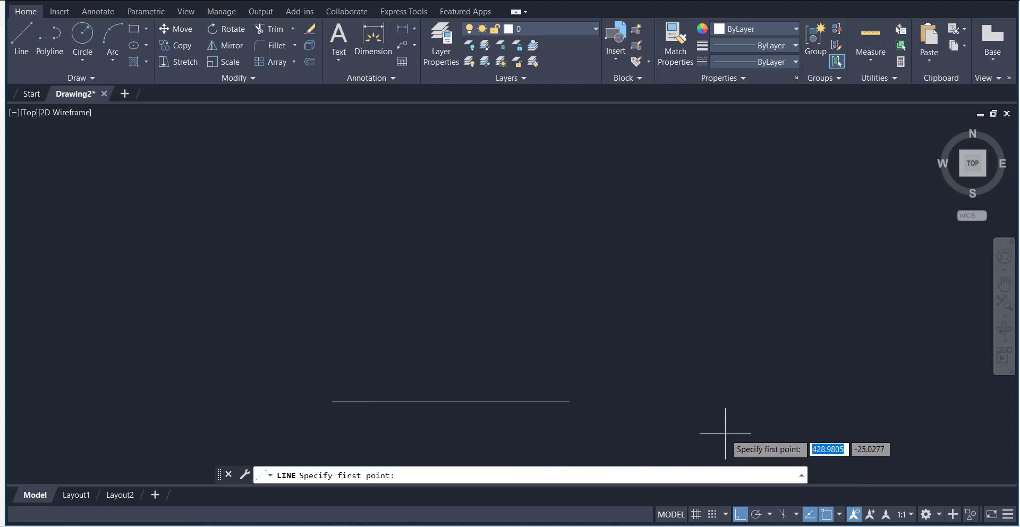
{"action": "left_click", "coordinate": [840, 515]}
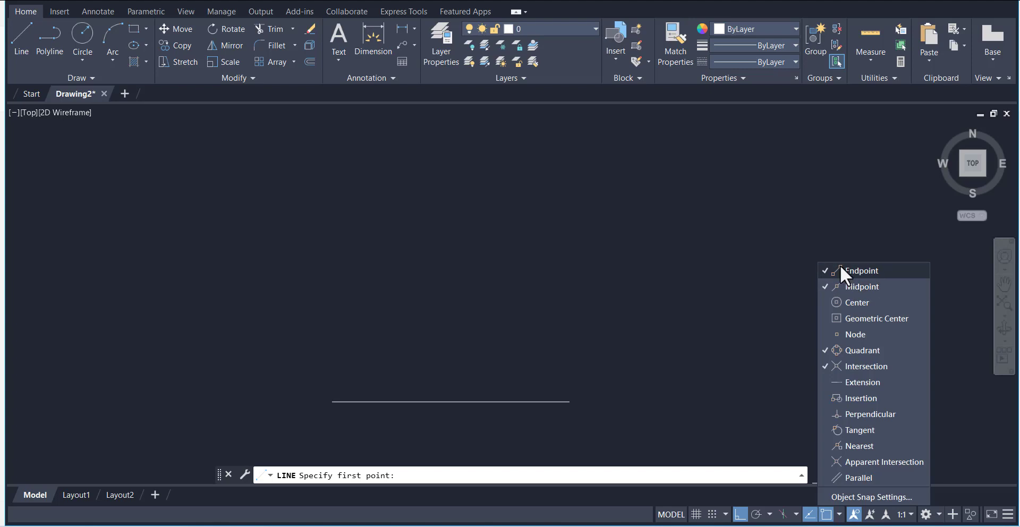
{"action": "left_click", "coordinate": [809, 260]}
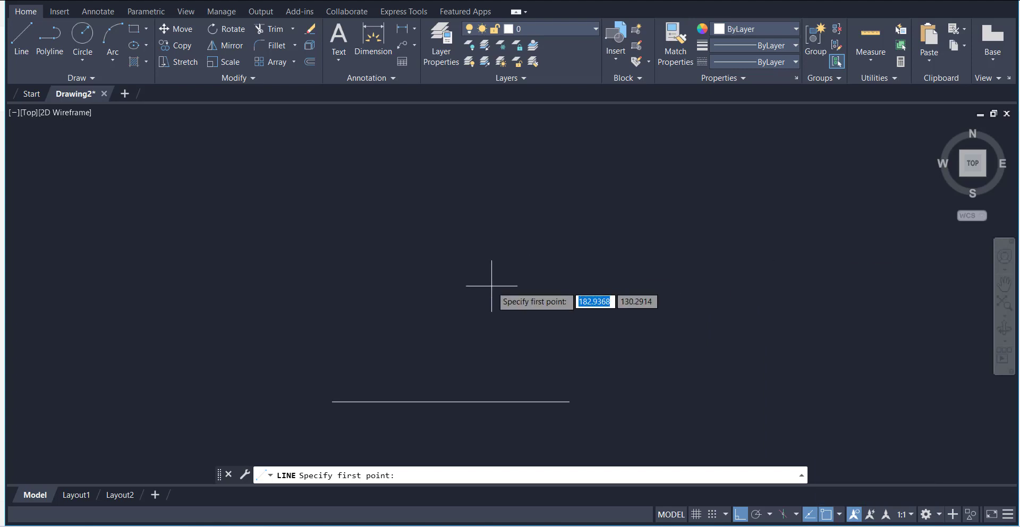
{"action": "left_click", "coordinate": [332, 402]}
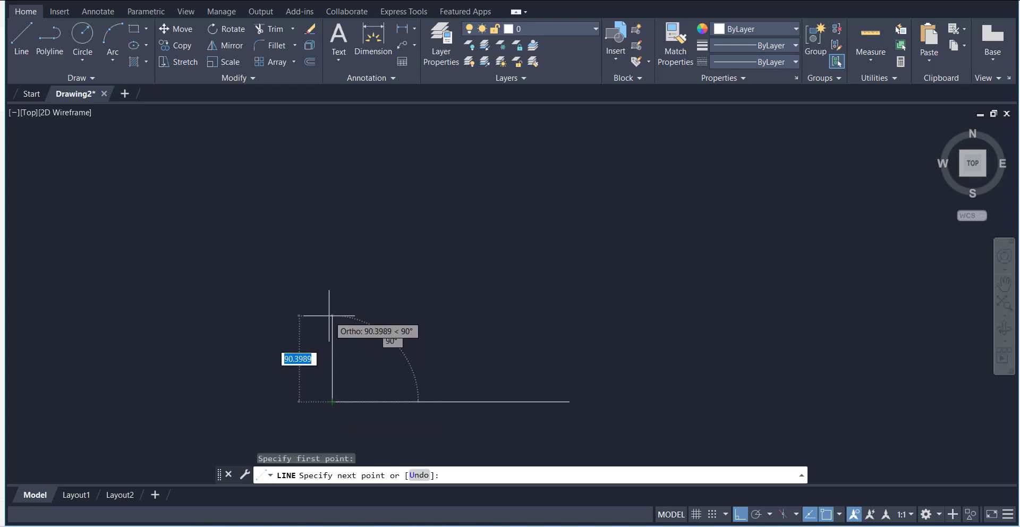
{"action": "type", "text": "35"}
{"action": "key", "text": "Return"}
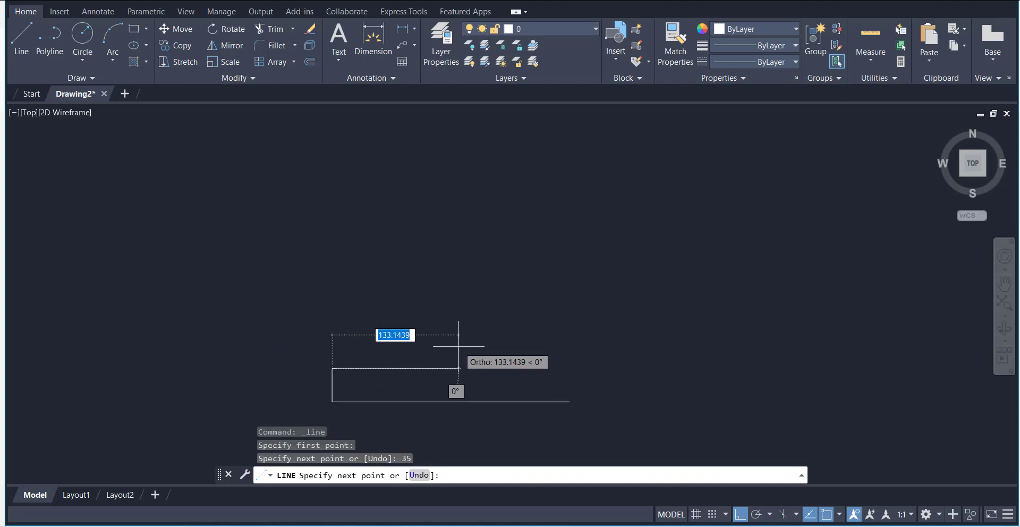
Continue the line with the side notch: 20 mm right, 30 mm up and 20 mm back left.
{"action": "type", "text": "20"}
{"action": "key", "text": "Return"}
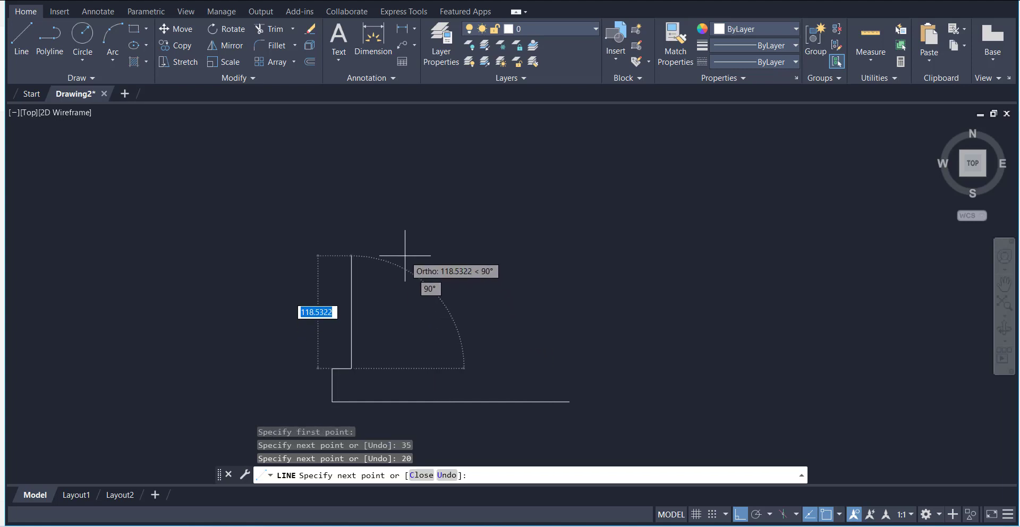
{"action": "type", "text": "30"}
{"action": "key", "text": "Return"}
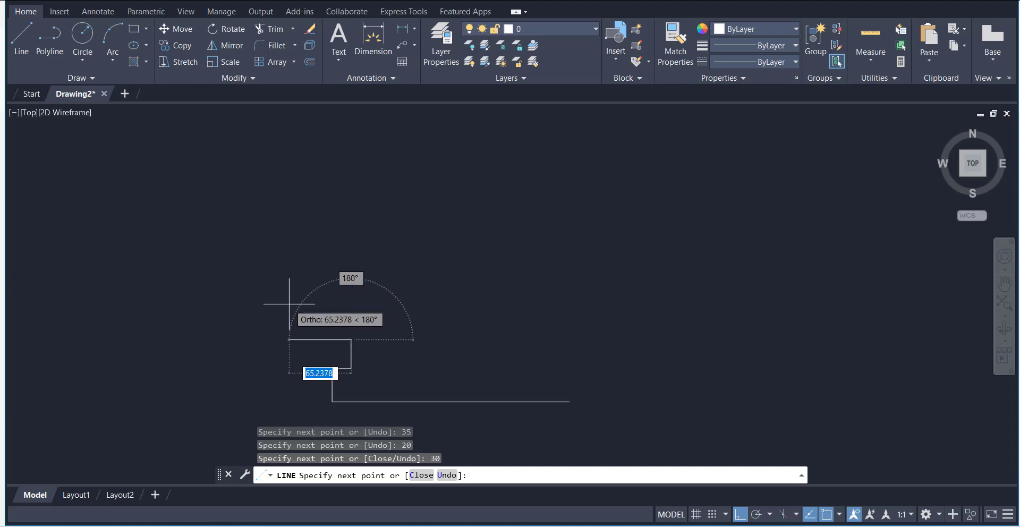
{"action": "type", "text": "20"}
{"action": "key", "text": "Return"}
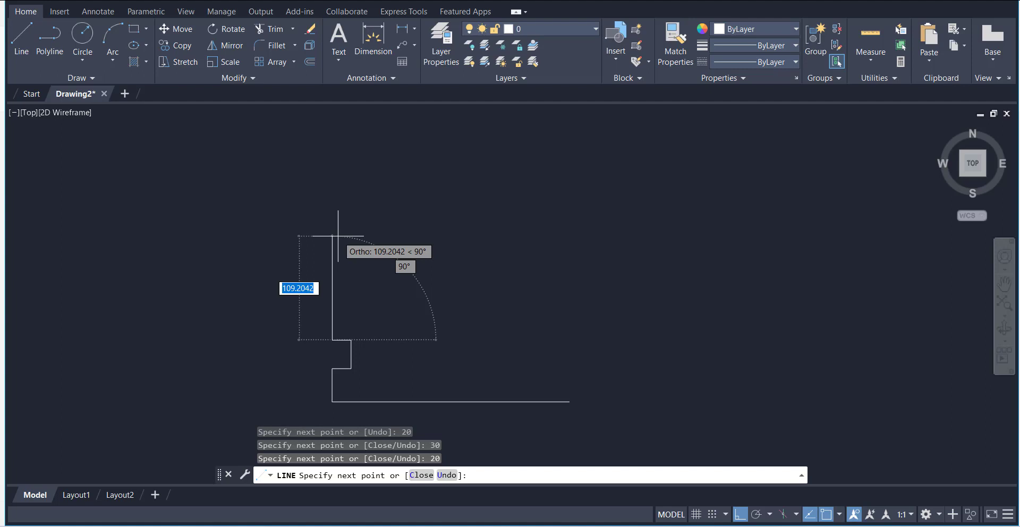
Continue the outline 55 mm up and 90 mm right for the upper edge, and end the Line command.
{"action": "type", "text": "55"}
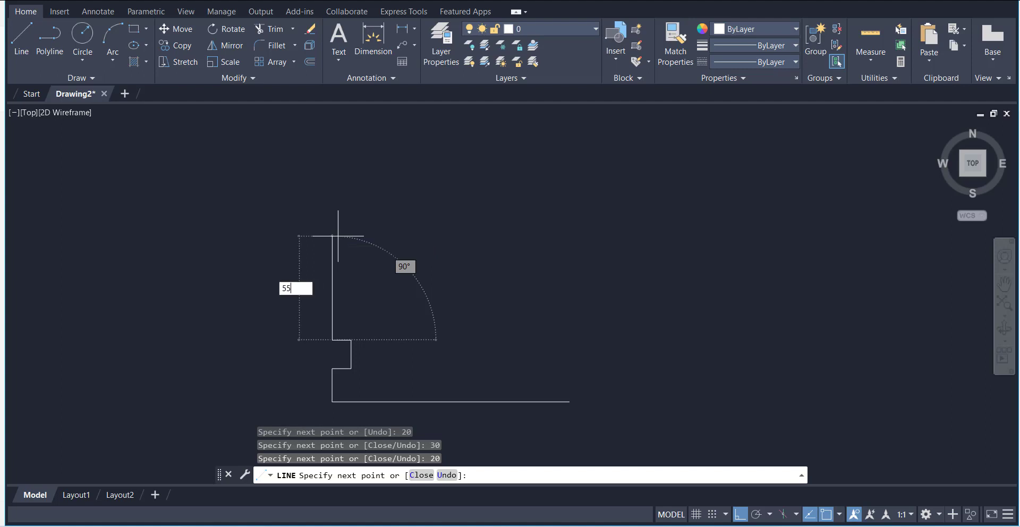
{"action": "key", "text": "Return"}
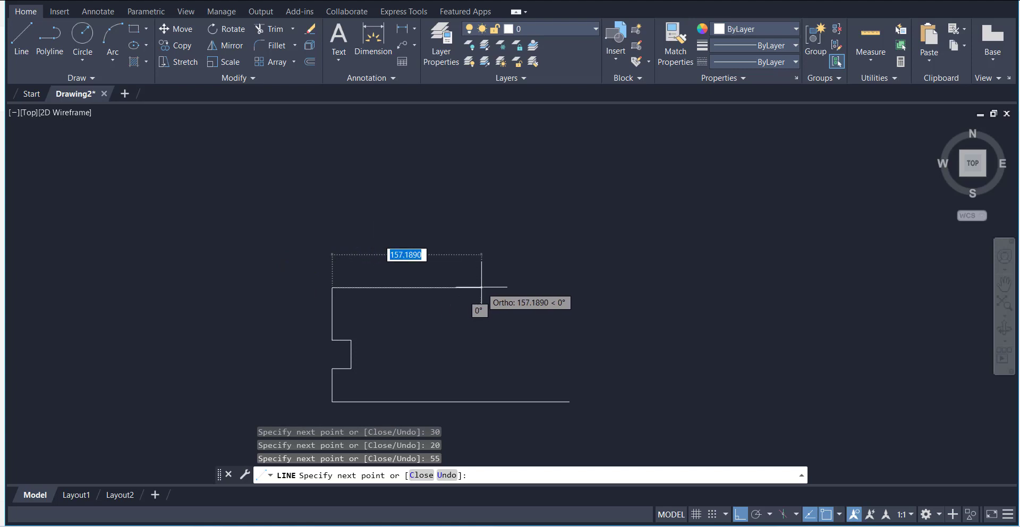
{"action": "type", "text": "90"}
{"action": "key", "text": "Return"}
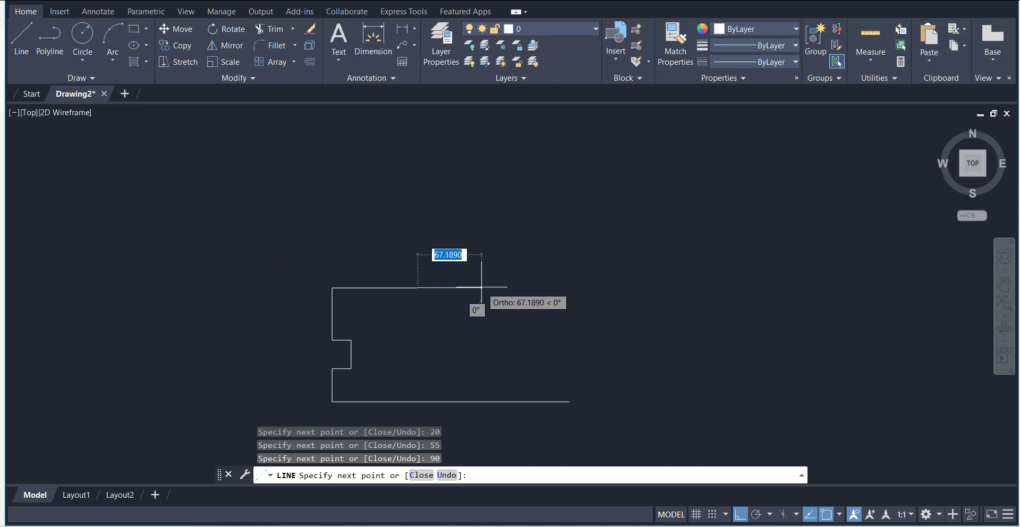
{"action": "right_click", "coordinate": [432, 243]}
{"action": "left_click", "coordinate": [441, 245]}
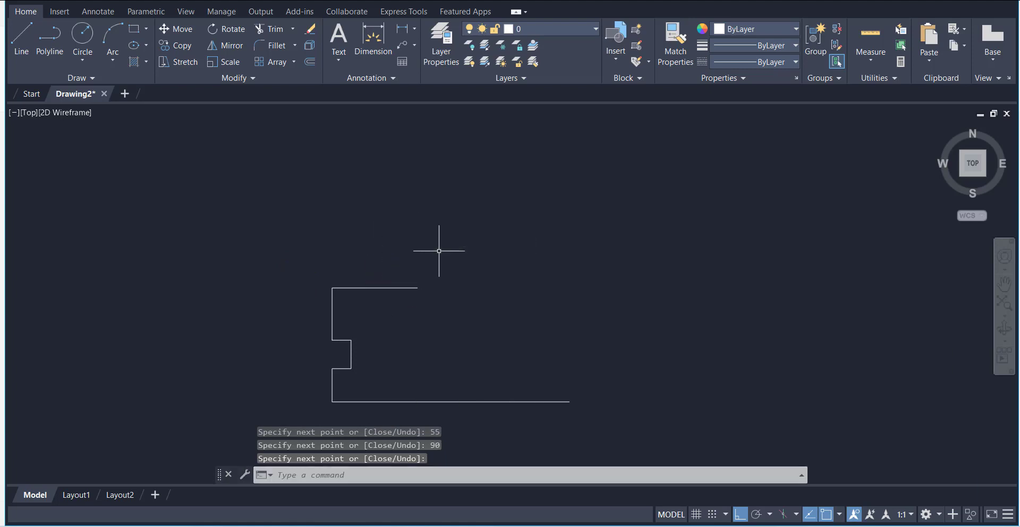
Move all the front view outline lines to the Contours layer and clear the selection.
{"action": "left_click", "coordinate": [530, 29]}
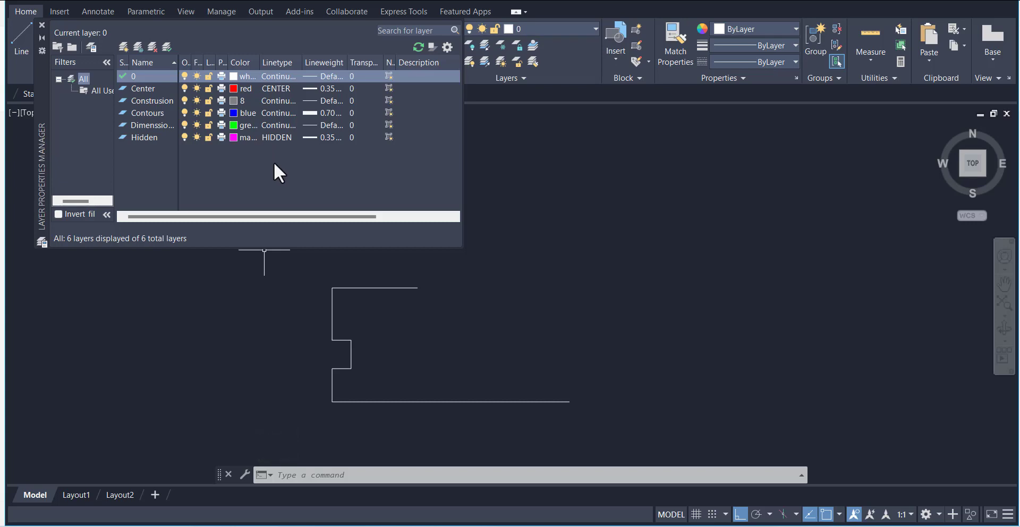
{"action": "left_click", "coordinate": [41, 25]}
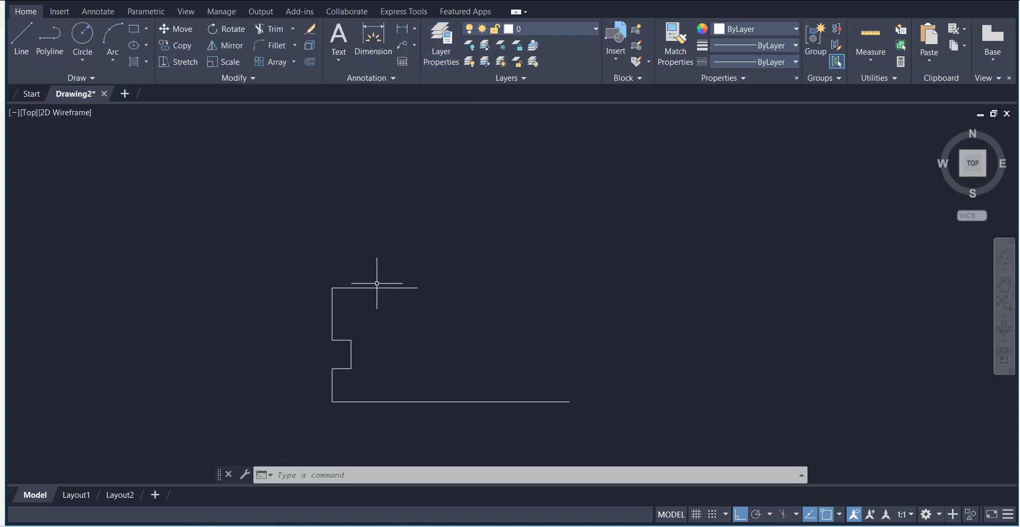
{"action": "left_click", "coordinate": [285, 265]}
{"action": "left_click", "coordinate": [636, 450]}
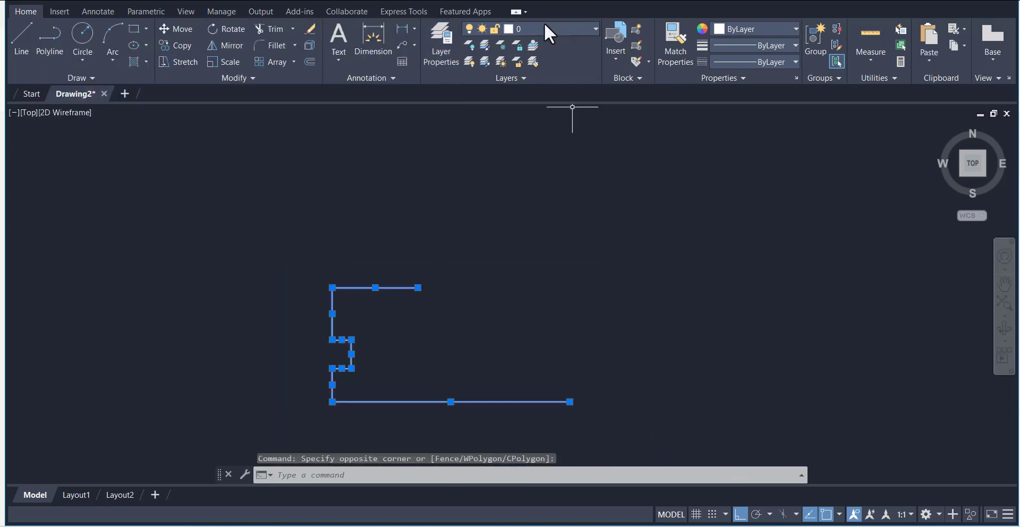
{"action": "left_click", "coordinate": [545, 27]}
{"action": "left_click", "coordinate": [553, 97]}
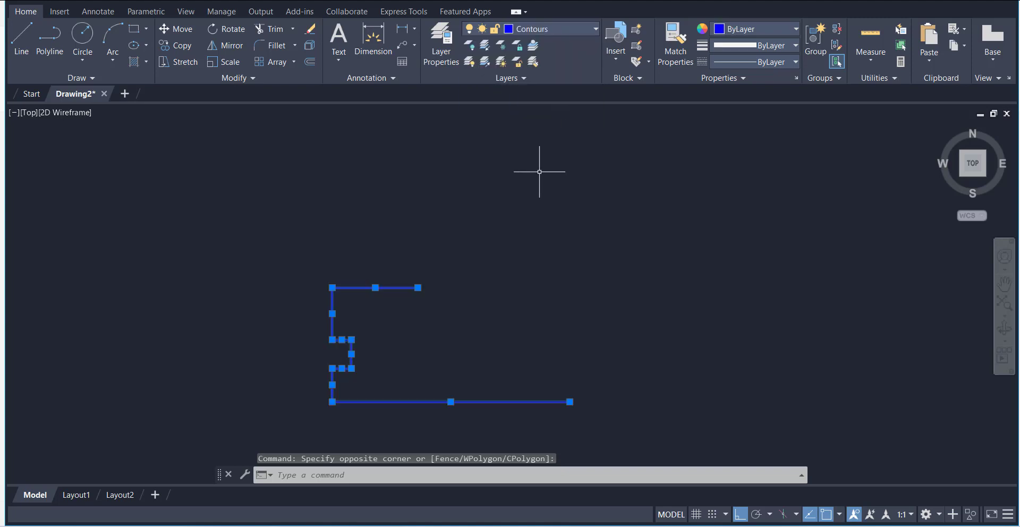
{"action": "key", "text": "Escape"}
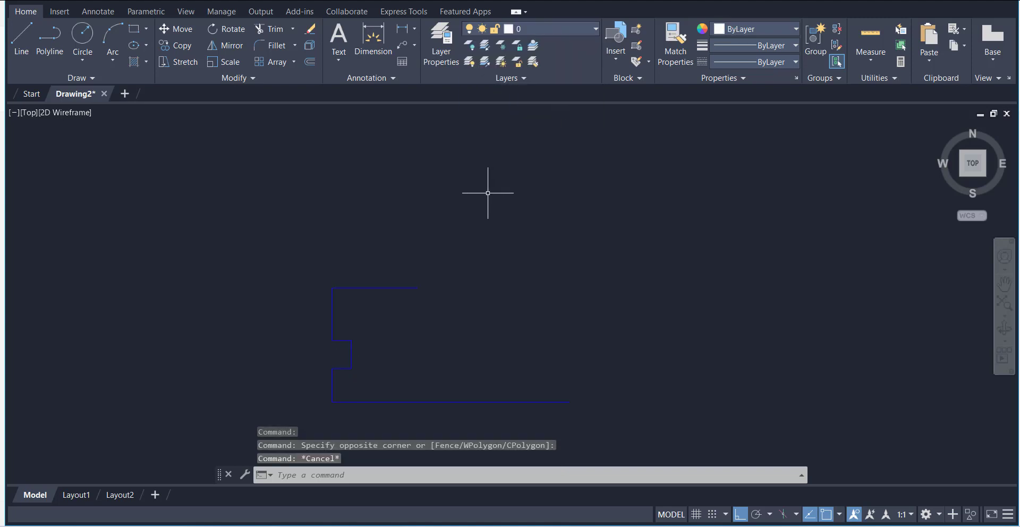
Make Contours the current layer.
{"action": "left_click", "coordinate": [548, 31]}
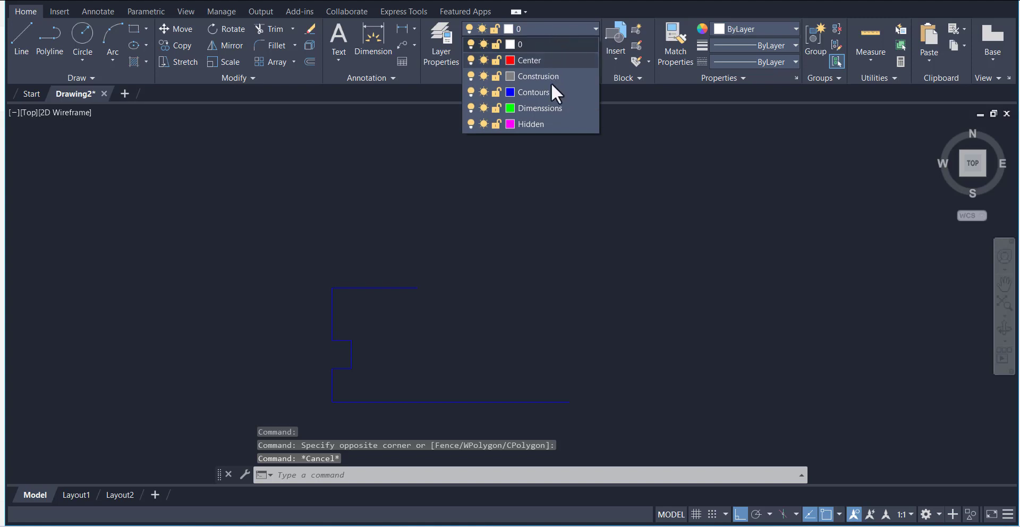
{"action": "left_click", "coordinate": [556, 94]}
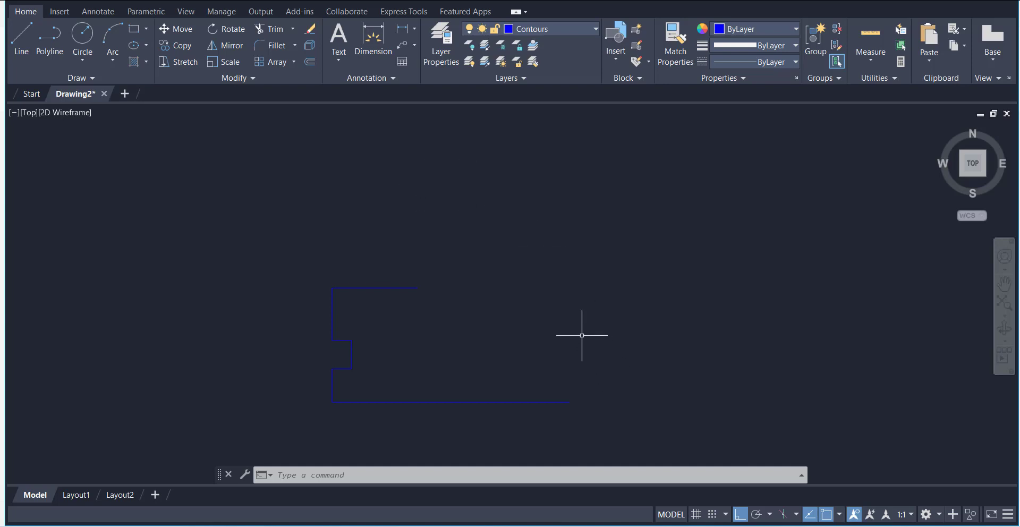
Switch to the Paint reference drawing, mark the upper end of the sloped edge and circle the 25 mm end height in yellow.
{"action": "key", "text": "alt+Tab"}
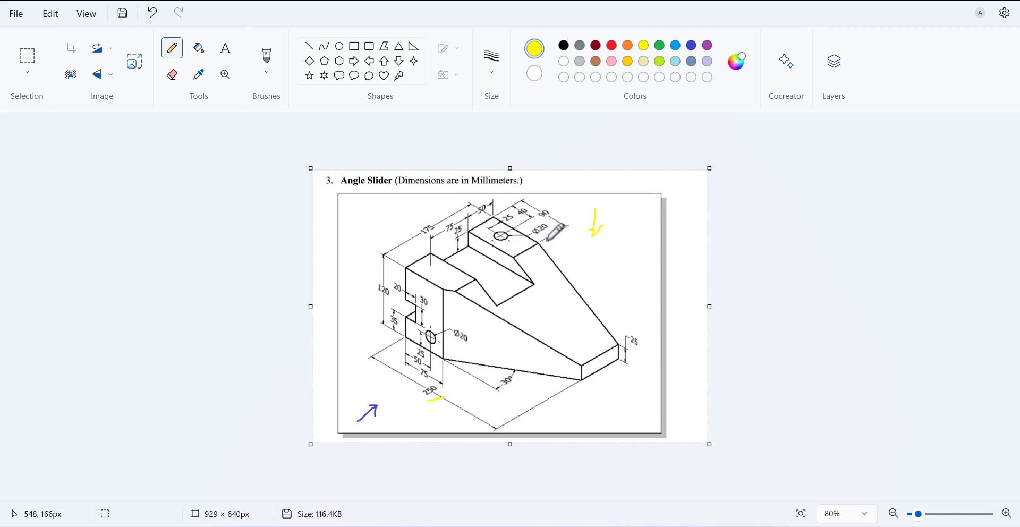
{"action": "mouse_move", "coordinate": [544, 240]}
{"action": "left_mouse_down"}
{"action": "mouse_move", "coordinate": [562, 273]}
{"action": "mouse_move", "coordinate": [575, 264]}
{"action": "left_mouse_up"}
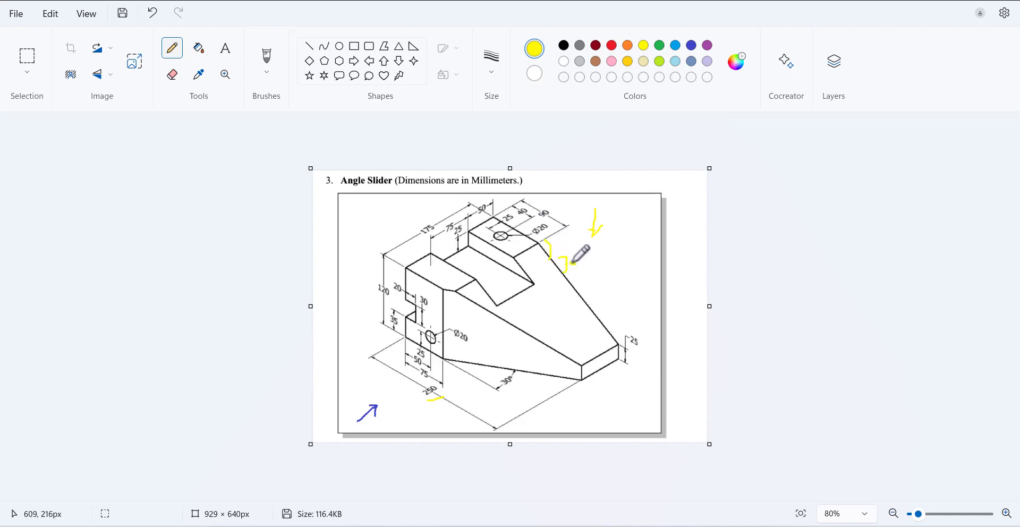
{"action": "mouse_move", "coordinate": [626, 329]}
{"action": "left_mouse_down"}
{"action": "mouse_move", "coordinate": [630, 366]}
{"action": "mouse_move", "coordinate": [643, 334]}
{"action": "mouse_move", "coordinate": [633, 328]}
{"action": "left_mouse_up"}
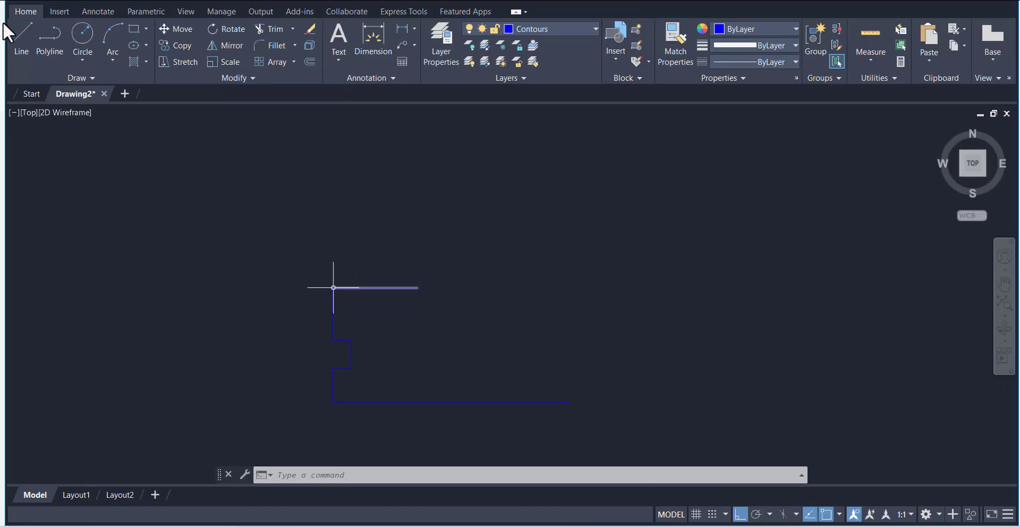
Return to AutoCAD, draw a 25 mm line up from the base line's right endpoint, connect it to the upper edge's right endpoint, and end the command.
{"action": "left_click", "coordinate": [19, 48]}
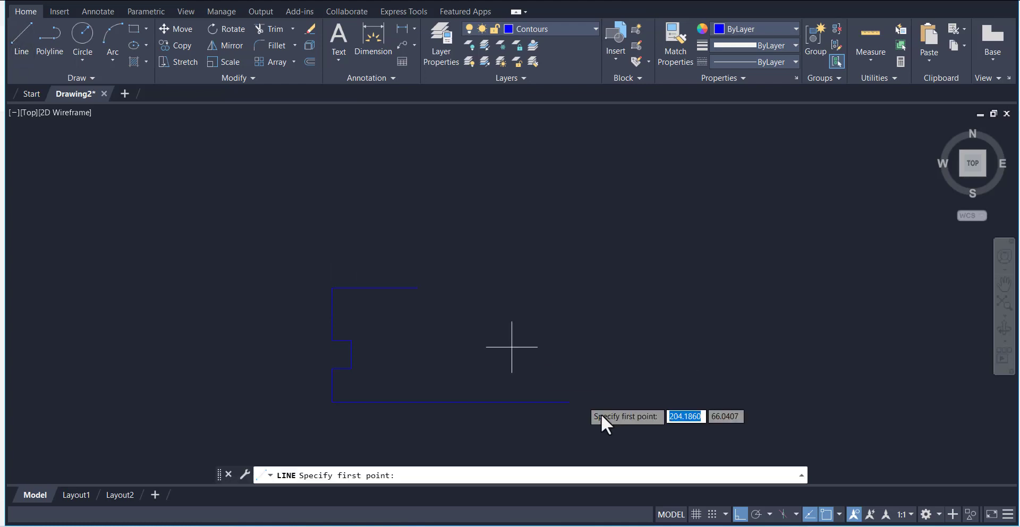
{"action": "left_click", "coordinate": [570, 402]}
{"action": "type", "text": "25"}
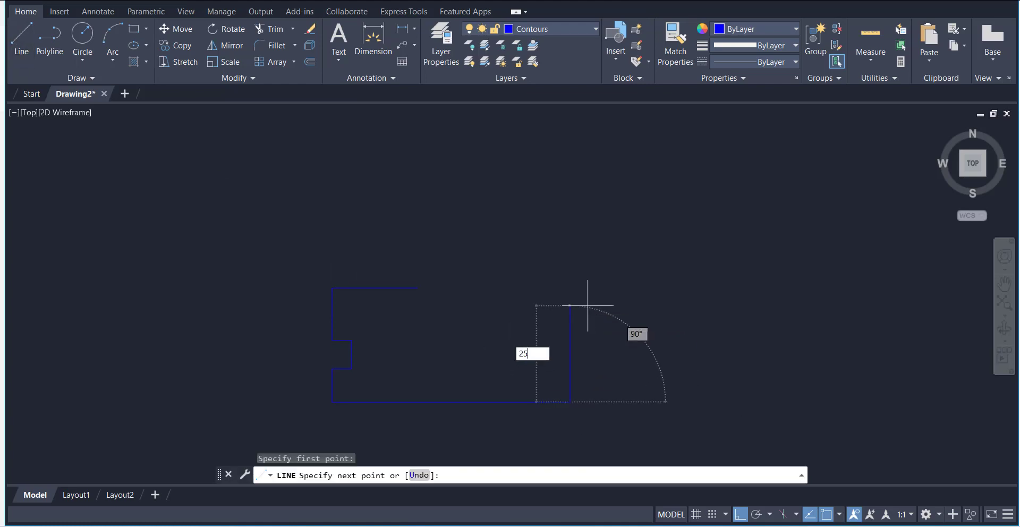
{"action": "key", "text": "Return"}
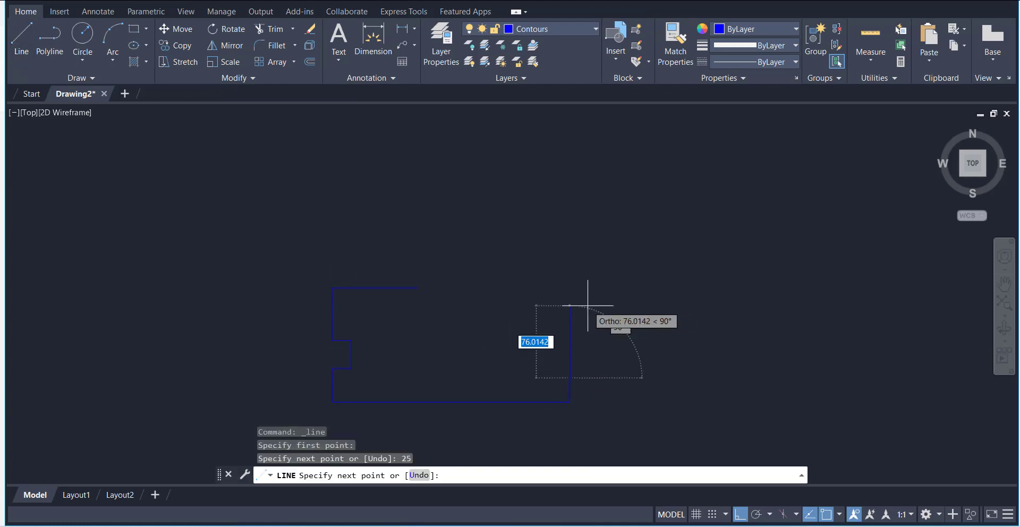
{"action": "left_click", "coordinate": [418, 288]}
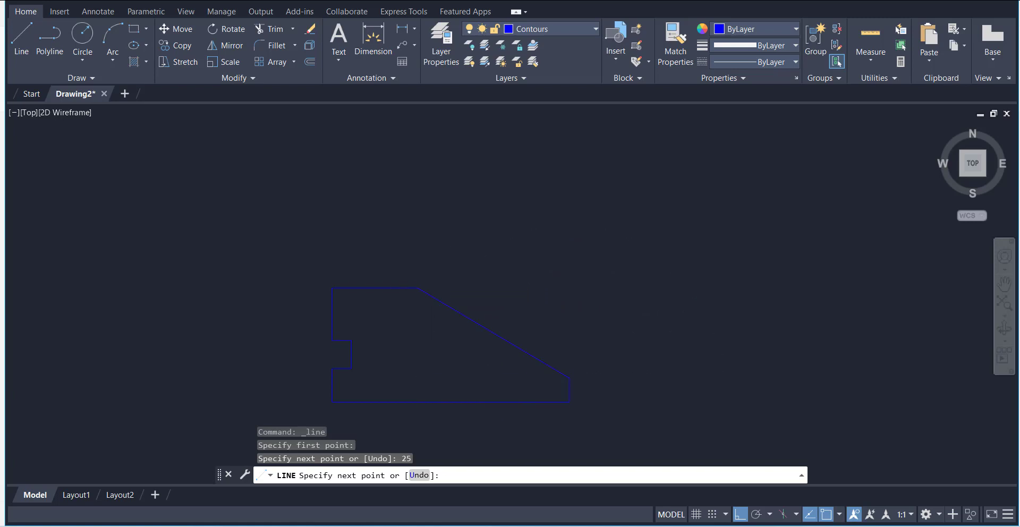
{"action": "right_click", "coordinate": [480, 220]}
{"action": "left_click", "coordinate": [519, 229]}
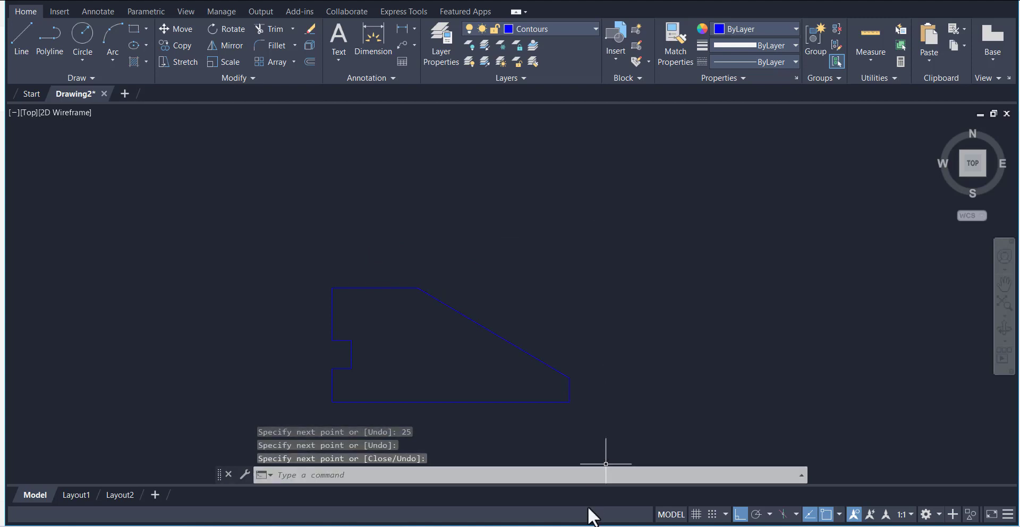
Switch to the Paint reference drawing, mark the Ø20 hole on the front face in yellow, and pick red for the pencil.
{"action": "key", "text": "alt+Tab"}
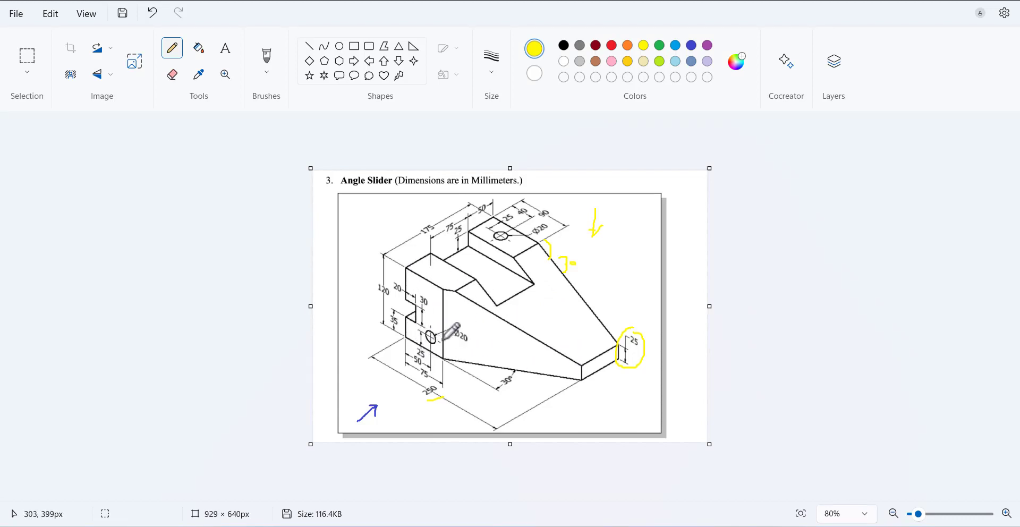
{"action": "left_click_drag", "start_coordinate": [434, 329], "coordinate": [439, 317]}
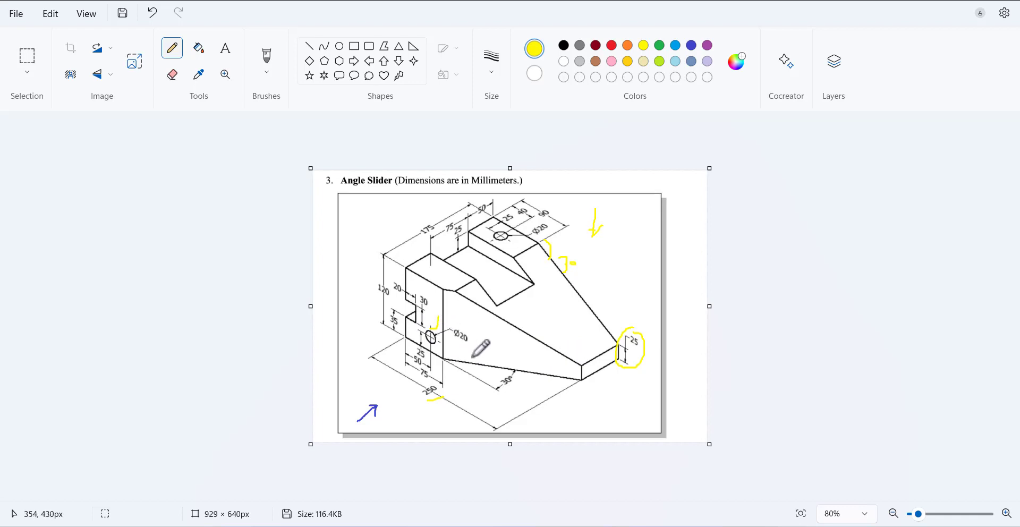
{"action": "left_click", "coordinate": [613, 46]}
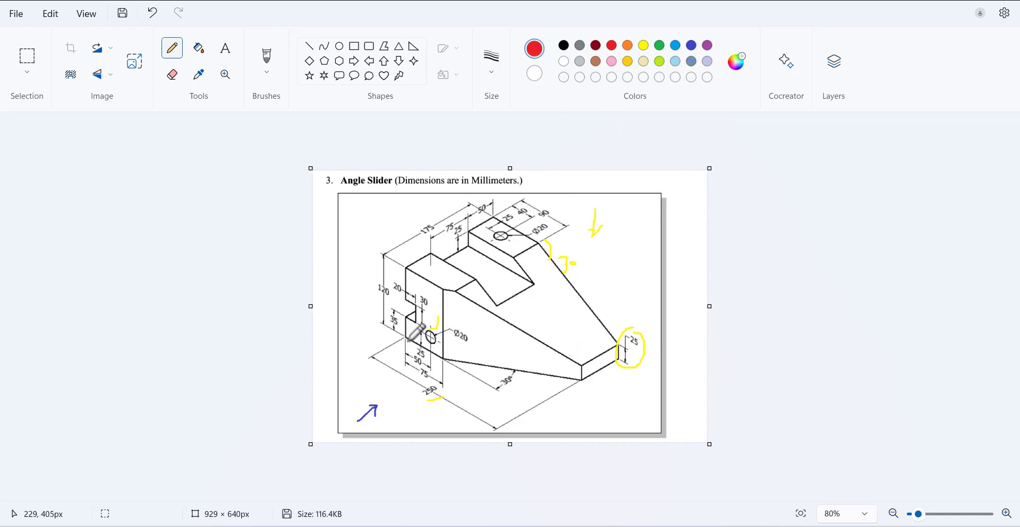
{"action": "left_click", "coordinate": [405, 338]}
{"action": "left_click", "coordinate": [428, 366]}
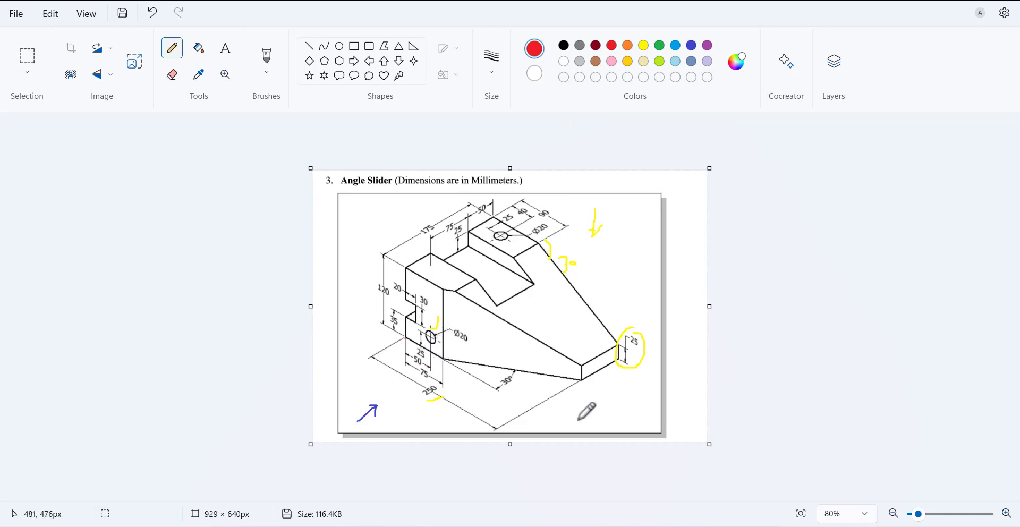
Return to AutoCAD and draw a 50 by 25 mm rectangle from the front view outline's lower-left corner.
{"action": "key", "text": "alt+Tab"}
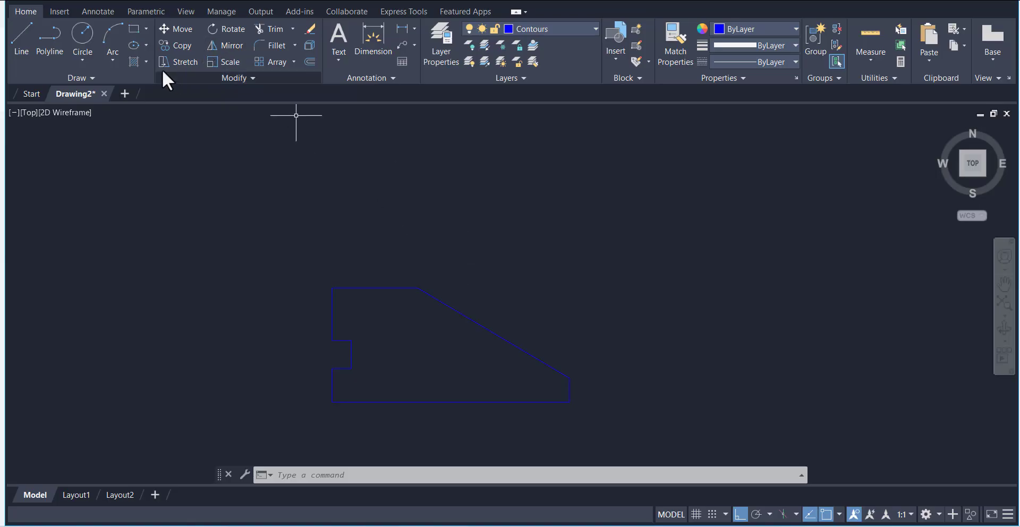
{"action": "left_click", "coordinate": [132, 29]}
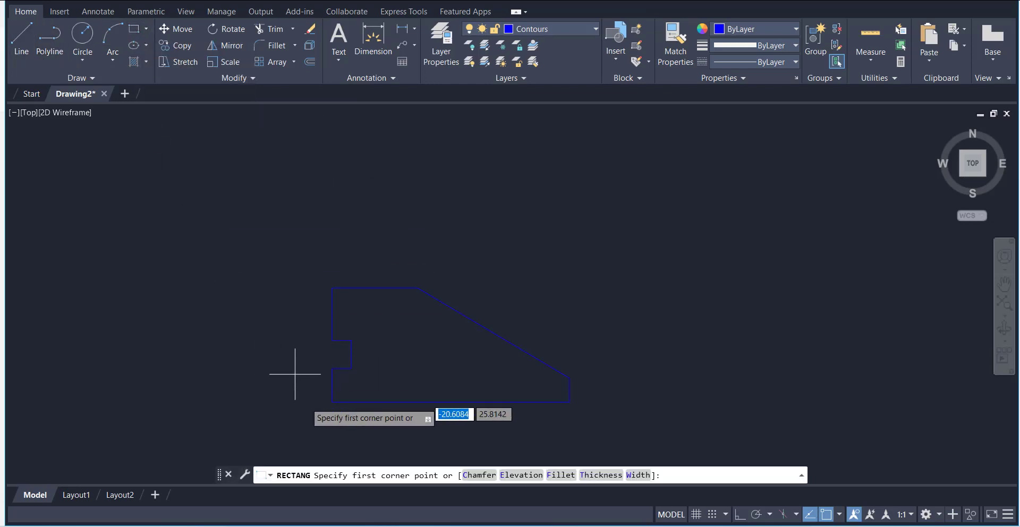
{"action": "left_click", "coordinate": [332, 402]}
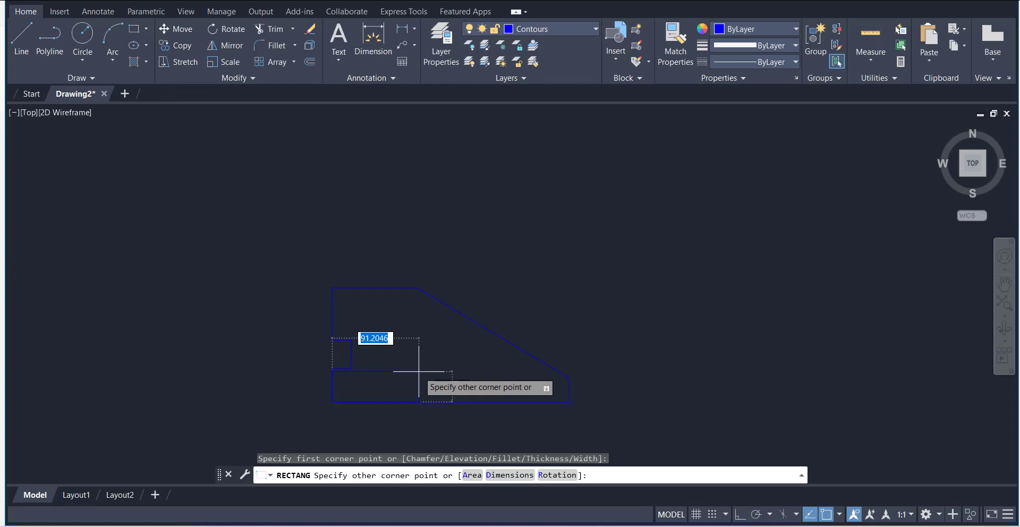
{"action": "type", "text": "50"}
{"action": "key", "text": "Tab"}
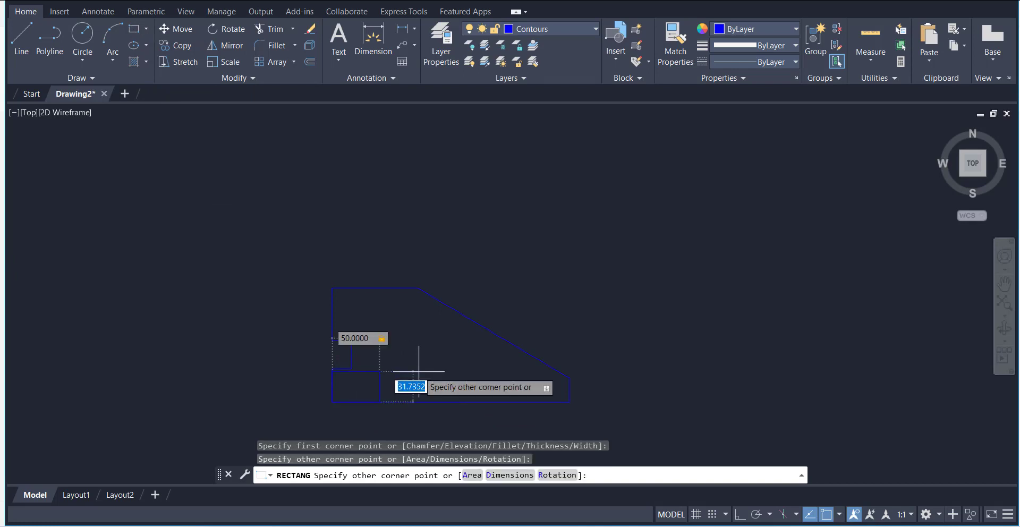
{"action": "type", "text": "25"}
{"action": "key", "text": "Return"}
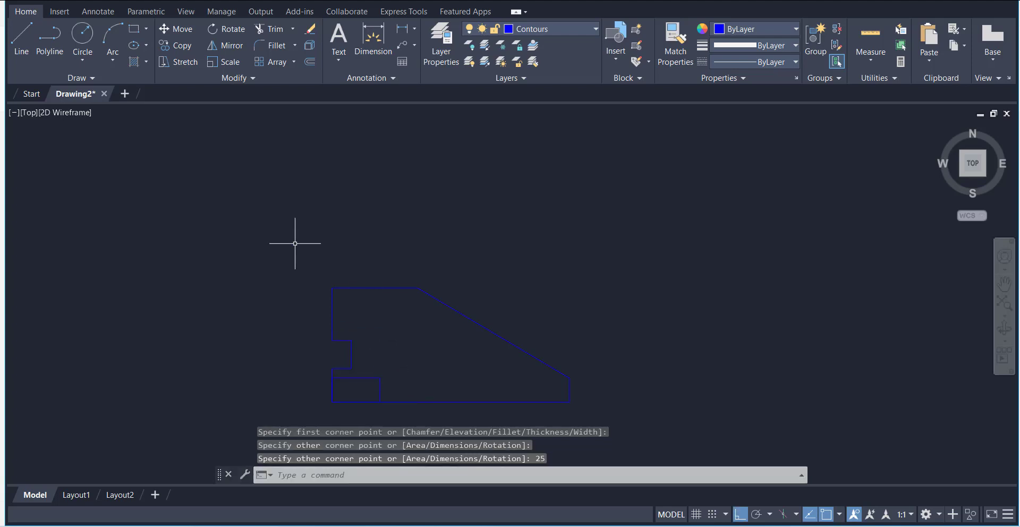
Draw a 20 mm diameter circle centred on the rectangle's upper-right corner and delete the rectangle.
{"action": "left_click", "coordinate": [83, 55]}
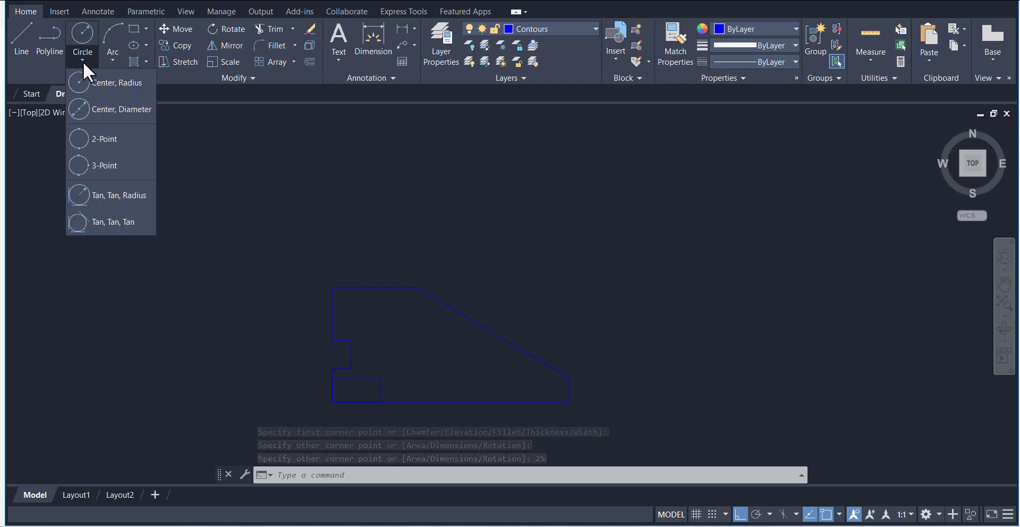
{"action": "left_click", "coordinate": [97, 112]}
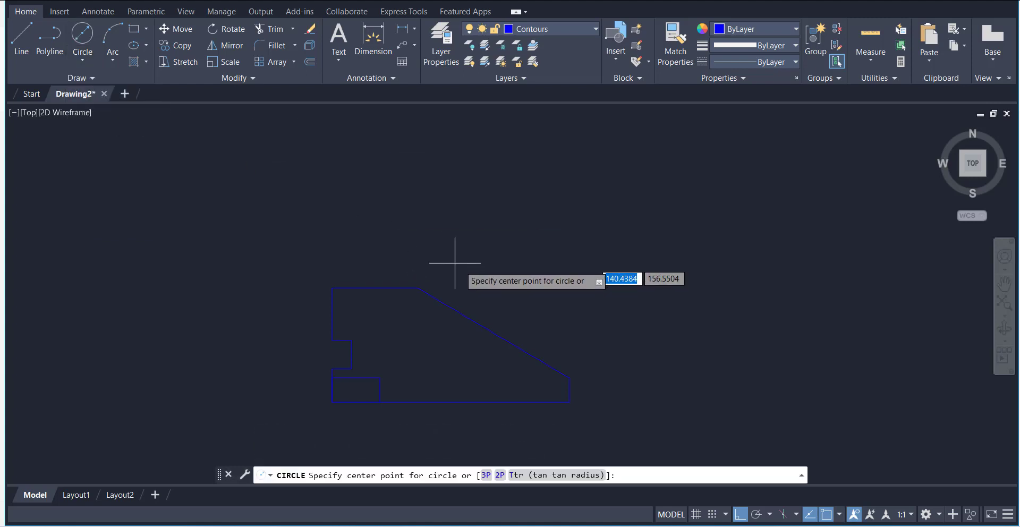
{"action": "left_click", "coordinate": [380, 378]}
{"action": "type", "text": "20"}
{"action": "key", "text": "Return"}
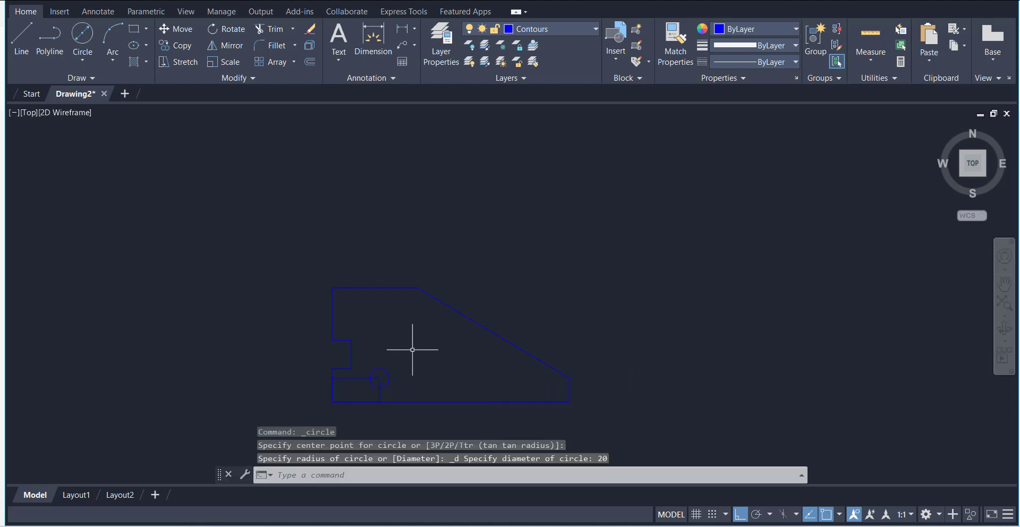
{"action": "left_click", "coordinate": [343, 377]}
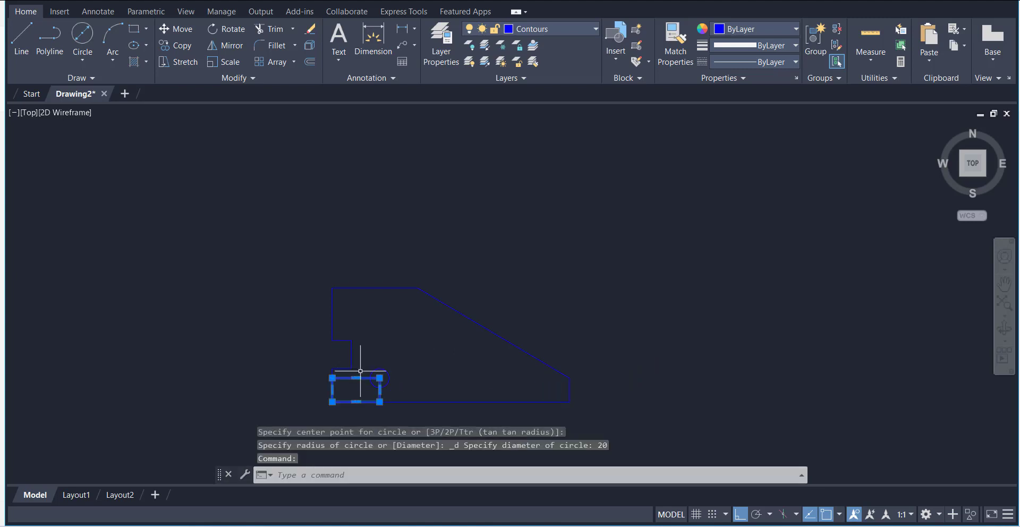
{"action": "key", "text": "Delete"}
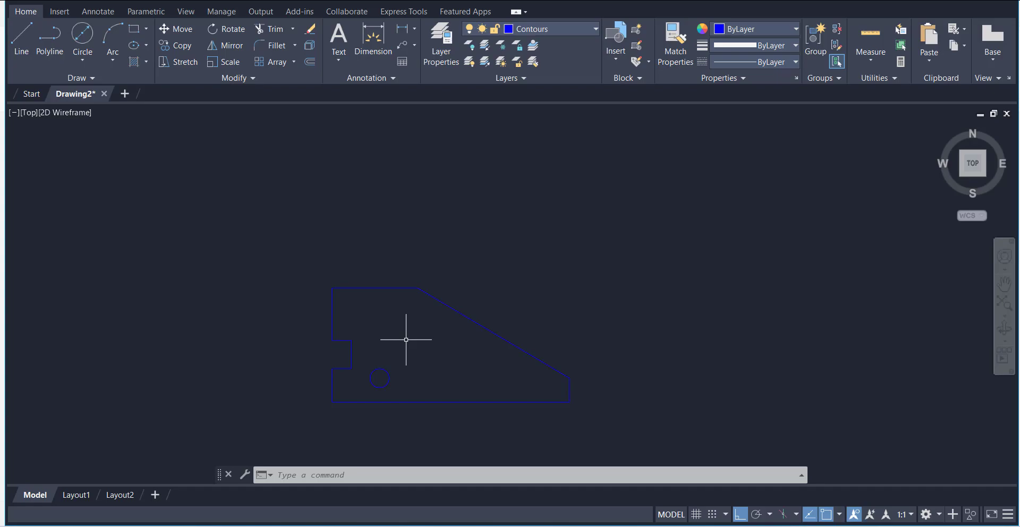
Look over the isometric reference drawing in Paint again and return to AutoCAD.
{"action": "key", "text": "alt+Tab"}
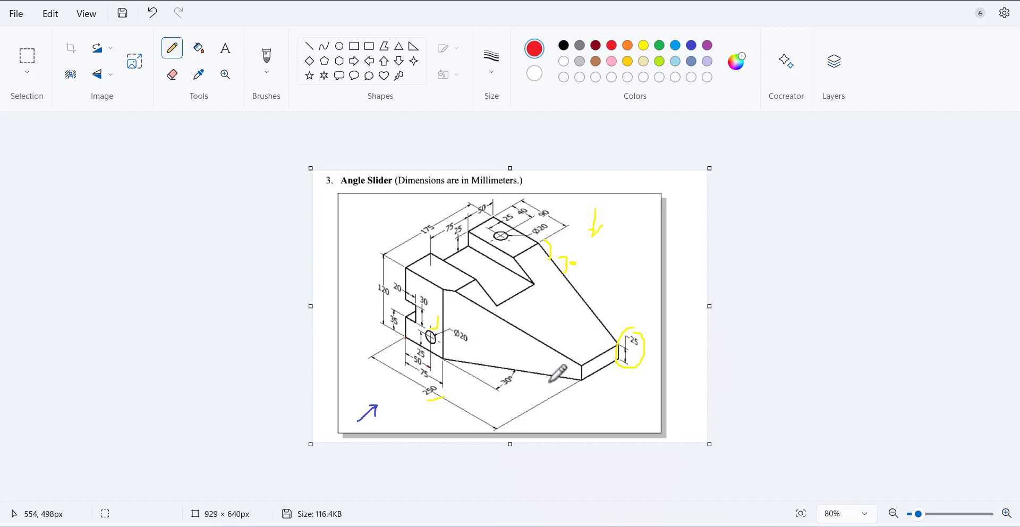
{"action": "key", "text": "alt+Tab"}
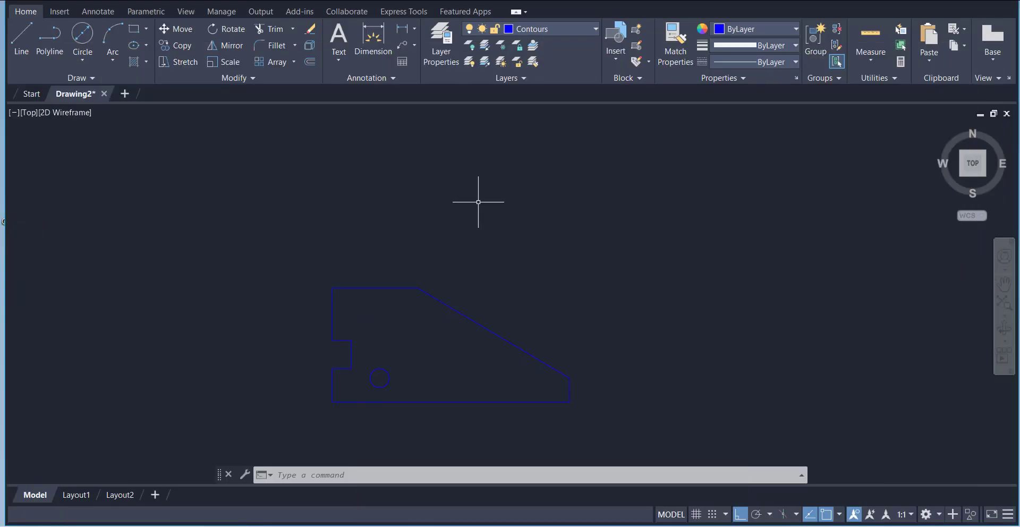
Make Construsion the current layer and draw a vertical projection line upward from the front view's upper-left corner.
{"action": "scroll", "coordinate": [479, 202], "scroll_direction": "down", "scroll_amount": 2}
{"action": "scroll", "coordinate": [444, 223], "scroll_direction": "up", "scroll_amount": 2}
{"action": "left_click", "coordinate": [557, 31]}
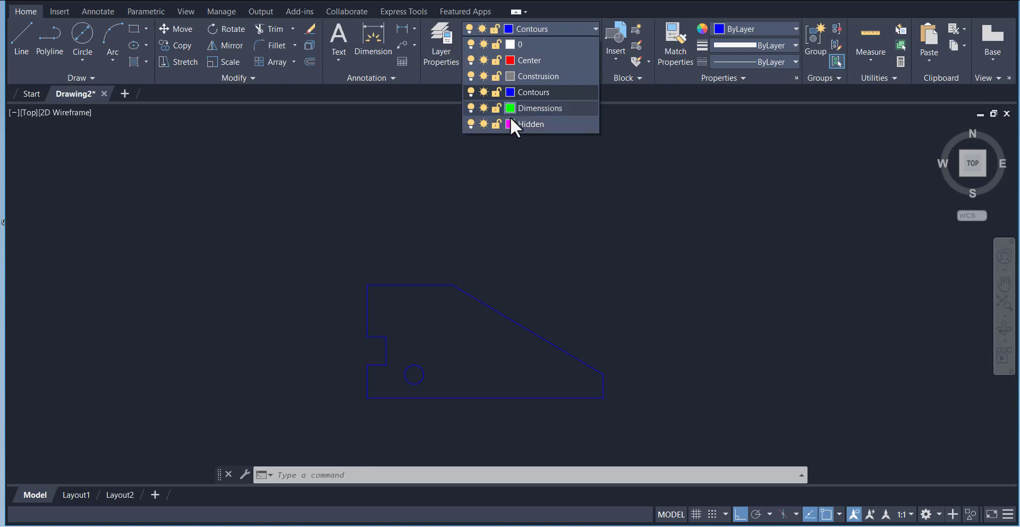
{"action": "left_click", "coordinate": [531, 77]}
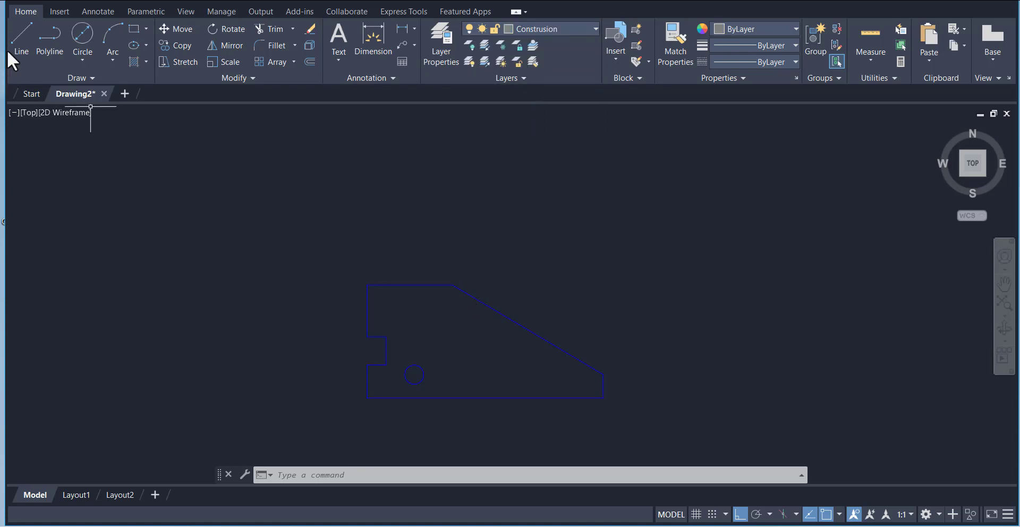
{"action": "left_click", "coordinate": [21, 37]}
{"action": "left_click", "coordinate": [367, 285]}
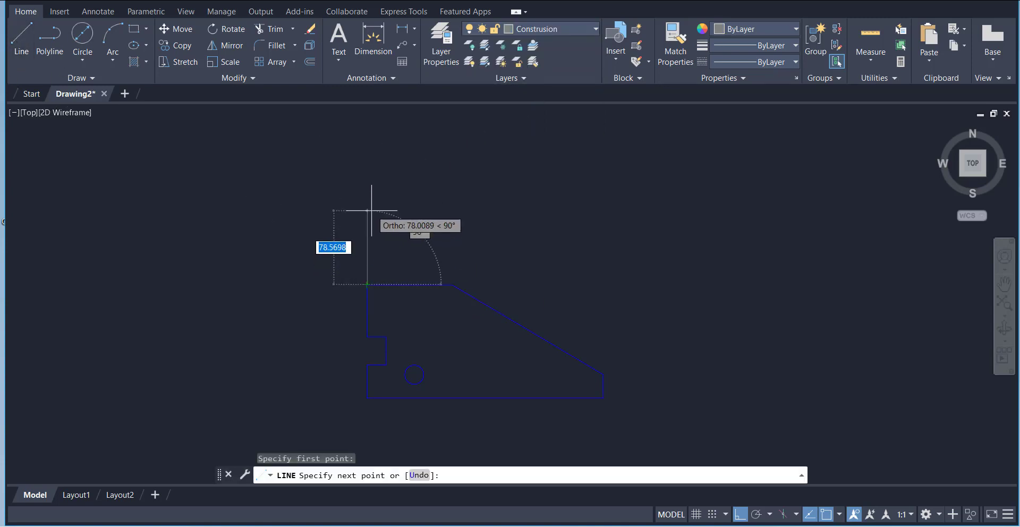
{"action": "left_click", "coordinate": [374, 179]}
{"action": "right_click", "coordinate": [413, 199]}
{"action": "left_click", "coordinate": [427, 201]}
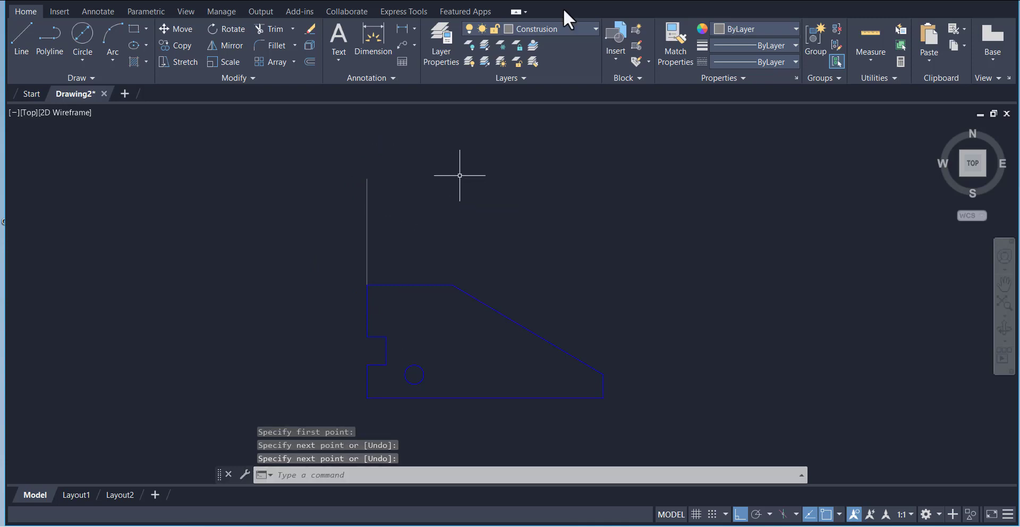
Draw a vertical construction line upward from the top of the front view's right edge, level with the left projection line's upper end.
{"action": "left_click", "coordinate": [573, 29]}
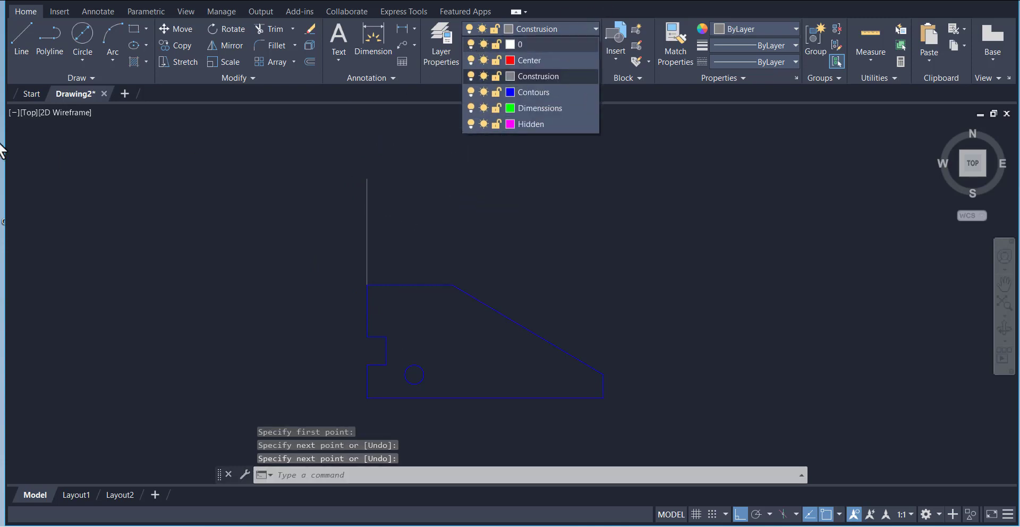
{"action": "left_click", "coordinate": [24, 50]}
{"action": "left_click", "coordinate": [22, 50]}
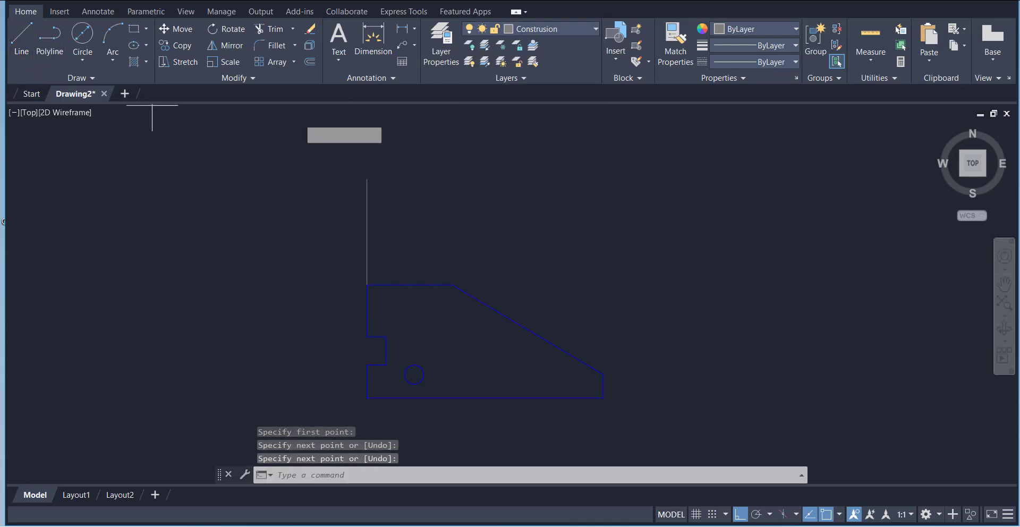
{"action": "left_click", "coordinate": [603, 374]}
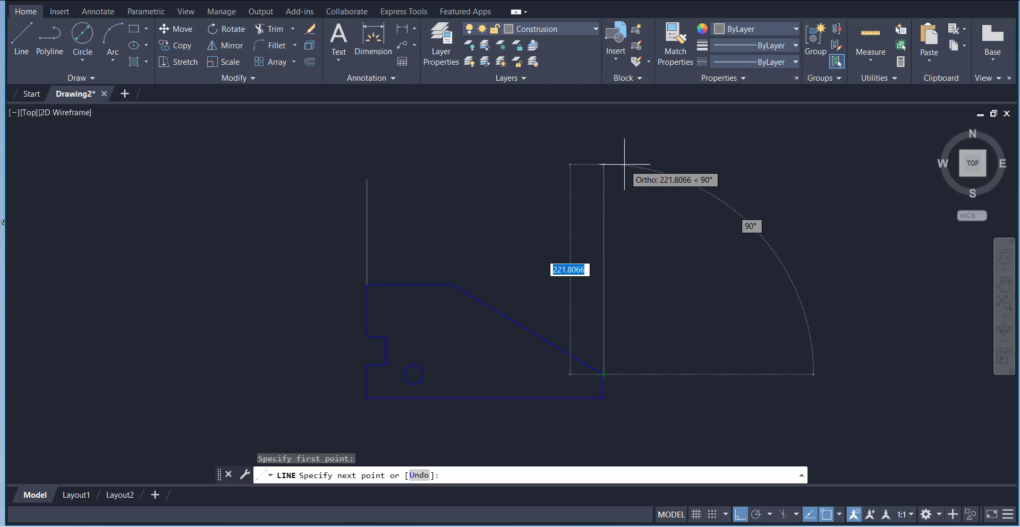
{"action": "mouse_move", "coordinate": [366, 179]}
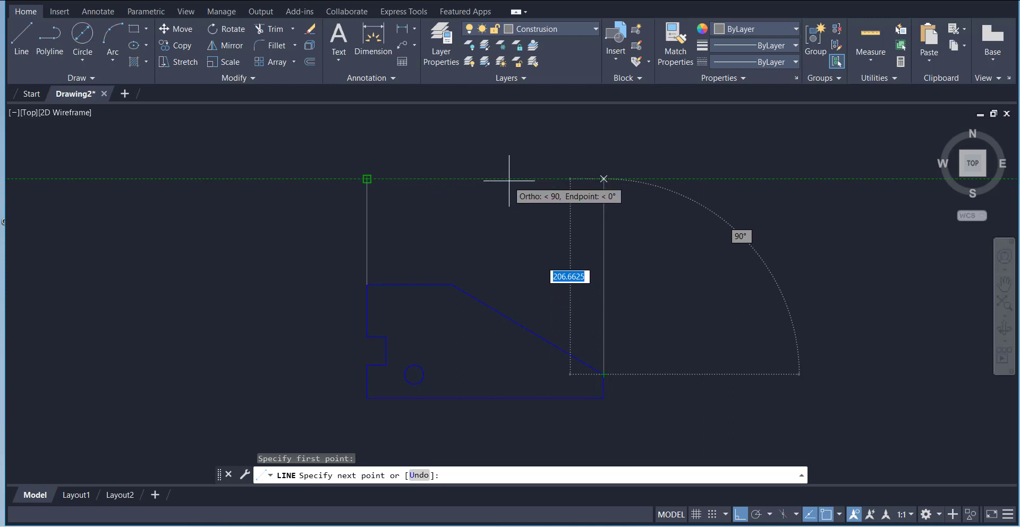
{"action": "left_click", "coordinate": [604, 179]}
{"action": "right_click", "coordinate": [499, 180]}
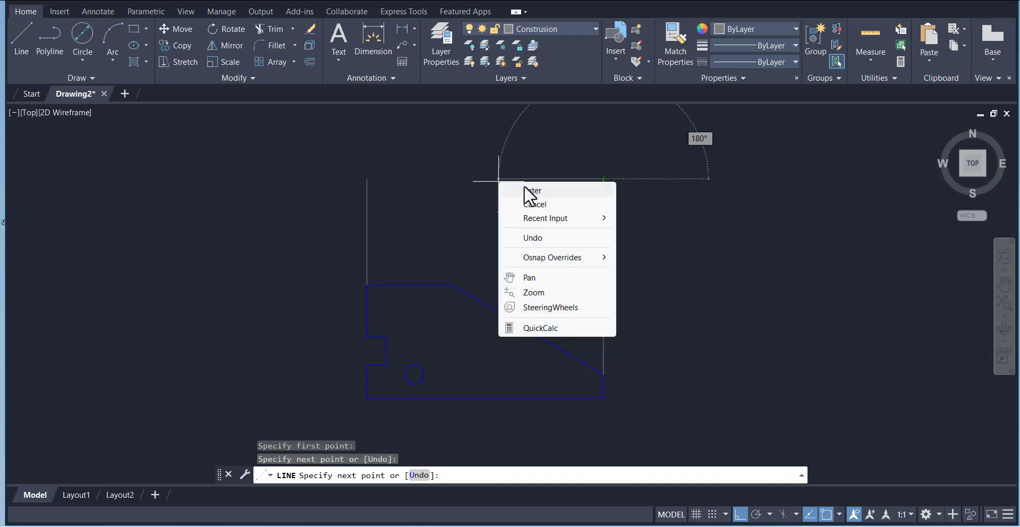
{"action": "left_click", "coordinate": [526, 198]}
Make Contours the current layer and draw a horizontal line joining the upper ends of the two projection lines.
{"action": "left_click", "coordinate": [544, 28]}
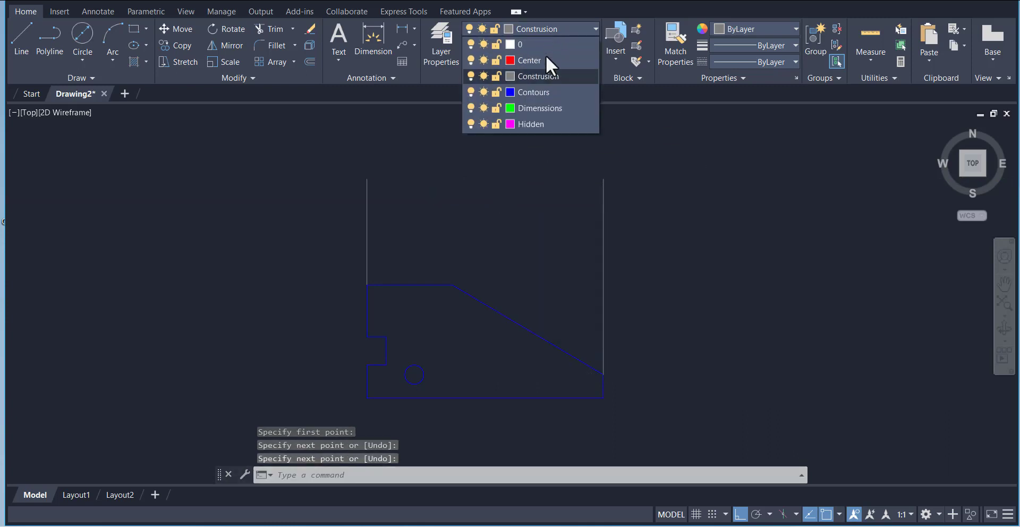
{"action": "left_click", "coordinate": [544, 94]}
{"action": "left_click", "coordinate": [25, 56]}
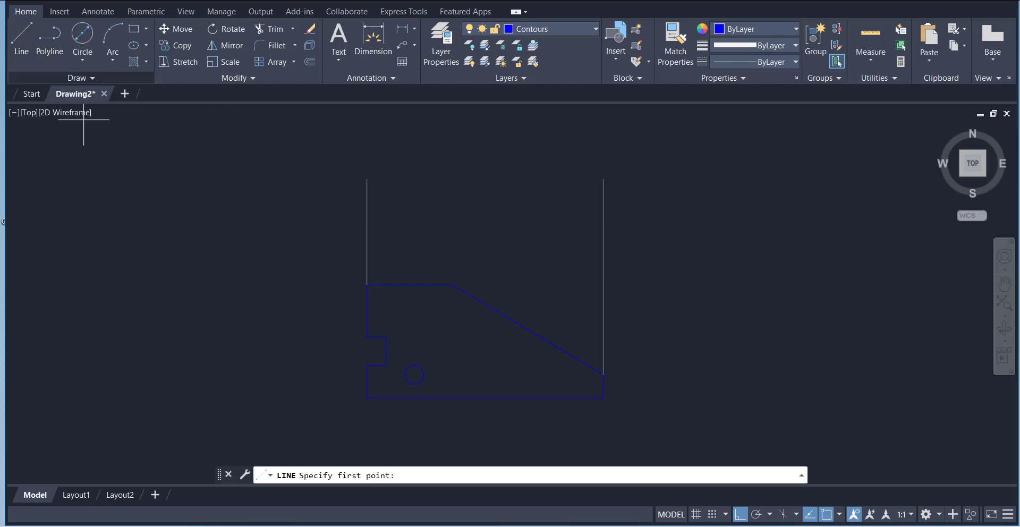
{"action": "left_click", "coordinate": [366, 179]}
{"action": "left_click", "coordinate": [603, 179]}
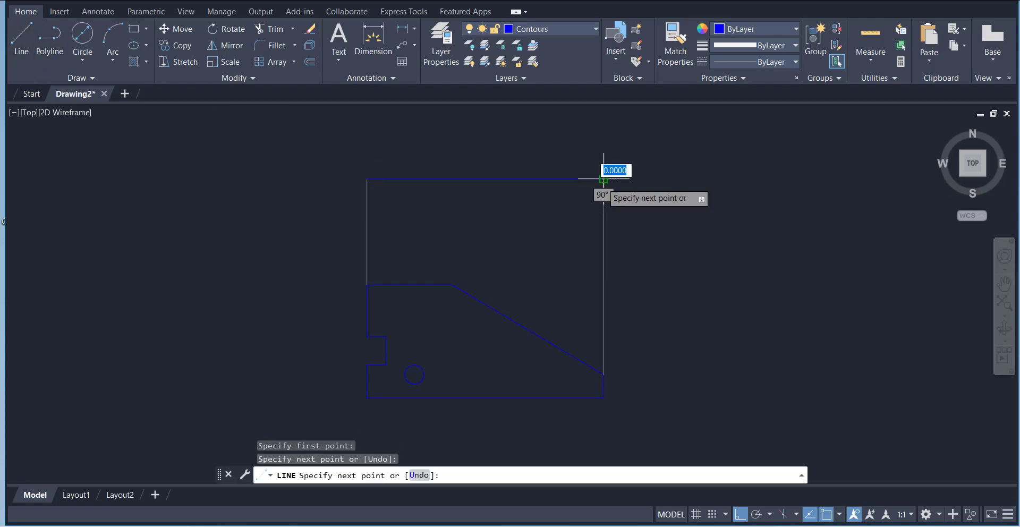
{"action": "right_click", "coordinate": [527, 206]}
{"action": "left_click", "coordinate": [550, 211]}
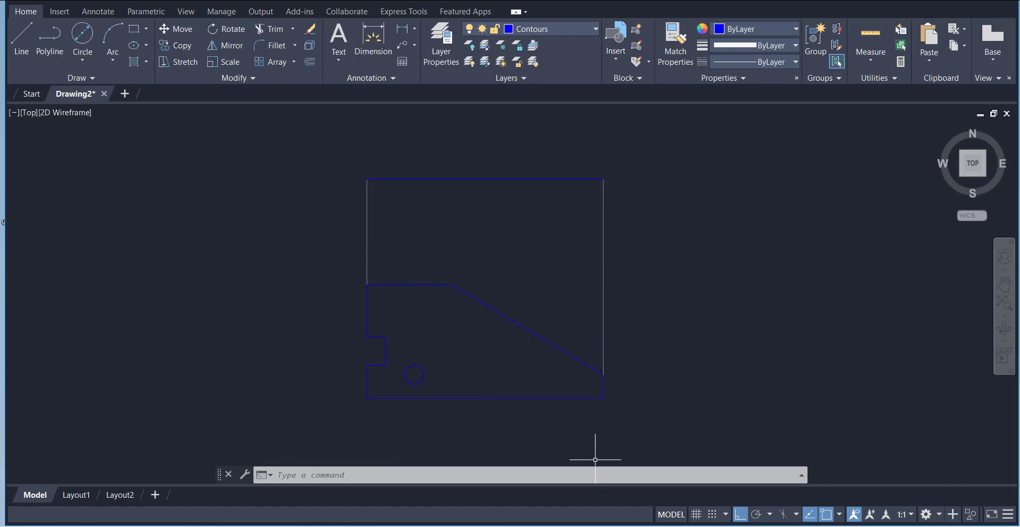
Switch to Paint, circle the 175 mm dimension on the isometric reference in red, and return to AutoCAD.
{"action": "key", "text": "alt+Tab"}
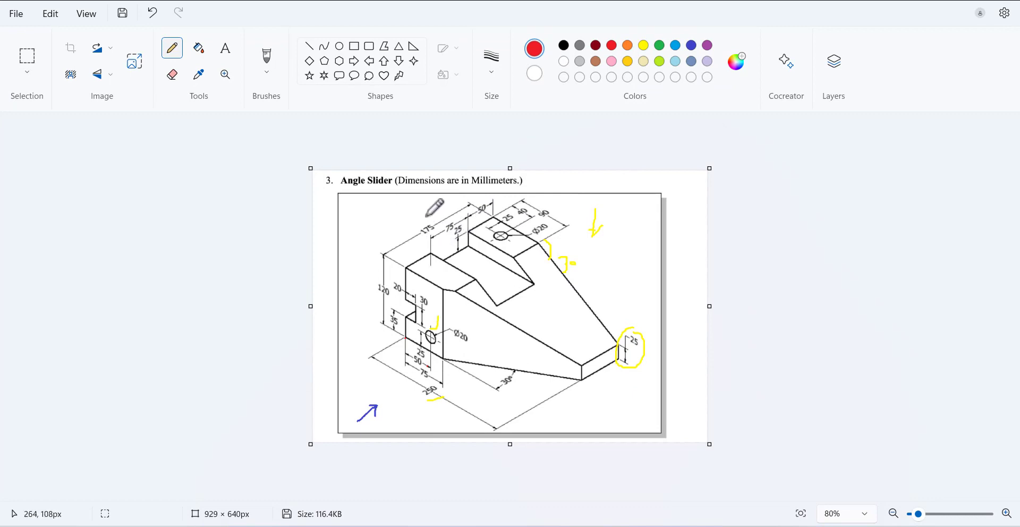
{"action": "mouse_move", "coordinate": [425, 217]}
{"action": "left_mouse_down"}
{"action": "mouse_move", "coordinate": [419, 228]}
{"action": "mouse_move", "coordinate": [438, 229]}
{"action": "mouse_move", "coordinate": [422, 214]}
{"action": "left_mouse_up"}
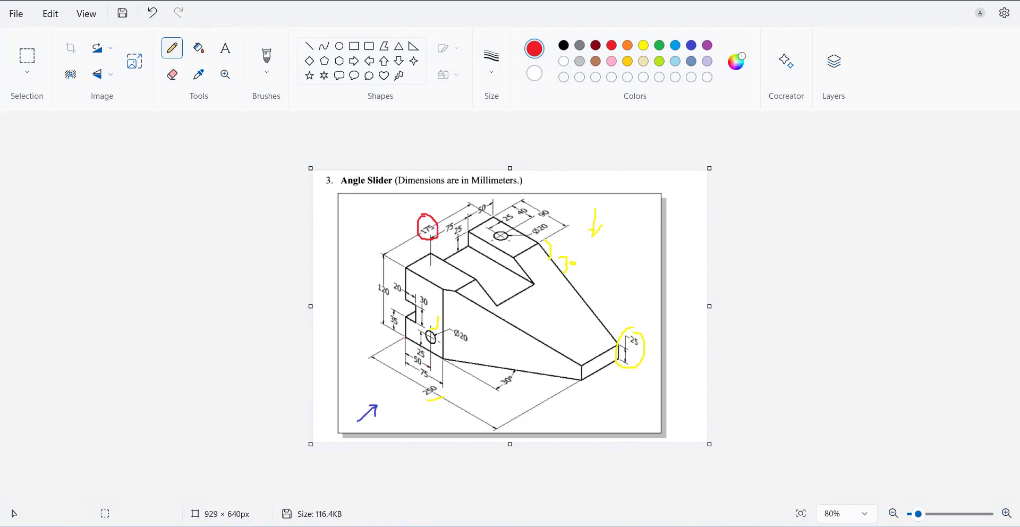
{"action": "key", "text": "alt+Tab"}
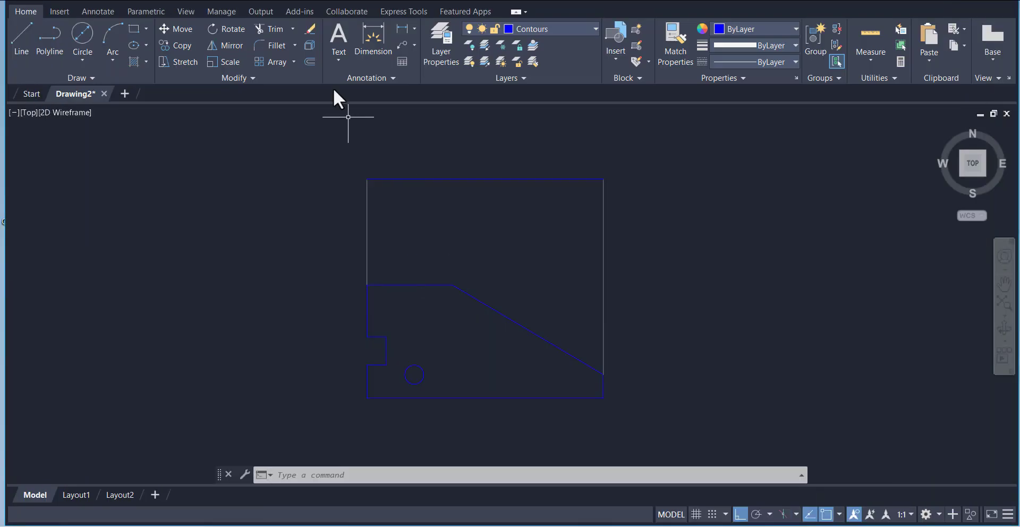
Offset the horizontal contour line between the projection lines 175 mm upward.
{"action": "left_click", "coordinate": [310, 63]}
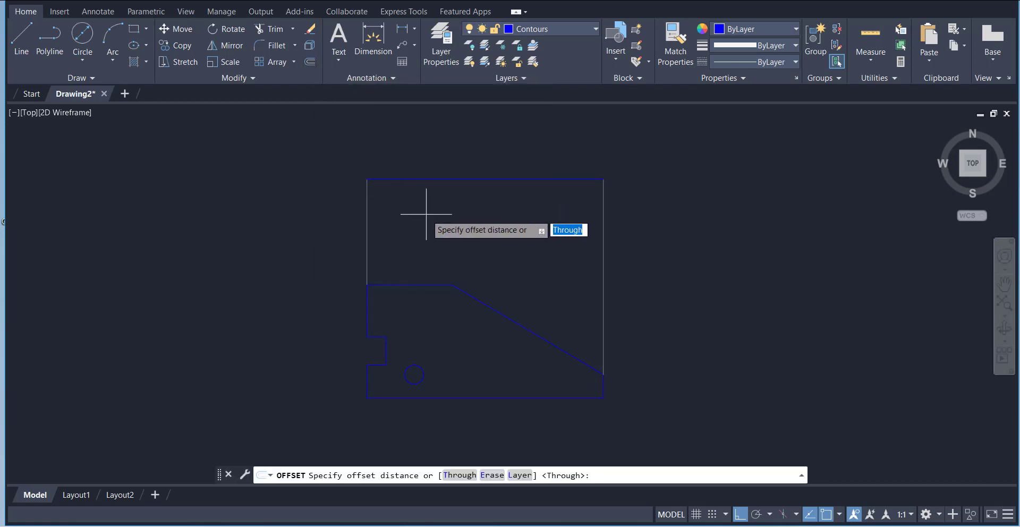
{"action": "type", "text": "175"}
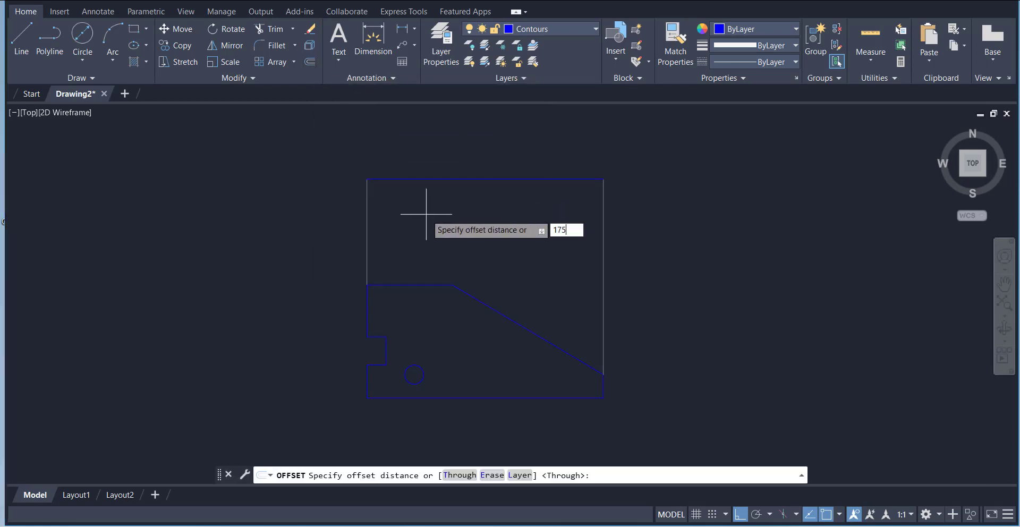
{"action": "key", "text": "Return"}
{"action": "scroll", "coordinate": [498, 252], "scroll_direction": "down", "scroll_amount": 3}
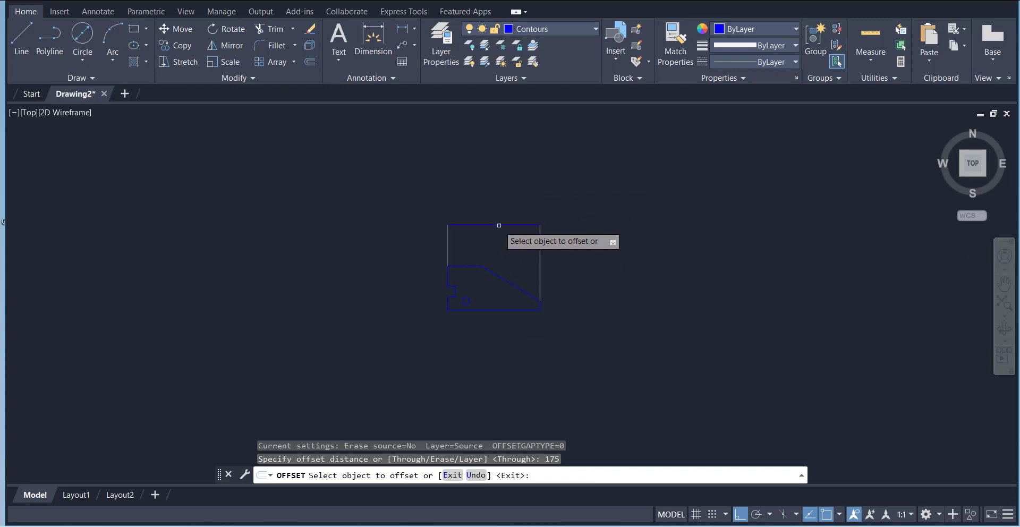
{"action": "left_click", "coordinate": [499, 225]}
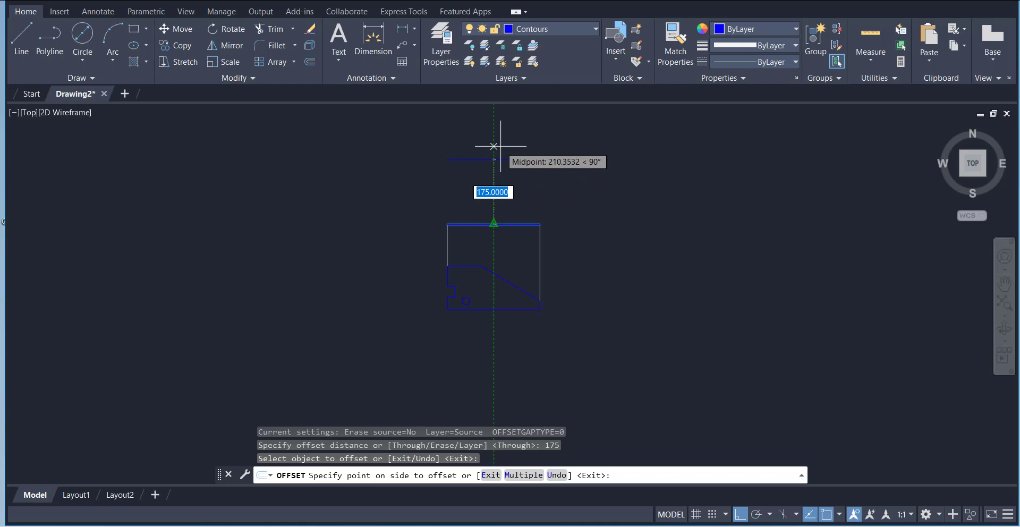
{"action": "left_click", "coordinate": [493, 147]}
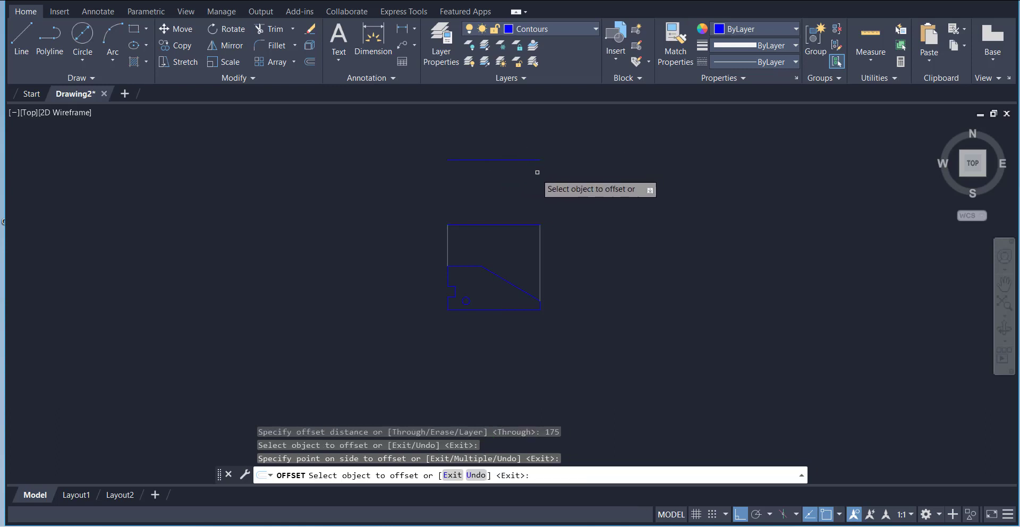
{"action": "right_click", "coordinate": [470, 182]}
{"action": "left_click", "coordinate": [486, 190]}
{"action": "scroll", "coordinate": [527, 142], "scroll_direction": "up", "scroll_amount": 2}
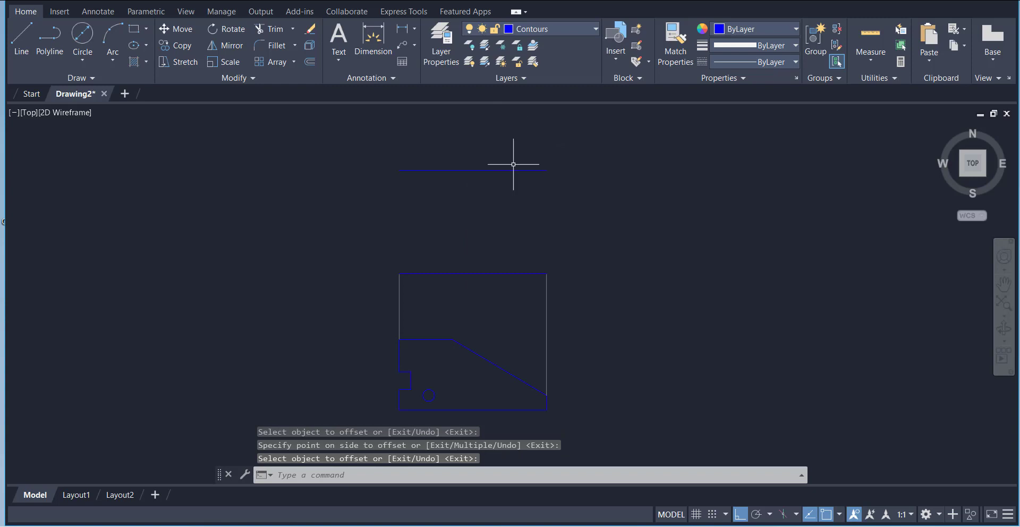
Draw the top view's left edge as a line joining the left endpoints of the two horizontal lines.
{"action": "left_click", "coordinate": [23, 43]}
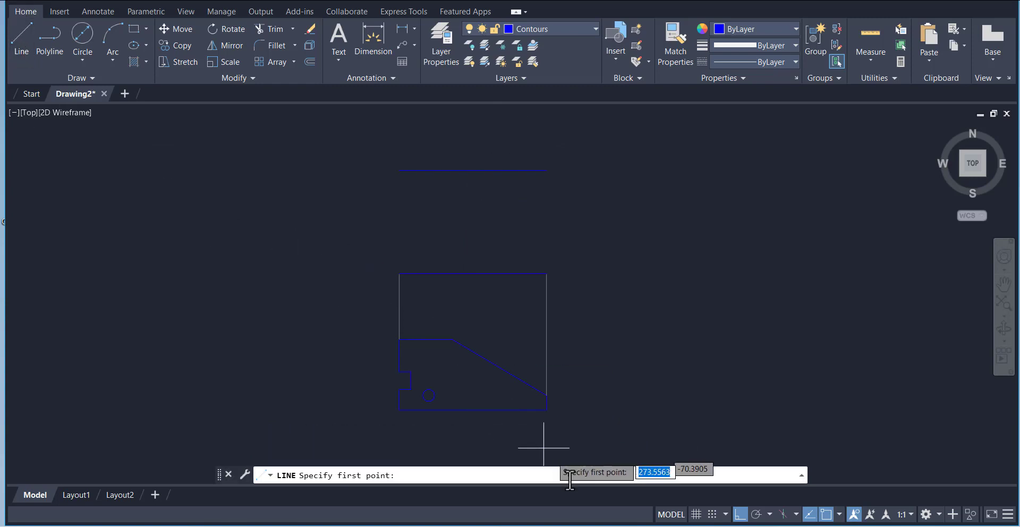
{"action": "left_click", "coordinate": [591, 525]}
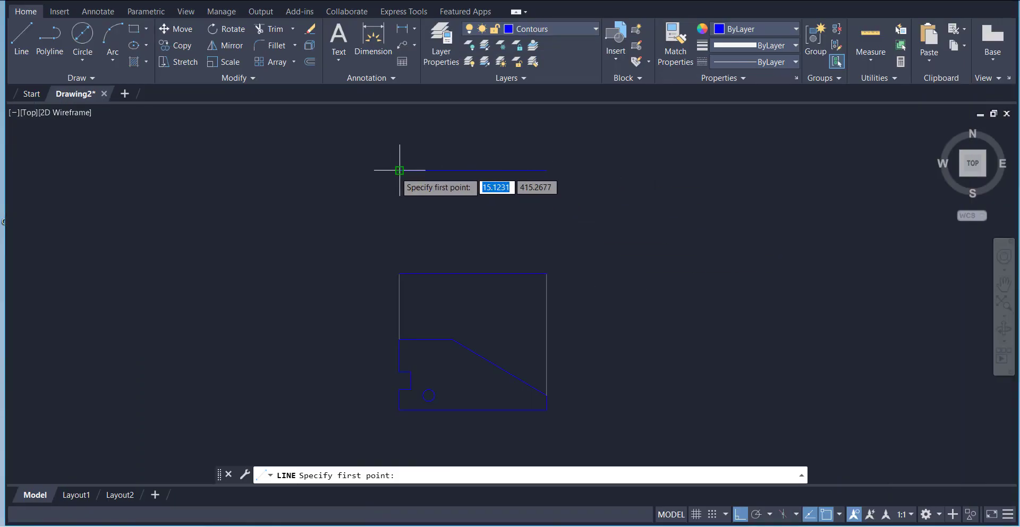
{"action": "left_click", "coordinate": [400, 170]}
{"action": "left_click", "coordinate": [399, 274]}
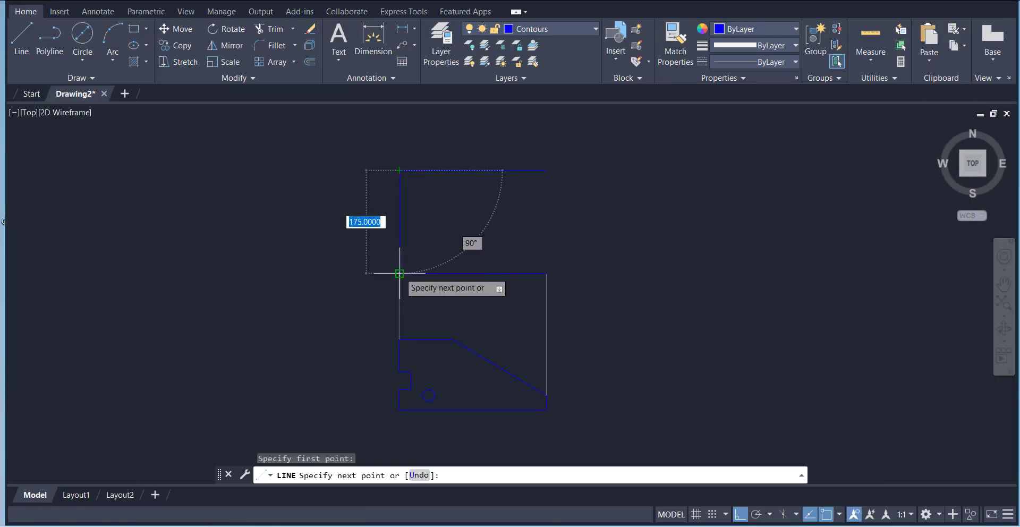
{"action": "right_click", "coordinate": [351, 196]}
{"action": "left_click", "coordinate": [396, 218]}
Close the top view's outline with a line joining the right endpoints of its upper and lower edges.
{"action": "left_click", "coordinate": [21, 42]}
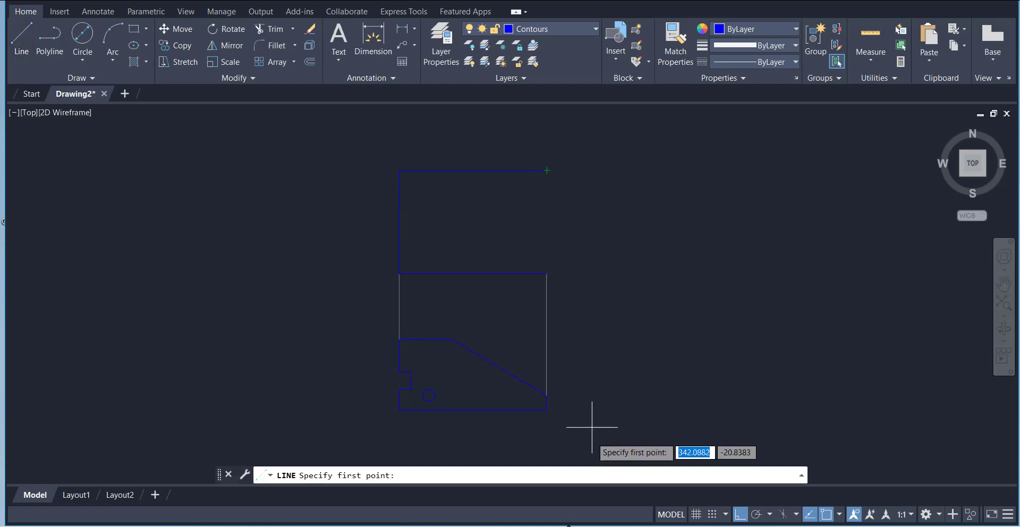
{"action": "key", "text": "alt+Tab"}
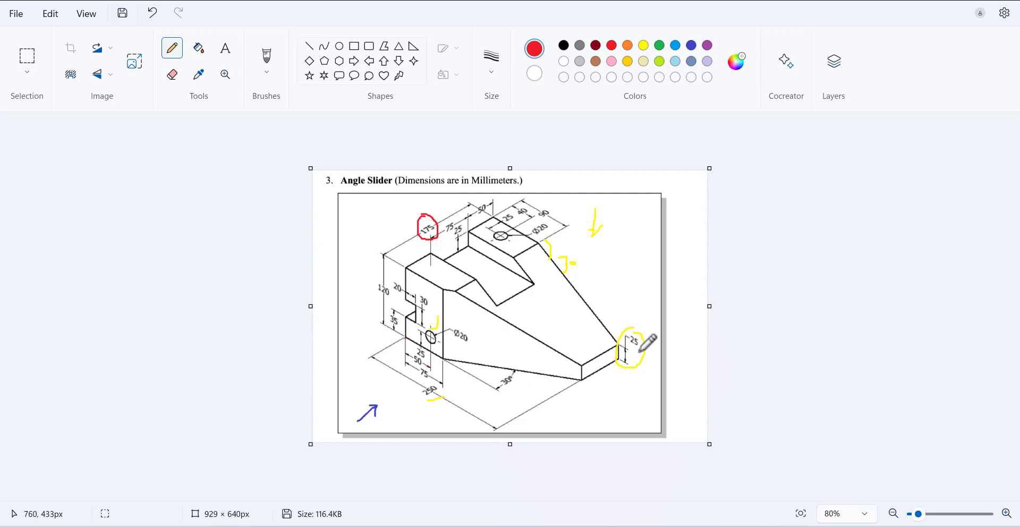
{"action": "key", "text": "alt+Tab"}
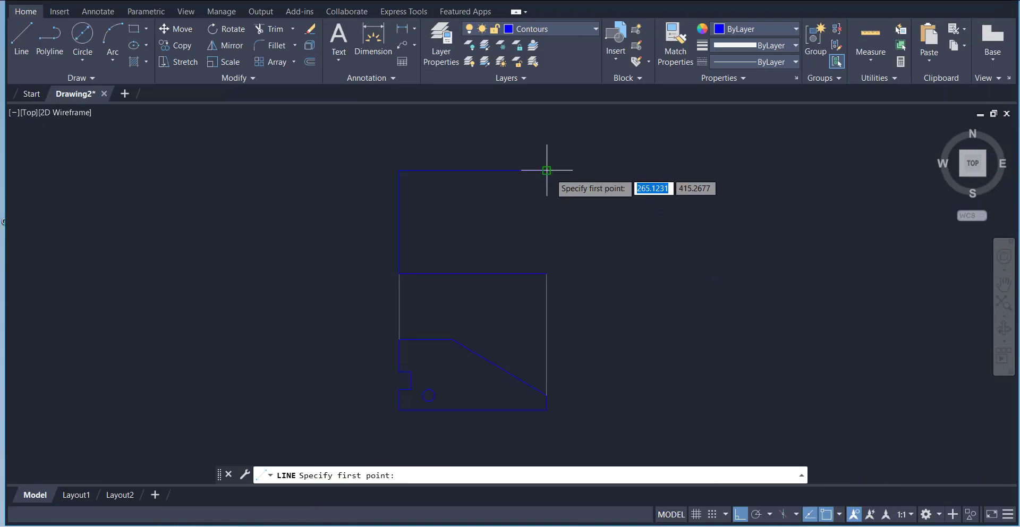
{"action": "left_click", "coordinate": [546, 170]}
{"action": "left_click", "coordinate": [546, 274]}
{"action": "right_click", "coordinate": [596, 210]}
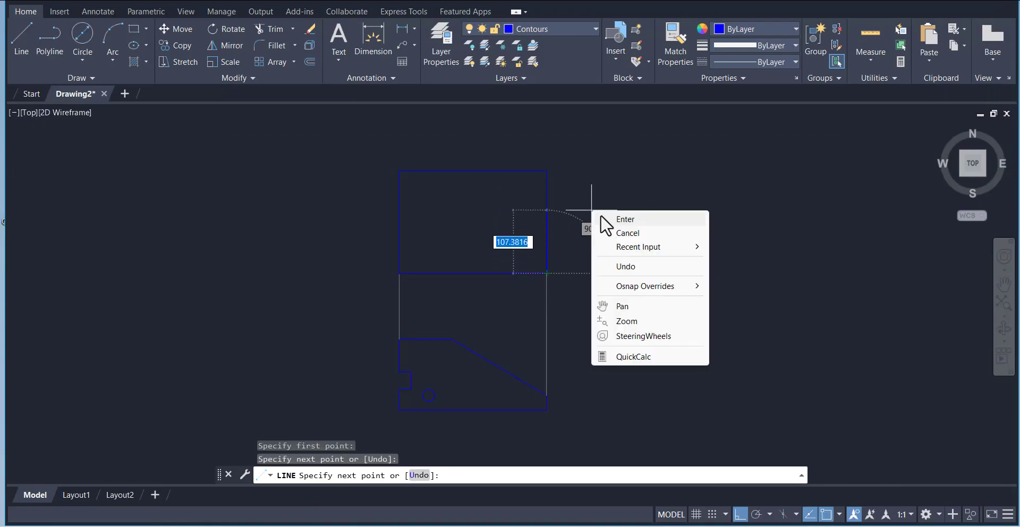
{"action": "left_click", "coordinate": [621, 219]}
Check the isometric reference in Paint, return to AutoCAD, and offset the top view's left edge 75 mm to the right.
{"action": "key", "text": "alt+Tab"}
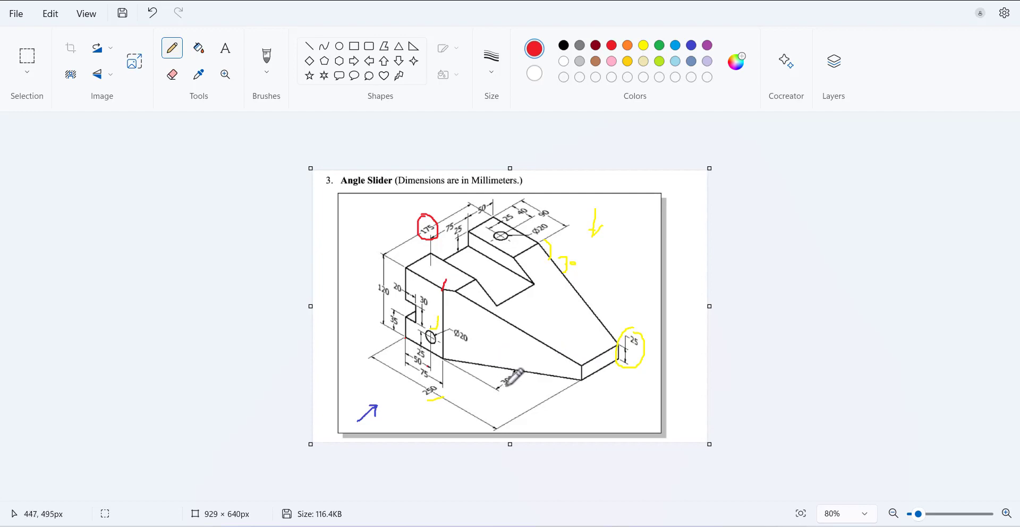
{"action": "left_click", "coordinate": [588, 526]}
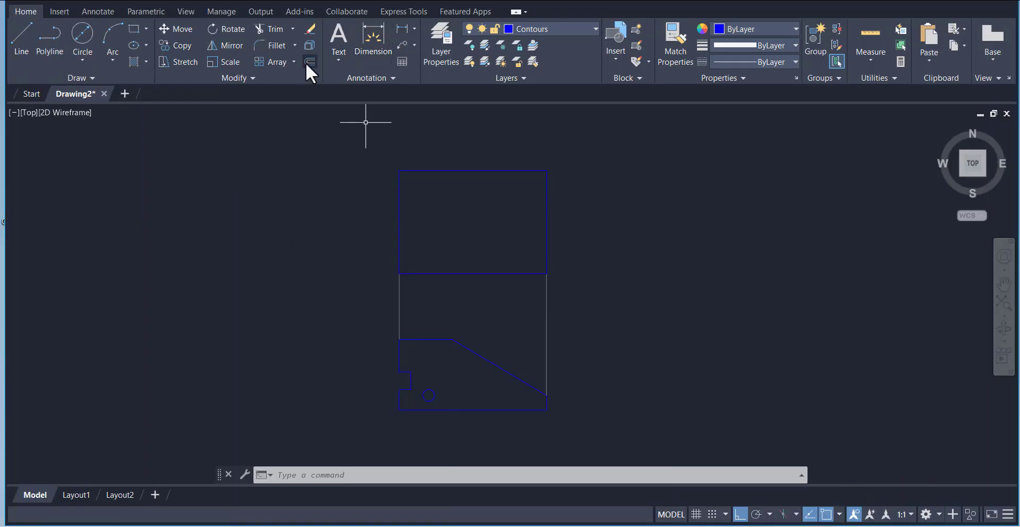
{"action": "left_click", "coordinate": [308, 62]}
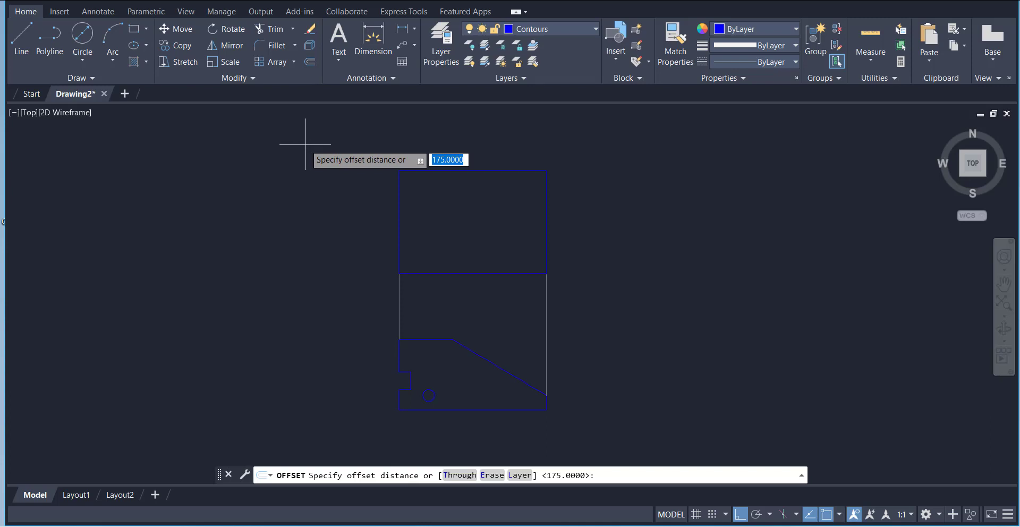
{"action": "type", "text": "75"}
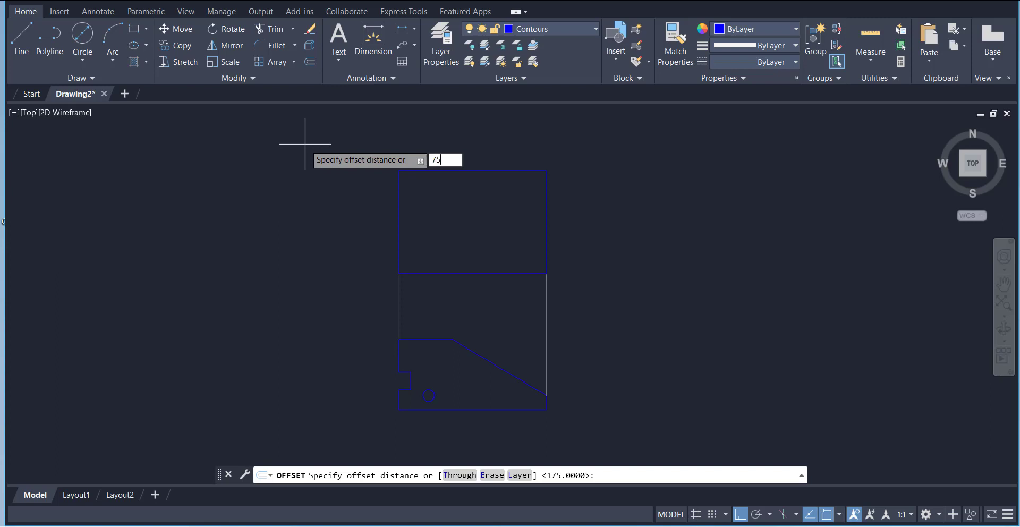
{"action": "key", "text": "Return"}
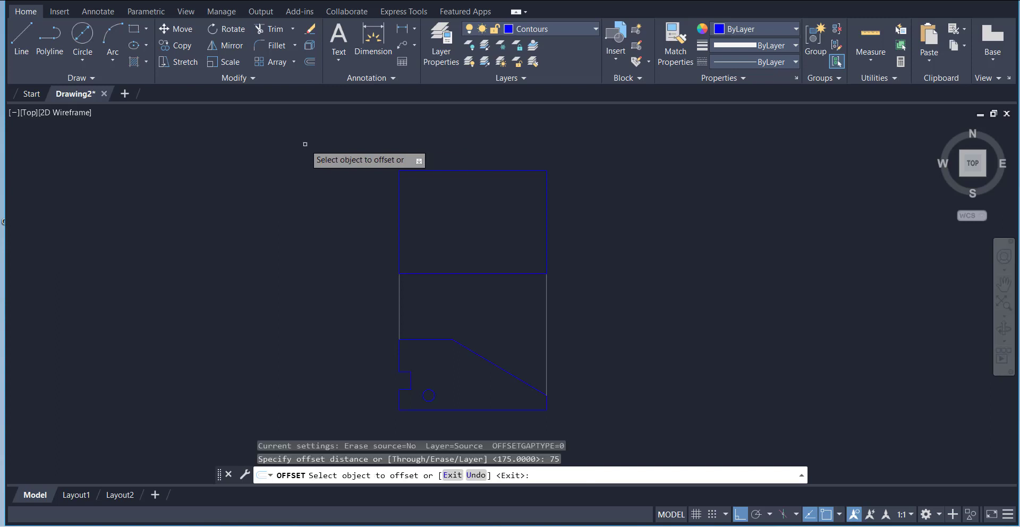
{"action": "left_click", "coordinate": [401, 248]}
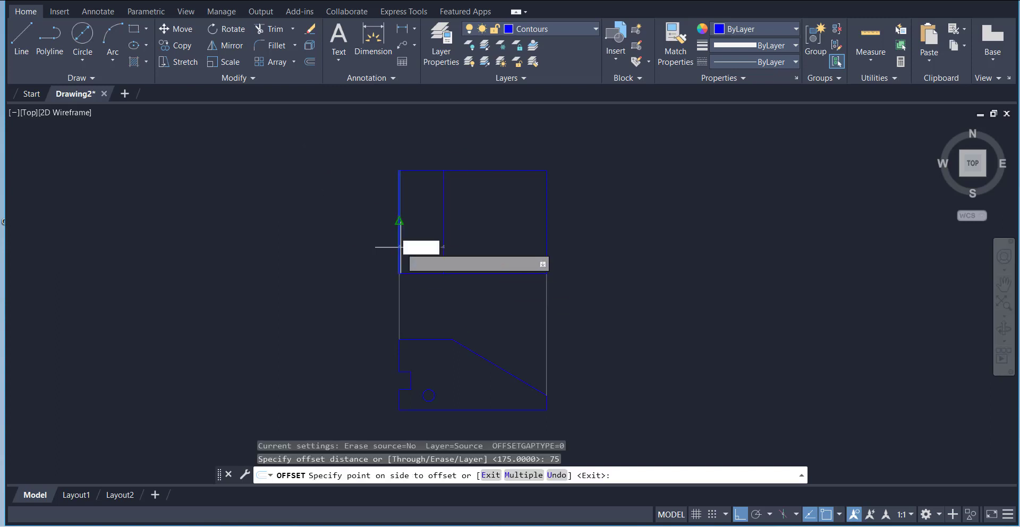
{"action": "left_click", "coordinate": [501, 241]}
{"action": "right_click", "coordinate": [496, 228]}
{"action": "left_click", "coordinate": [502, 224]}
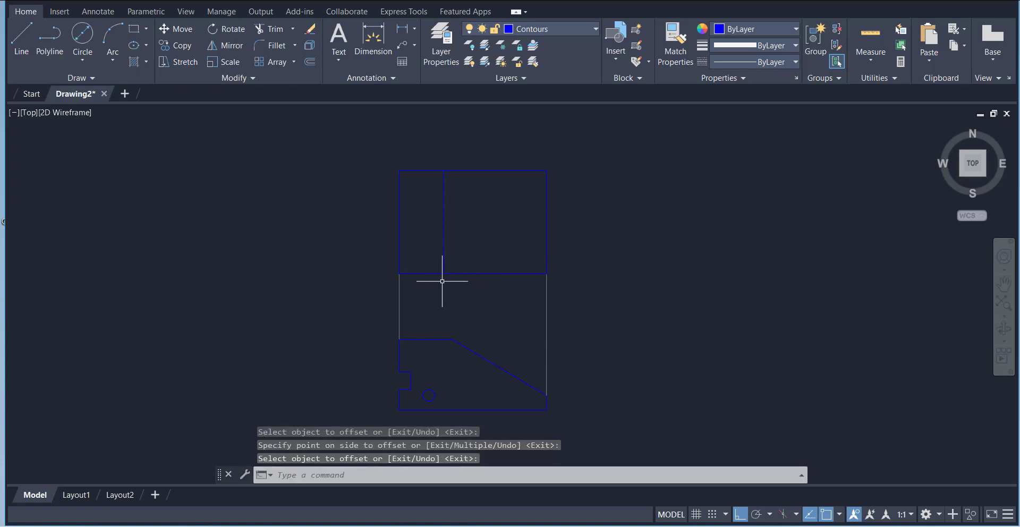
With Ortho off, draw a line about 377 mm long at 30° from the offset line's lower end across the top view.
{"action": "left_click", "coordinate": [15, 46]}
{"action": "left_click", "coordinate": [444, 274]}
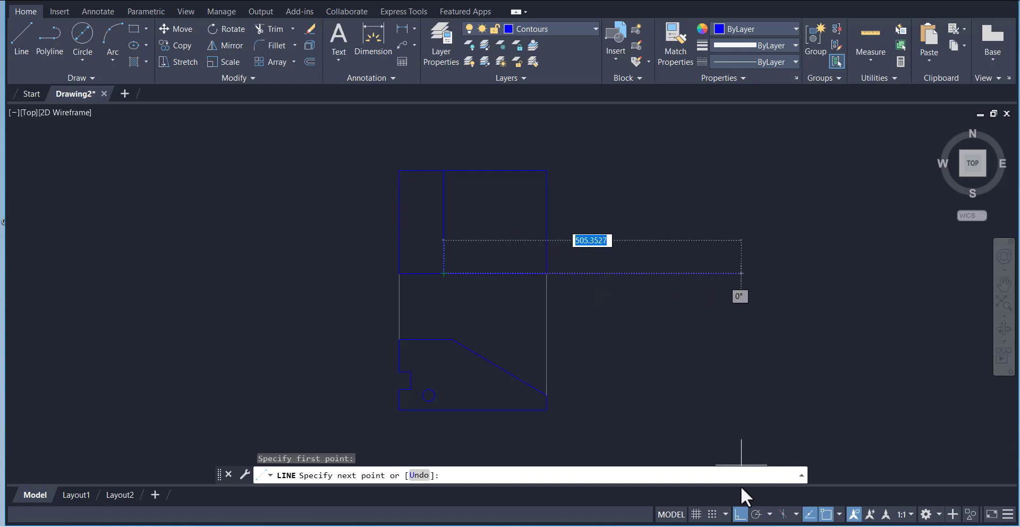
{"action": "left_click", "coordinate": [741, 514]}
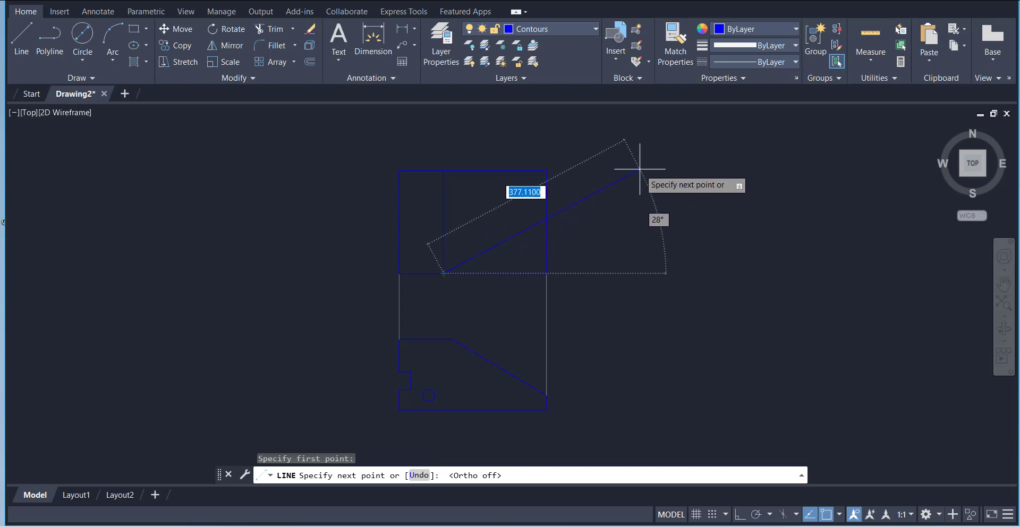
{"action": "key", "text": "Tab"}
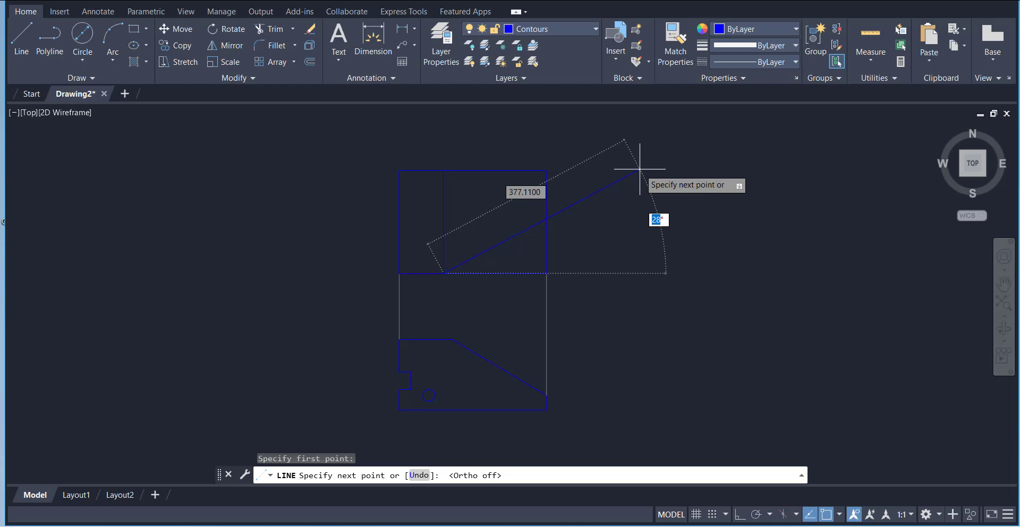
{"action": "key", "text": "Return"}
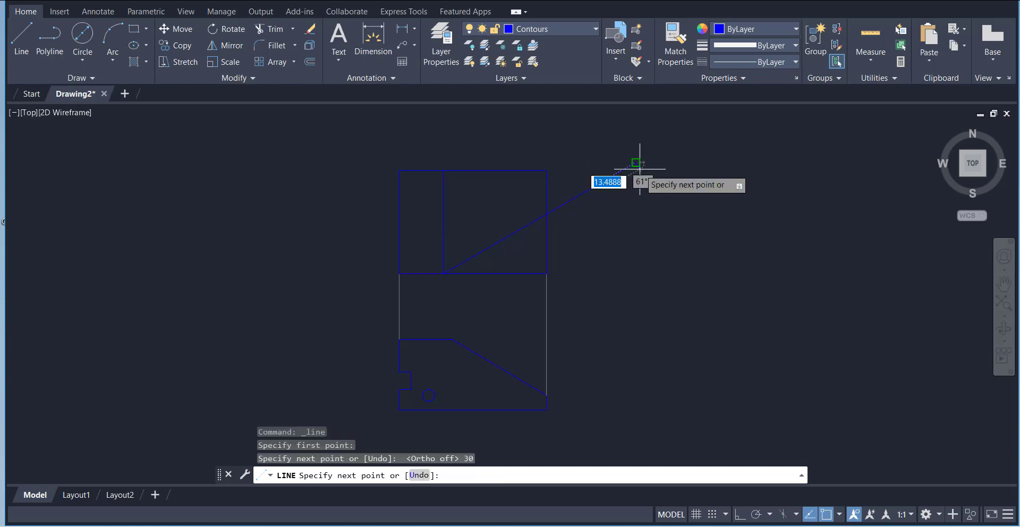
{"action": "right_click", "coordinate": [608, 143]}
{"action": "left_click", "coordinate": [627, 152]}
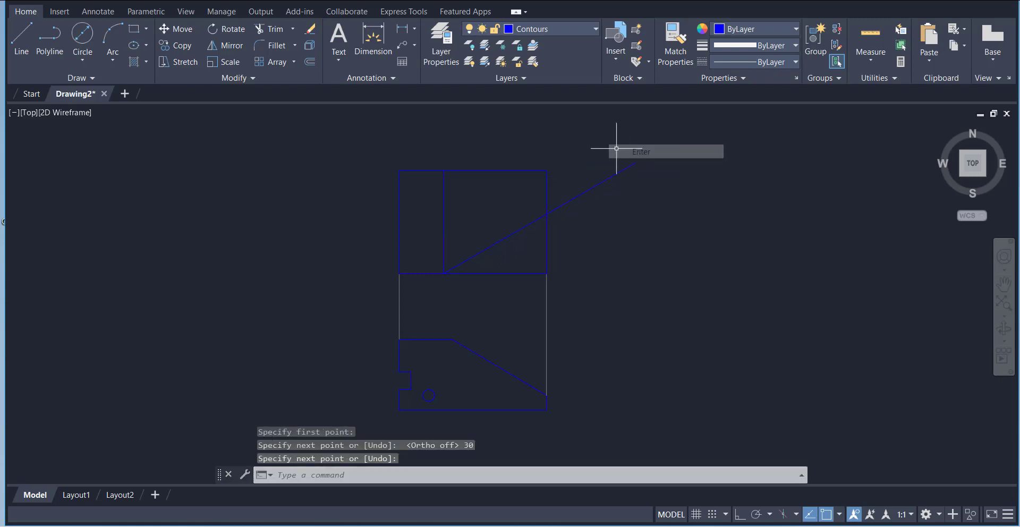
Trim the top view to the 30° edge, removing its overhang, the cut-off lower-right corner and the vertical offset line.
{"action": "left_click", "coordinate": [269, 28]}
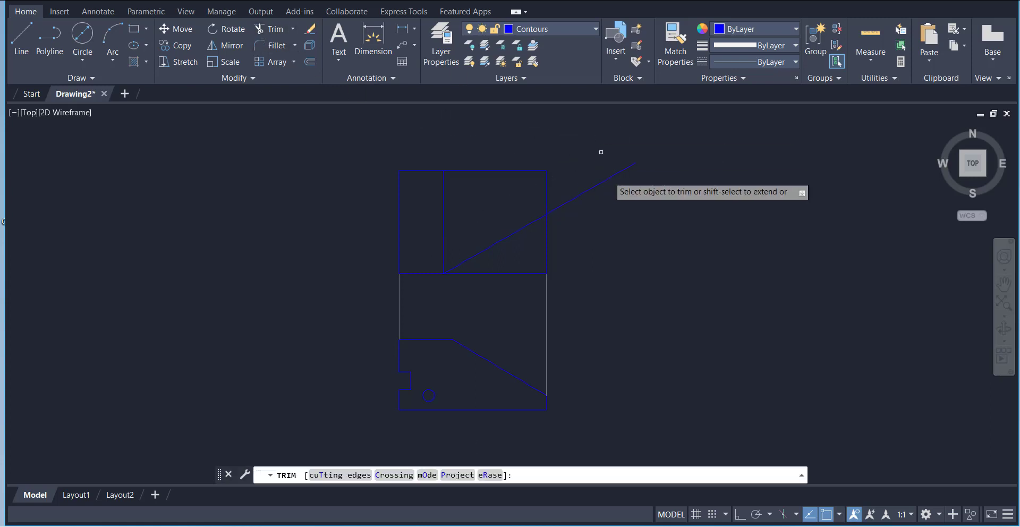
{"action": "left_click", "coordinate": [587, 188]}
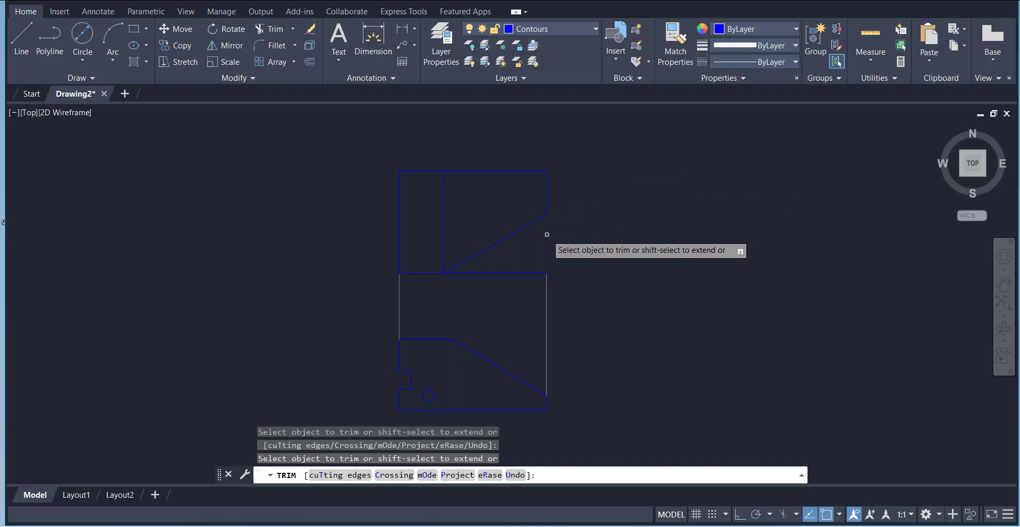
{"action": "left_click", "coordinate": [523, 274]}
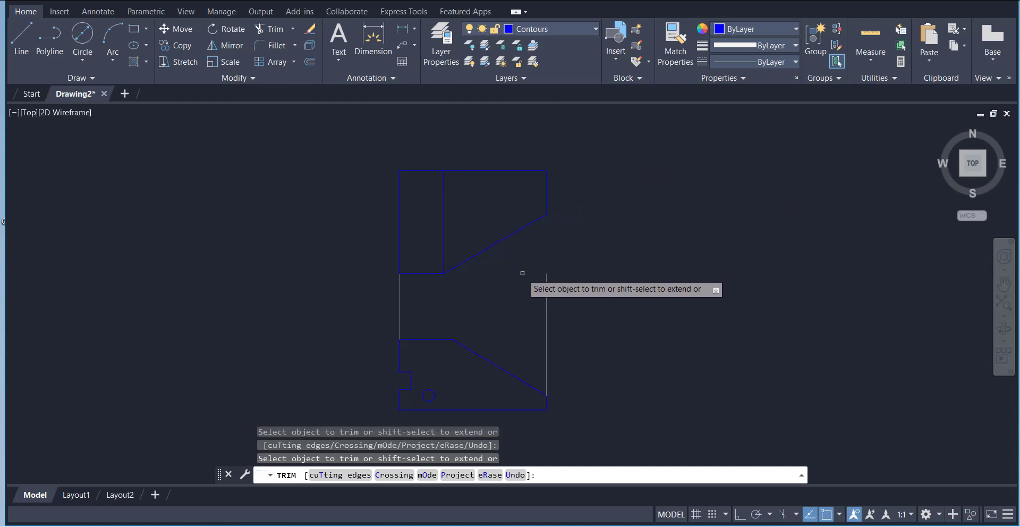
{"action": "left_click", "coordinate": [445, 237]}
{"action": "right_click", "coordinate": [468, 200]}
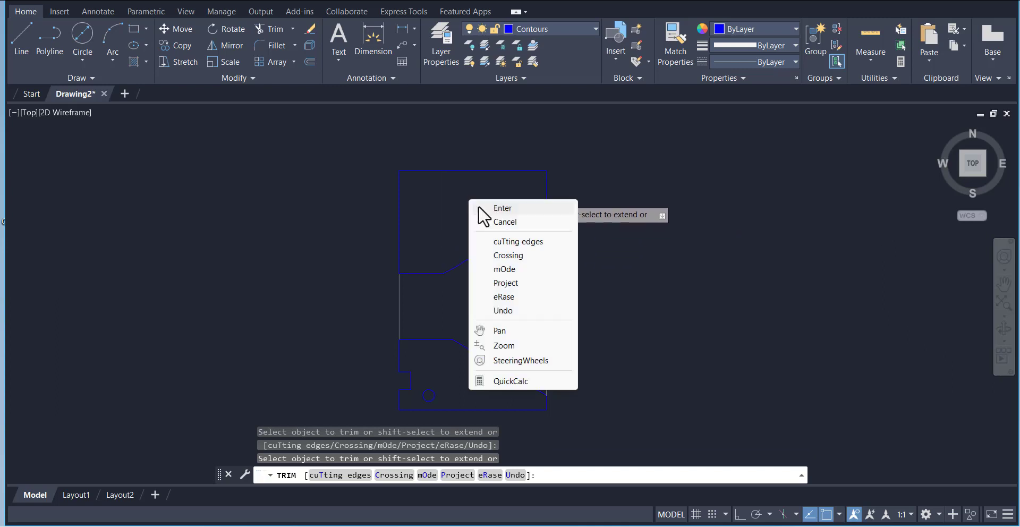
{"action": "left_click", "coordinate": [479, 208]}
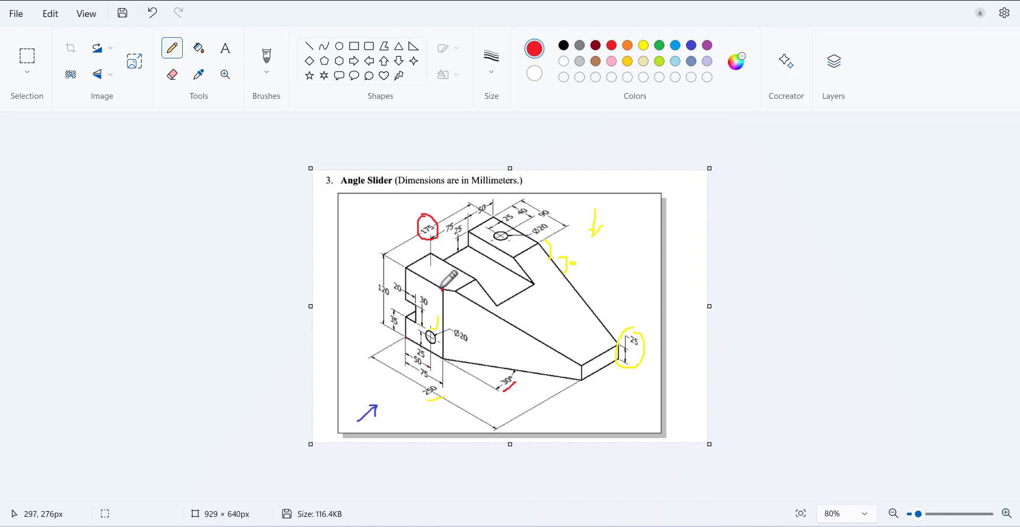
Mark the vertical corner edge red in Paint, return to AutoCAD, and project the angled edge's lower end into the front view on the Construsion layer.
{"action": "left_click_drag", "start_coordinate": [443, 295], "coordinate": [444, 361]}
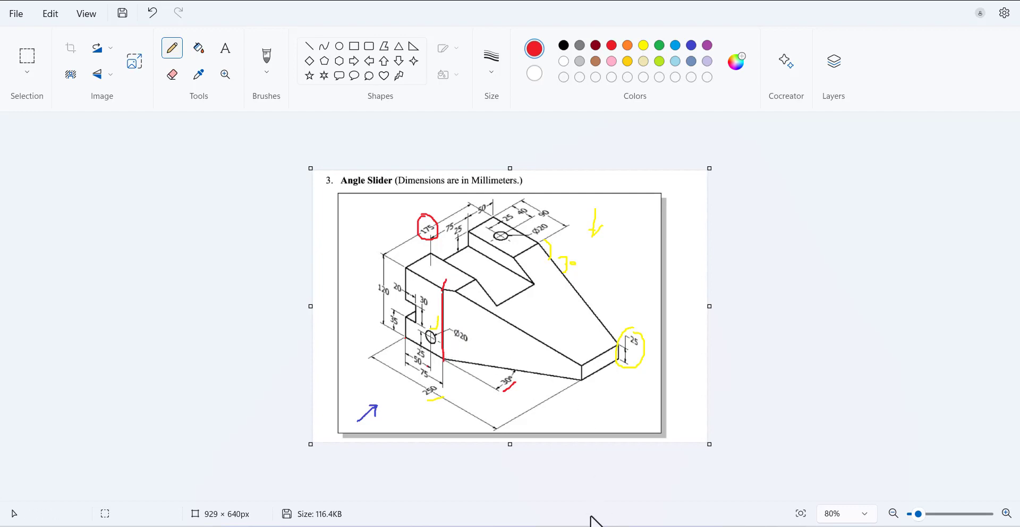
{"action": "key", "text": "alt+Tab"}
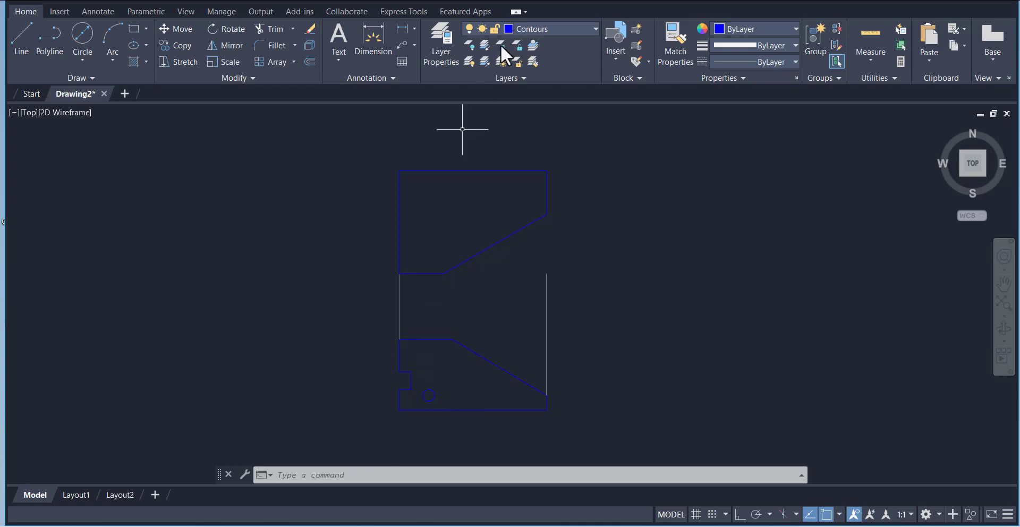
{"action": "left_click", "coordinate": [526, 27]}
{"action": "left_click", "coordinate": [532, 76]}
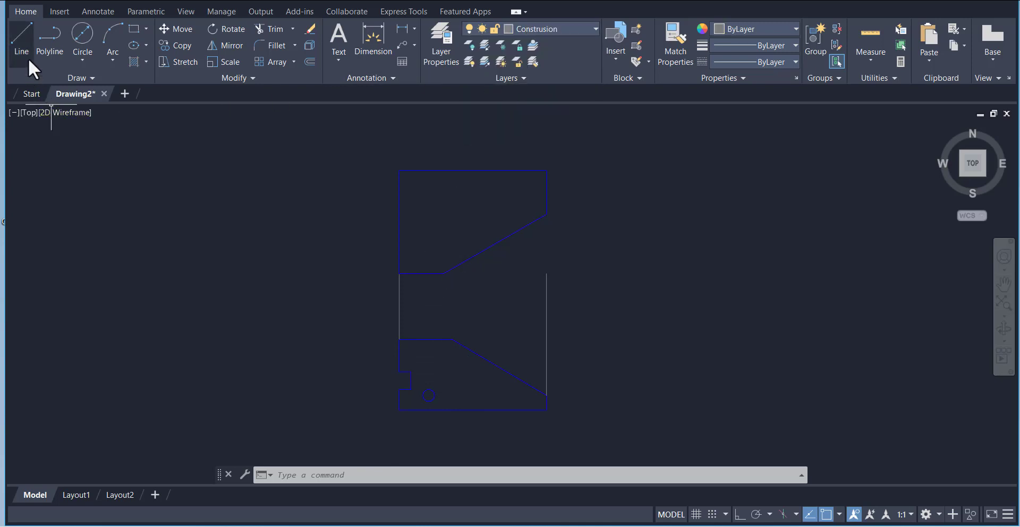
{"action": "left_click", "coordinate": [22, 43]}
{"action": "left_click", "coordinate": [443, 274]}
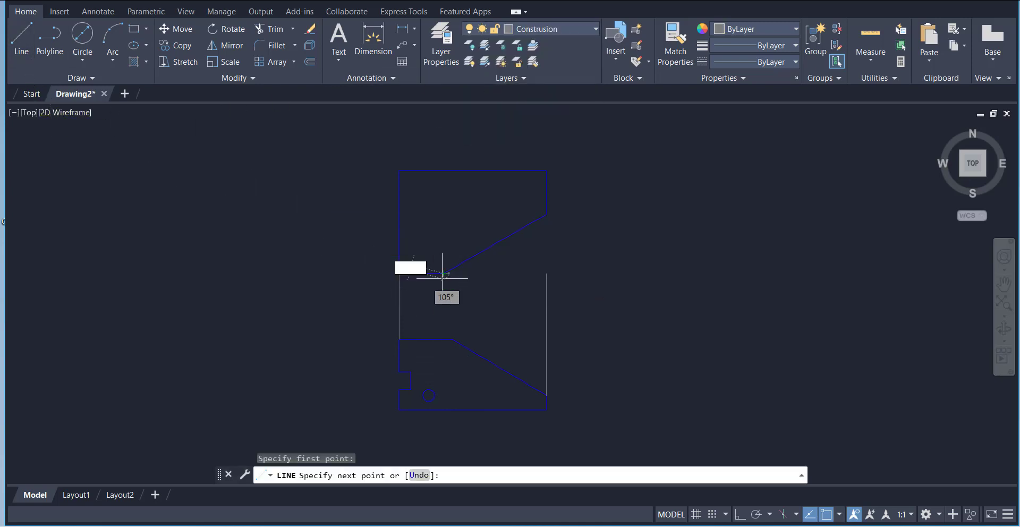
{"action": "left_click", "coordinate": [444, 355]}
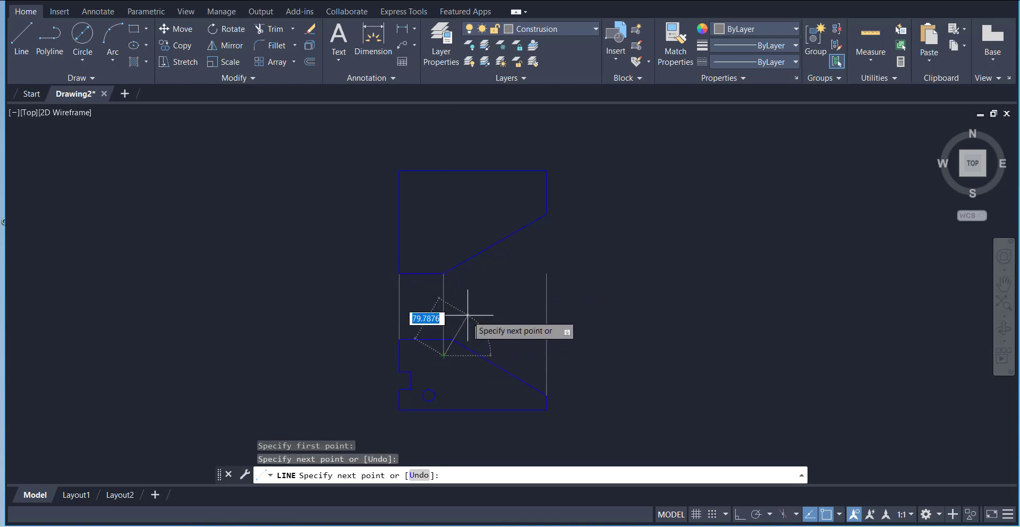
{"action": "right_click", "coordinate": [468, 315]}
{"action": "left_click", "coordinate": [473, 319]}
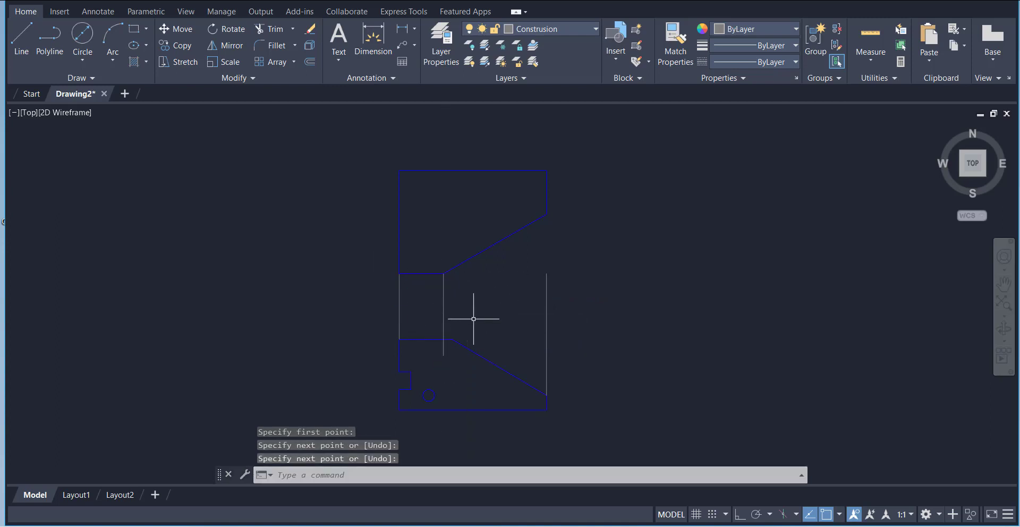
Trim the new projection line where it extends below the front view's upper edge.
{"action": "left_click", "coordinate": [279, 28]}
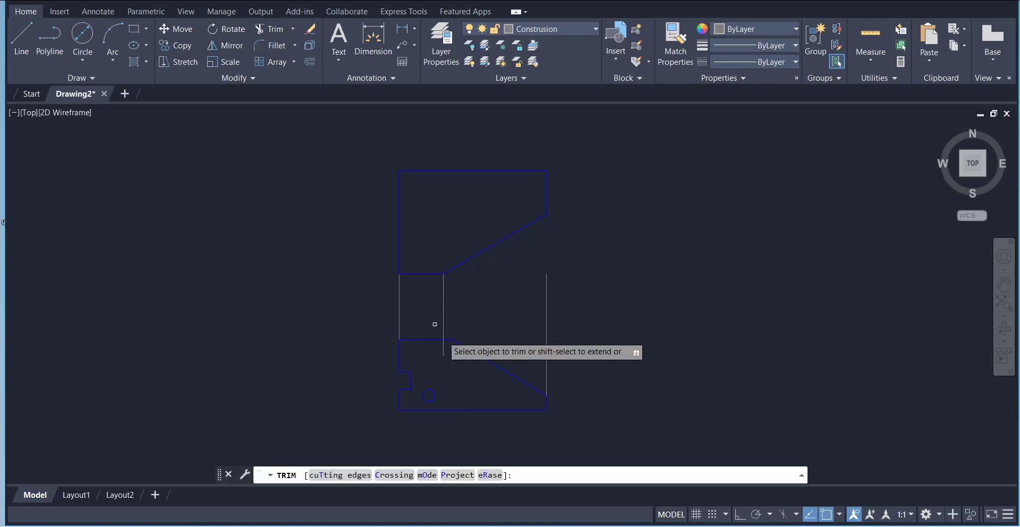
{"action": "right_click", "coordinate": [376, 315]}
{"action": "left_click", "coordinate": [400, 331]}
On the Contours layer, draw a vertical line from the projection line's lower end down past the front view's bottom edge.
{"action": "left_click", "coordinate": [522, 28]}
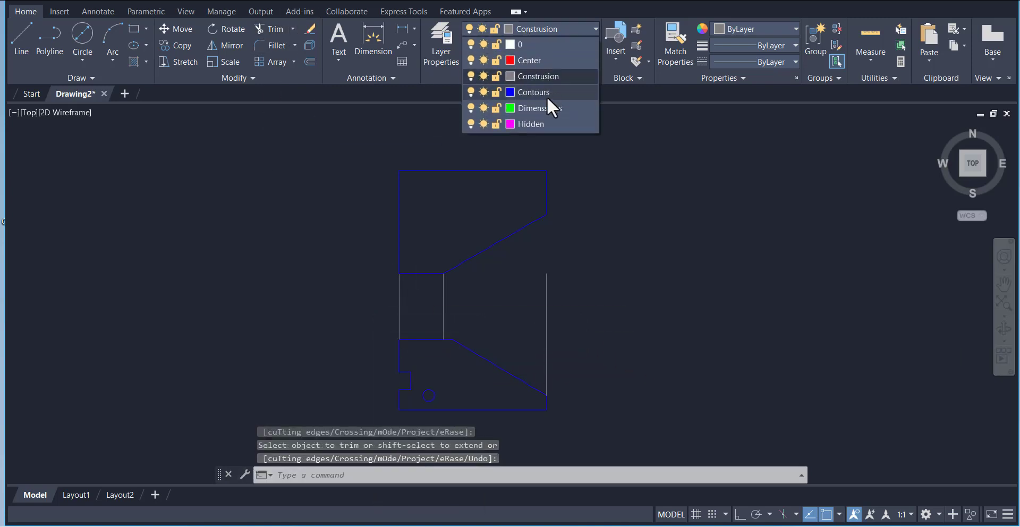
{"action": "left_click", "coordinate": [534, 92]}
{"action": "left_click", "coordinate": [27, 47]}
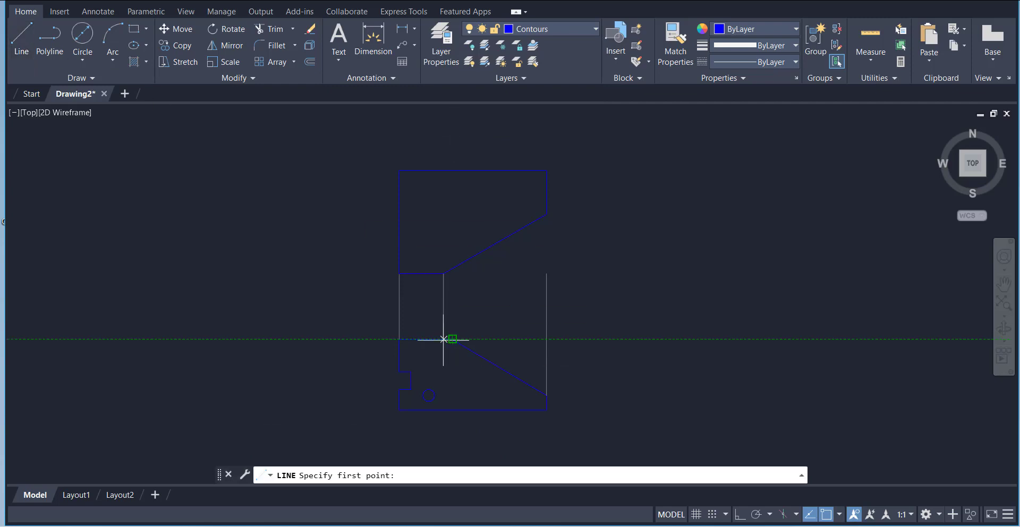
{"action": "left_click", "coordinate": [444, 338]}
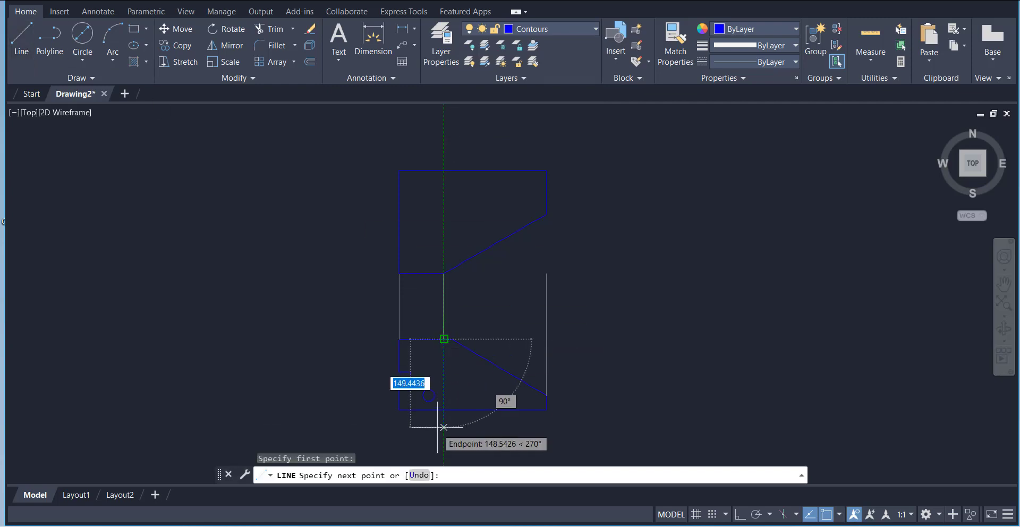
{"action": "right_click", "coordinate": [464, 386]}
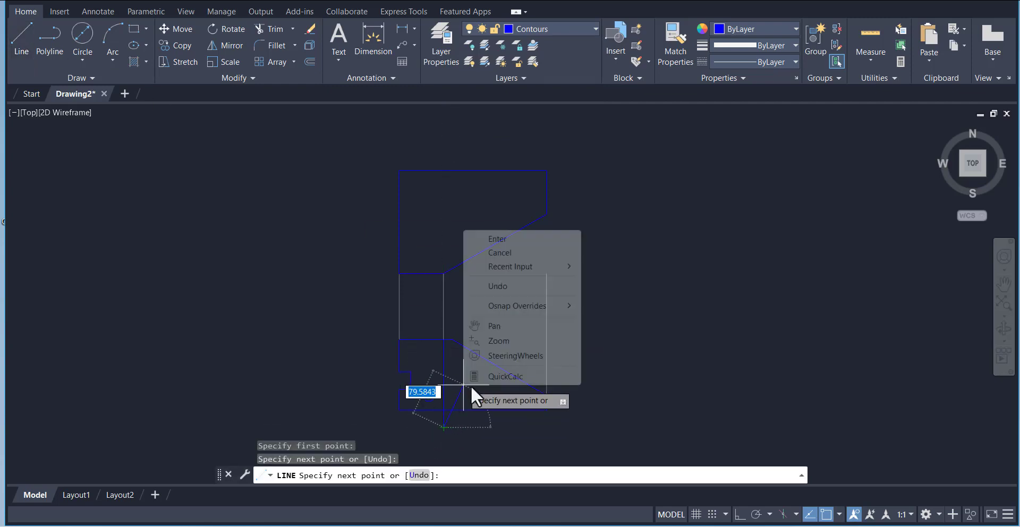
{"action": "left_click", "coordinate": [497, 239]}
Trim the part of the vertical contour line that extends below the front view's bottom edge.
{"action": "type", "text": "tr"}
{"action": "key", "text": "Return"}
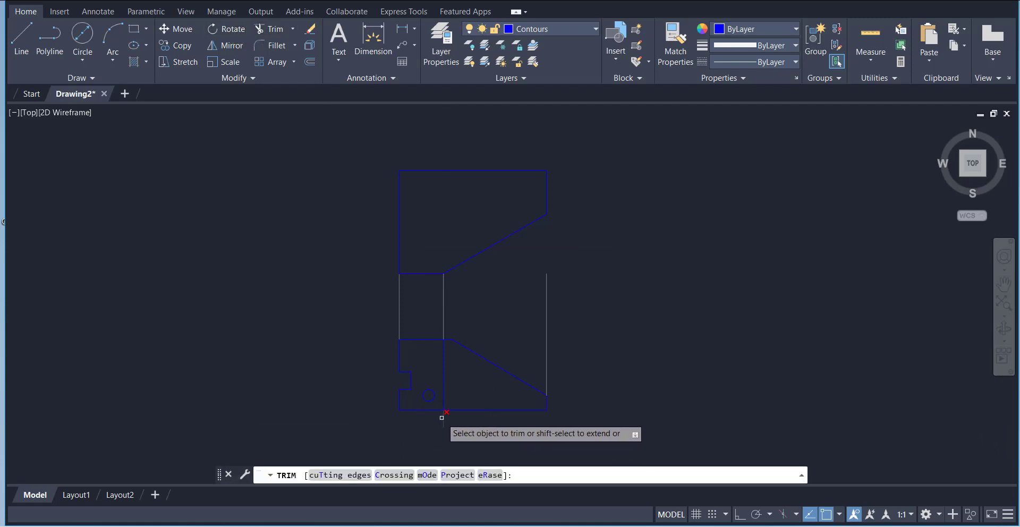
{"action": "left_click", "coordinate": [442, 417]}
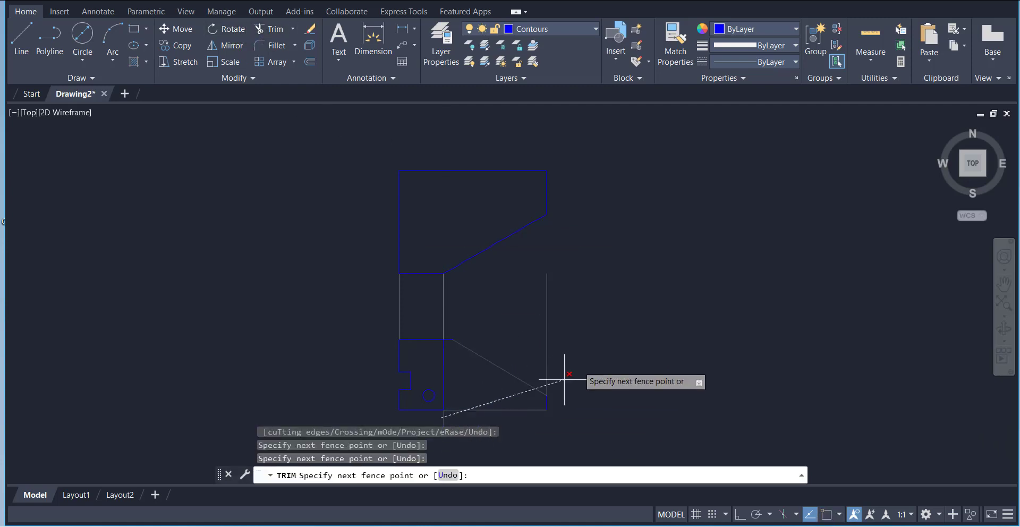
{"action": "key", "text": "Return"}
{"action": "right_click", "coordinate": [595, 318]}
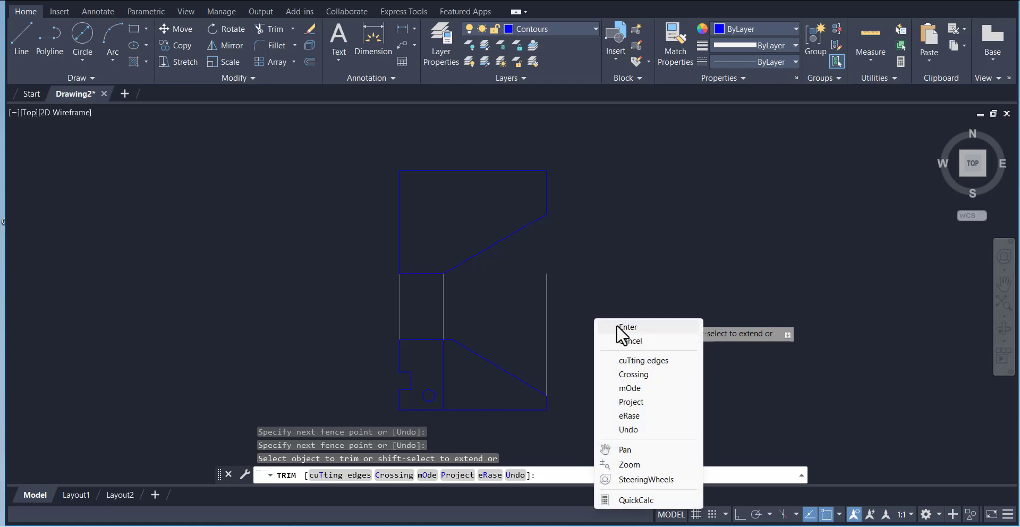
{"action": "left_click", "coordinate": [618, 325]}
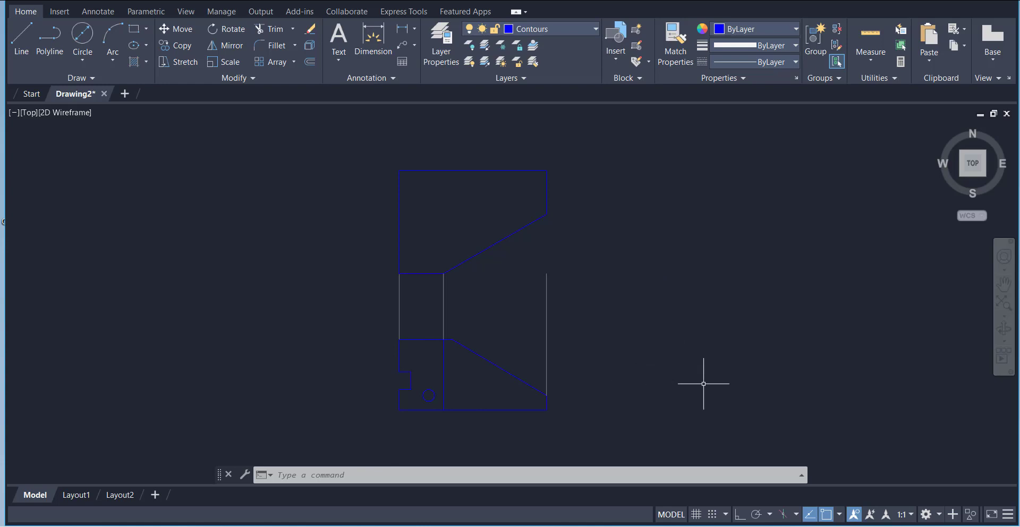
On the Construsion layer, draw a horizontal projection line to the right from the lower end of the top view's angled edge.
{"action": "left_click", "coordinate": [534, 29]}
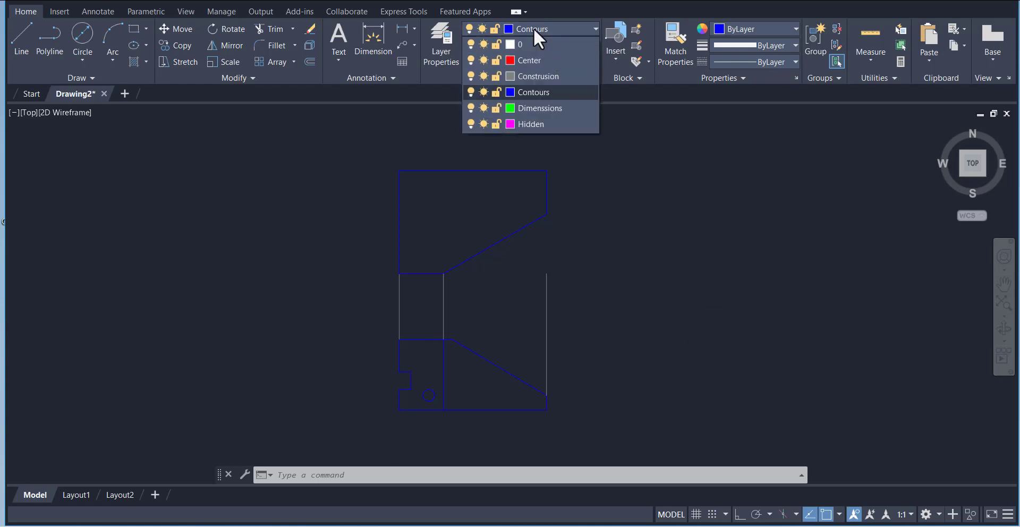
{"action": "left_click", "coordinate": [534, 75]}
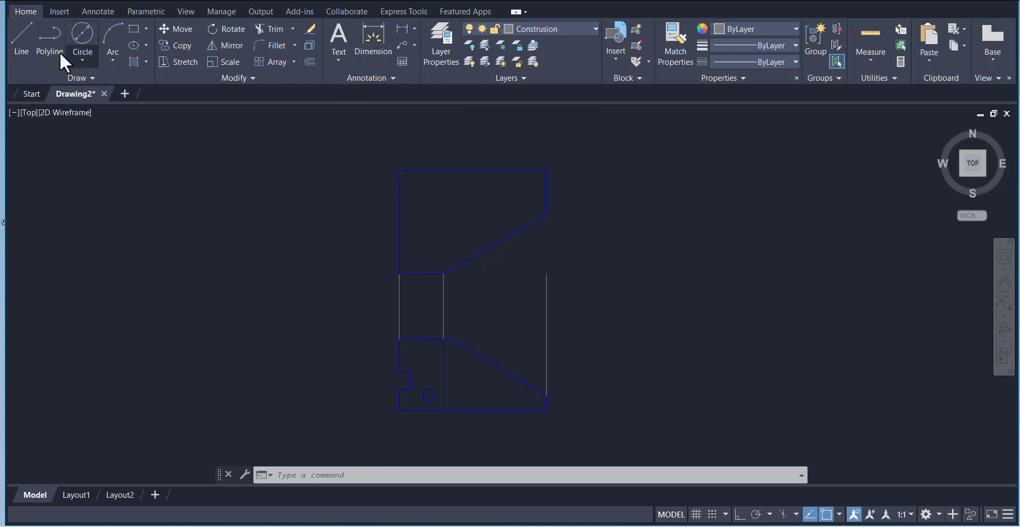
{"action": "left_click", "coordinate": [444, 274]}
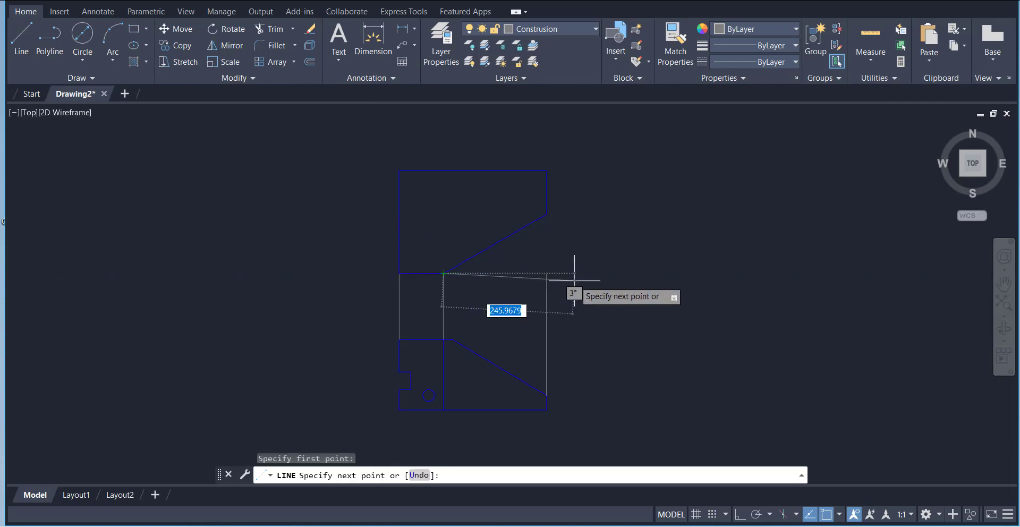
{"action": "left_click", "coordinate": [666, 274]}
{"action": "right_click", "coordinate": [682, 246]}
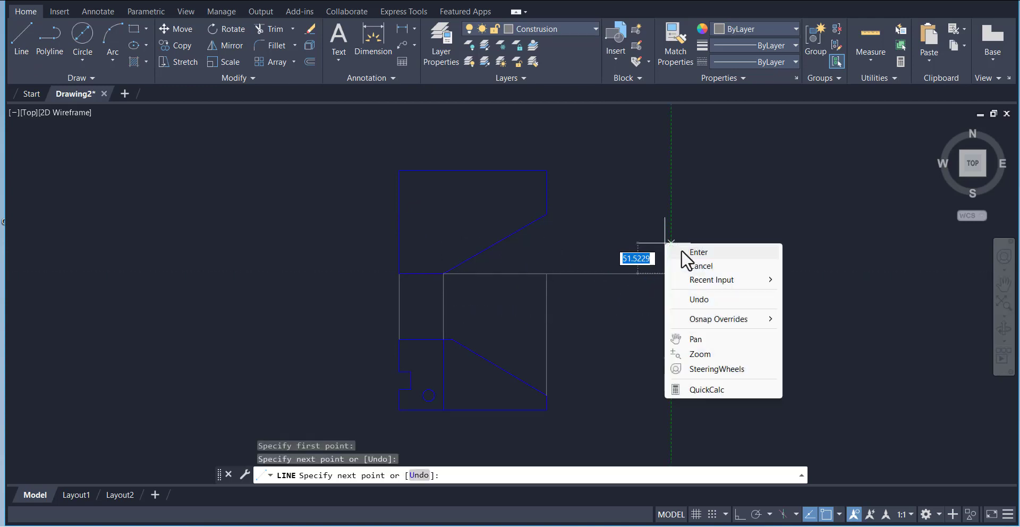
{"action": "left_click", "coordinate": [685, 251]}
Draw a horizontal projection line about 280 mm to the right from the top view's upper-right corner.
{"action": "left_click", "coordinate": [24, 40]}
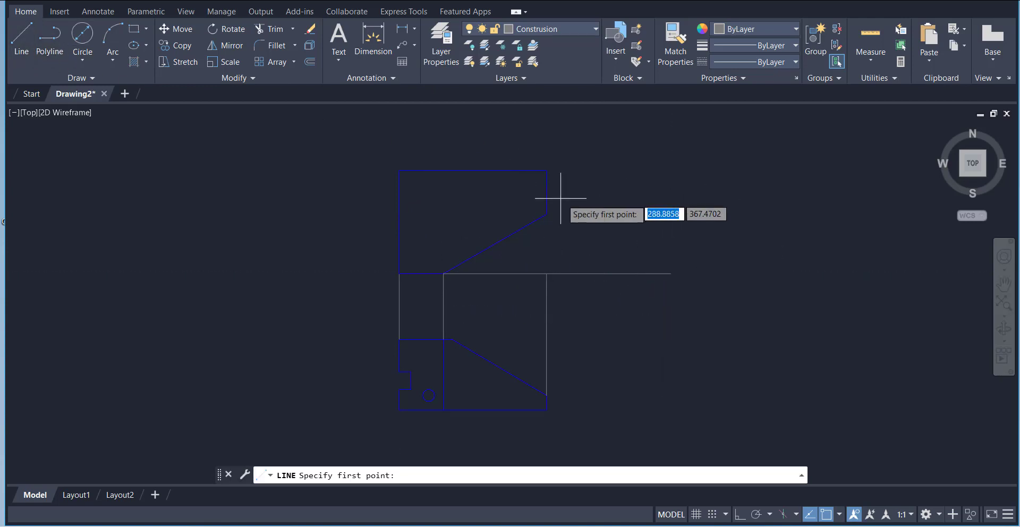
{"action": "left_click", "coordinate": [547, 171]}
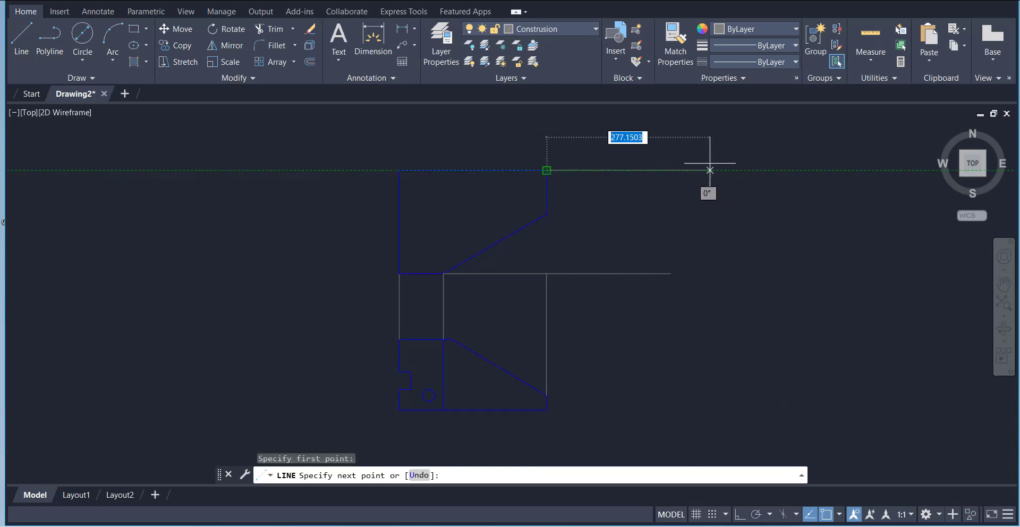
{"action": "left_click", "coordinate": [714, 171]}
{"action": "right_click", "coordinate": [713, 200]}
{"action": "left_click", "coordinate": [736, 210]}
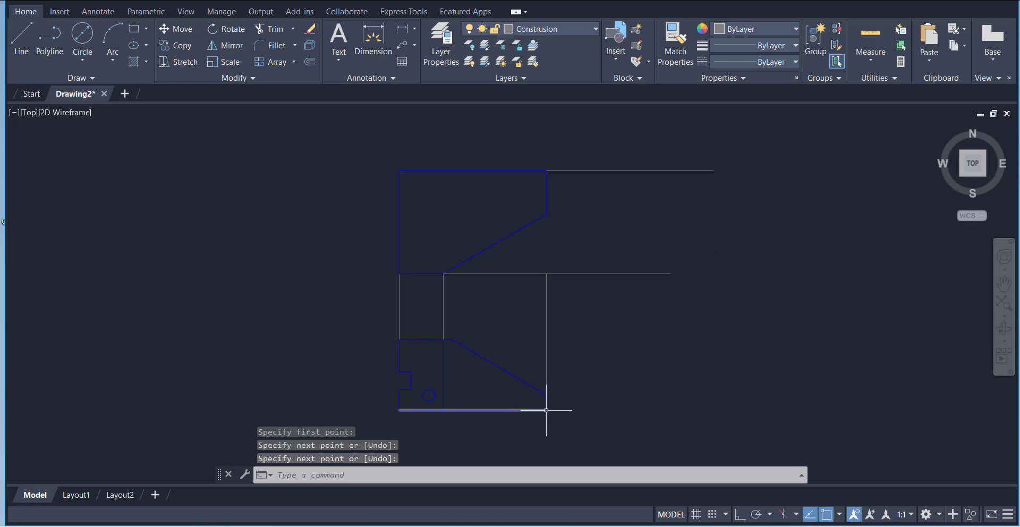
Draw a horizontal line from the front view's lower-right corner, then a vertical line about 446 mm up past the top projection line.
{"action": "left_click", "coordinate": [25, 32]}
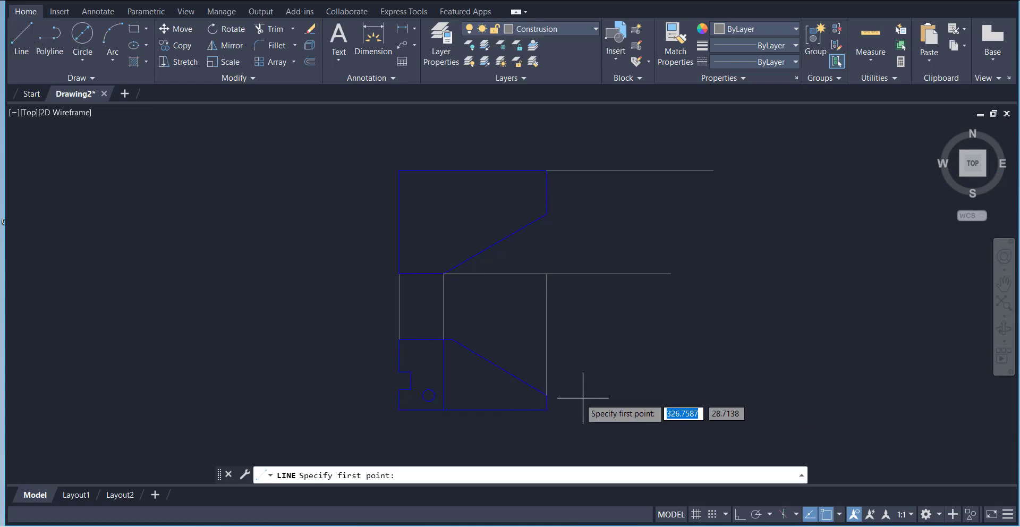
{"action": "left_click", "coordinate": [546, 410]}
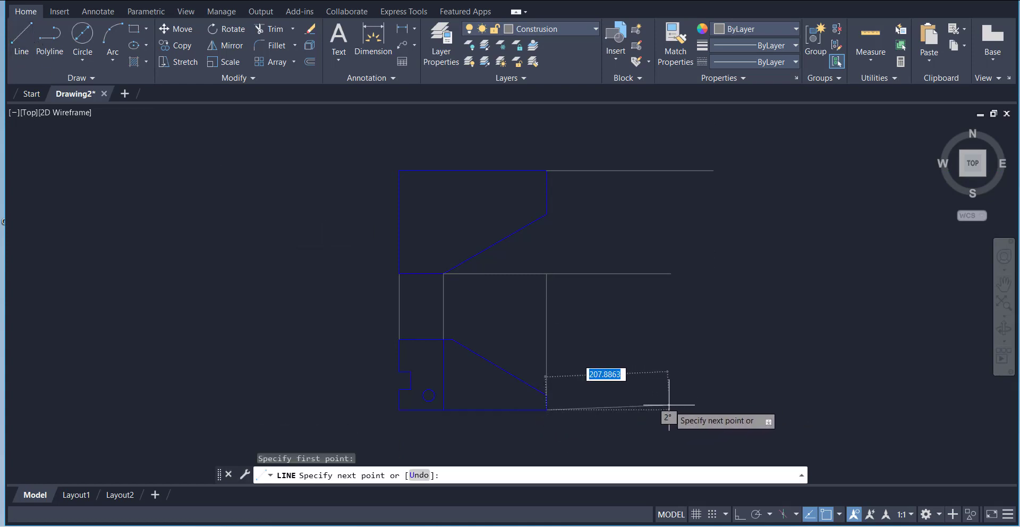
{"action": "left_click", "coordinate": [741, 514]}
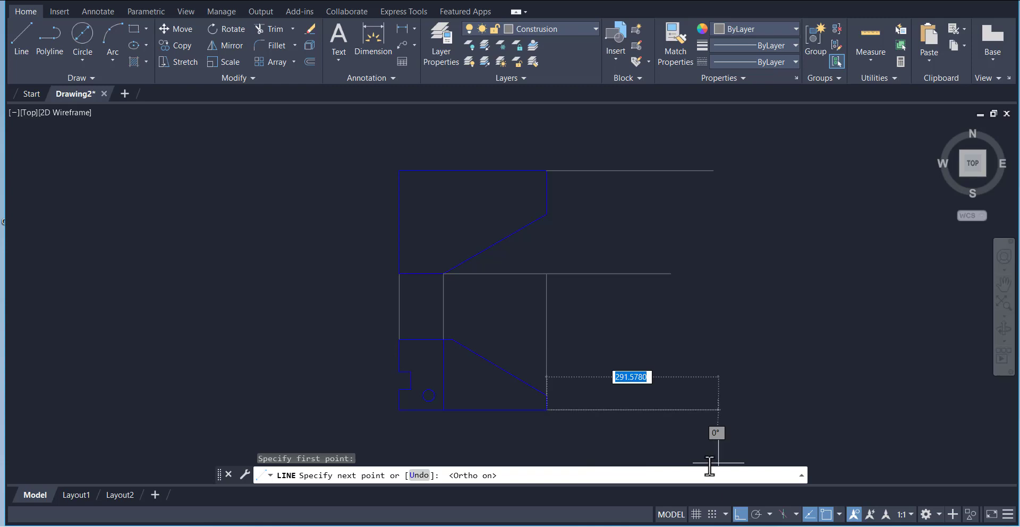
{"action": "left_click", "coordinate": [649, 409]}
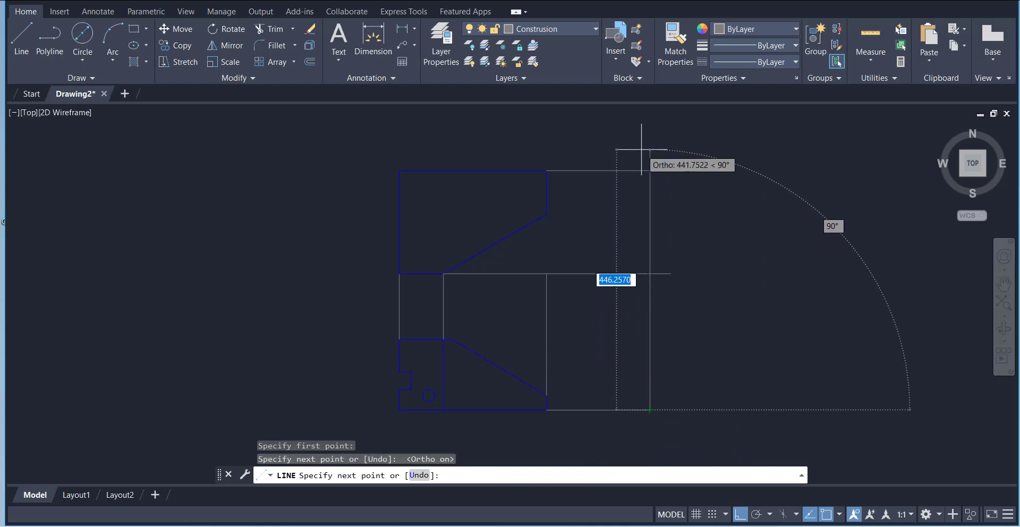
{"action": "left_click", "coordinate": [644, 145]}
{"action": "right_click", "coordinate": [713, 148]}
{"action": "left_click", "coordinate": [719, 150]}
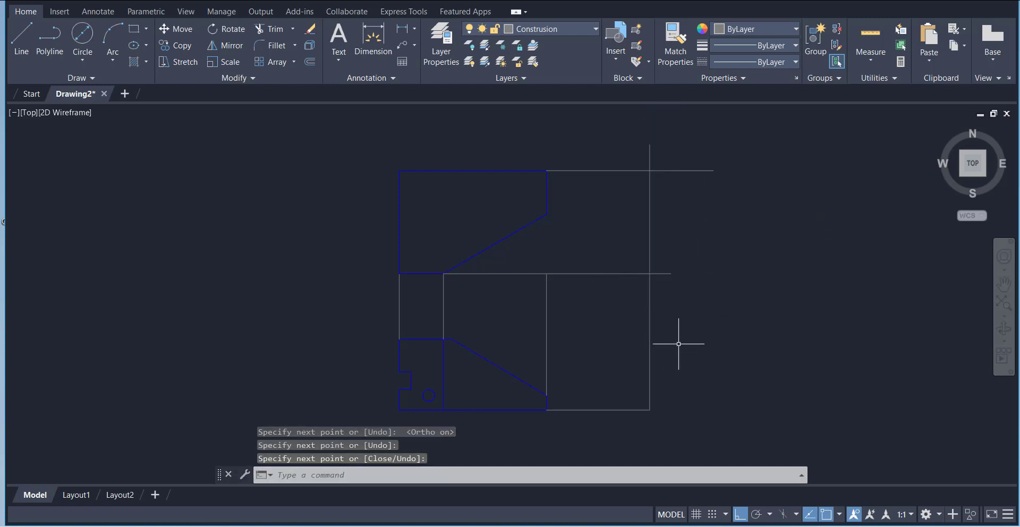
Trim the part of the new vertical line below the projection line from the top view's bottom edge.
{"action": "left_click", "coordinate": [270, 28]}
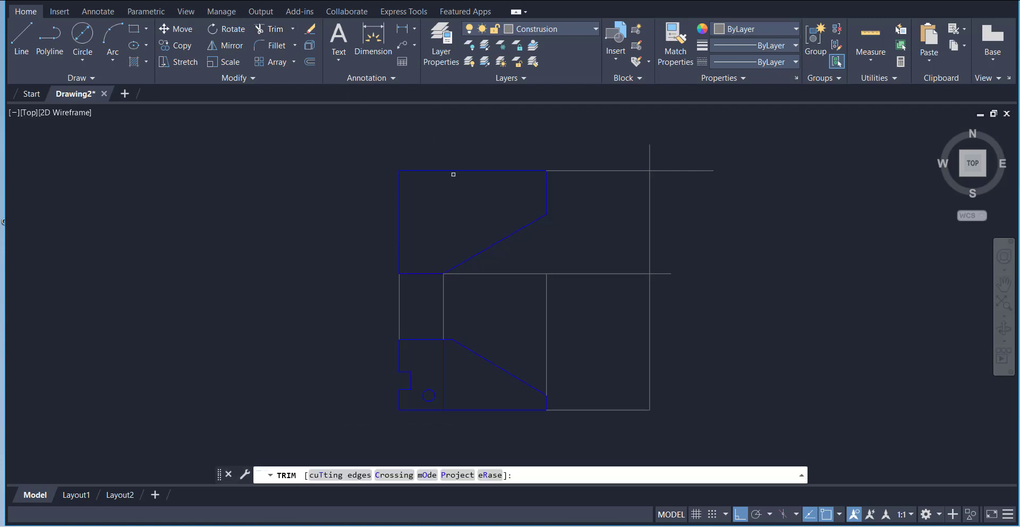
{"action": "left_click", "coordinate": [649, 333]}
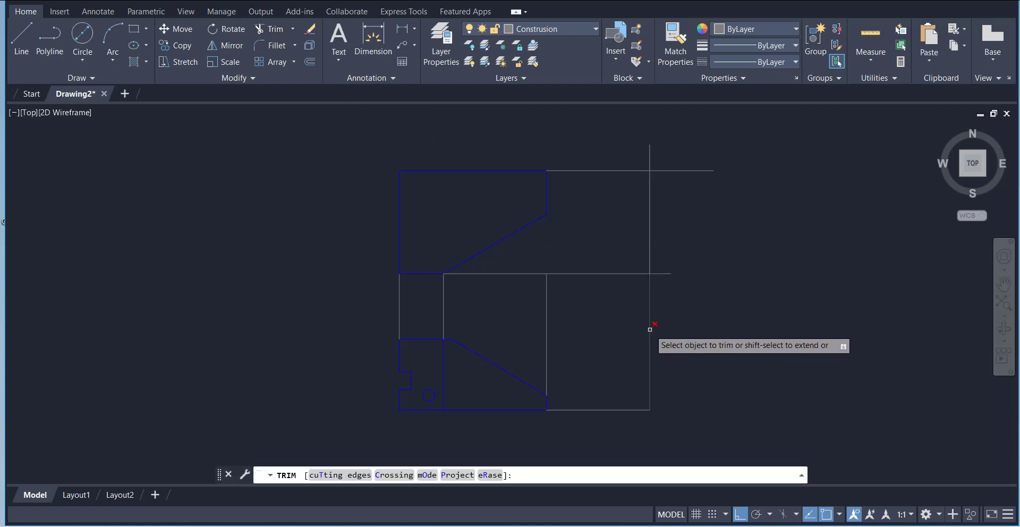
{"action": "left_click", "coordinate": [660, 274]}
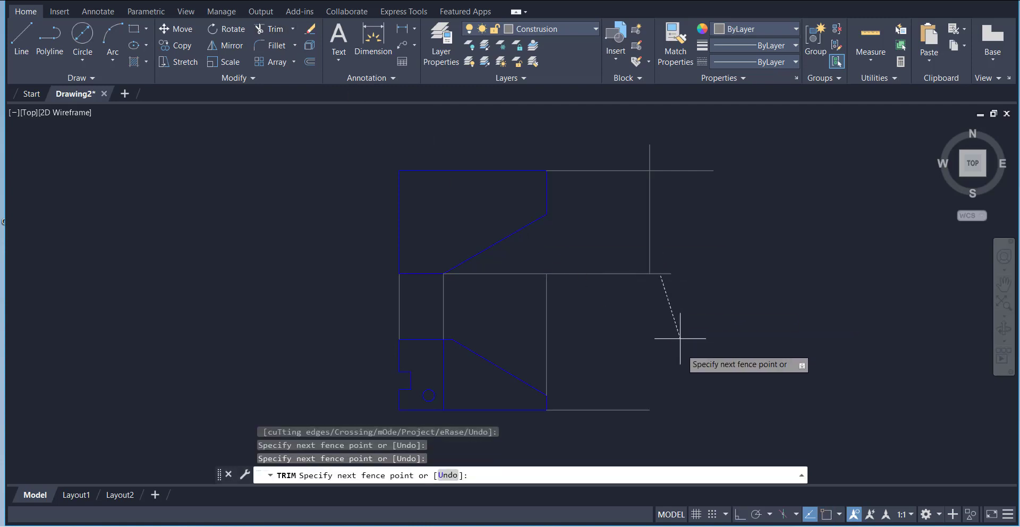
{"action": "left_click", "coordinate": [672, 369]}
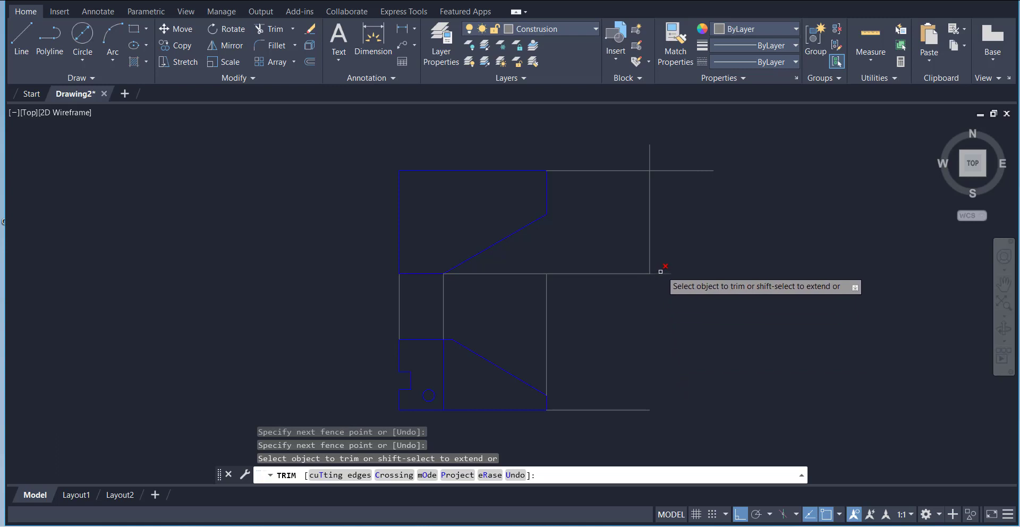
{"action": "right_click", "coordinate": [690, 226]}
{"action": "left_click", "coordinate": [707, 232]}
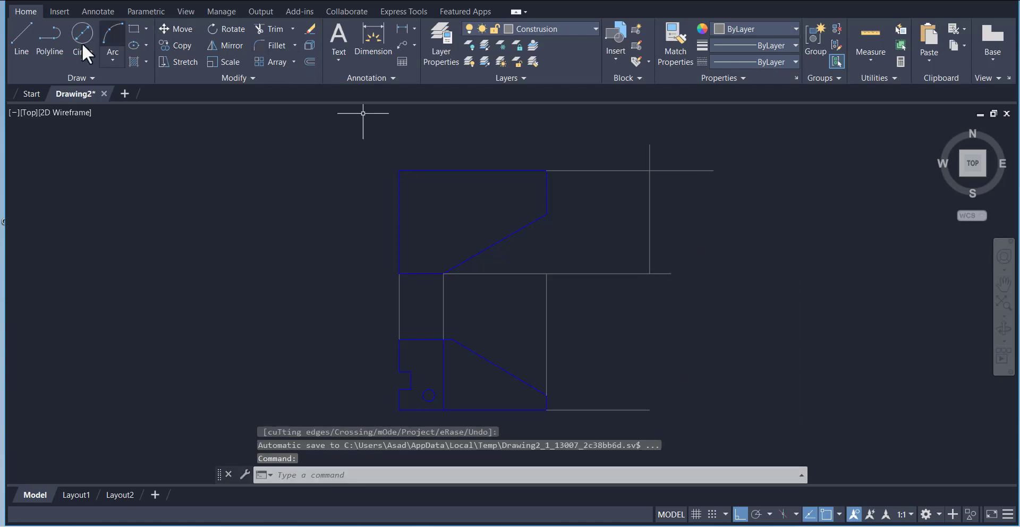
With Ortho off, draw a 45° line about 309 mm long up and right from the trimmed vertical line's lower end.
{"action": "left_click", "coordinate": [21, 43]}
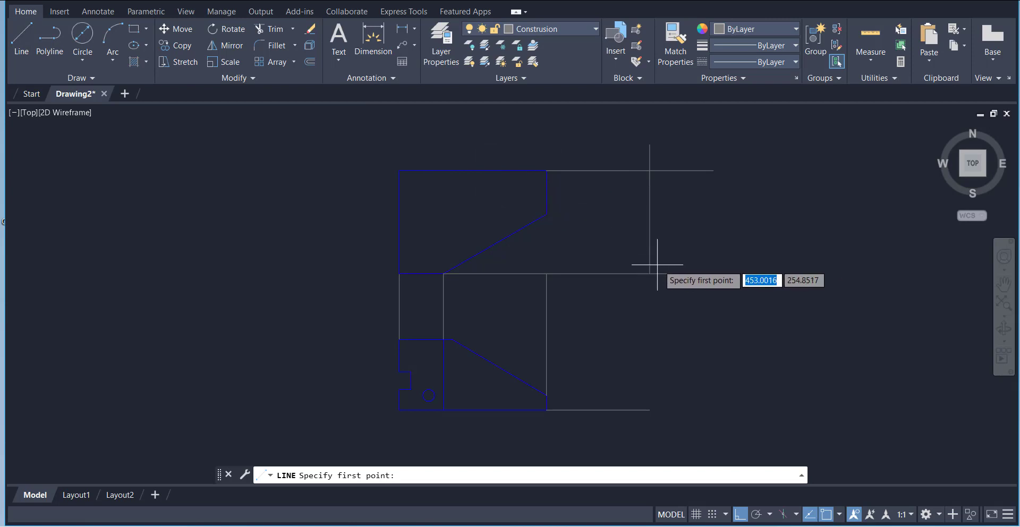
{"action": "left_click", "coordinate": [741, 515]}
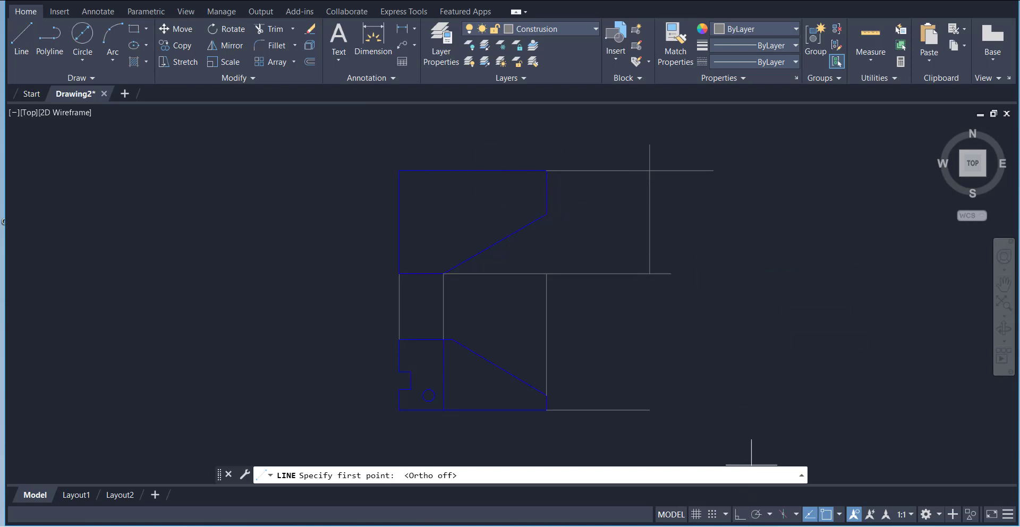
{"action": "left_click", "coordinate": [650, 273]}
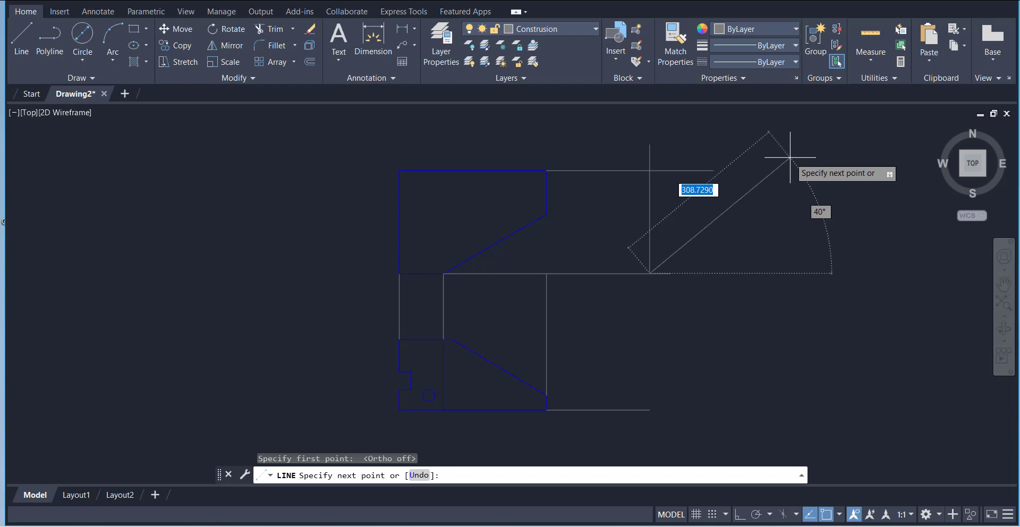
{"action": "key", "text": "Tab"}
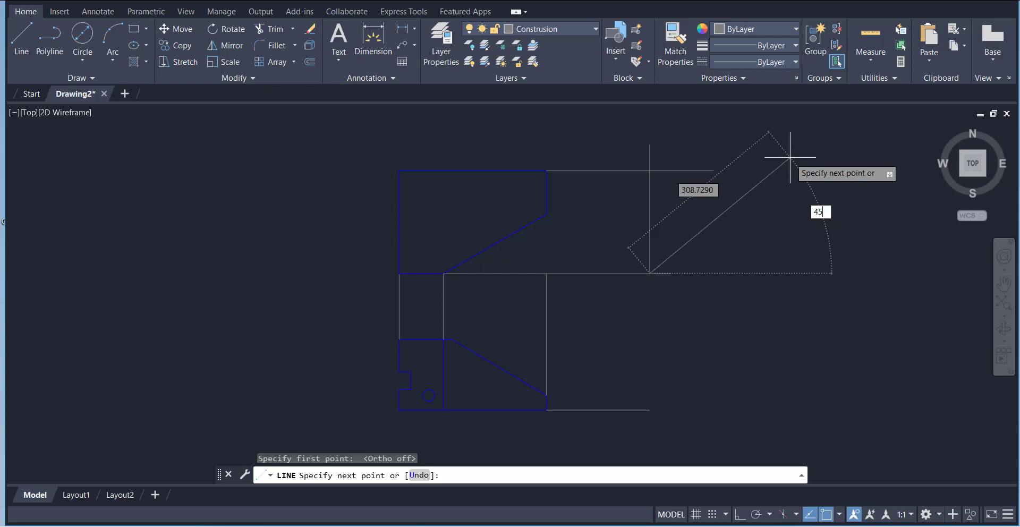
{"action": "type", "text": "45"}
{"action": "key", "text": "Return"}
{"action": "right_click", "coordinate": [784, 216]}
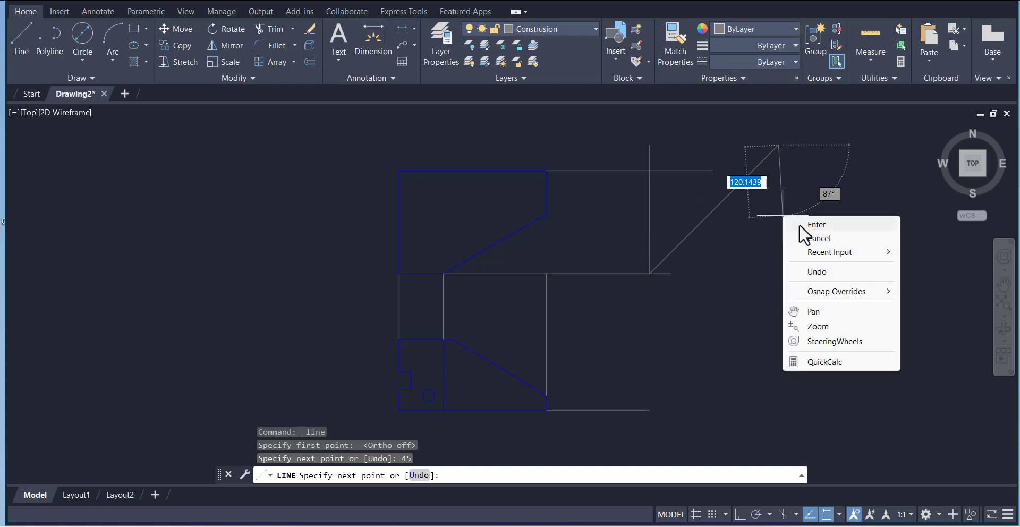
{"action": "left_click", "coordinate": [799, 225]}
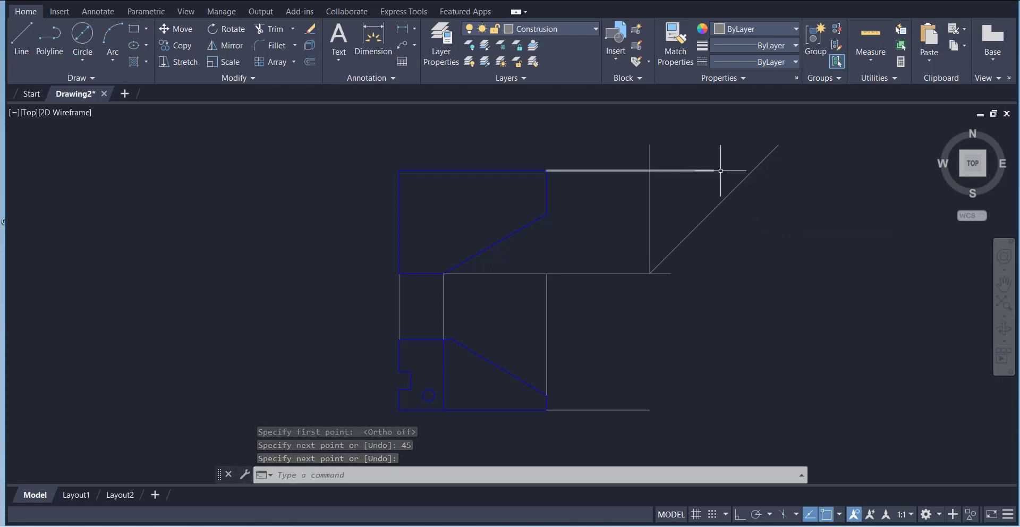
Extend the upper projection line to the 45° line and draw a vertical line from their intersection down to about the front view's top level.
{"action": "left_click", "coordinate": [292, 29]}
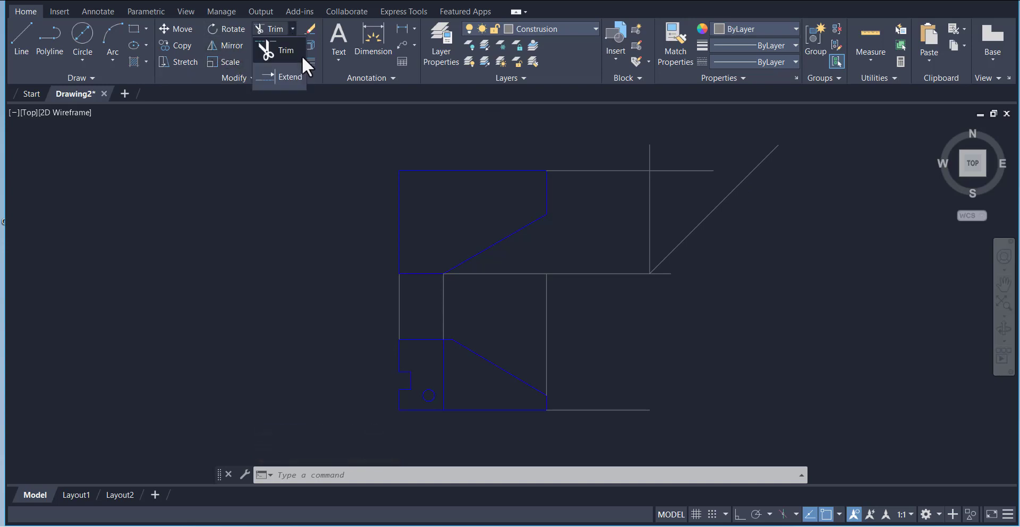
{"action": "left_click", "coordinate": [704, 170]}
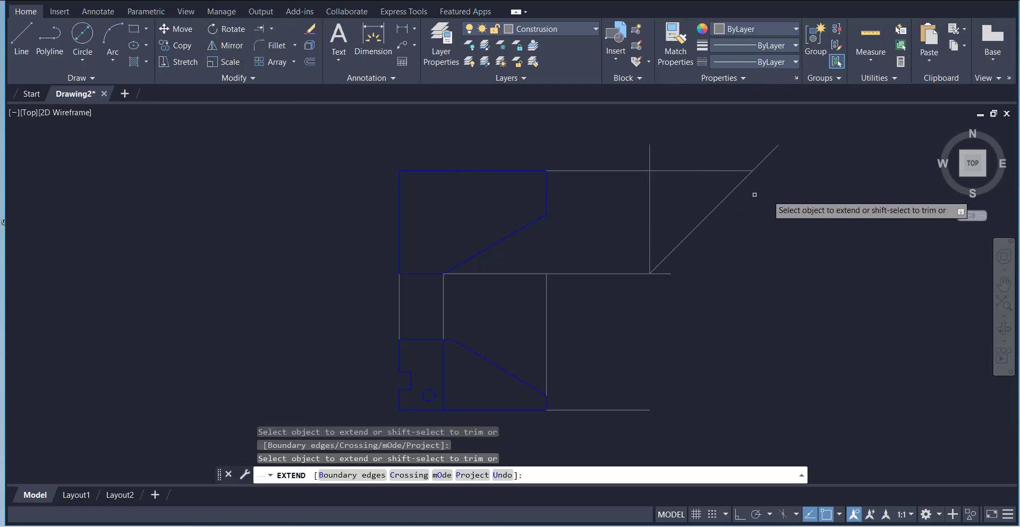
{"action": "left_click", "coordinate": [21, 41]}
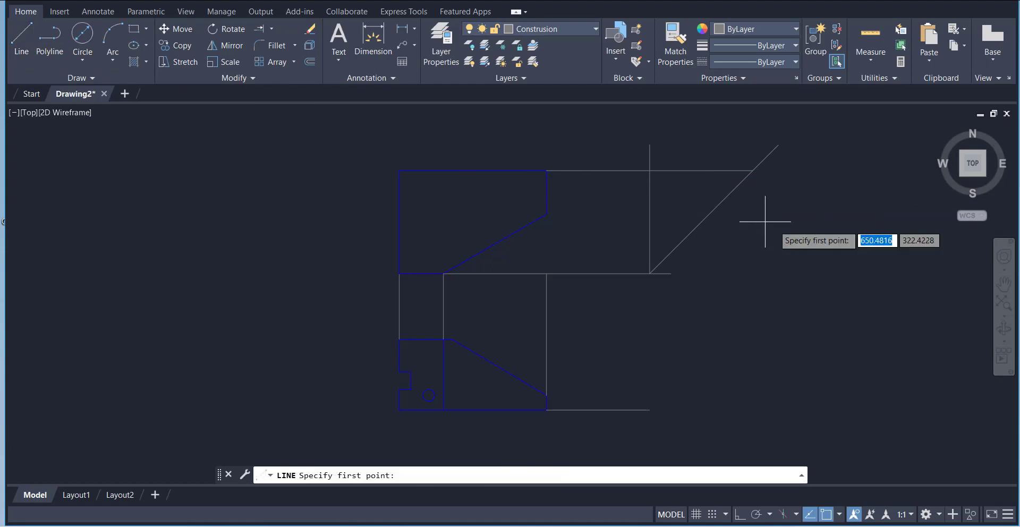
{"action": "left_click", "coordinate": [753, 170]}
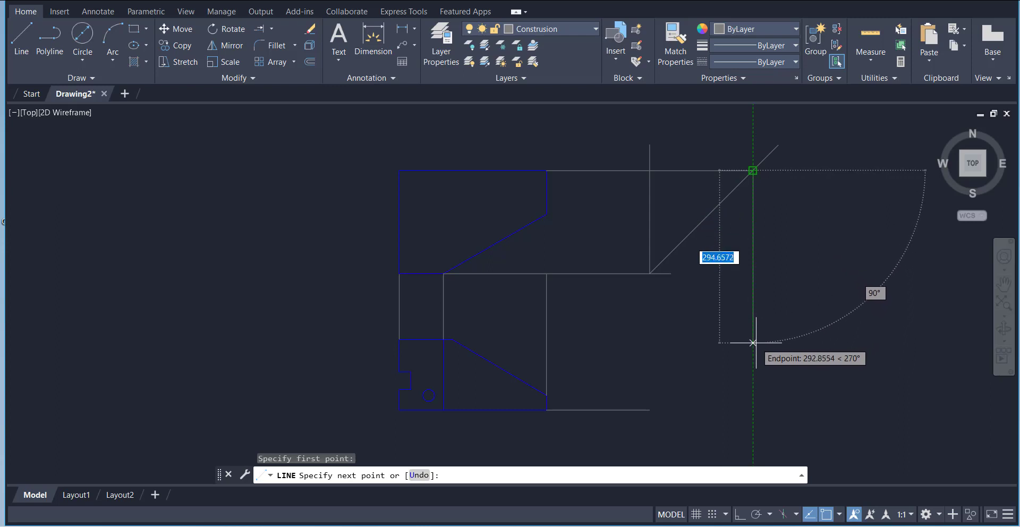
{"action": "left_click", "coordinate": [753, 336]}
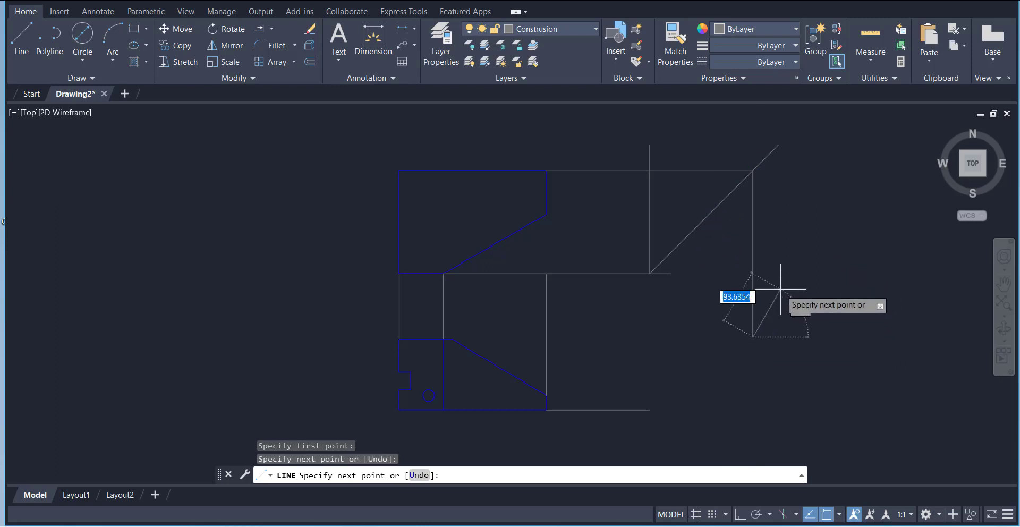
{"action": "right_click", "coordinate": [781, 290]}
{"action": "left_click", "coordinate": [800, 297]}
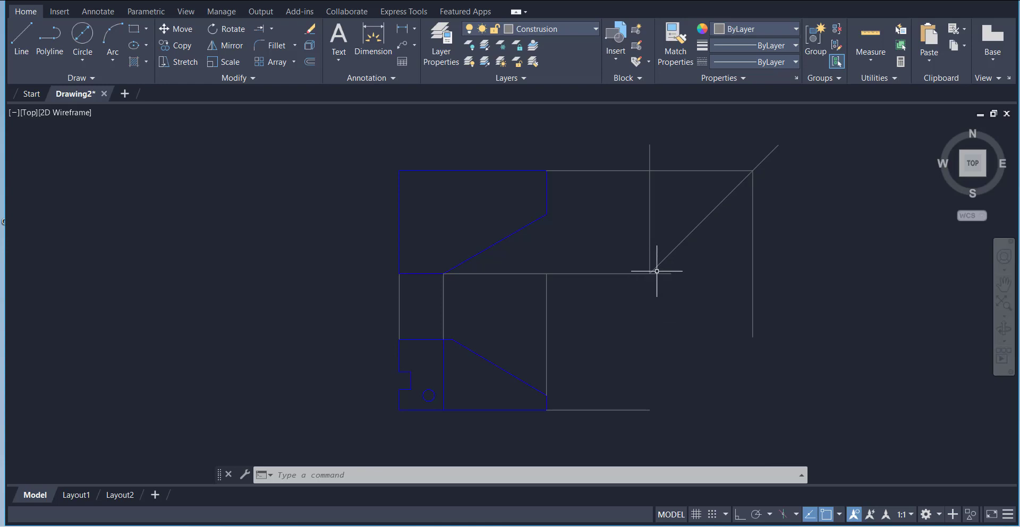
Extend the lower projection line to the right-hand vertical line, and trim the vertical and 45° line ends above the upper projection line.
{"action": "left_click", "coordinate": [259, 29]}
{"action": "left_click", "coordinate": [686, 273]}
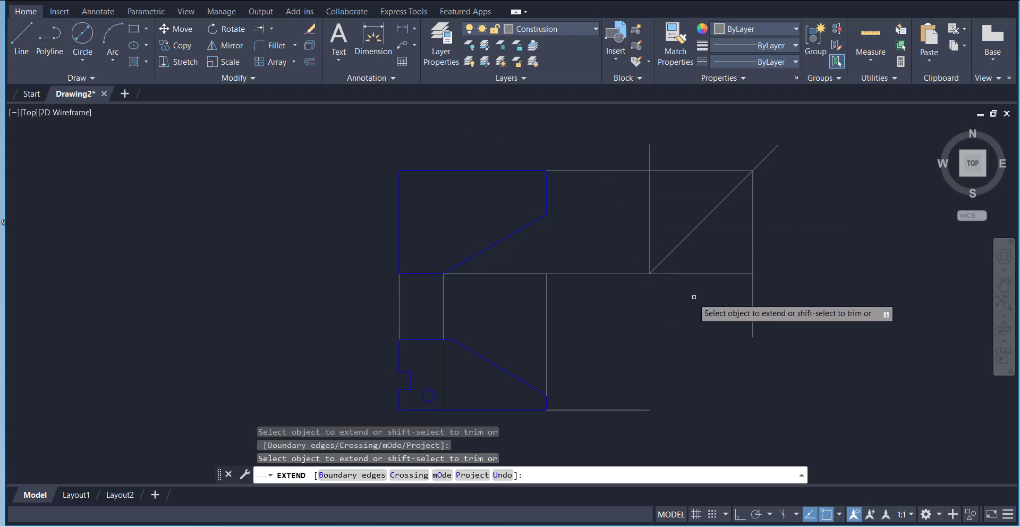
{"action": "left_click", "coordinate": [270, 29]}
{"action": "left_click", "coordinate": [275, 51]}
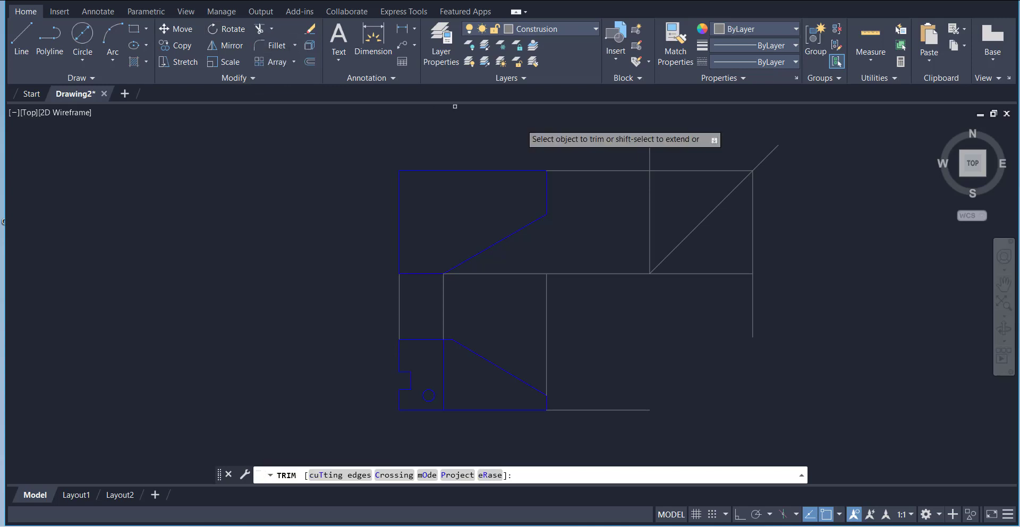
{"action": "left_click", "coordinate": [648, 154]}
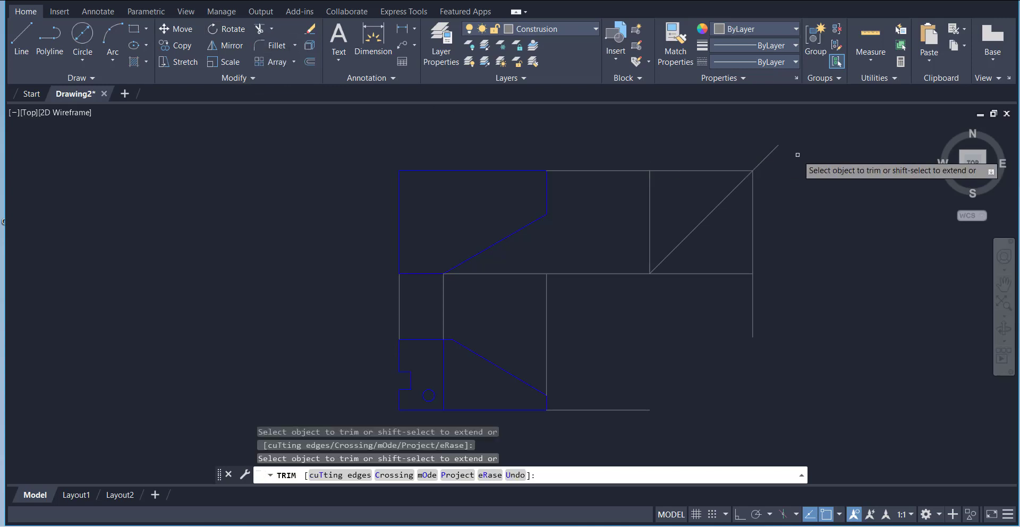
{"action": "left_click", "coordinate": [771, 153]}
{"action": "right_click", "coordinate": [780, 200]}
{"action": "left_click", "coordinate": [797, 206]}
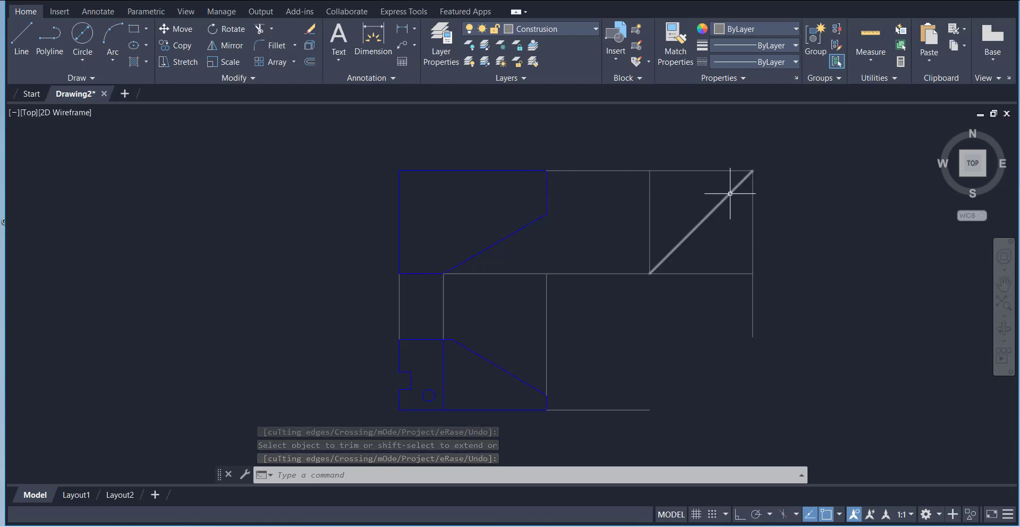
Draw a horizontal projection line to the right from the upper end of the front view's angled edge, stopping short of the right-hand vertical.
{"action": "mouse_move", "coordinate": [733, 189]}
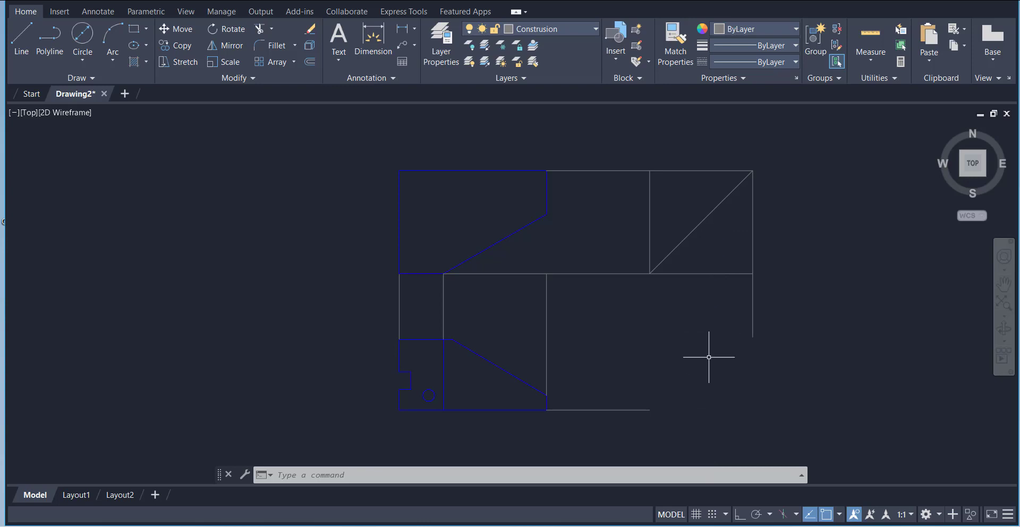
{"action": "left_click", "coordinate": [30, 30]}
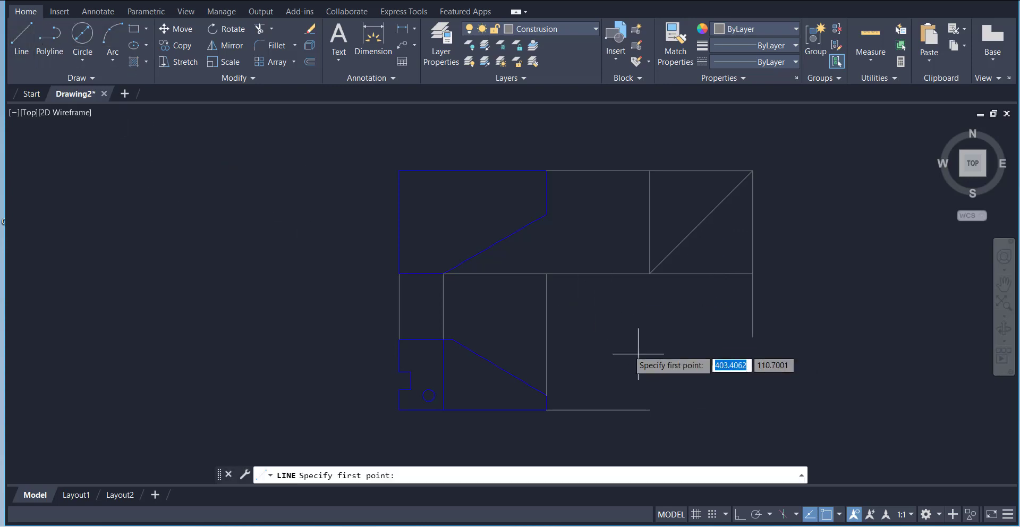
{"action": "left_click", "coordinate": [456, 338]}
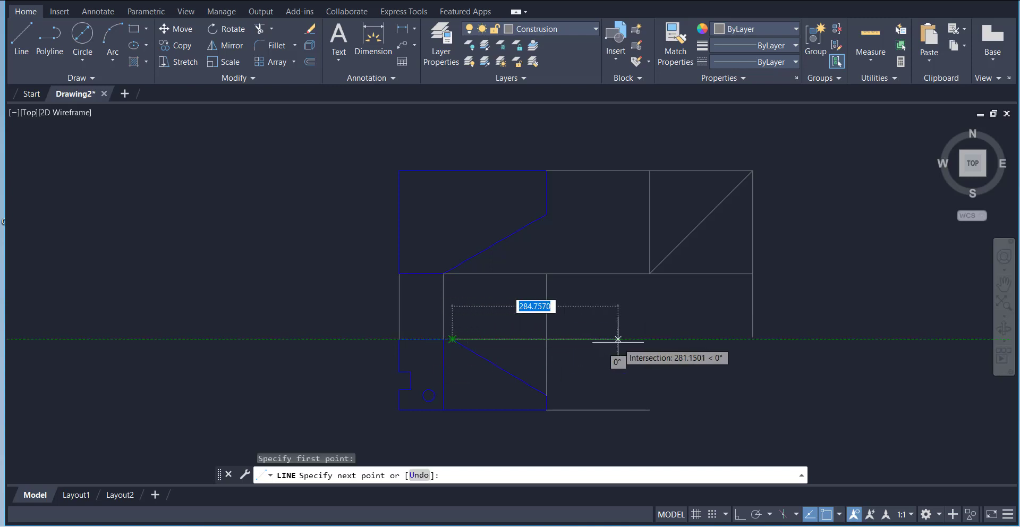
{"action": "left_click", "coordinate": [699, 338]}
{"action": "right_click", "coordinate": [663, 310]}
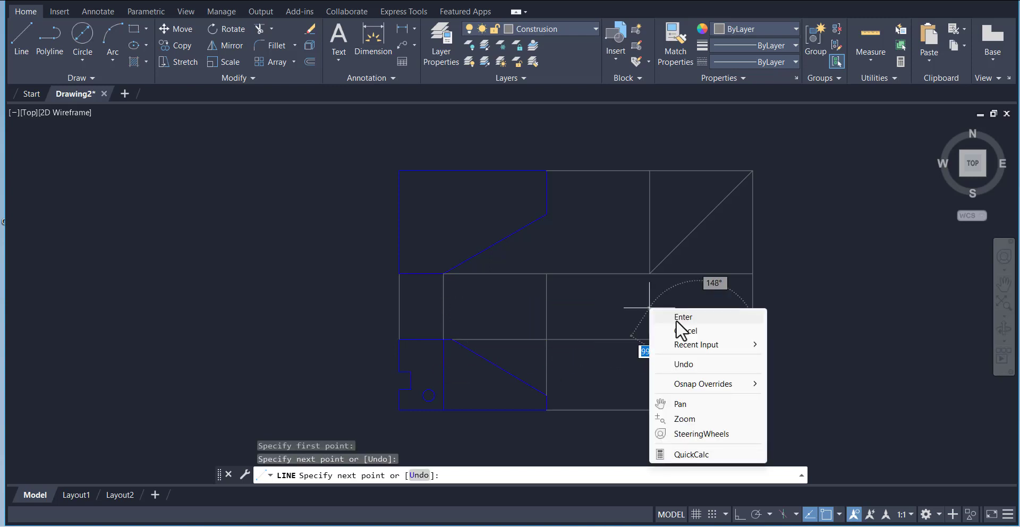
{"action": "left_click", "coordinate": [676, 321]}
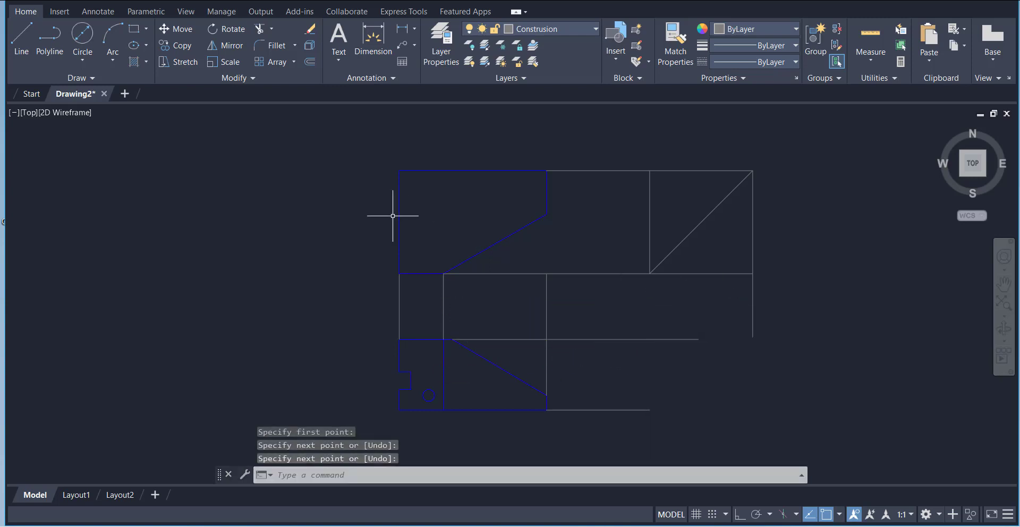
Draw a vertical line about 112 mm down from the 45° line's lower end to the front view's upper projection line.
{"action": "left_click", "coordinate": [21, 42]}
{"action": "left_click", "coordinate": [650, 274]}
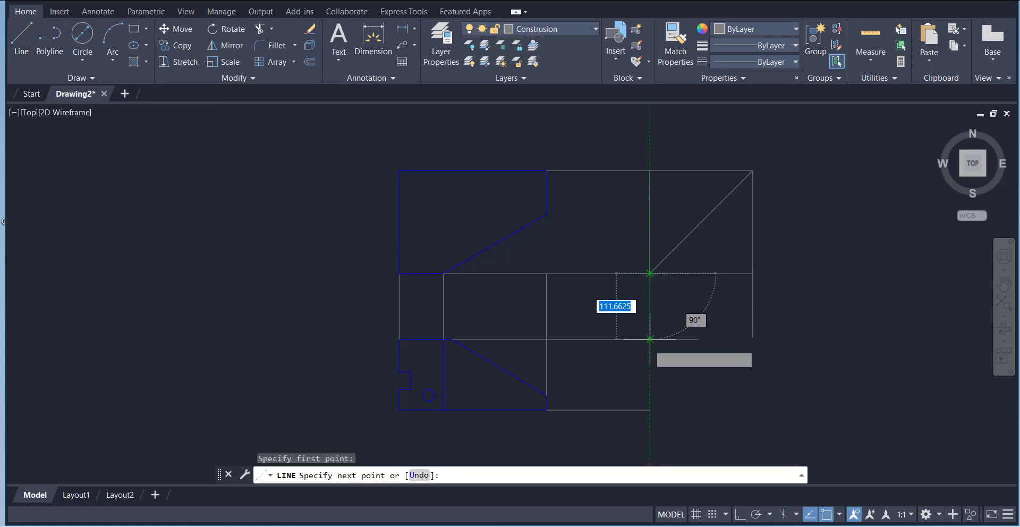
{"action": "right_click", "coordinate": [673, 307]}
{"action": "left_click", "coordinate": [693, 314]}
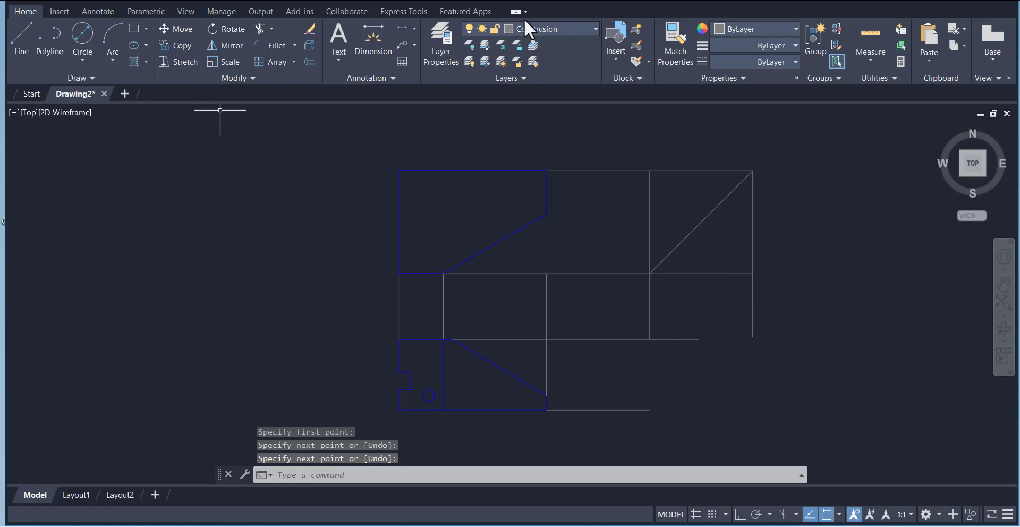
Make Contours the current layer.
{"action": "left_click", "coordinate": [544, 29]}
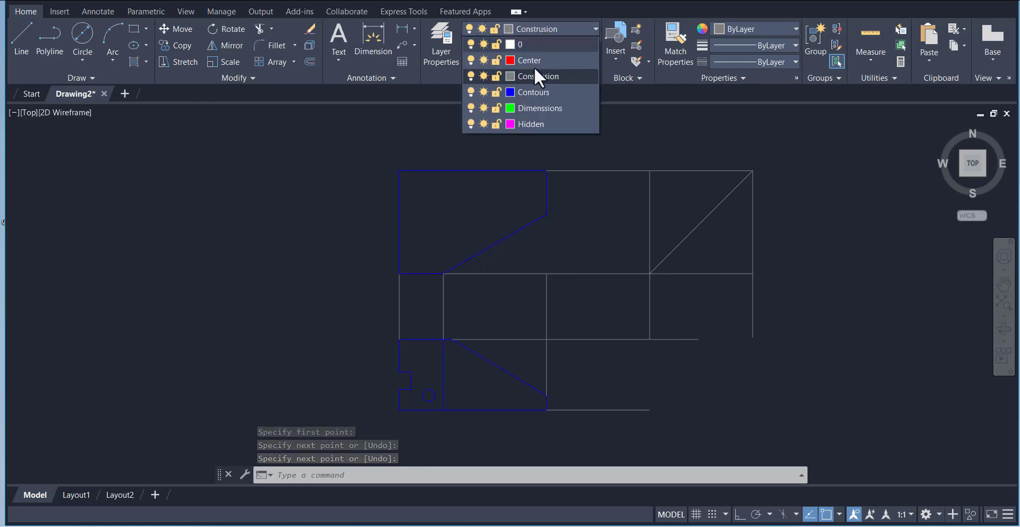
{"action": "left_click", "coordinate": [532, 92]}
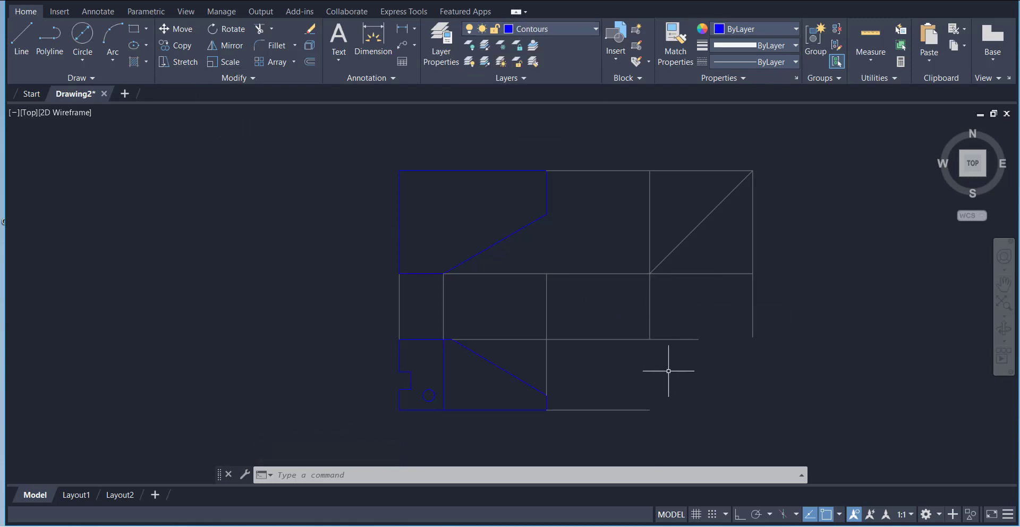
Draw a vertical contour line down from the upper projection line's intersection, past the lower projection line, for the side view's left edge.
{"action": "left_click", "coordinate": [22, 43]}
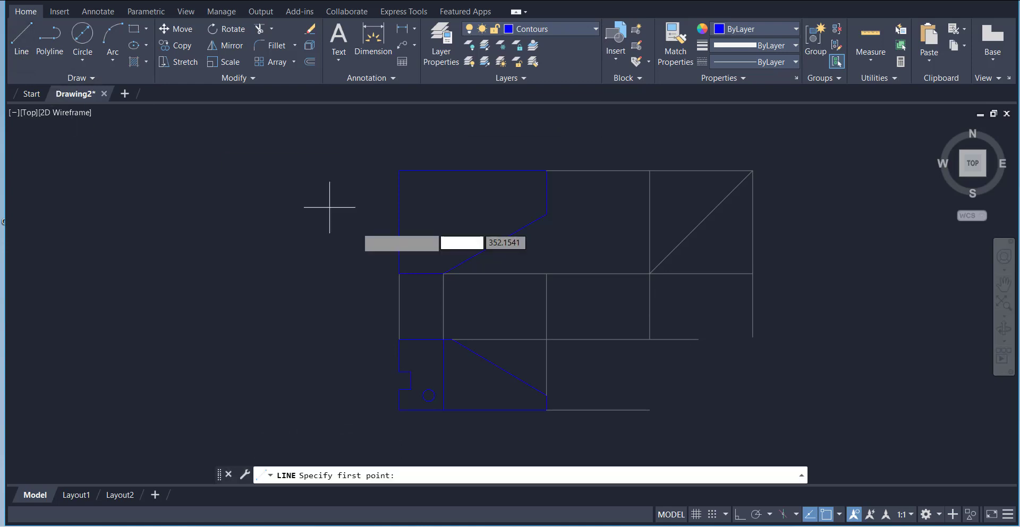
{"action": "left_click", "coordinate": [649, 339]}
{"action": "left_click", "coordinate": [649, 424]}
{"action": "right_click", "coordinate": [676, 396]}
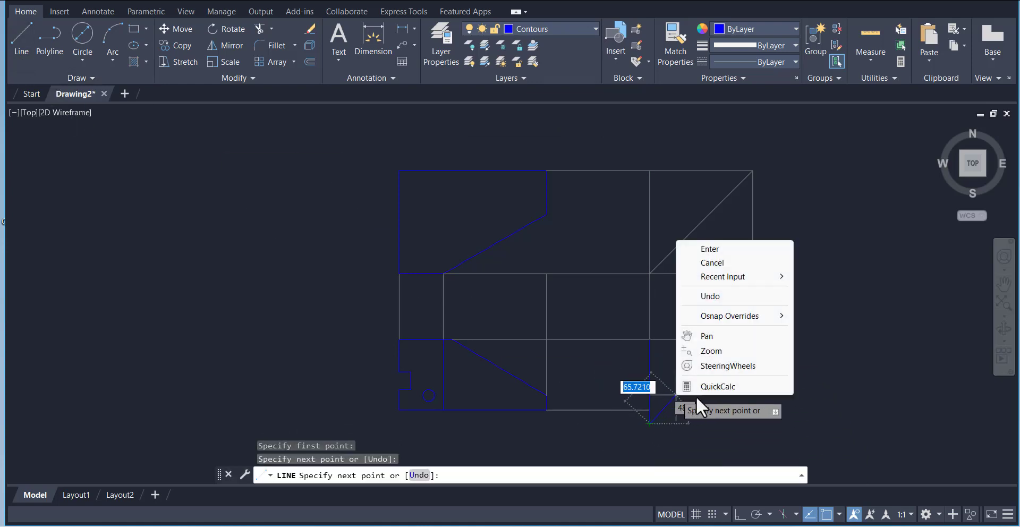
{"action": "left_click", "coordinate": [710, 263]}
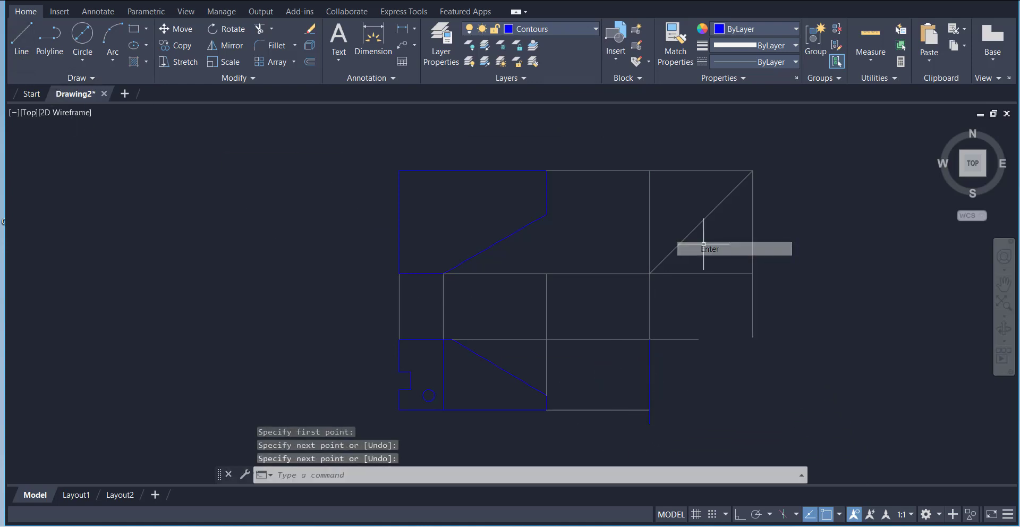
{"action": "left_click", "coordinate": [259, 29]}
{"action": "left_click", "coordinate": [271, 28]}
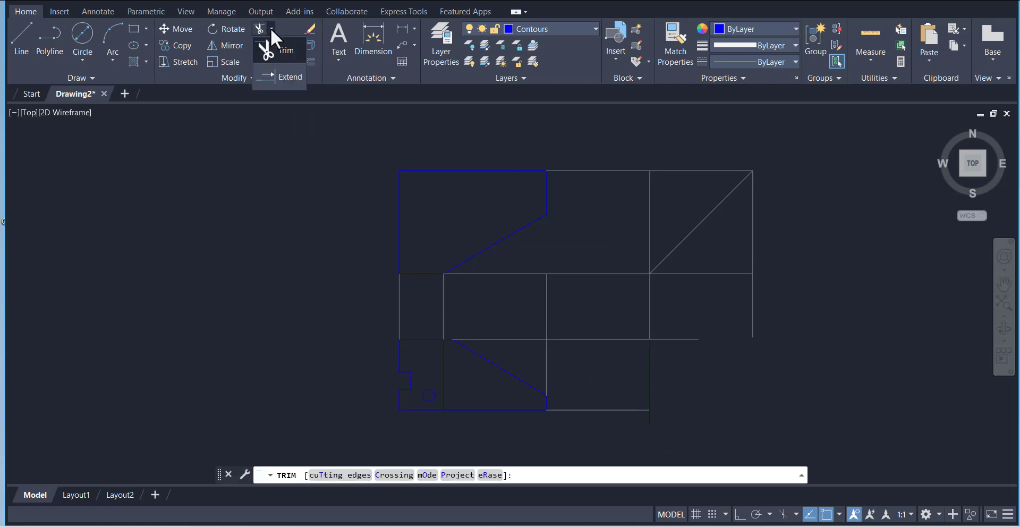
{"action": "left_click", "coordinate": [275, 73]}
{"action": "left_click", "coordinate": [655, 413]}
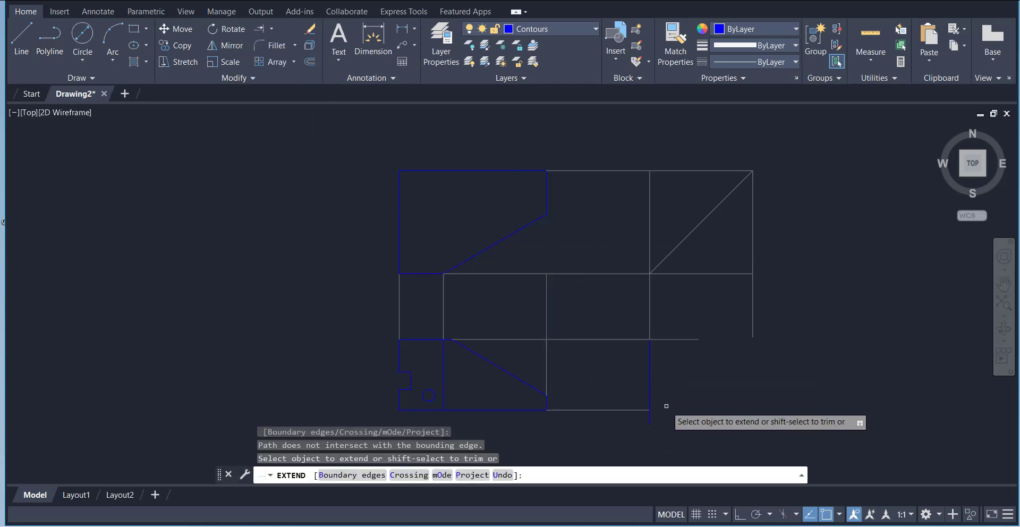
{"action": "right_click", "coordinate": [681, 368]}
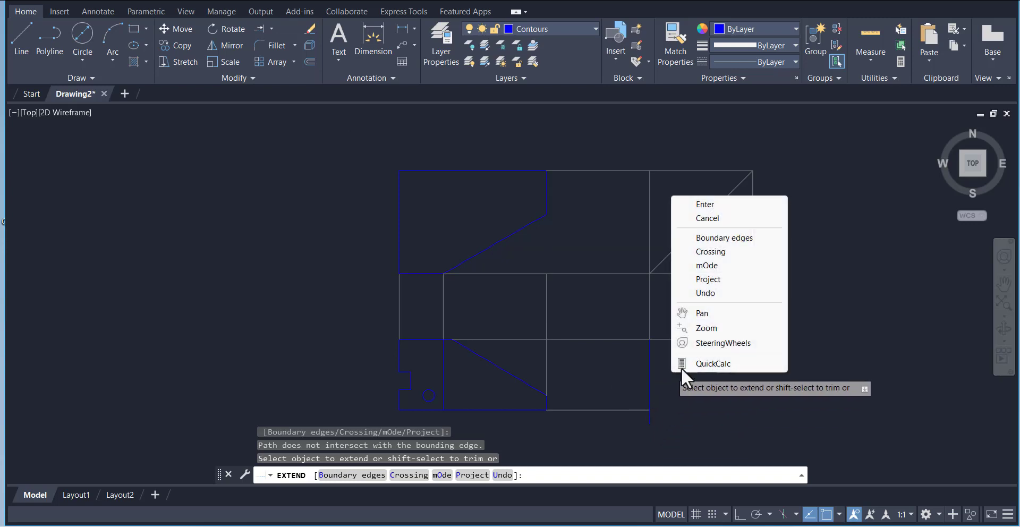
{"action": "left_click", "coordinate": [703, 205]}
{"action": "left_click", "coordinate": [260, 29]}
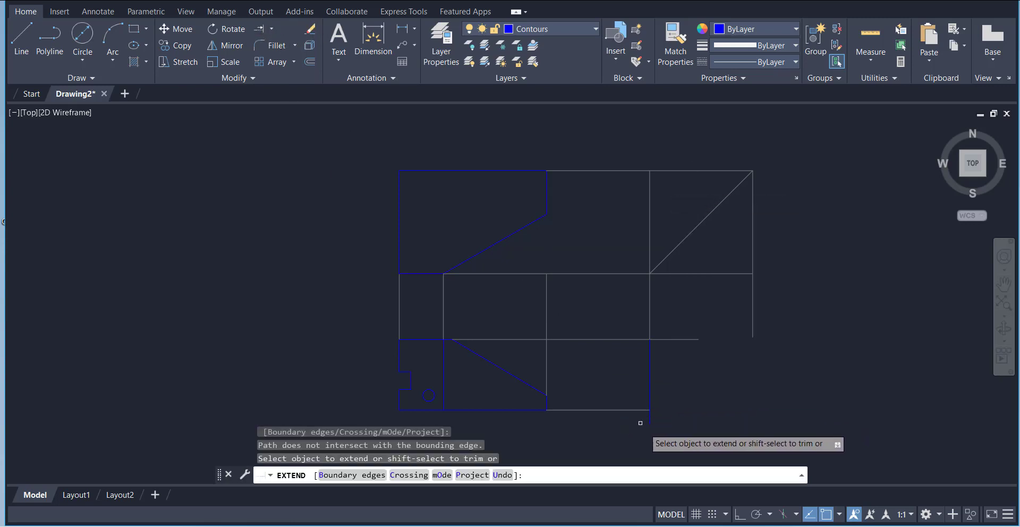
{"action": "key", "text": "Escape"}
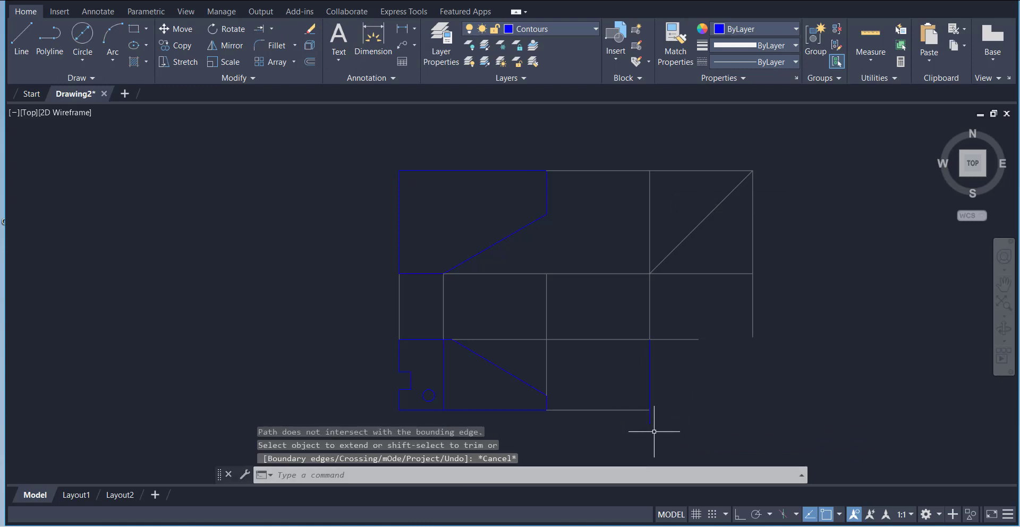
Shorten the side view's left contour line to 120 mm so it ends on the lower projection line.
{"action": "left_click", "coordinate": [650, 407]}
{"action": "left_click", "coordinate": [650, 410]}
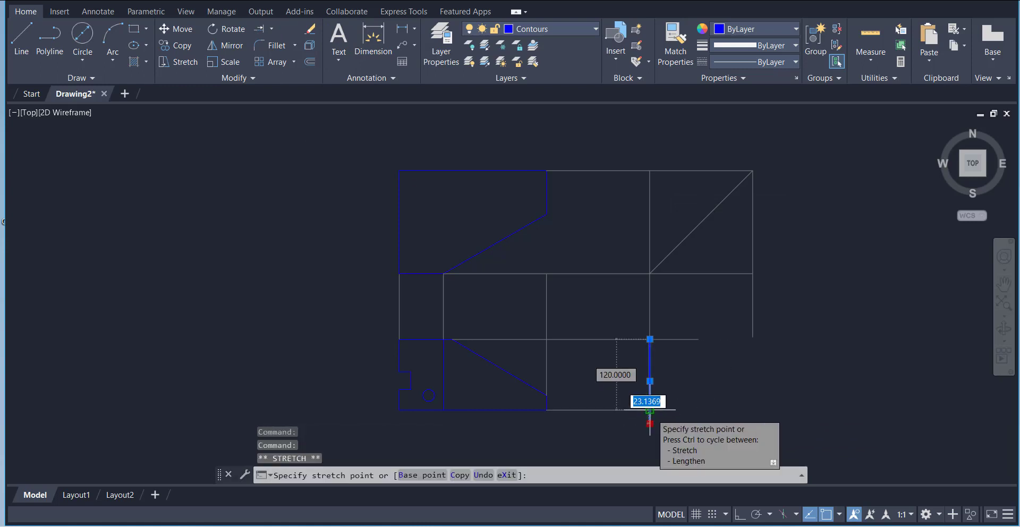
{"action": "key", "text": "Escape"}
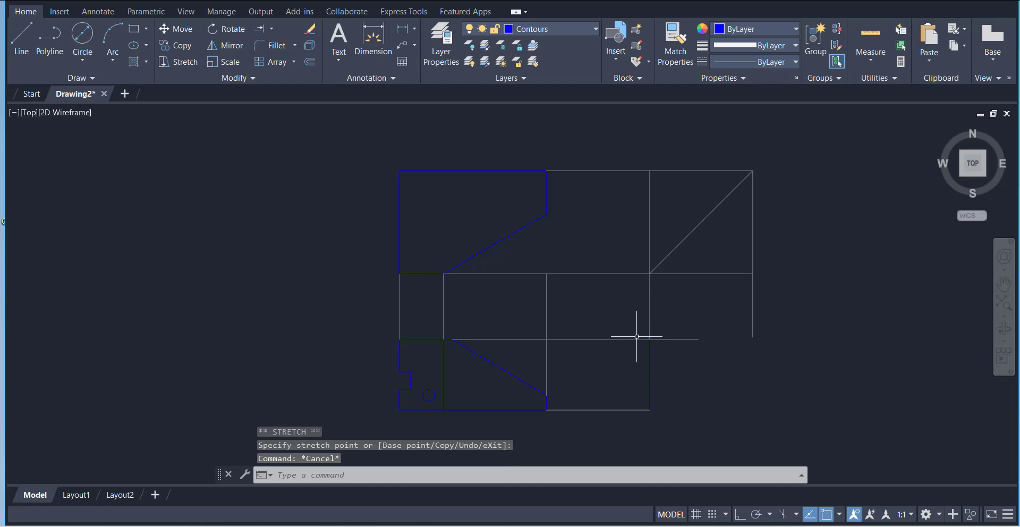
{"action": "left_click", "coordinate": [651, 355]}
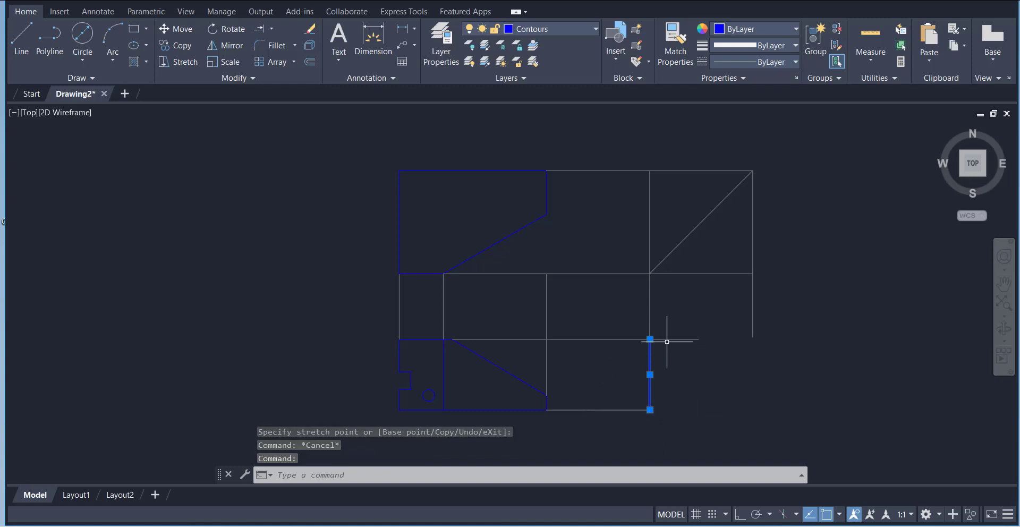
{"action": "key", "text": "Escape"}
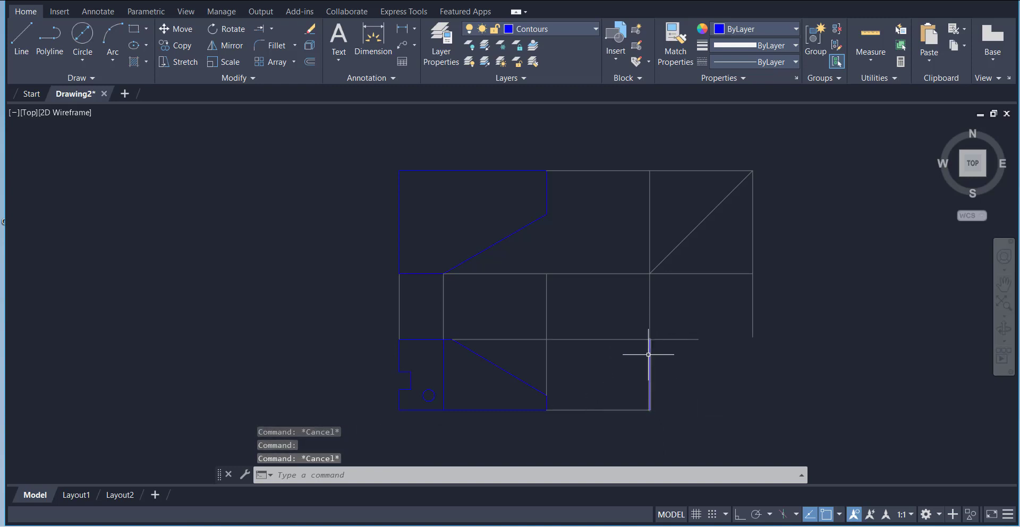
Trim the upper projection line's excess beyond the side view's left edge.
{"action": "left_click", "coordinate": [271, 29]}
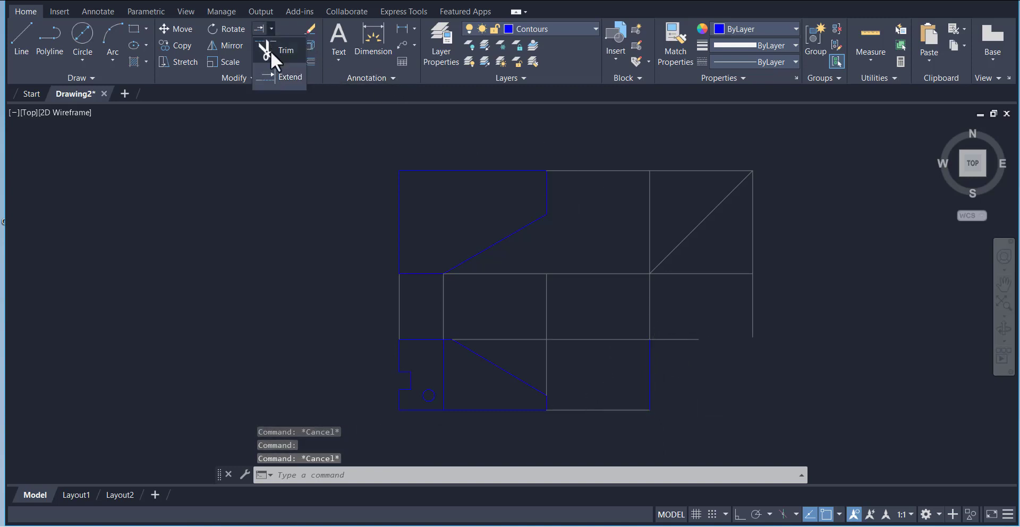
{"action": "left_click", "coordinate": [270, 50]}
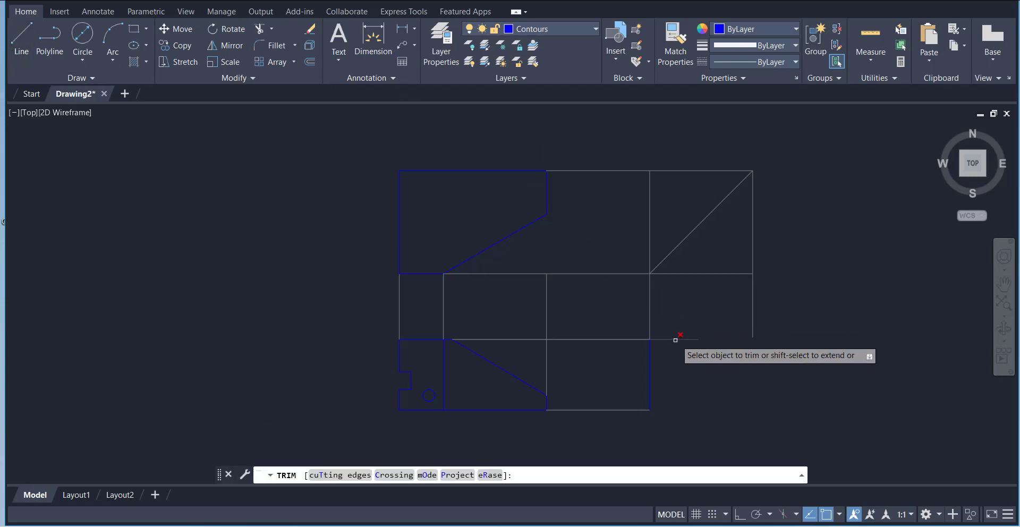
{"action": "left_click_drag", "start_coordinate": [679, 339], "coordinate": [717, 362]}
{"action": "right_click", "coordinate": [742, 334]}
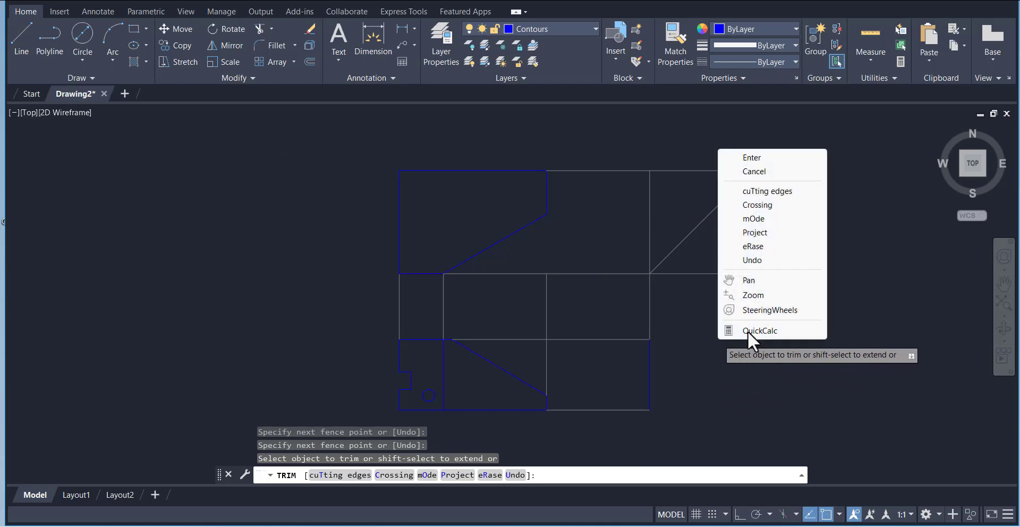
{"action": "left_click", "coordinate": [741, 159]}
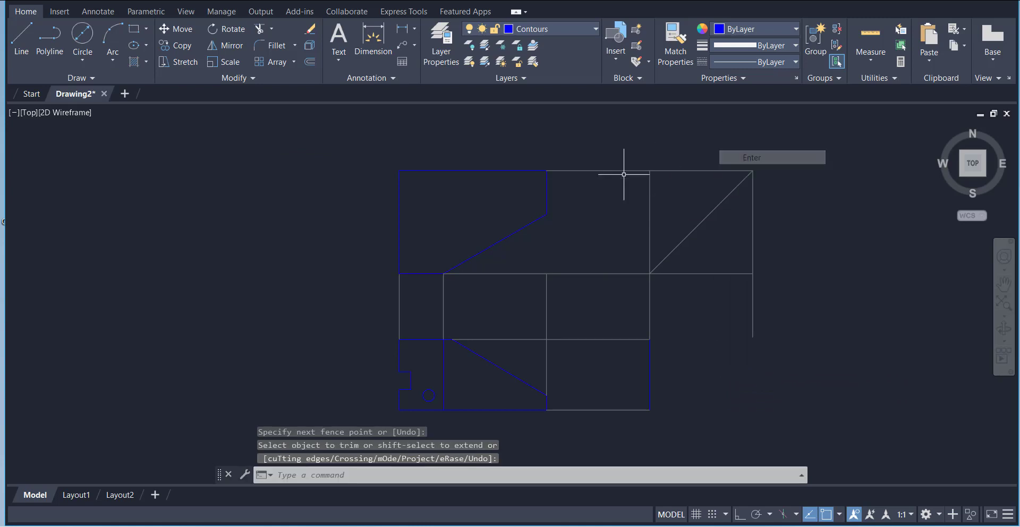
Draw the side view's bottom, right and top contour lines, aligned with the right-hand projection line, to close the 120 mm high rectangle.
{"action": "left_click", "coordinate": [16, 53]}
{"action": "left_click", "coordinate": [650, 409]}
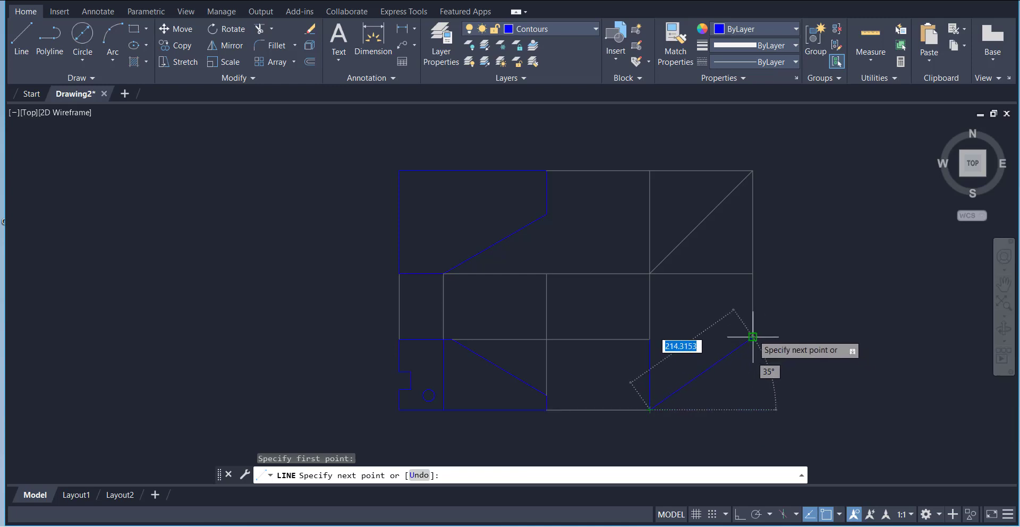
{"action": "left_click", "coordinate": [753, 410]}
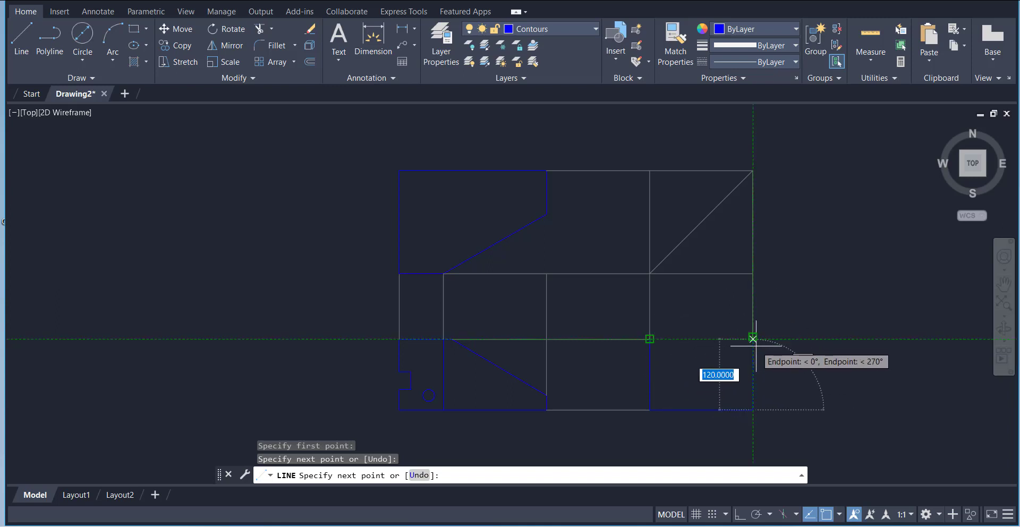
{"action": "left_click", "coordinate": [753, 339]}
{"action": "left_click", "coordinate": [658, 345]}
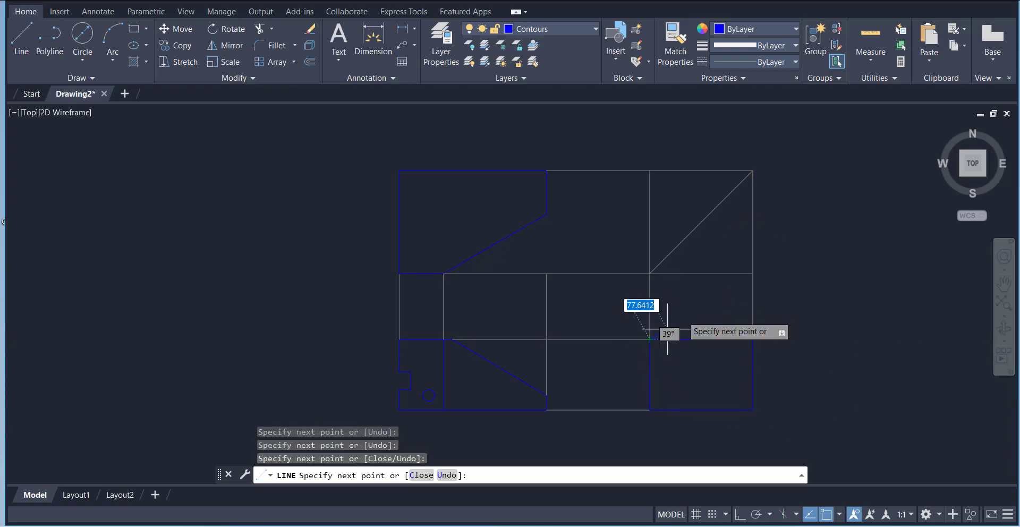
{"action": "right_click", "coordinate": [691, 308]}
{"action": "left_click", "coordinate": [725, 315]}
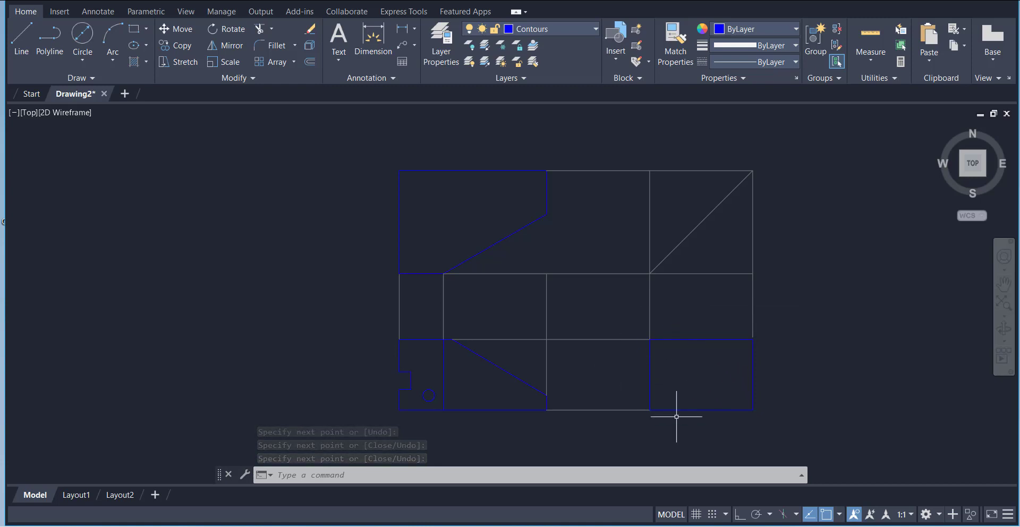
Switch to Paint and draw red strokes upward from the rear block's corner and from the red vertical's top to the circled 175.
{"action": "left_click", "coordinate": [595, 526]}
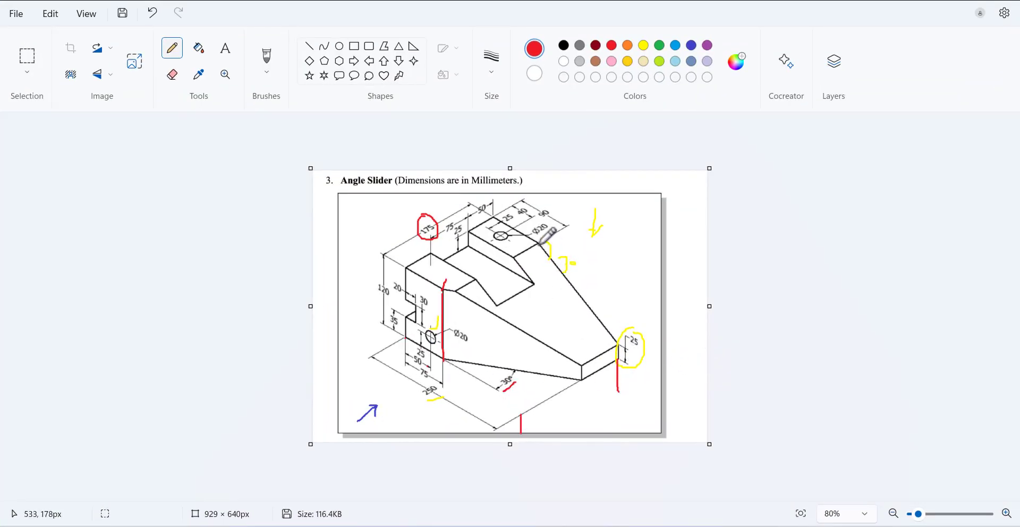
{"action": "left_click_drag", "start_coordinate": [540, 246], "coordinate": [536, 201]}
{"action": "left_click_drag", "start_coordinate": [443, 285], "coordinate": [433, 217]}
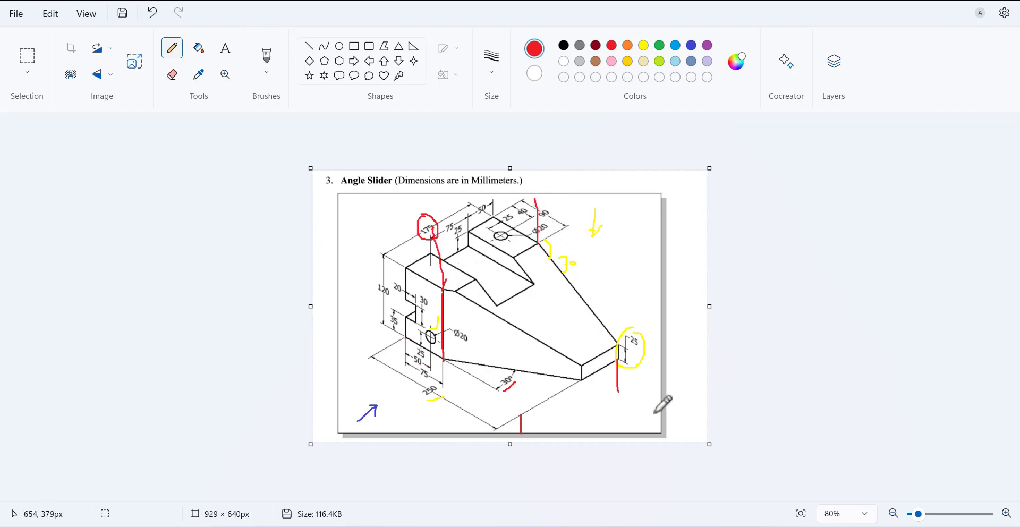
Switch back to AutoCAD and make Construsion the current layer.
{"action": "key", "text": "alt+Tab"}
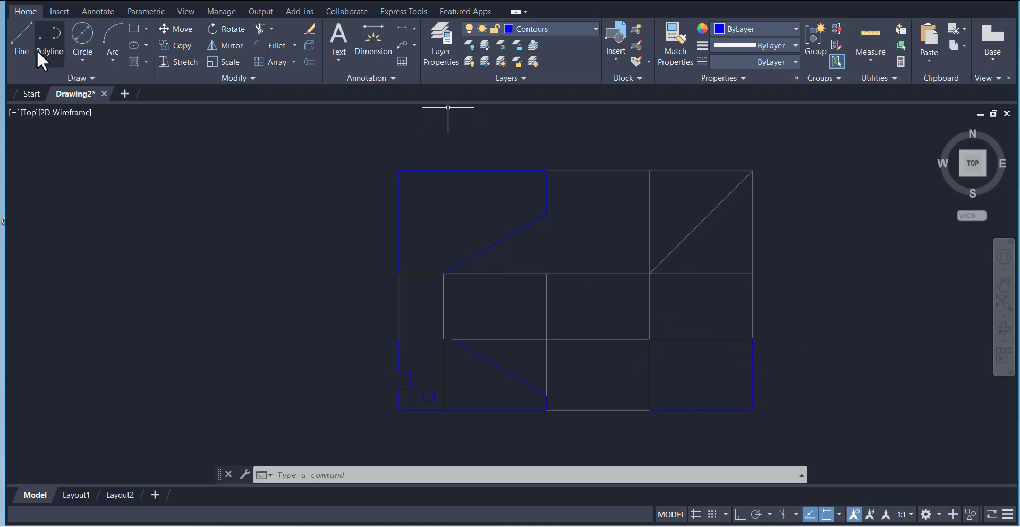
{"action": "left_click", "coordinate": [533, 29]}
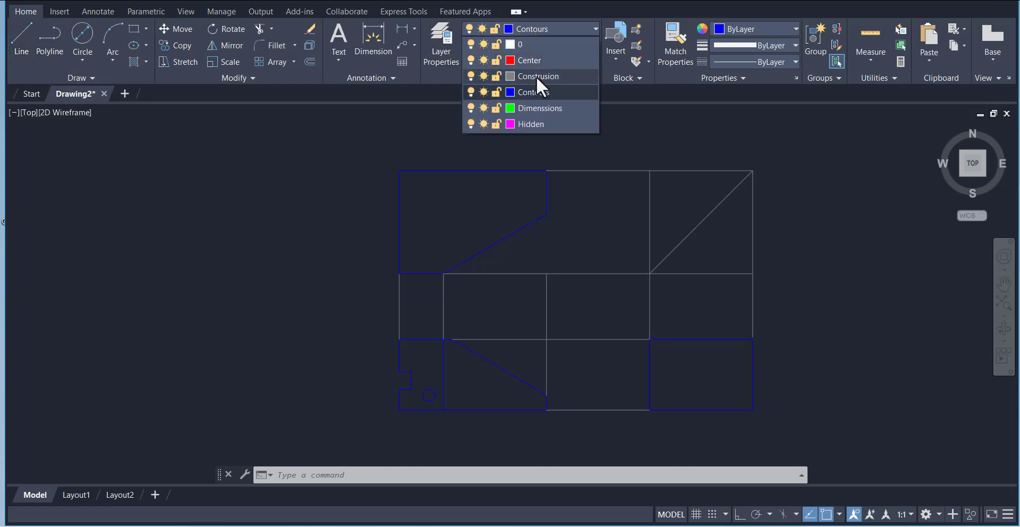
{"action": "left_click", "coordinate": [537, 76]}
Project the upper end of the top view's angled edge horizontally to the 45° line and, with Ortho on, down toward the side view.
{"action": "left_click", "coordinate": [21, 38]}
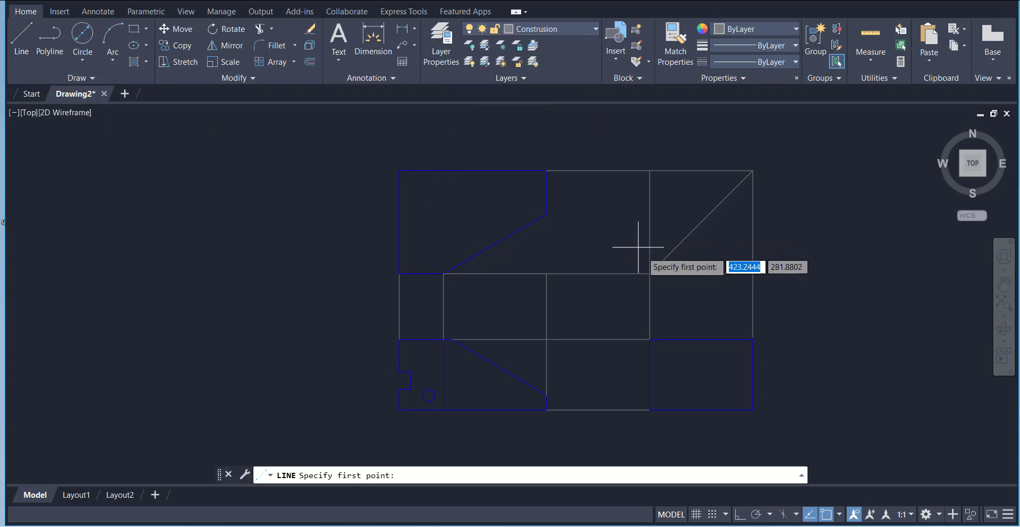
{"action": "left_click", "coordinate": [547, 214]}
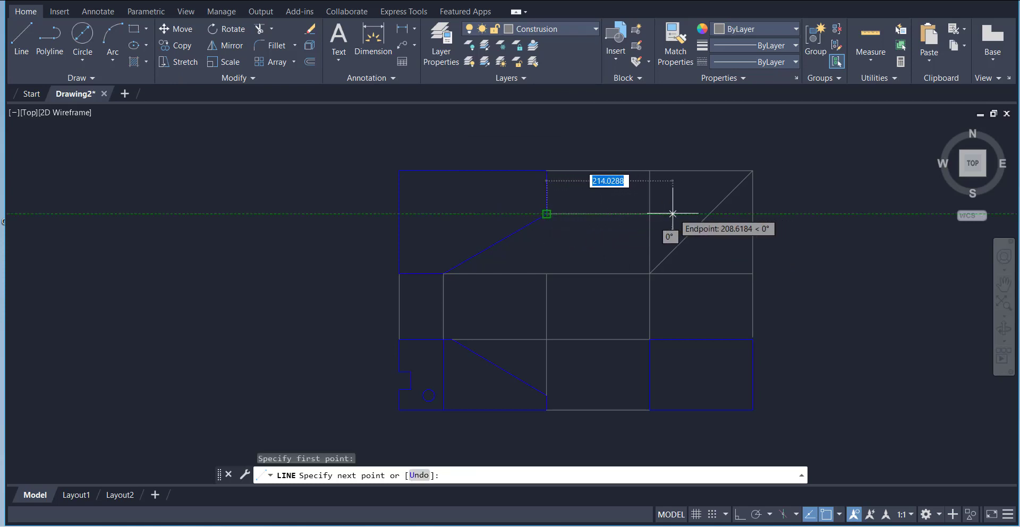
{"action": "left_click", "coordinate": [709, 214]}
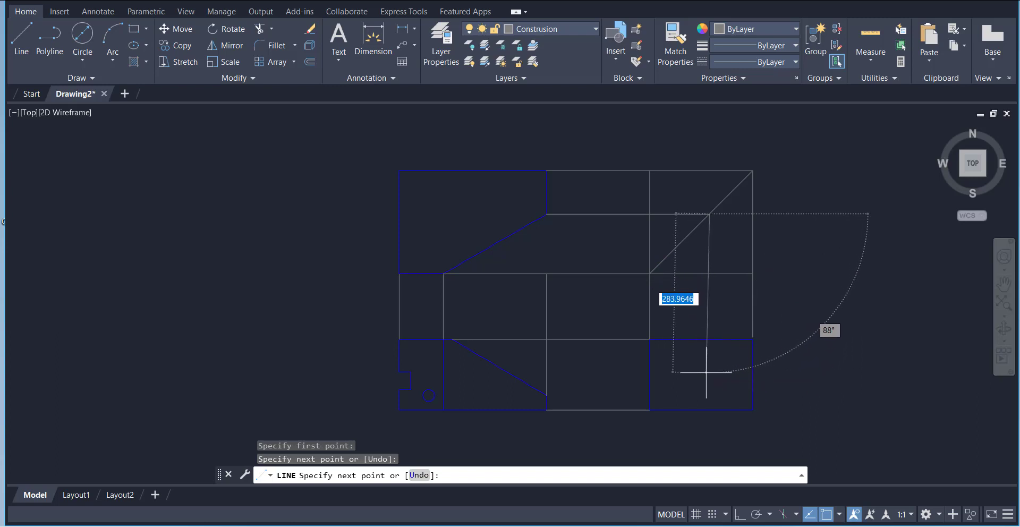
{"action": "left_click", "coordinate": [739, 514]}
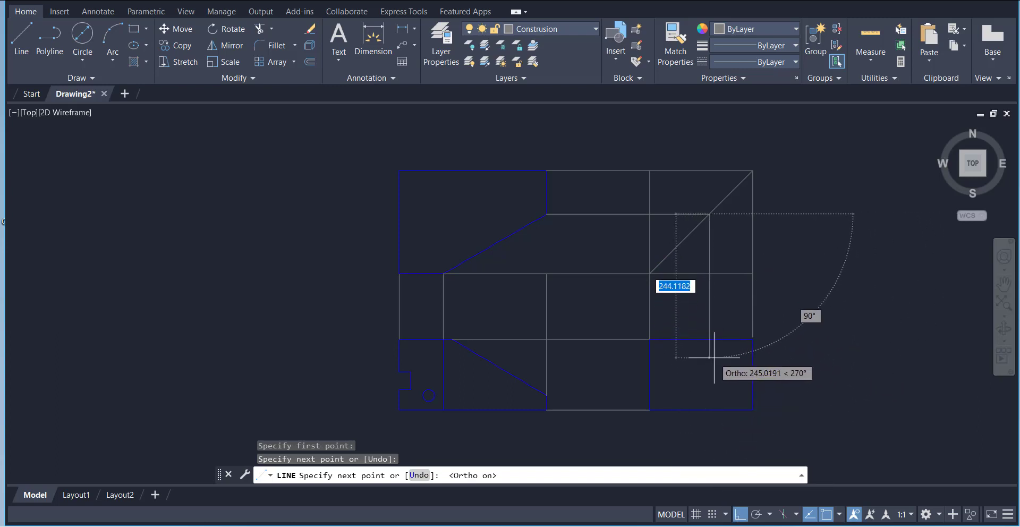
{"action": "left_click", "coordinate": [710, 274]}
{"action": "right_click", "coordinate": [776, 266]}
{"action": "left_click", "coordinate": [803, 276]}
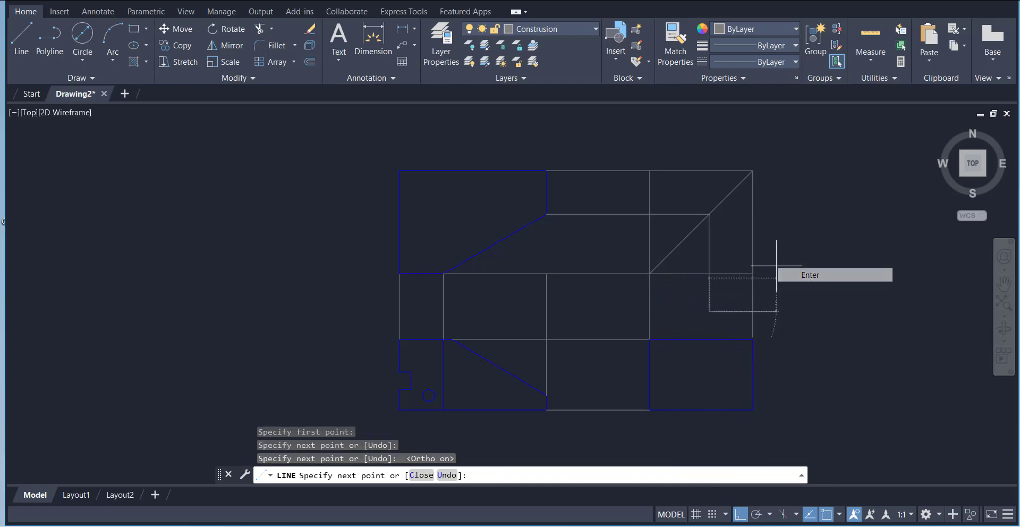
Extend the new vertical projection line down to the side view's top edge.
{"action": "left_click", "coordinate": [272, 29]}
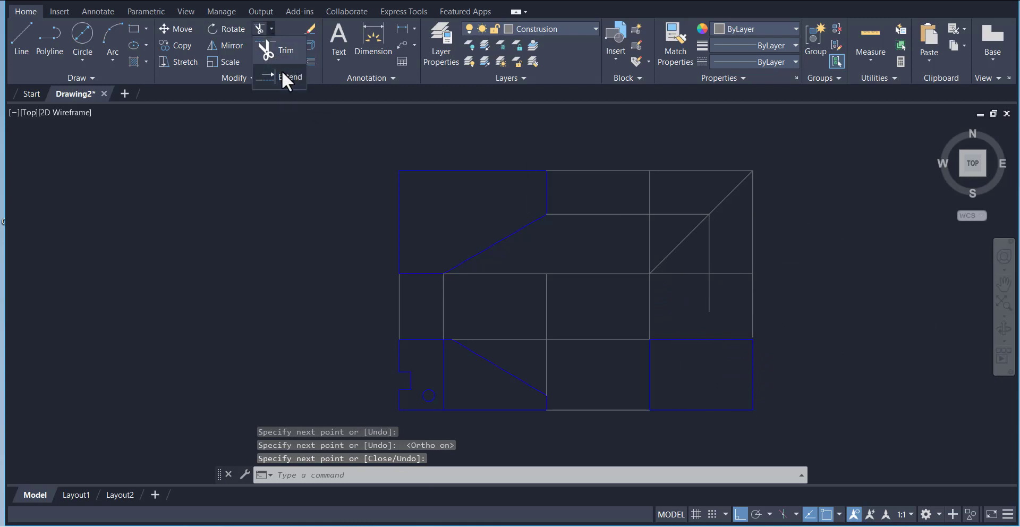
{"action": "left_click", "coordinate": [282, 71]}
{"action": "left_click", "coordinate": [710, 295]}
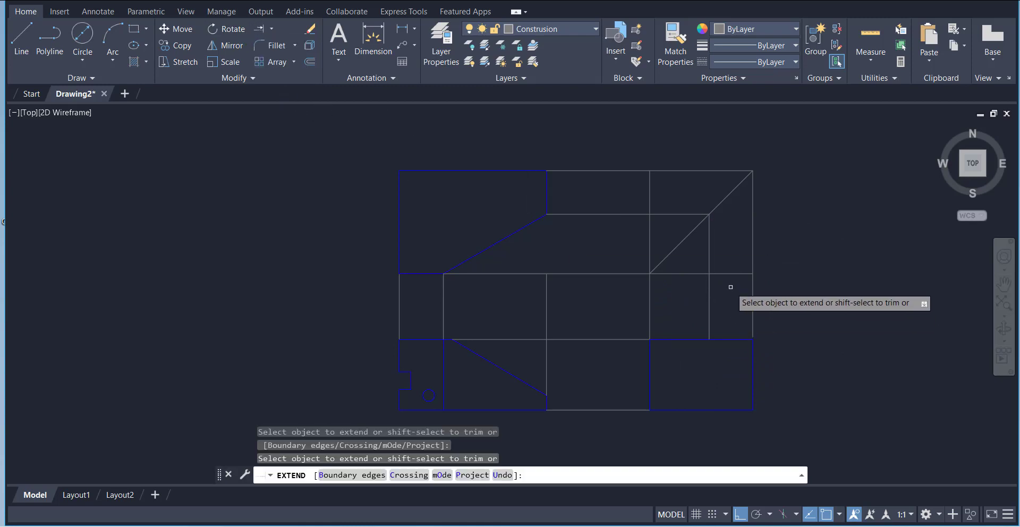
{"action": "right_click", "coordinate": [794, 262]}
{"action": "left_click", "coordinate": [828, 270]}
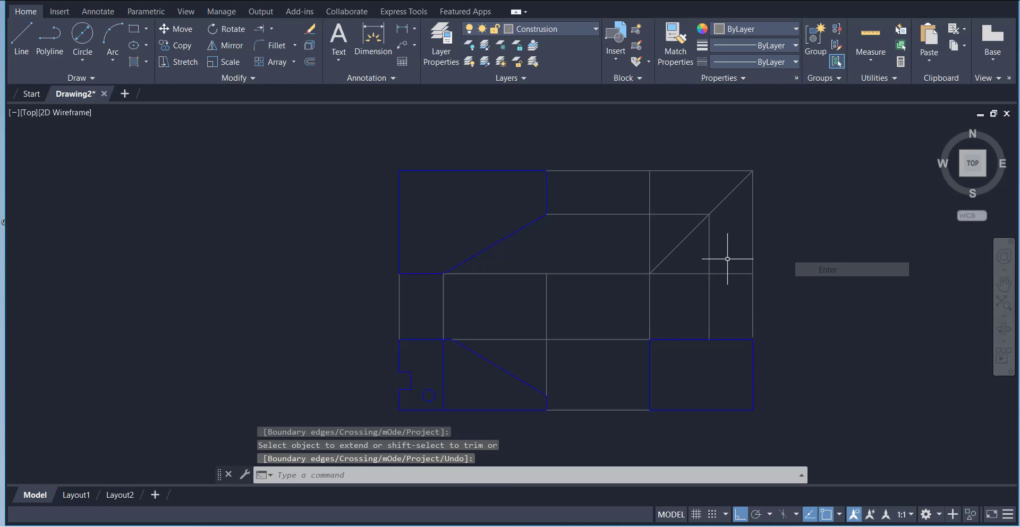
{"action": "left_click", "coordinate": [580, 214]}
{"action": "left_click", "coordinate": [710, 246]}
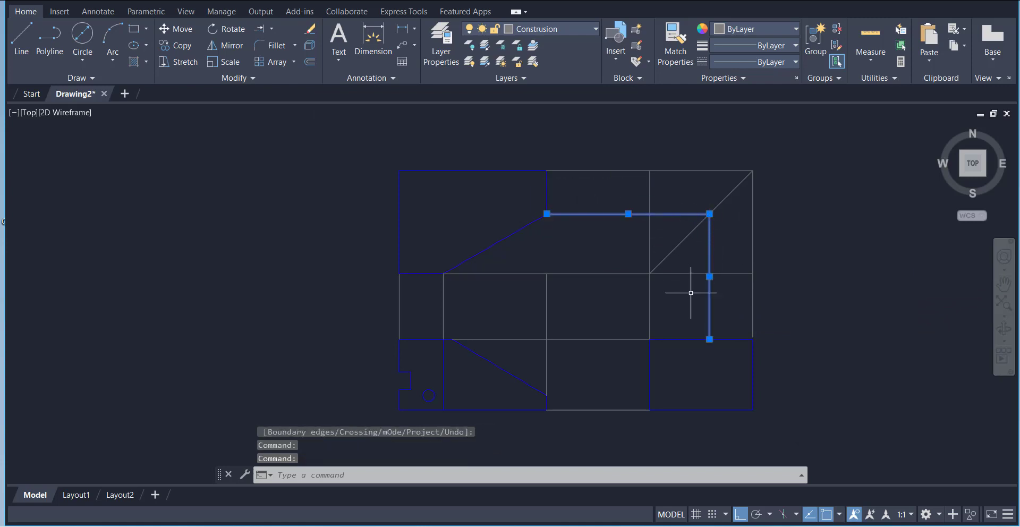
{"action": "key", "text": "Escape"}
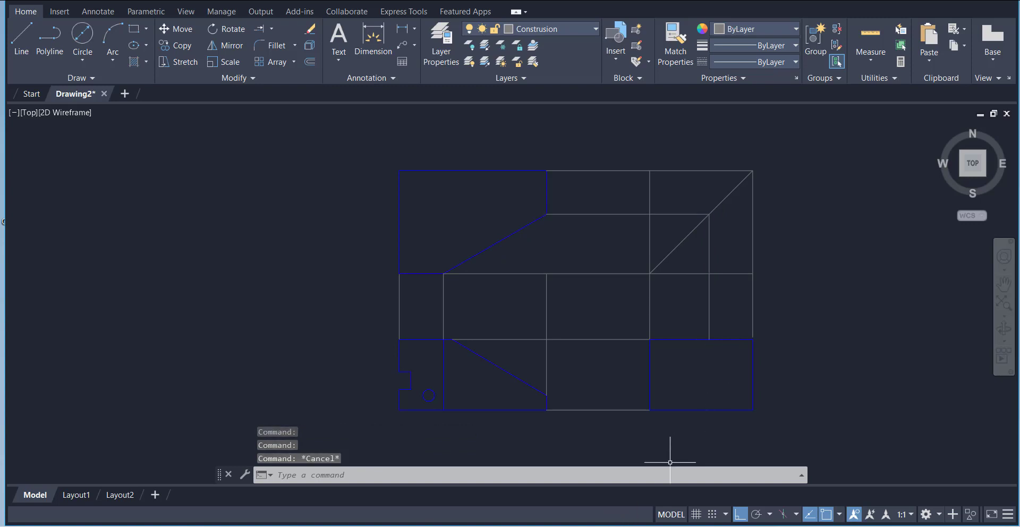
Check the hole's location in the Paint reference and draw a 40 × 25 mm rectangle inward from the top view's upper-left corner in AutoCAD.
{"action": "key", "text": "alt+Tab"}
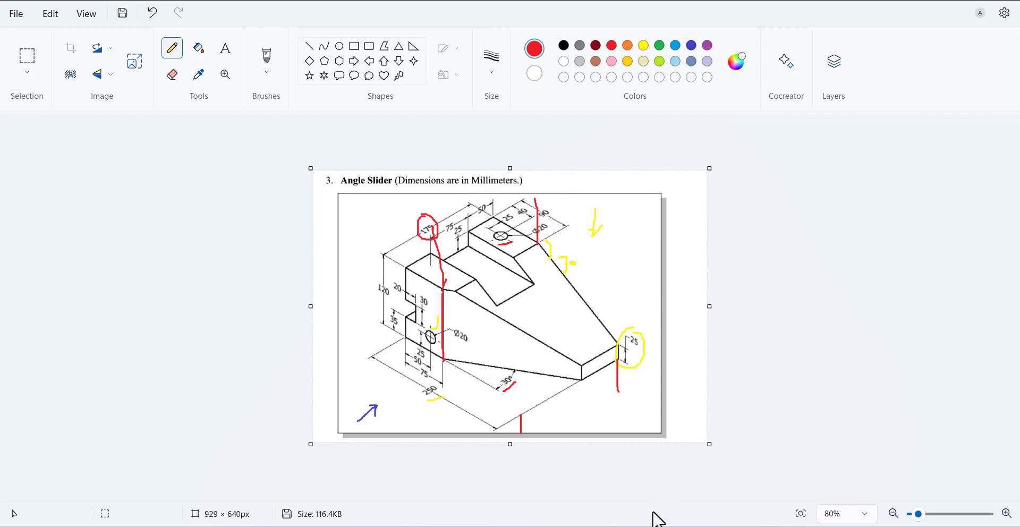
{"action": "key", "text": "alt+Tab"}
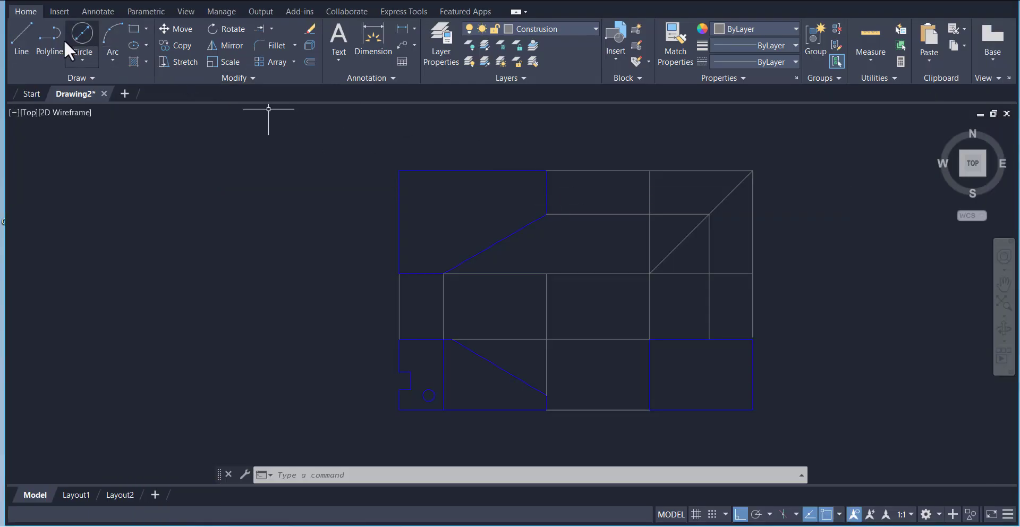
{"action": "left_click", "coordinate": [133, 29]}
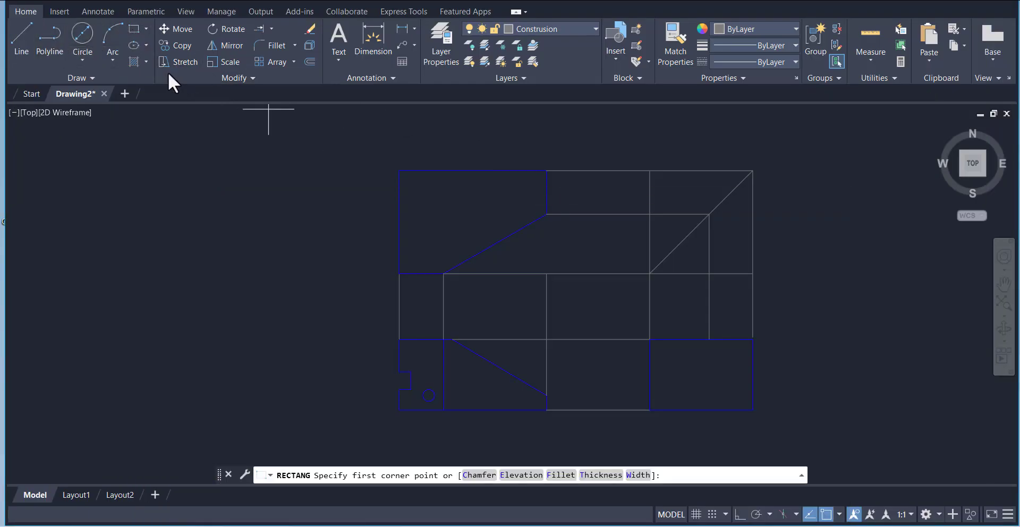
{"action": "left_click", "coordinate": [400, 171]}
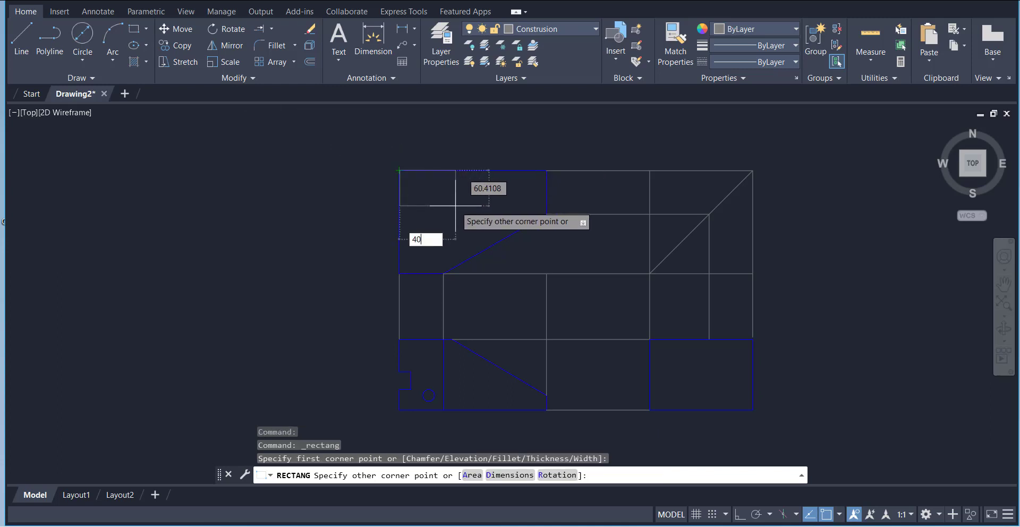
{"action": "type", "text": "40"}
{"action": "key", "text": "Tab"}
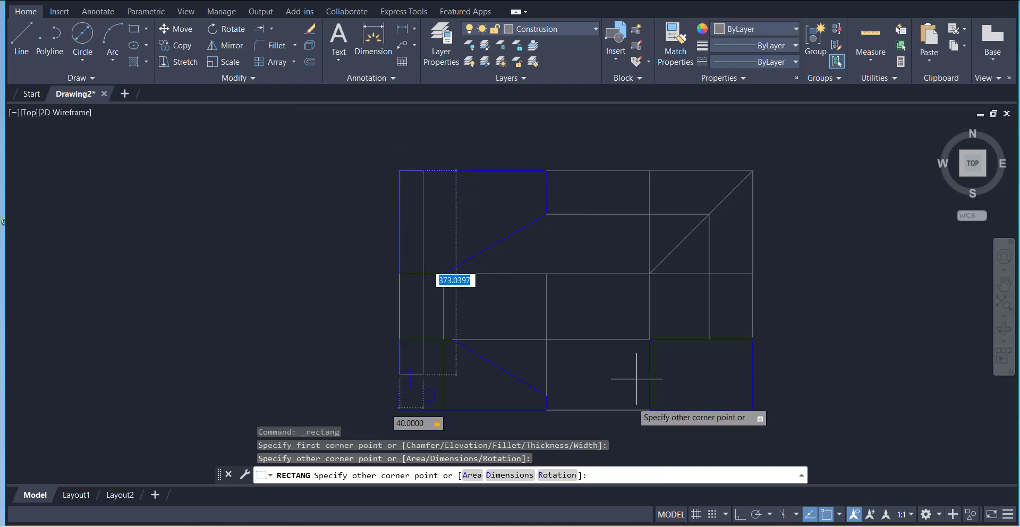
{"action": "key", "text": "alt+Tab"}
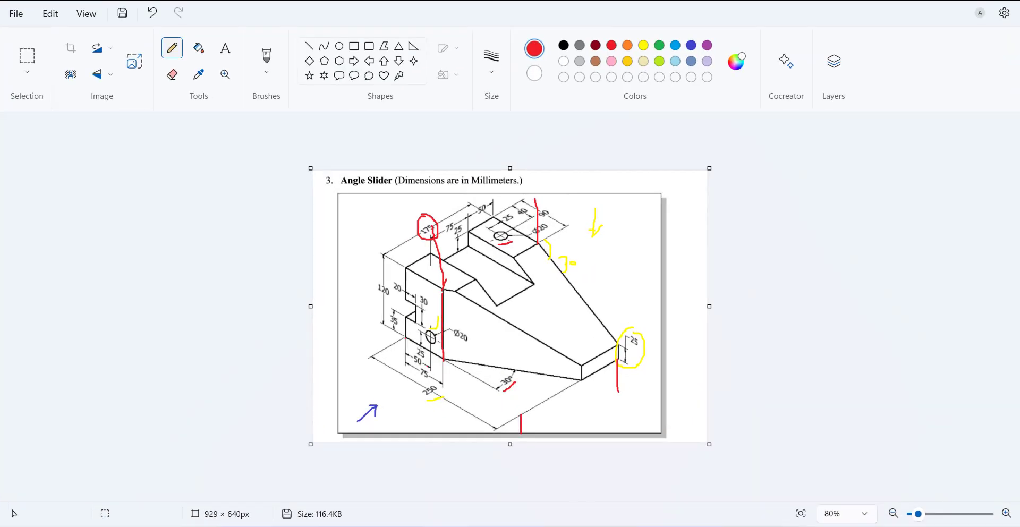
{"action": "key", "text": "alt+Tab"}
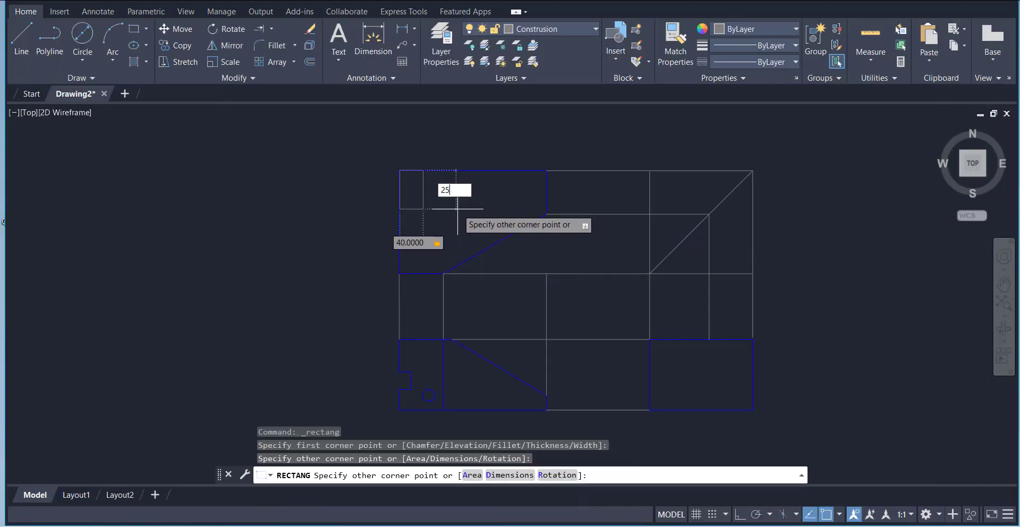
{"action": "key", "text": "Return"}
Recheck the hole dimensions in Paint, return to AutoCAD and erase the small rectangle at the top view's upper-left corner.
{"action": "left_click", "coordinate": [590, 525]}
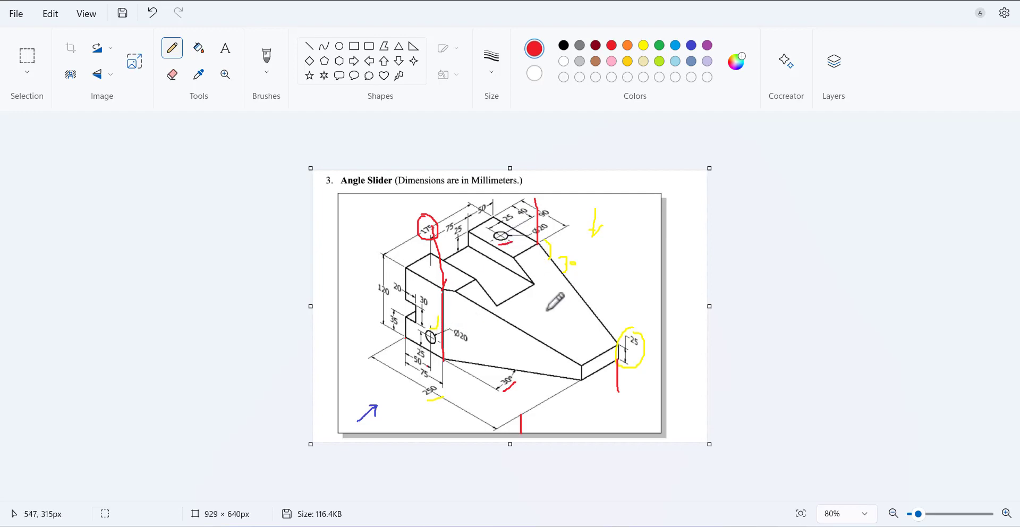
{"action": "key", "text": "alt+Tab"}
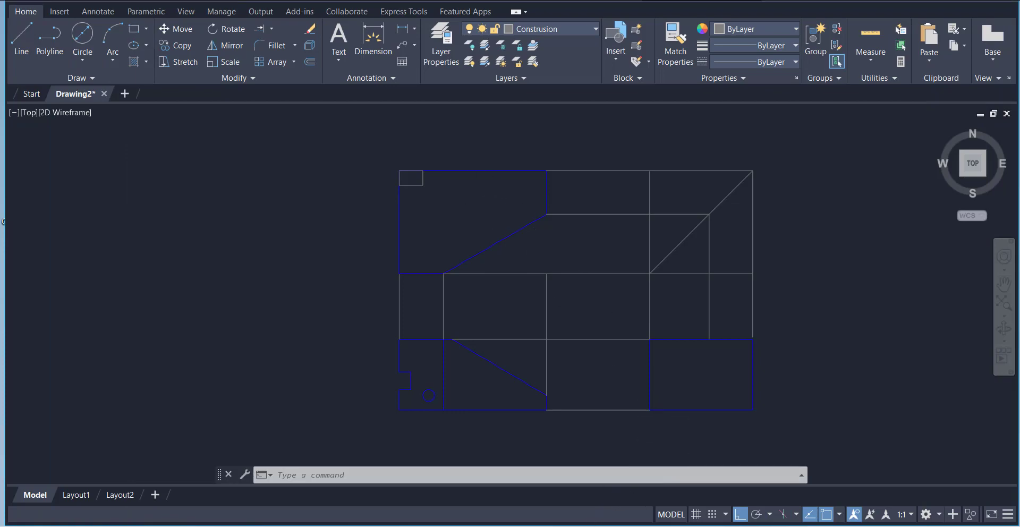
{"action": "key", "text": "alt+Tab"}
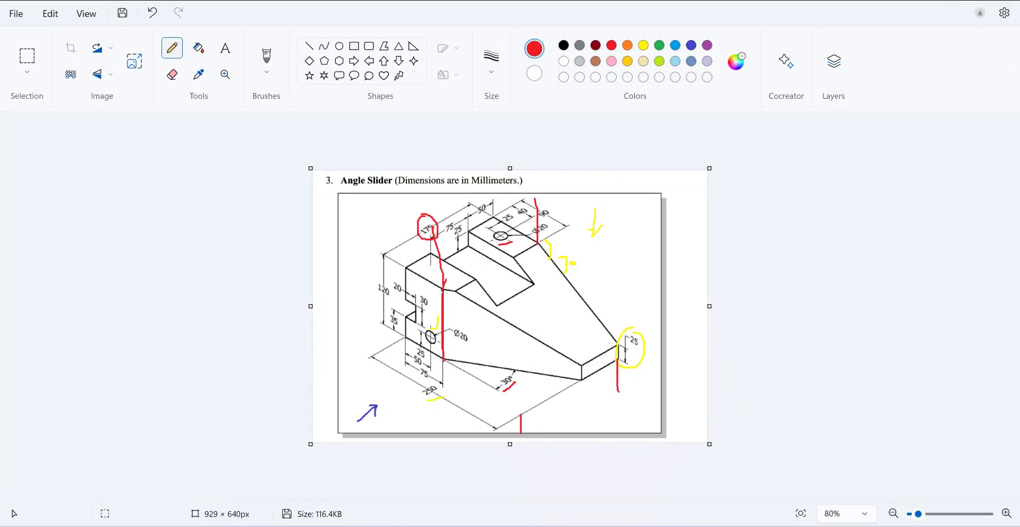
{"action": "key", "text": "alt+Tab"}
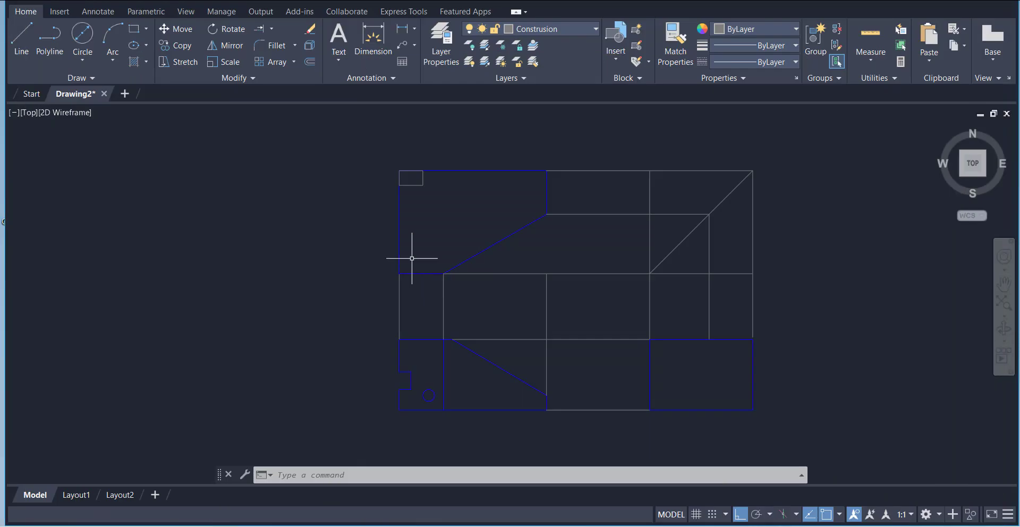
{"action": "left_click", "coordinate": [417, 171]}
{"action": "key", "text": "Delete"}
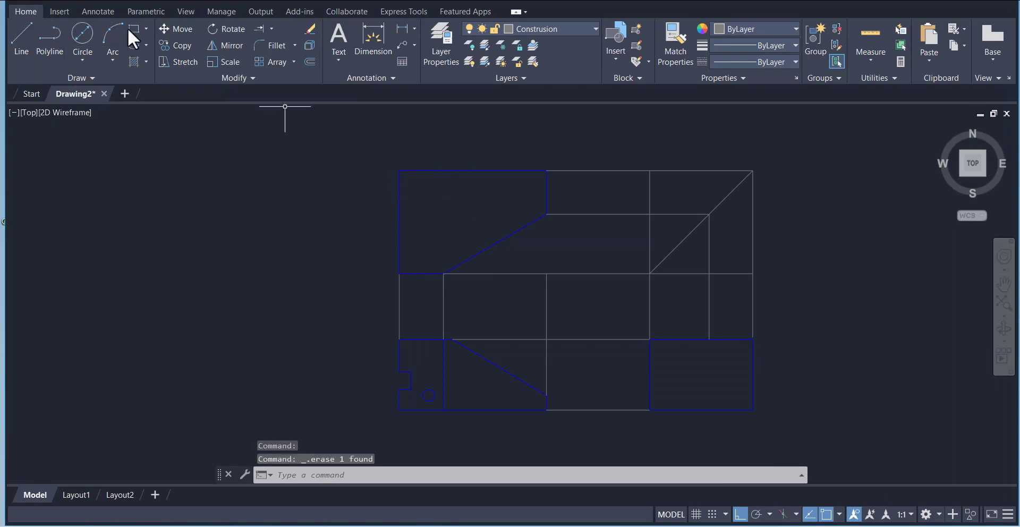
Draw a 40 × 25 mm helper rectangle inward from the top view's upper-left corner.
{"action": "left_click", "coordinate": [132, 29]}
{"action": "left_click", "coordinate": [399, 170]}
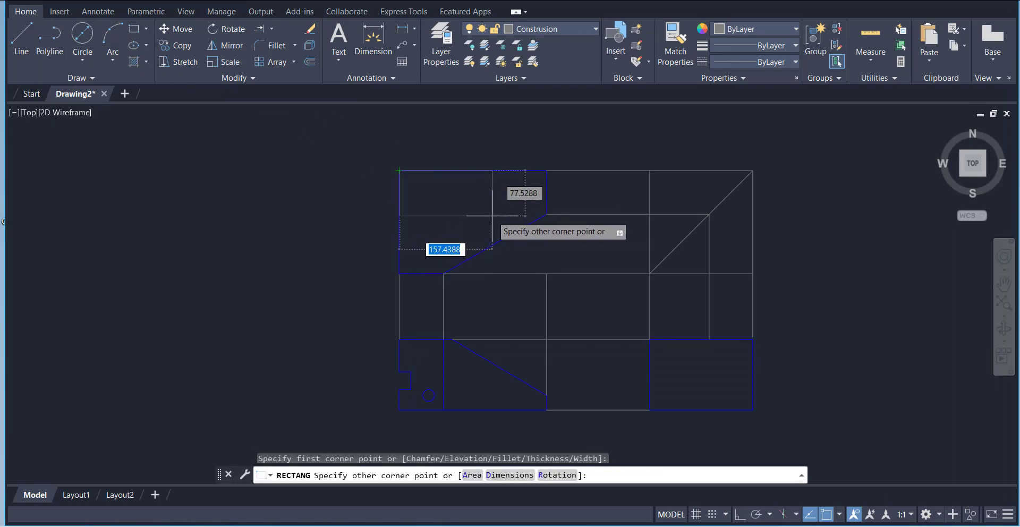
{"action": "type", "text": "40"}
{"action": "key", "text": "Tab"}
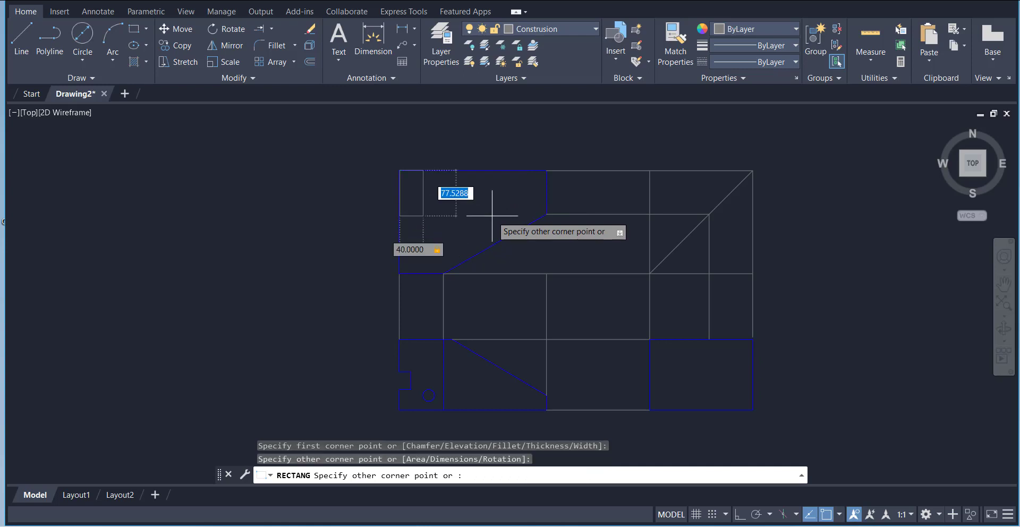
{"action": "type", "text": "25"}
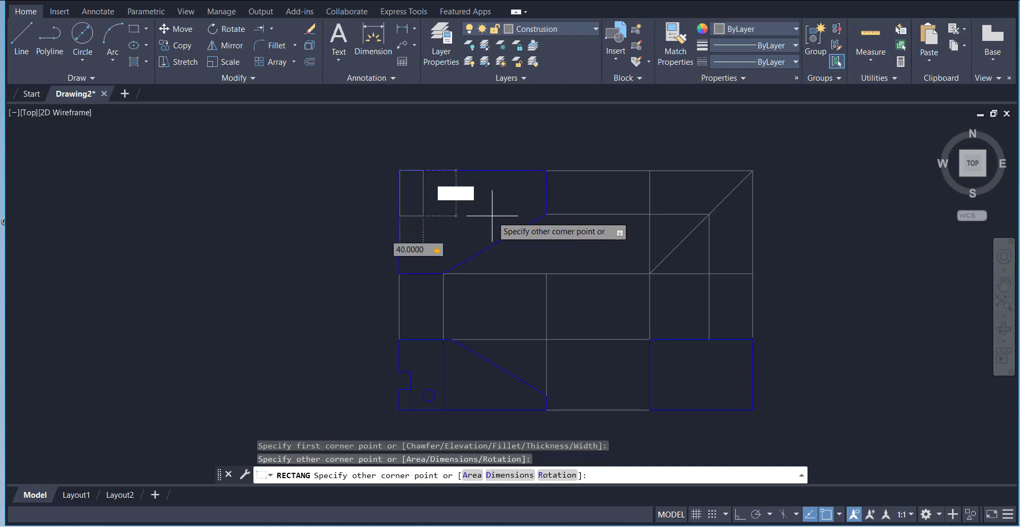
{"action": "key", "text": "Return"}
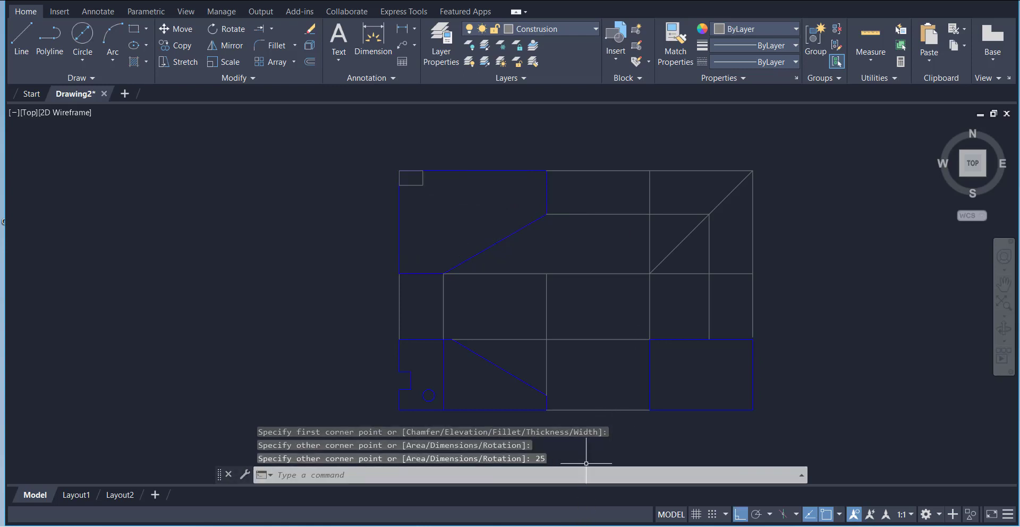
Check the hole size in Paint, then in AutoCAD draw a 20 mm diameter circle centred on the helper rectangle's lower-right corner.
{"action": "left_click", "coordinate": [580, 526]}
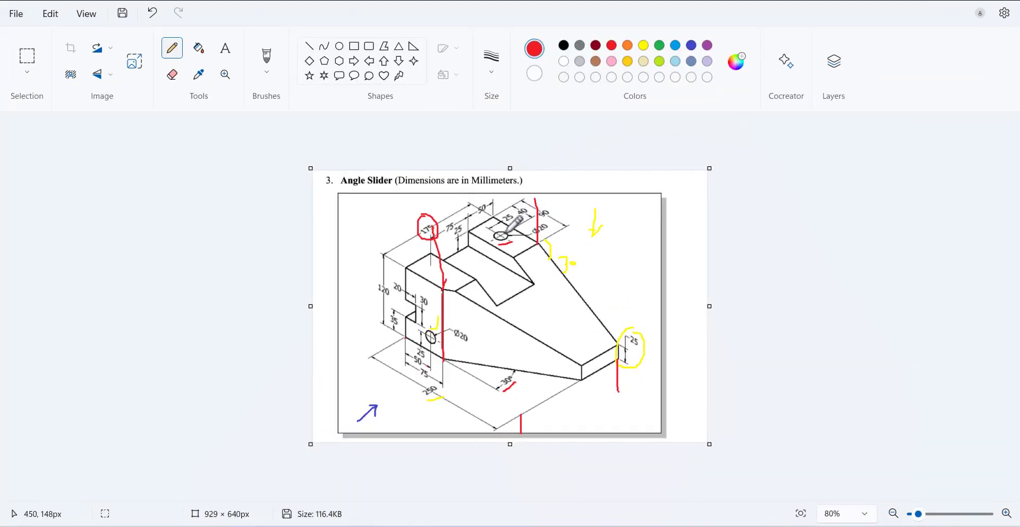
{"action": "key", "text": "alt+Tab"}
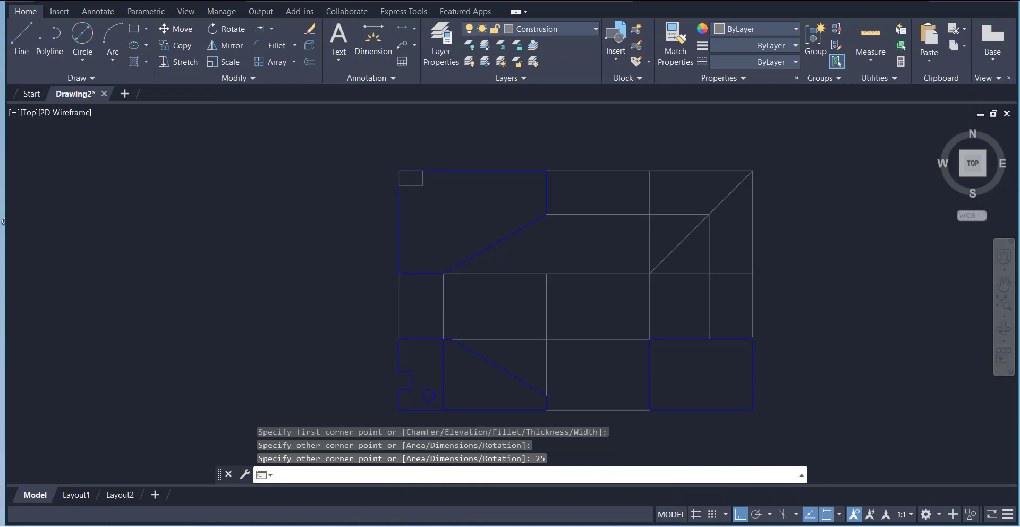
{"action": "key", "text": "alt+Tab"}
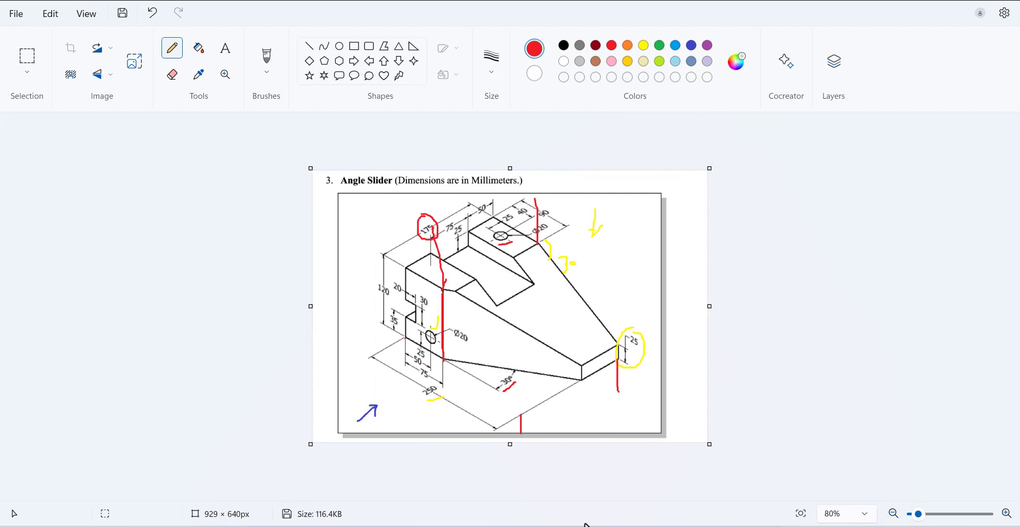
{"action": "key", "text": "alt+Tab"}
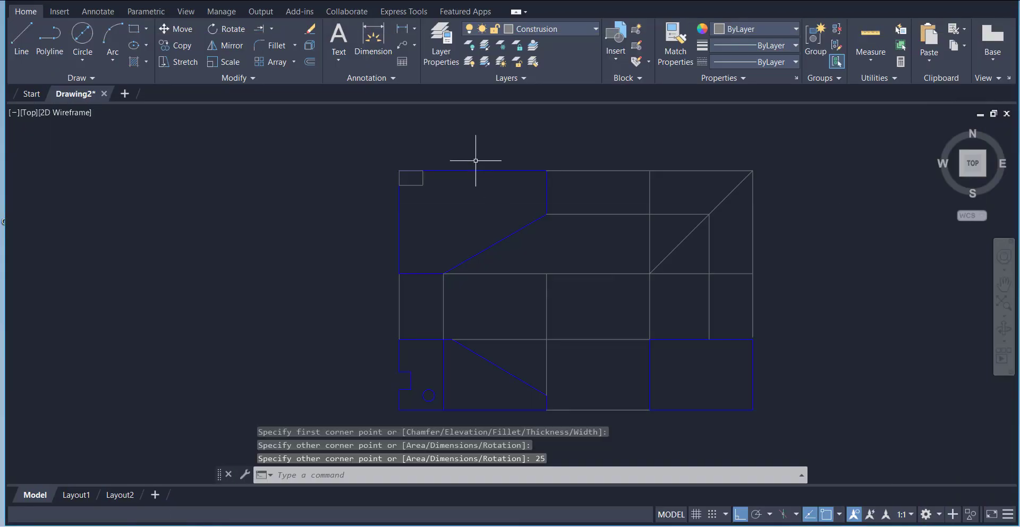
{"action": "left_click", "coordinate": [81, 34]}
{"action": "left_click", "coordinate": [423, 186]}
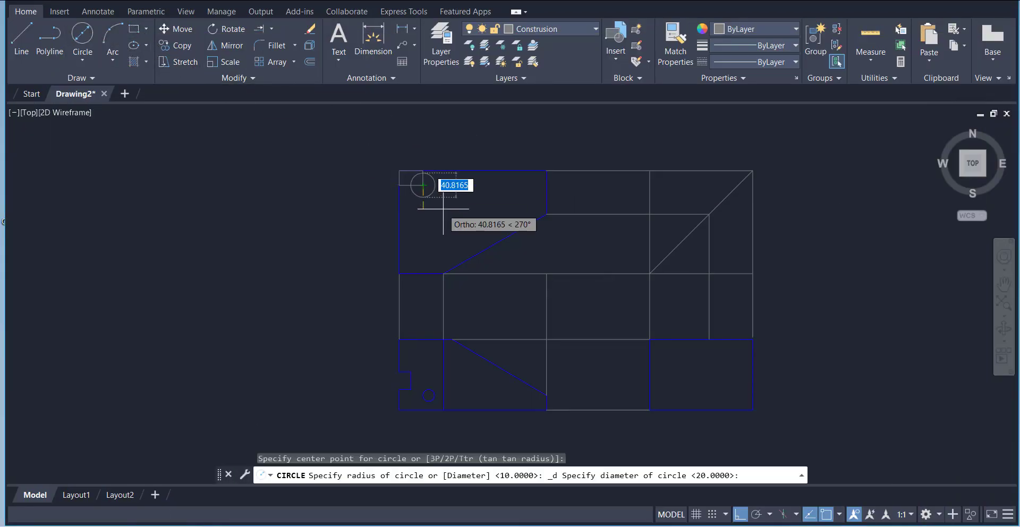
{"action": "type", "text": "20"}
{"action": "key", "text": "Return"}
Erase the helper rectangle used to locate the top view's hole.
{"action": "scroll", "coordinate": [410, 180], "scroll_direction": "up", "scroll_amount": 2}
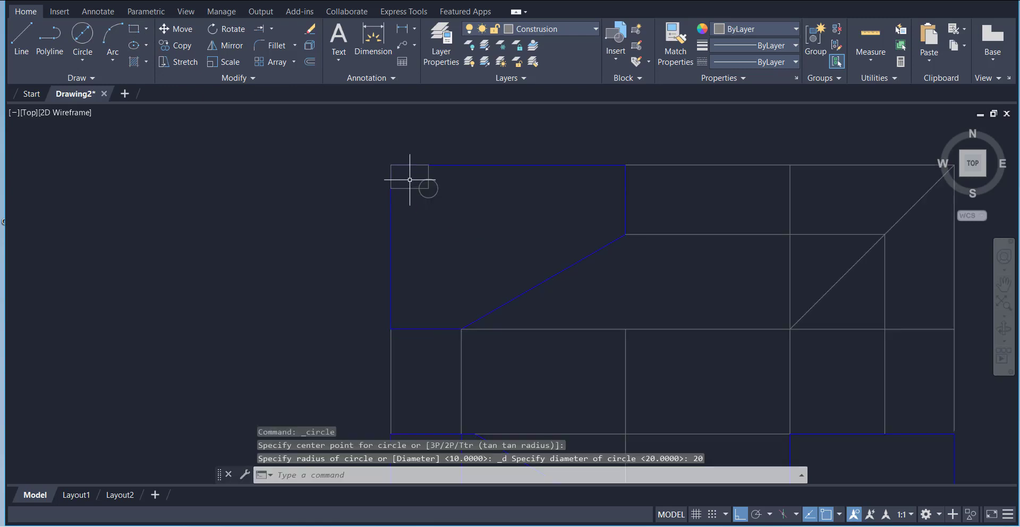
{"action": "scroll", "coordinate": [412, 180], "scroll_direction": "up", "scroll_amount": 1}
{"action": "left_click", "coordinate": [409, 197]}
{"action": "left_click", "coordinate": [407, 192]}
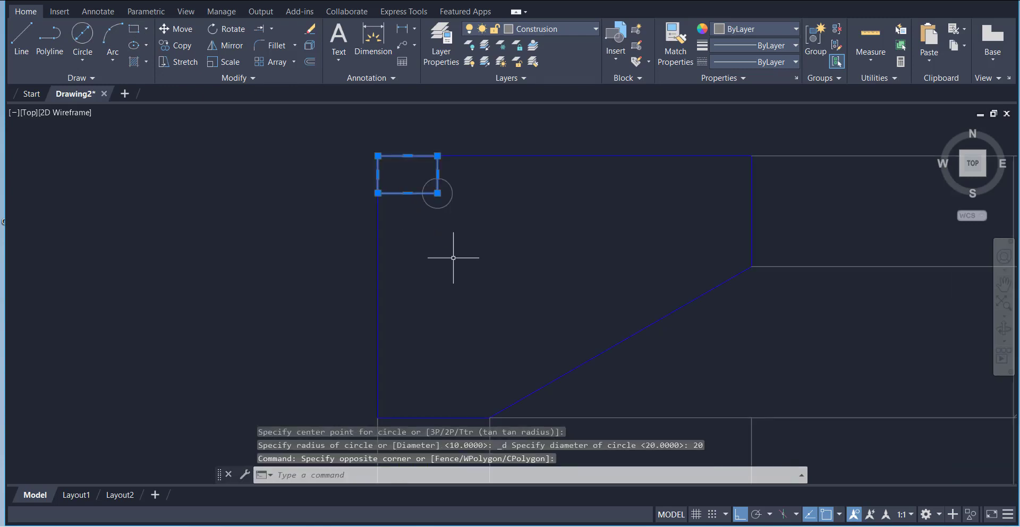
{"action": "key", "text": "Delete"}
{"action": "scroll", "coordinate": [479, 230], "scroll_direction": "down", "scroll_amount": 5}
{"action": "scroll", "coordinate": [499, 281], "scroll_direction": "up", "scroll_amount": 2}
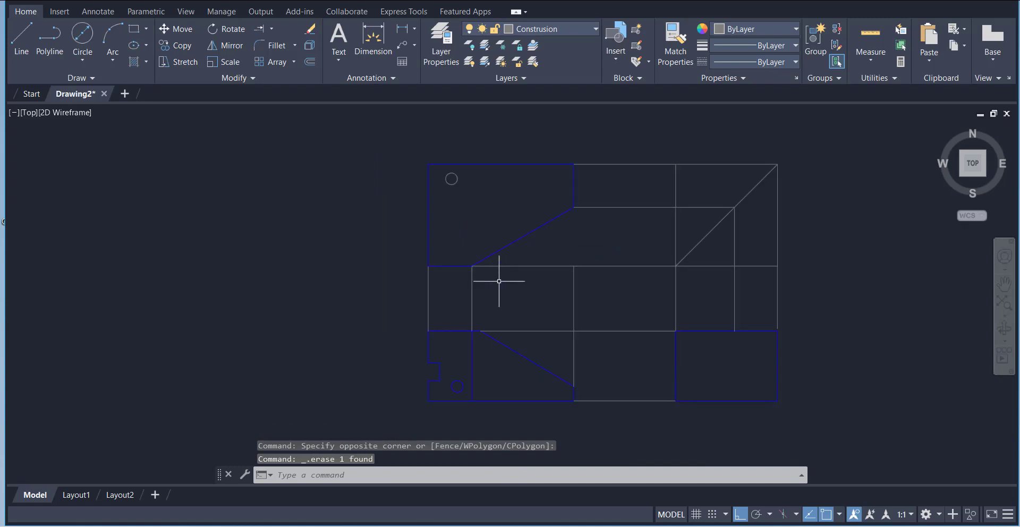
Move the top view's hole circle to the Contours layer and clear the selection.
{"action": "left_click", "coordinate": [453, 172]}
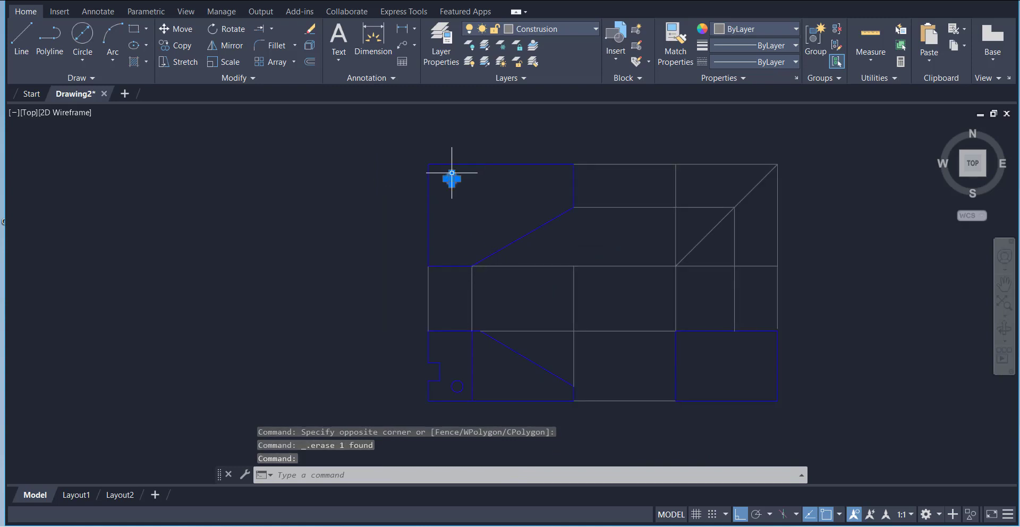
{"action": "left_click", "coordinate": [537, 29]}
{"action": "left_click", "coordinate": [534, 93]}
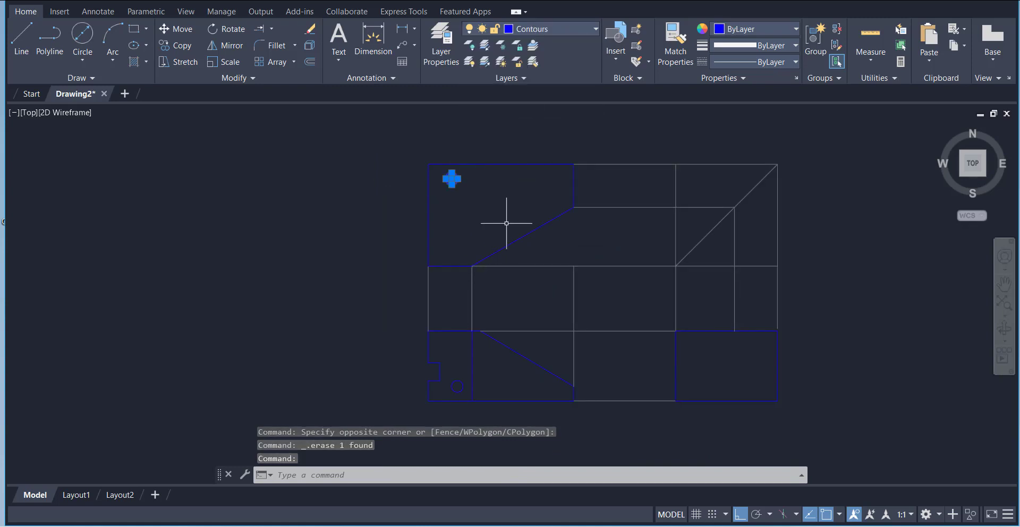
{"action": "key", "text": "Escape"}
{"action": "scroll", "coordinate": [853, 304], "scroll_direction": "up", "scroll_amount": 2}
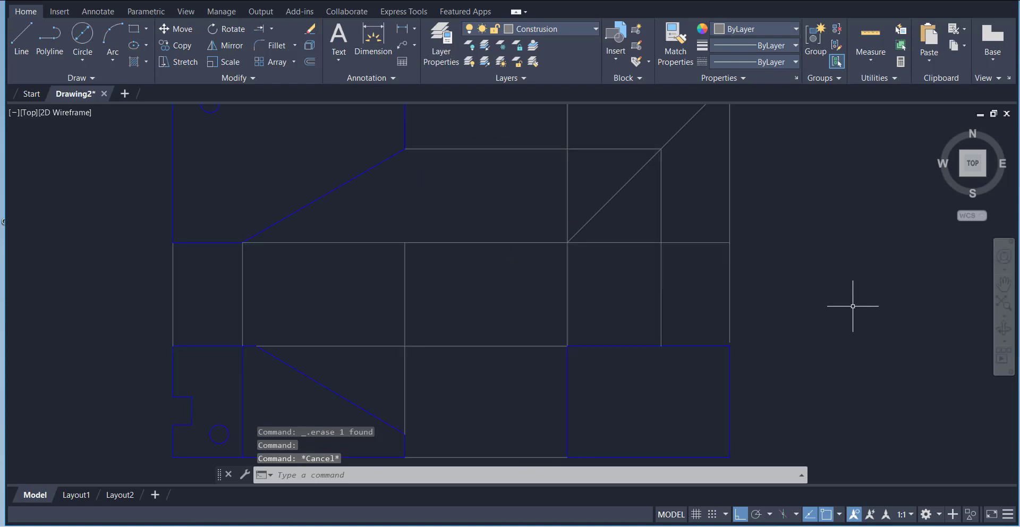
{"action": "scroll", "coordinate": [680, 273], "scroll_direction": "down", "scroll_amount": 2}
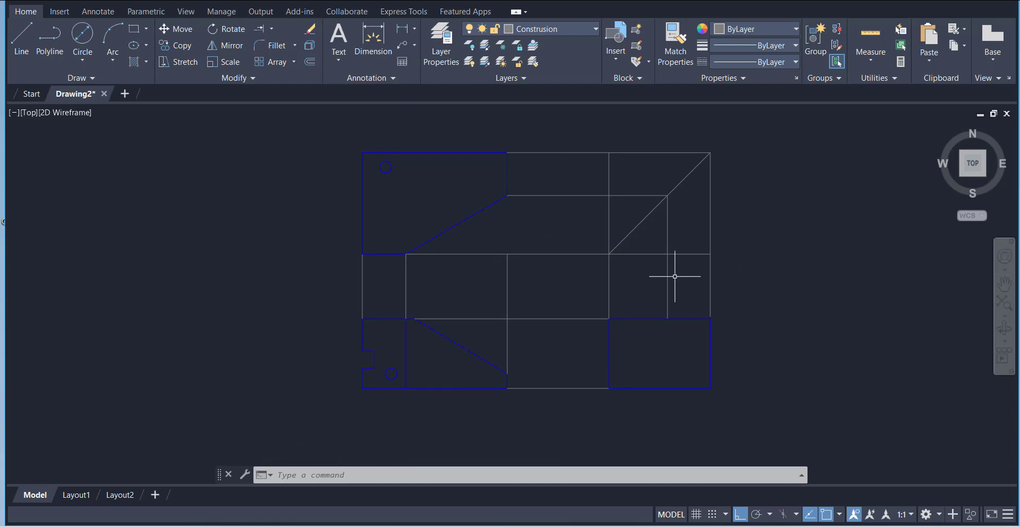
Switch to Paint and mark the side viewing direction with a red arrow and trace the upper notch in red.
{"action": "left_click", "coordinate": [576, 525]}
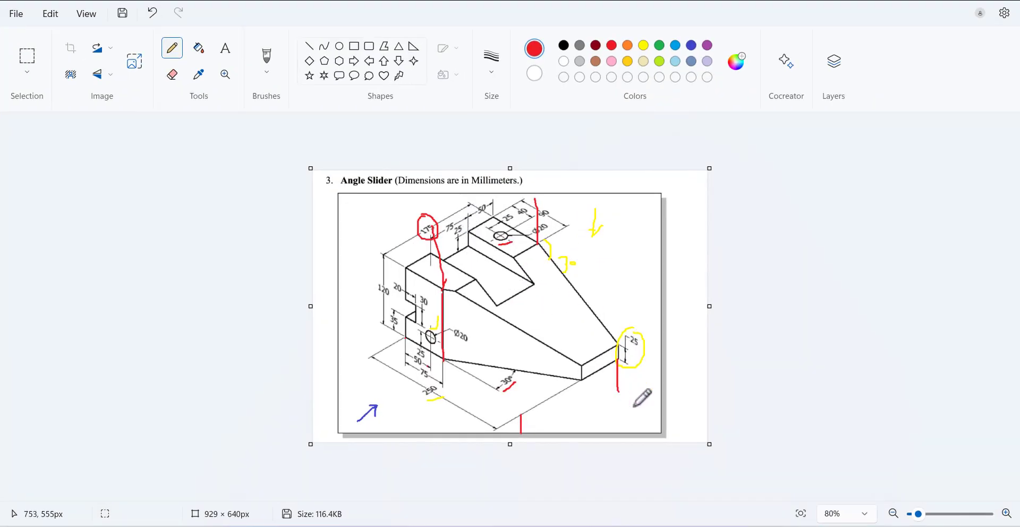
{"action": "mouse_move", "coordinate": [632, 406]}
{"action": "left_mouse_down"}
{"action": "mouse_move", "coordinate": [597, 373]}
{"action": "mouse_move", "coordinate": [595, 393]}
{"action": "mouse_move", "coordinate": [611, 380]}
{"action": "left_mouse_up"}
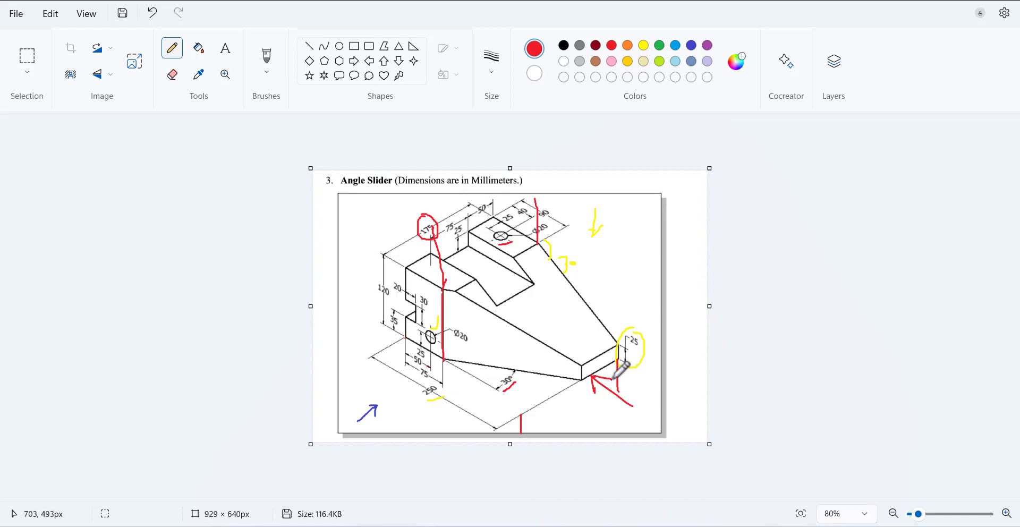
{"action": "mouse_move", "coordinate": [442, 261]}
{"action": "left_mouse_down"}
{"action": "mouse_move", "coordinate": [470, 234]}
{"action": "mouse_move", "coordinate": [458, 251]}
{"action": "mouse_move", "coordinate": [494, 279]}
{"action": "mouse_move", "coordinate": [512, 275]}
{"action": "left_mouse_up"}
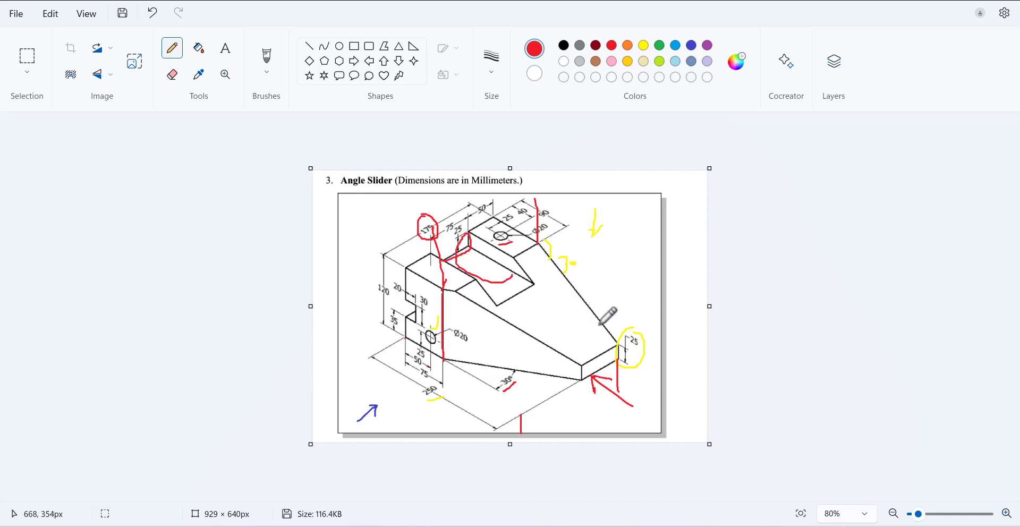
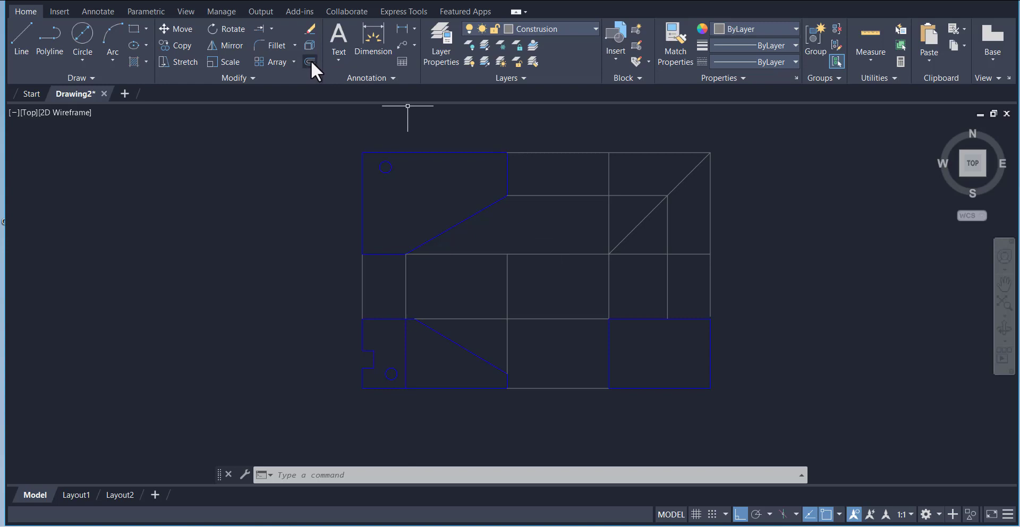
Offset the side view's right edge 50 mm inward.
{"action": "left_click", "coordinate": [310, 61]}
{"action": "type", "text": "50"}
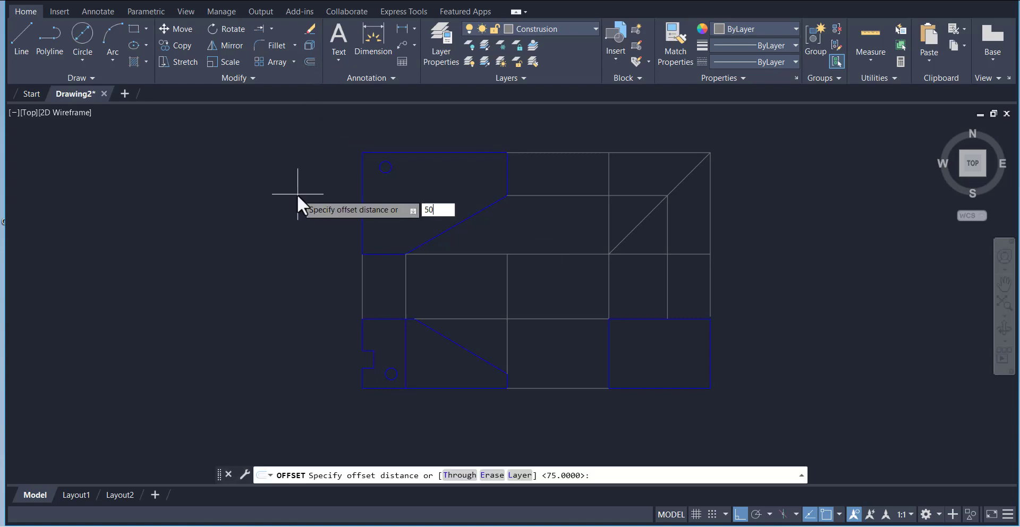
{"action": "key", "text": "Return"}
{"action": "left_click", "coordinate": [710, 354]}
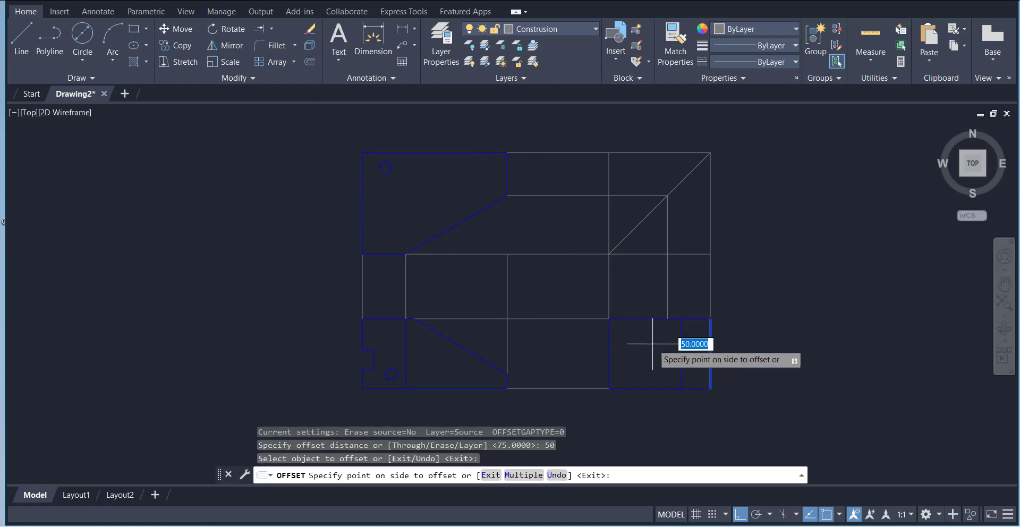
{"action": "left_click", "coordinate": [653, 343]}
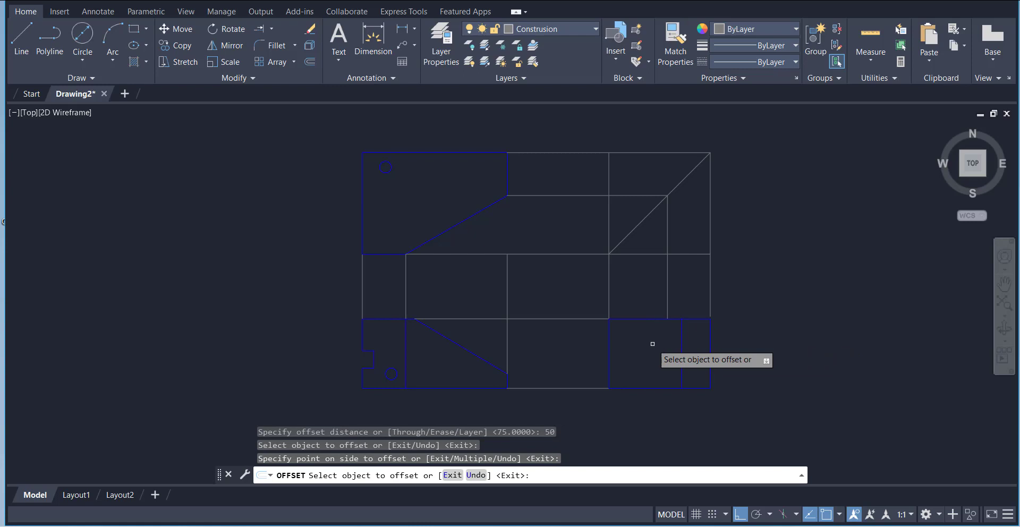
Offset the side view's left edge 50 mm inward and mark the upper notch's depth on the Paint reference in red.
{"action": "left_click", "coordinate": [610, 335]}
{"action": "left_click", "coordinate": [653, 336]}
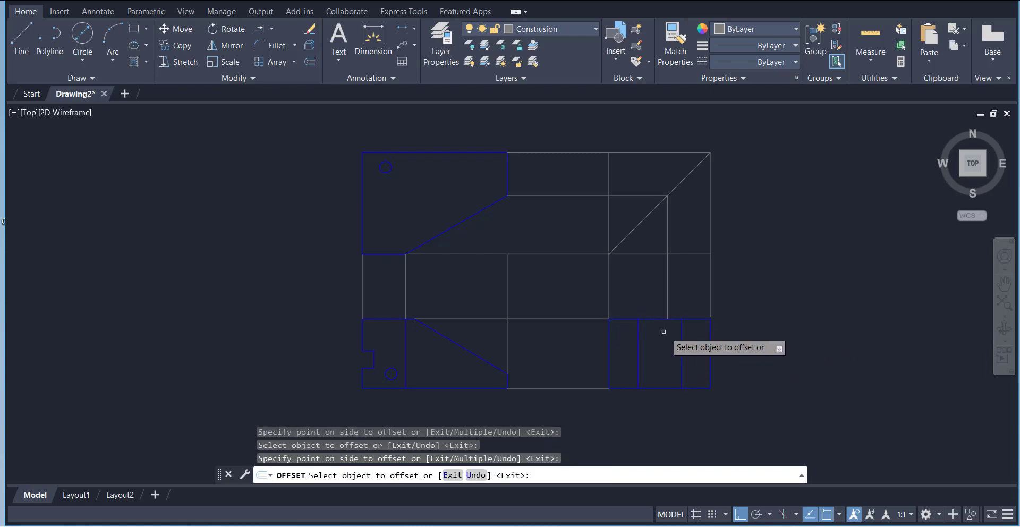
{"action": "left_click", "coordinate": [578, 526]}
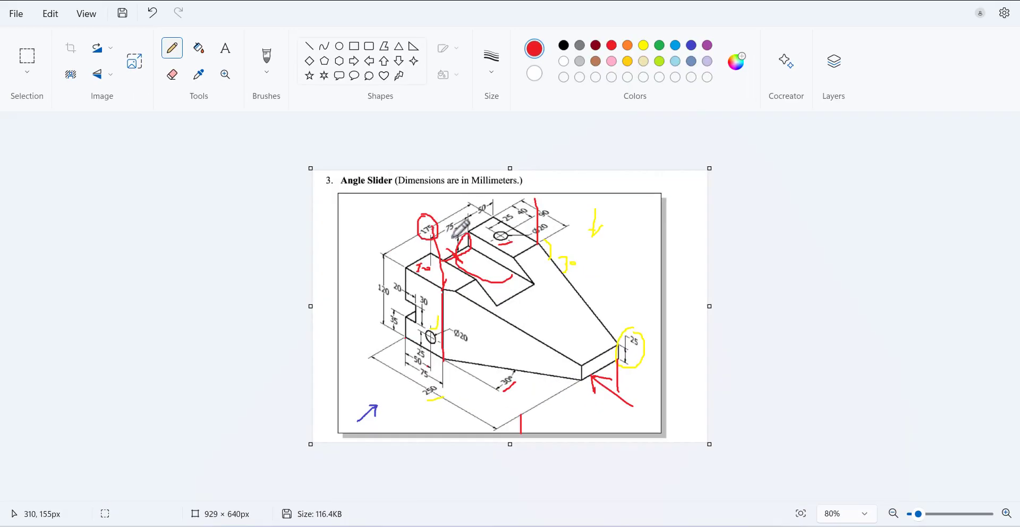
{"action": "left_click_drag", "start_coordinate": [470, 235], "coordinate": [468, 248]}
{"action": "key", "text": "alt+Tab"}
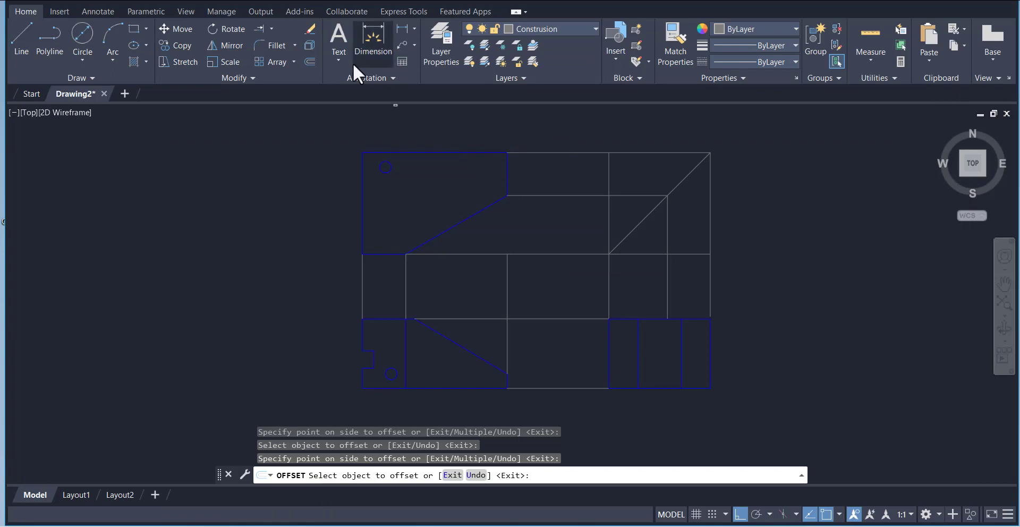
Offset the side view's top edge 25 mm downward for the notch floor.
{"action": "left_click", "coordinate": [311, 64]}
{"action": "type", "text": "25"}
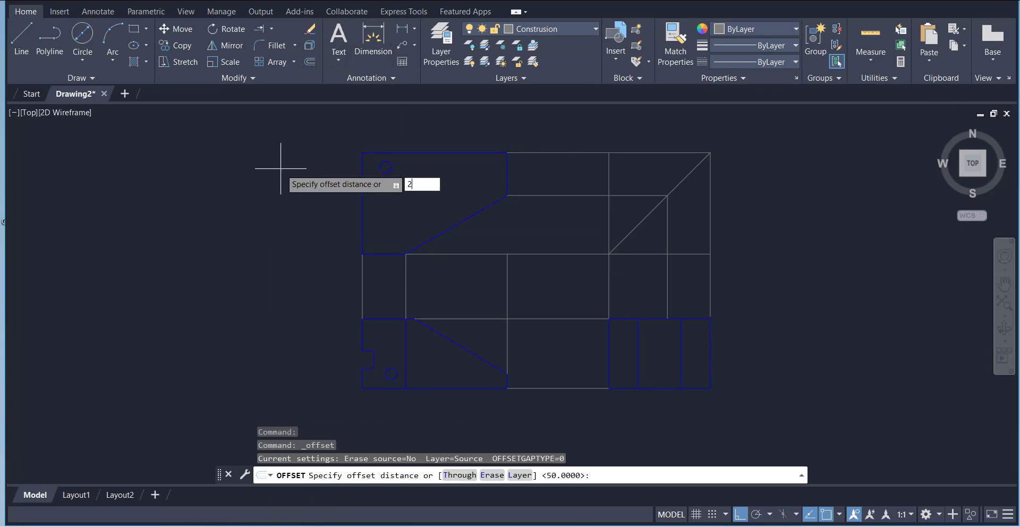
{"action": "key", "text": "Return"}
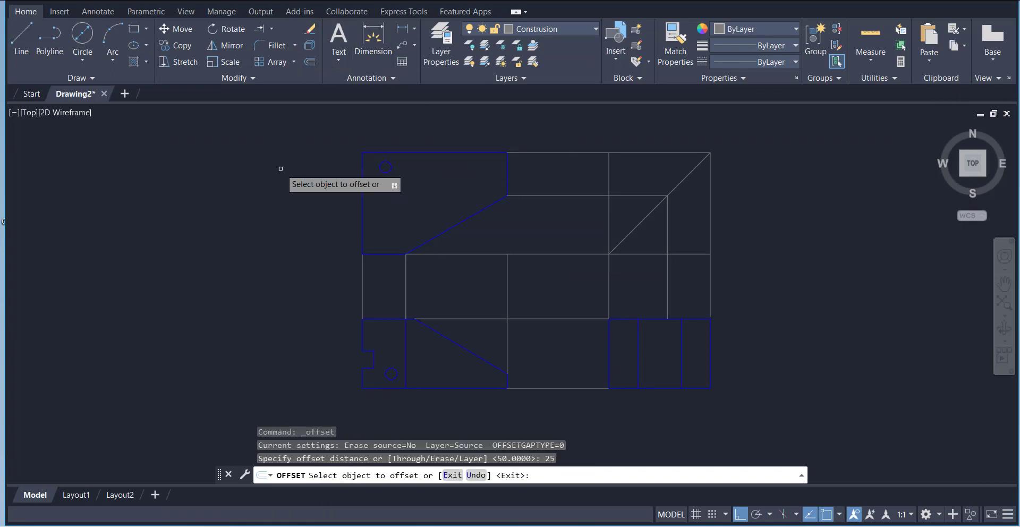
{"action": "left_click", "coordinate": [656, 319]}
{"action": "left_click", "coordinate": [667, 353]}
{"action": "right_click", "coordinate": [752, 282]}
{"action": "left_click", "coordinate": [771, 288]}
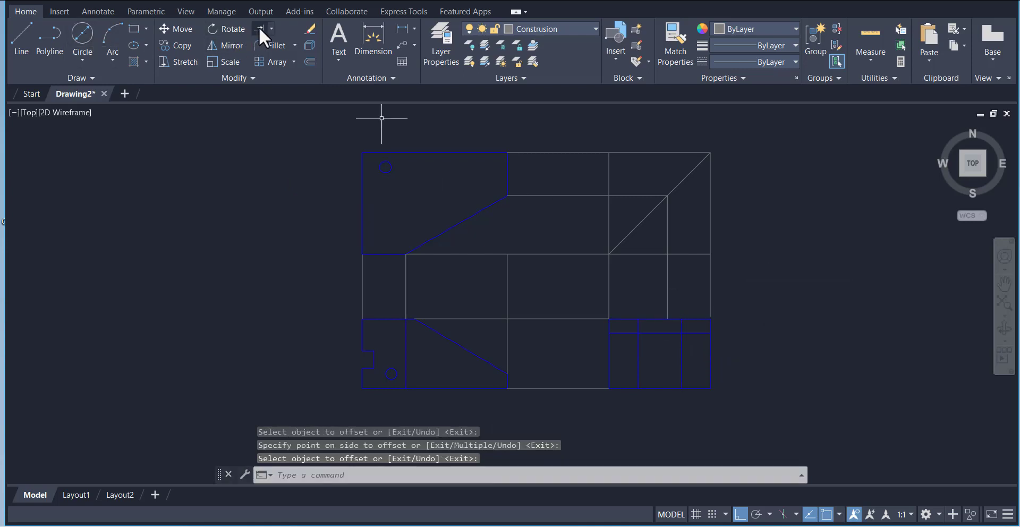
Trim the offset lines and the top edge in the side view to leave the outline of the upper notch.
{"action": "left_click", "coordinate": [272, 30]}
{"action": "left_click", "coordinate": [286, 51]}
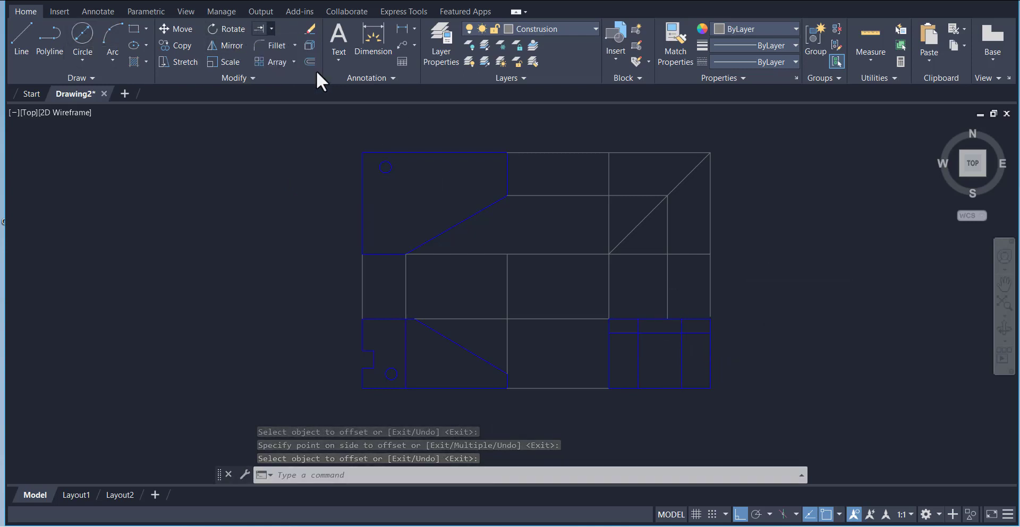
{"action": "left_click", "coordinate": [622, 334]}
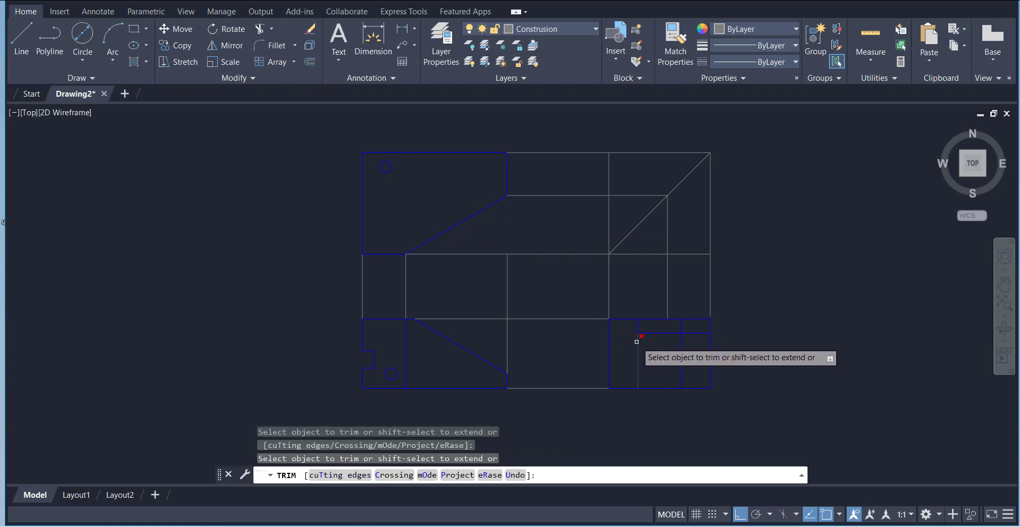
{"action": "left_click", "coordinate": [639, 343]}
{"action": "left_click", "coordinate": [683, 345]}
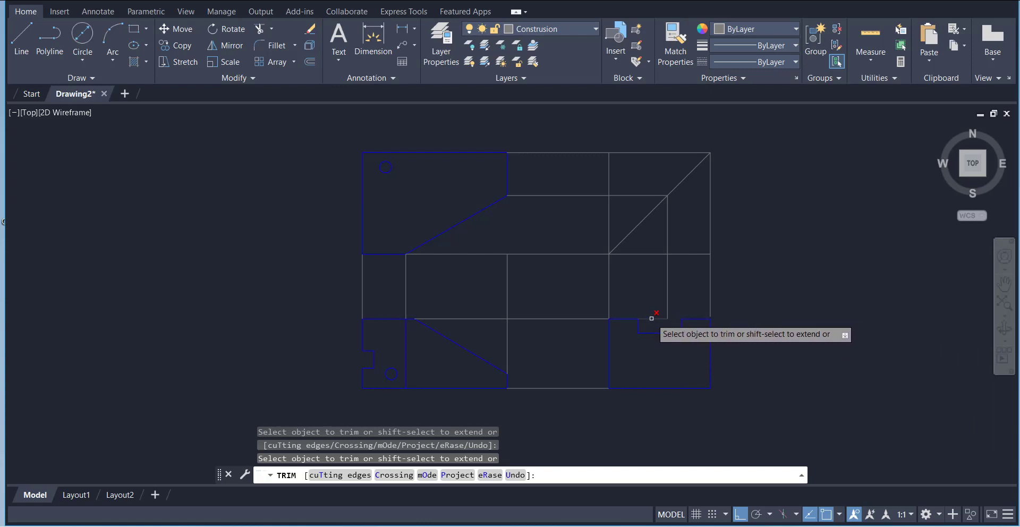
{"action": "right_click", "coordinate": [637, 298]}
{"action": "left_click", "coordinate": [645, 305]}
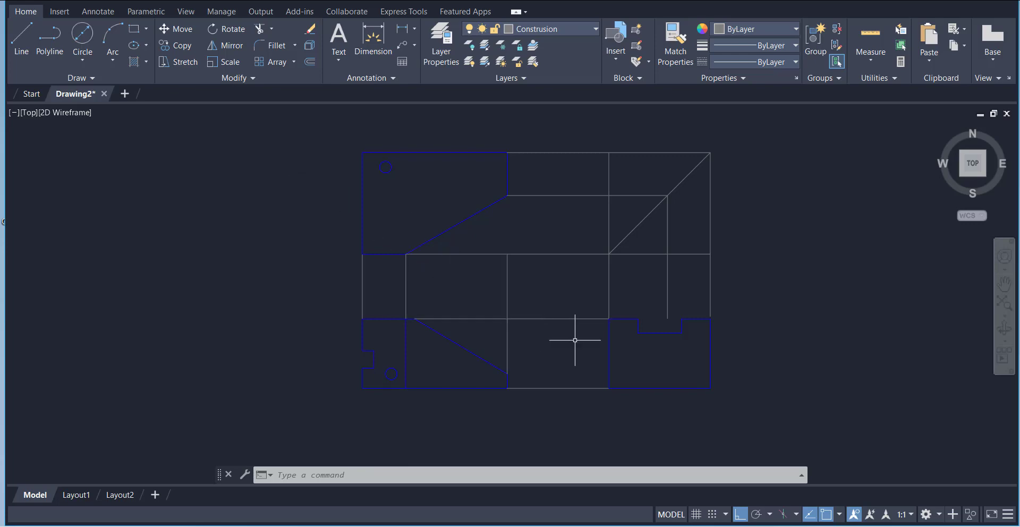
Mark the notch on the Paint reference, and in AutoCAD project its floor level from the side view across the front view's sloped edge.
{"action": "left_click", "coordinate": [587, 525]}
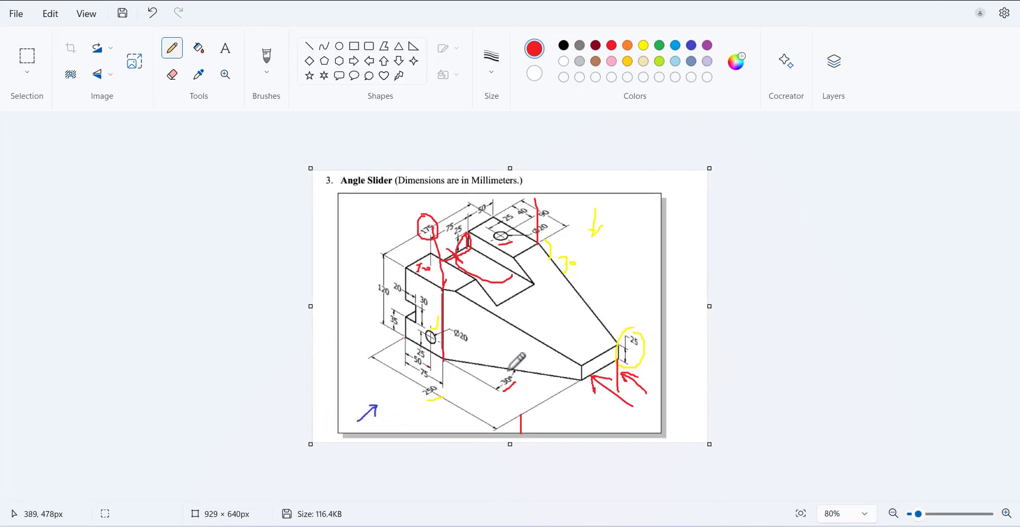
{"action": "mouse_move", "coordinate": [526, 281]}
{"action": "left_mouse_down"}
{"action": "mouse_move", "coordinate": [495, 276]}
{"action": "mouse_move", "coordinate": [509, 268]}
{"action": "left_mouse_up"}
{"action": "key", "text": "alt+Tab"}
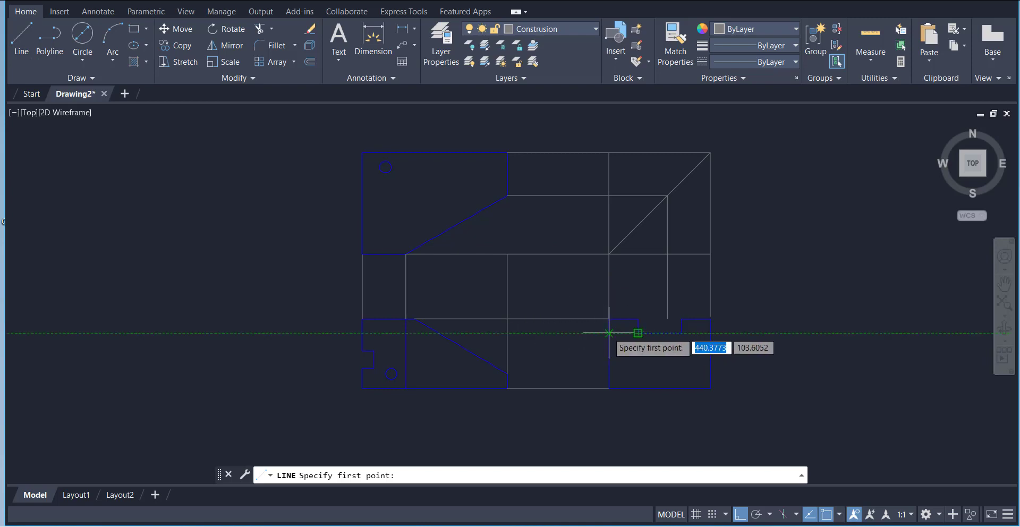
{"action": "left_click", "coordinate": [609, 333]}
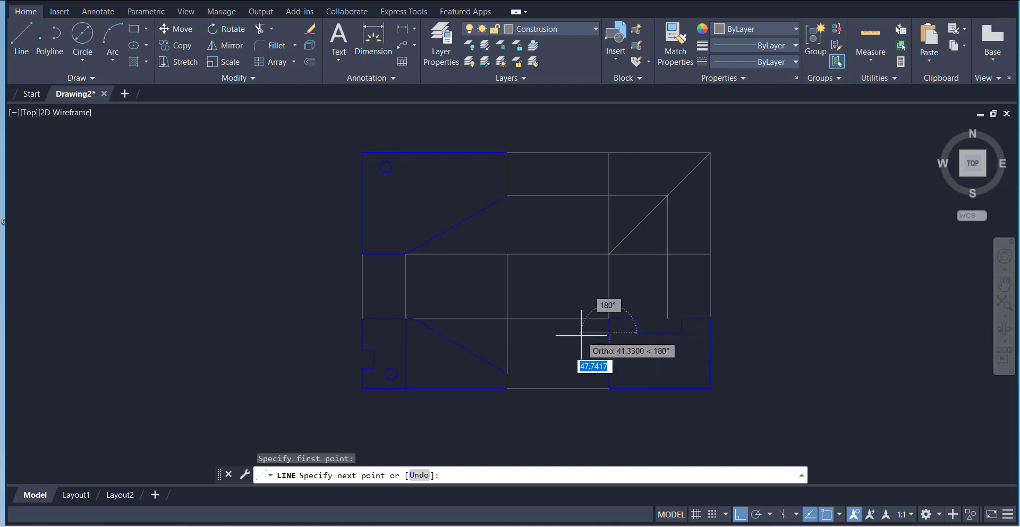
{"action": "left_click", "coordinate": [420, 334]}
{"action": "right_click", "coordinate": [427, 355]}
{"action": "left_click", "coordinate": [457, 364]}
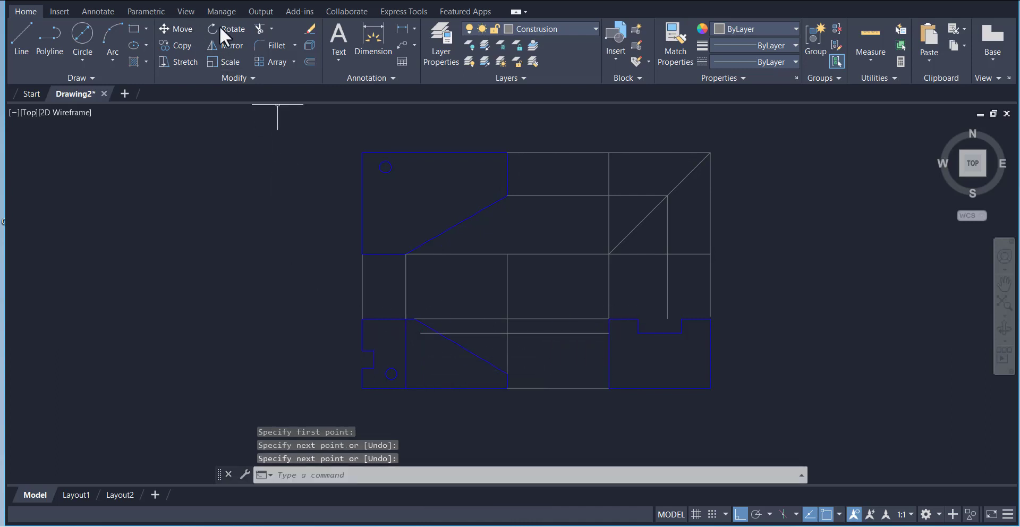
Trim the notch-floor projection line back to the front view's sloped edge.
{"action": "left_click", "coordinate": [259, 30]}
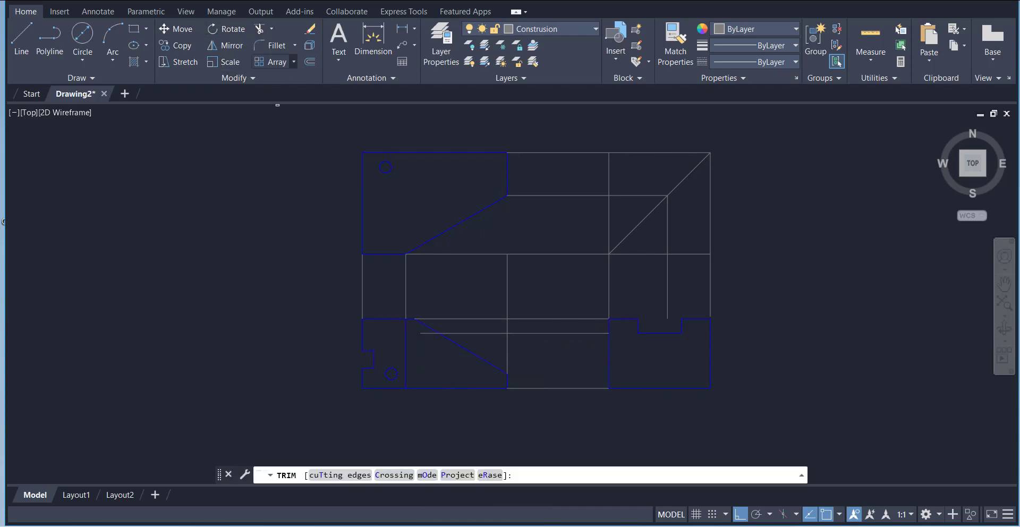
{"action": "left_click", "coordinate": [424, 333]}
{"action": "right_click", "coordinate": [295, 282]}
{"action": "left_click", "coordinate": [311, 226]}
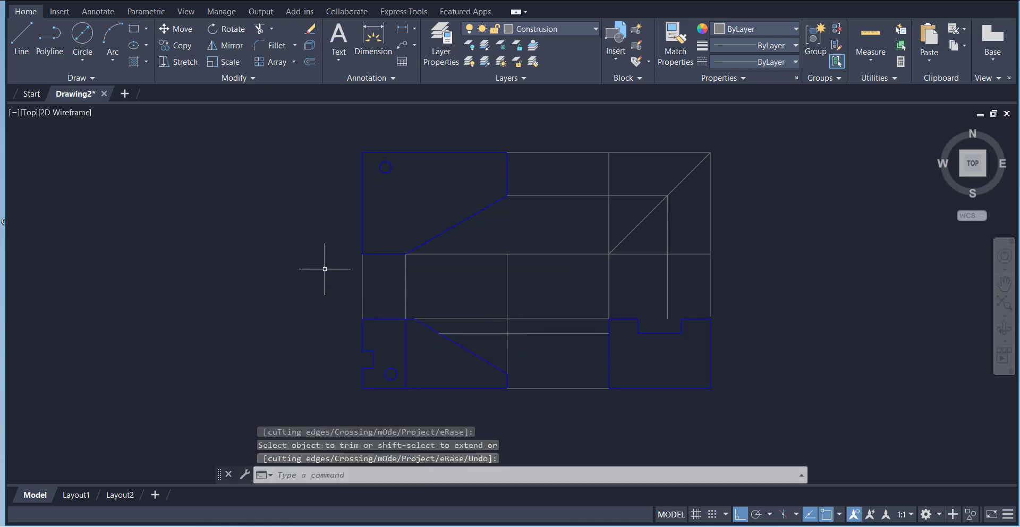
Make the Hidden layer current and draw a horizontal line from the projection's intersection with the sloped edge past the front view's left edge.
{"action": "left_click", "coordinate": [533, 29]}
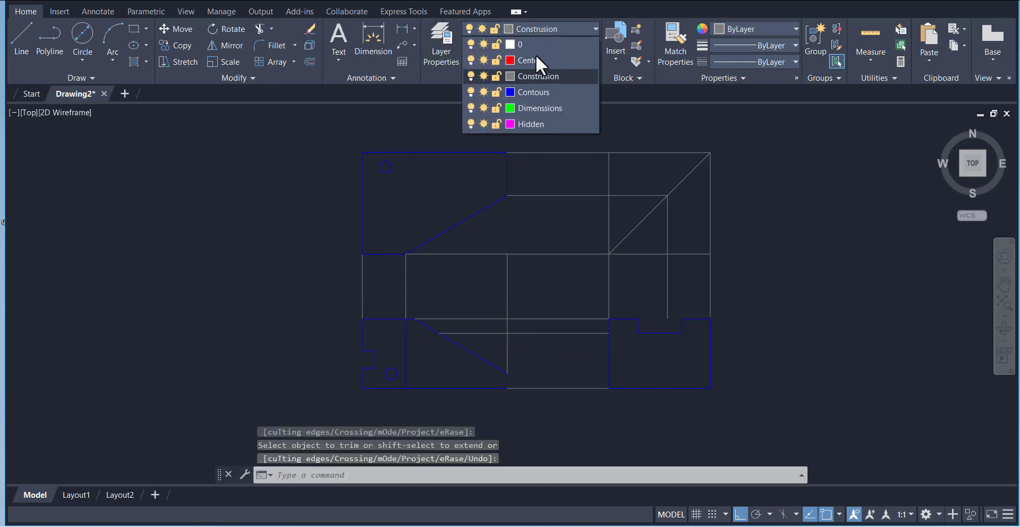
{"action": "left_click", "coordinate": [538, 120]}
{"action": "left_click", "coordinate": [22, 38]}
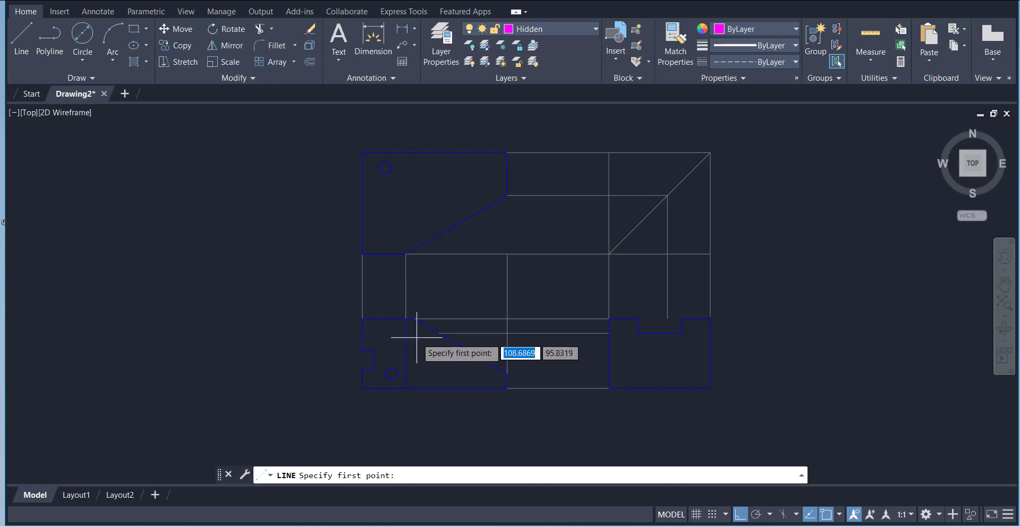
{"action": "left_click", "coordinate": [439, 332]}
{"action": "left_click", "coordinate": [337, 333]}
{"action": "right_click", "coordinate": [287, 282]}
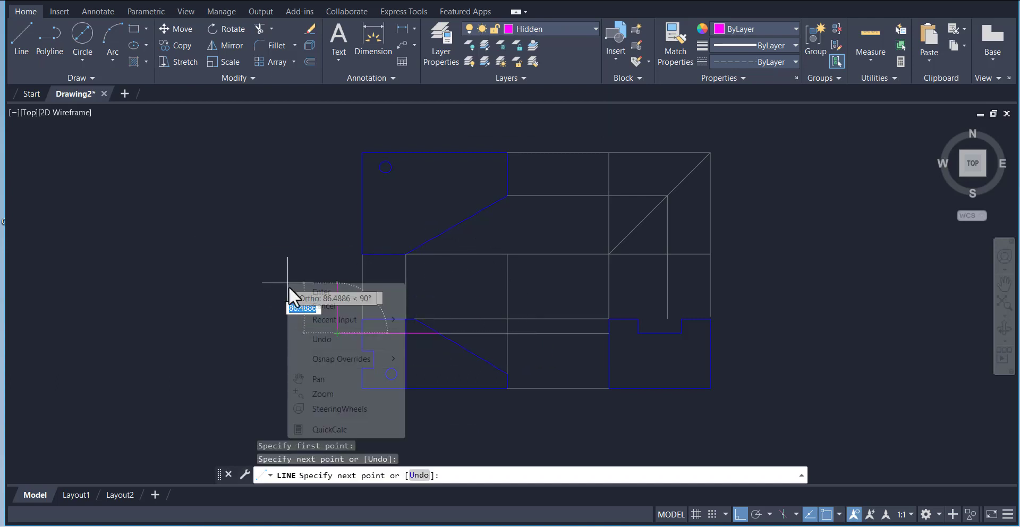
{"action": "left_click", "coordinate": [306, 294]}
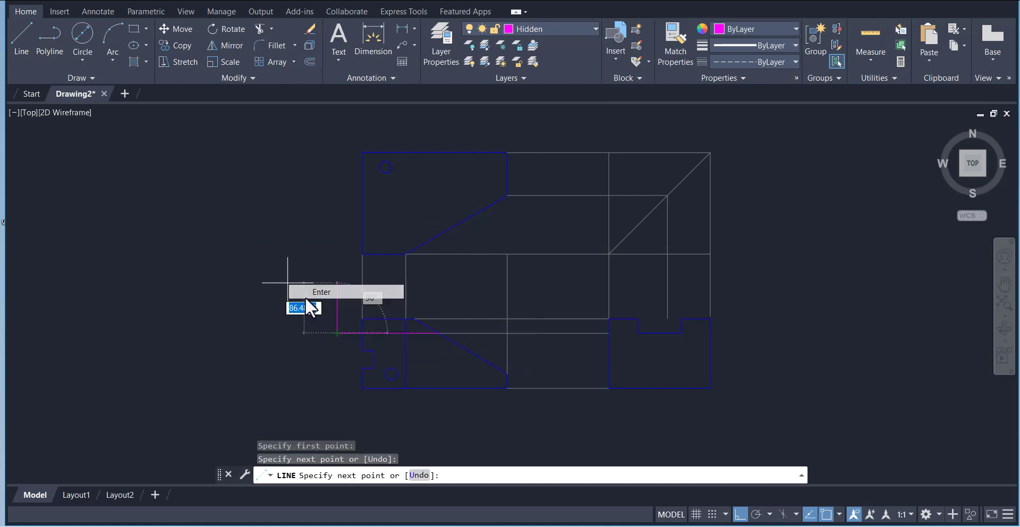
Trim the hidden line's overhang at the front view's left edge.
{"action": "left_click", "coordinate": [262, 29]}
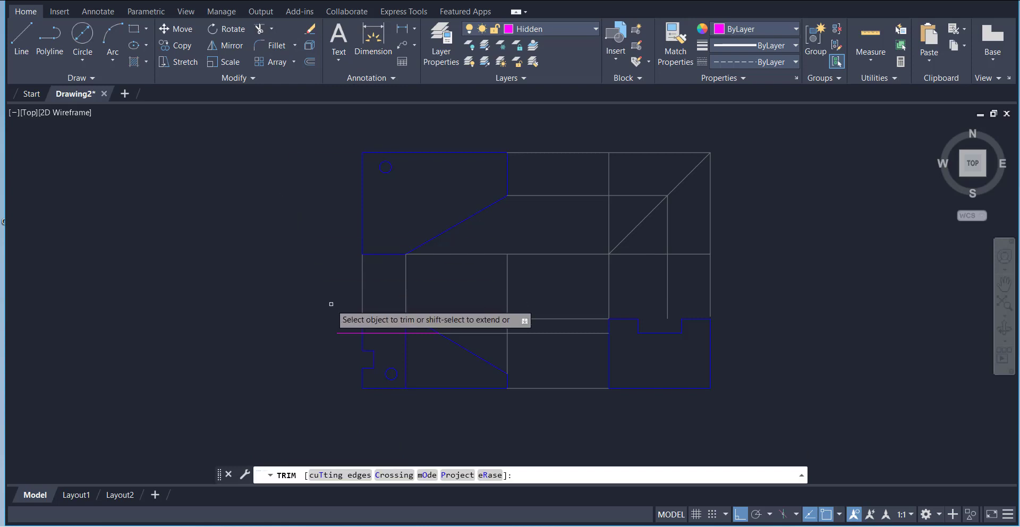
{"action": "left_click", "coordinate": [341, 333]}
{"action": "right_click", "coordinate": [287, 278]}
{"action": "left_click", "coordinate": [302, 285]}
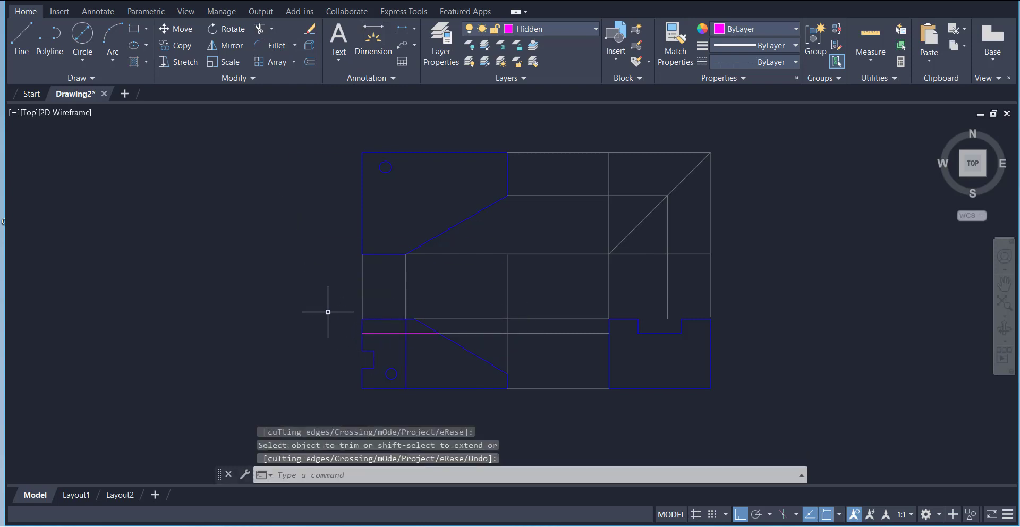
Set the linetype scale factor to 0.25.
{"action": "type", "text": "LTS"}
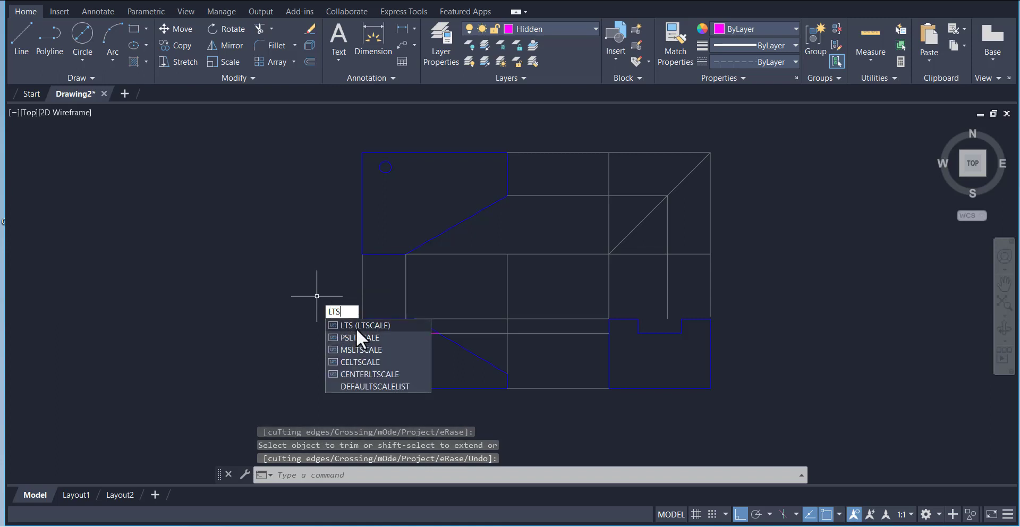
{"action": "left_click", "coordinate": [356, 327]}
{"action": "type", "text": ".2"}
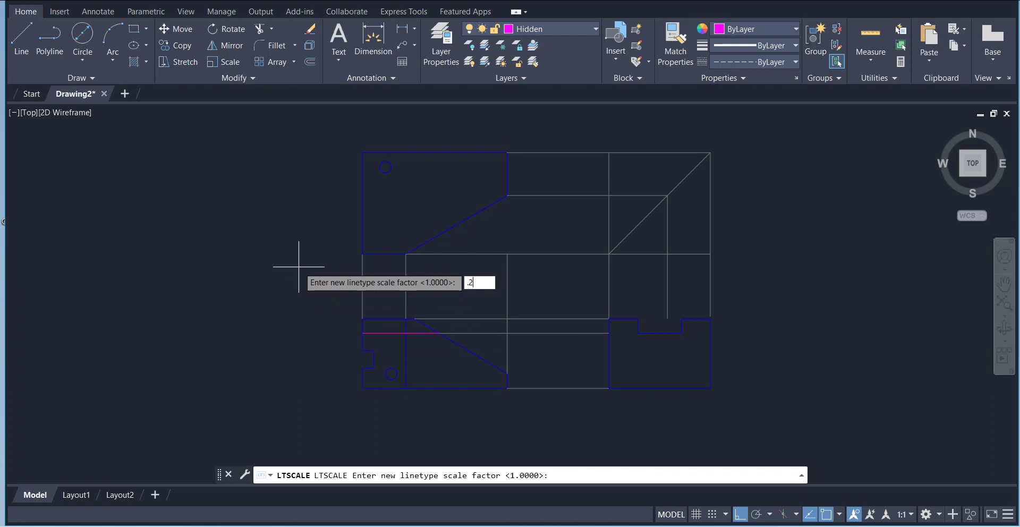
{"action": "type", "text": "5"}
{"action": "key", "text": "Return"}
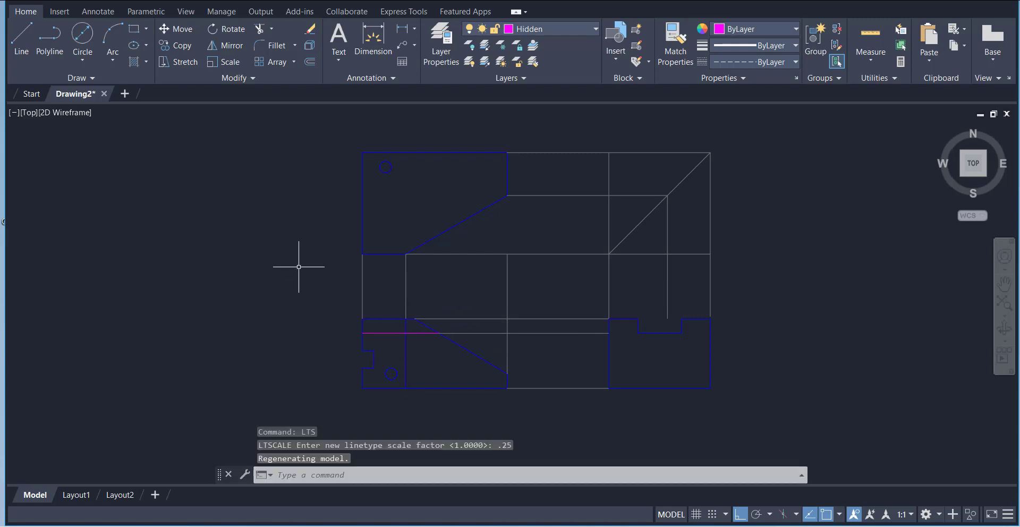
Check the Hidden layer's linetype in the layer properties.
{"action": "left_click", "coordinate": [553, 31]}
{"action": "left_click", "coordinate": [451, 56]}
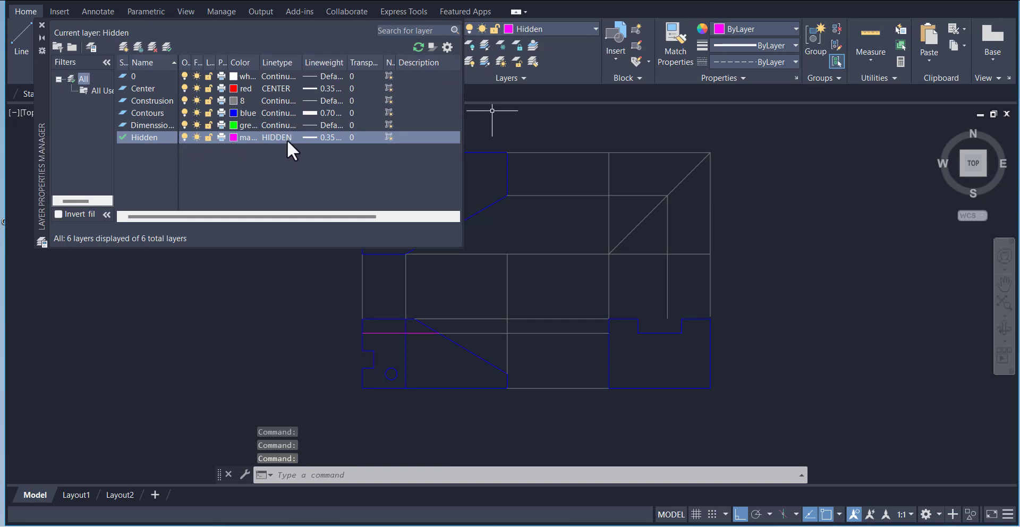
{"action": "left_click", "coordinate": [42, 25]}
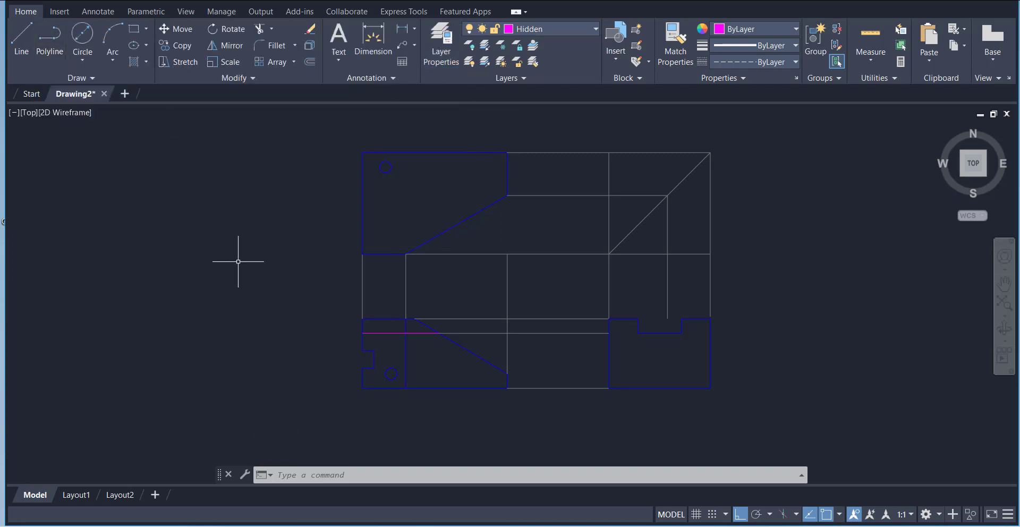
Set the linetype scale factor to 0.0125 and inspect the front view's hidden line.
{"action": "left_click", "coordinate": [364, 333]}
{"action": "type", "text": "Ly"}
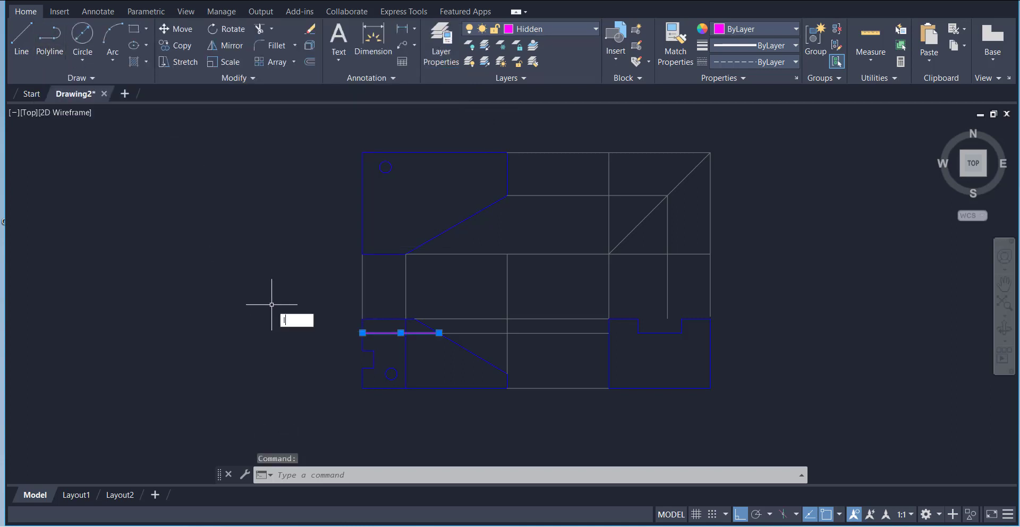
{"action": "type", "text": "T"}
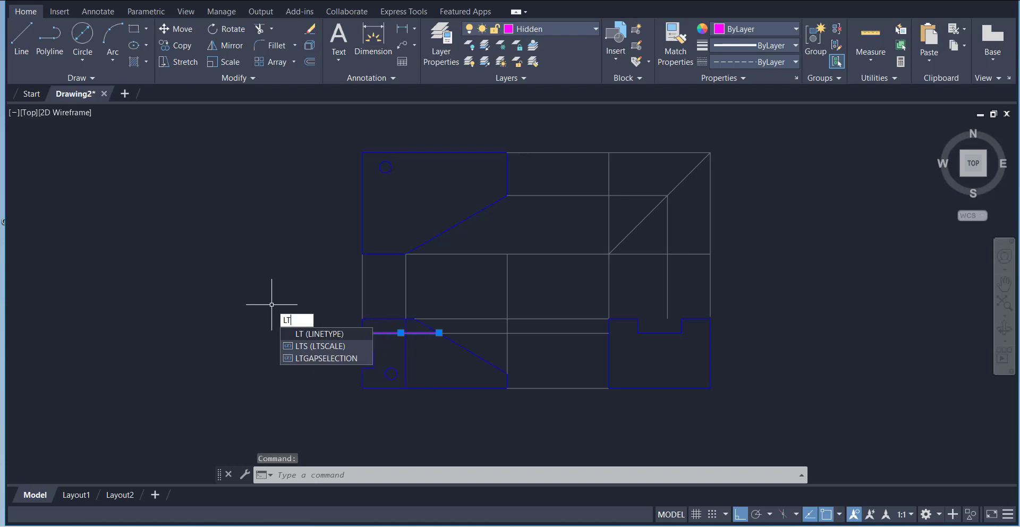
{"action": "left_click", "coordinate": [308, 346]}
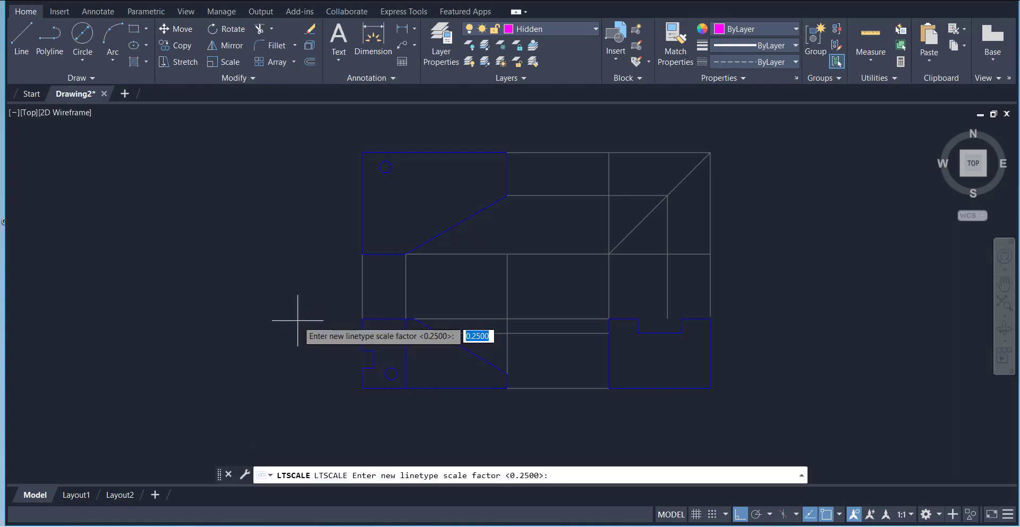
{"action": "type", "text": ".0125"}
{"action": "key", "text": "Return"}
{"action": "scroll", "coordinate": [399, 334], "scroll_direction": "up", "scroll_amount": 4}
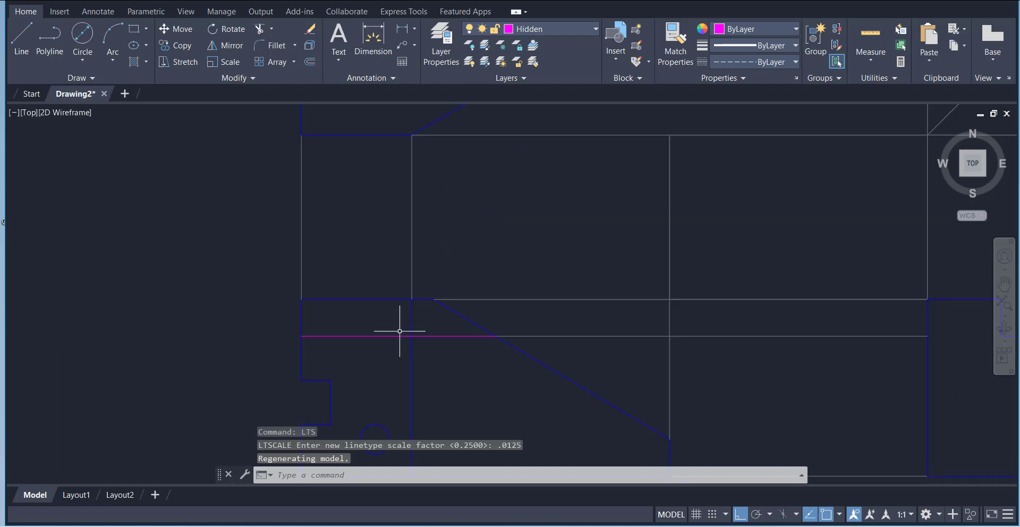
{"action": "scroll", "coordinate": [404, 309], "scroll_direction": "down", "scroll_amount": 4}
{"action": "scroll", "coordinate": [400, 312], "scroll_direction": "up", "scroll_amount": 4}
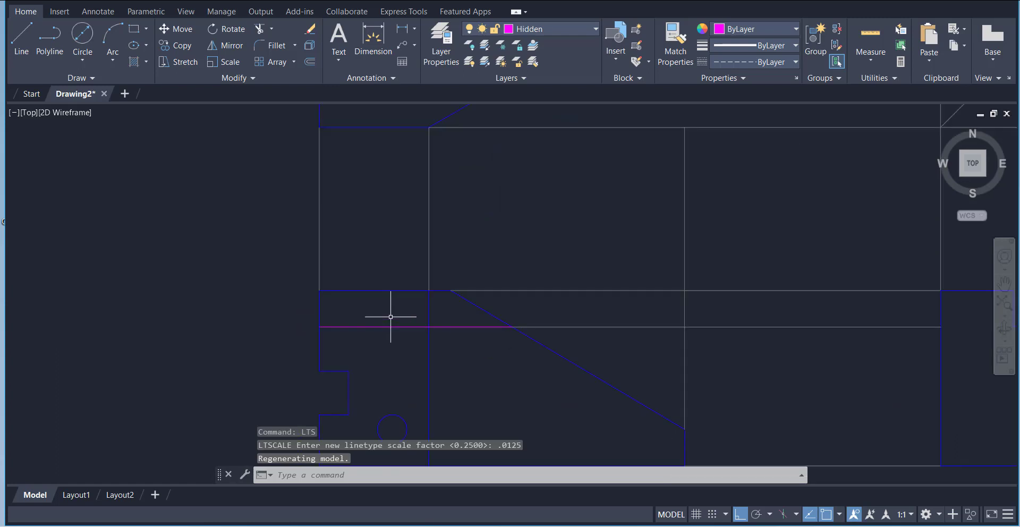
{"action": "scroll", "coordinate": [393, 319], "scroll_direction": "down", "scroll_amount": 2}
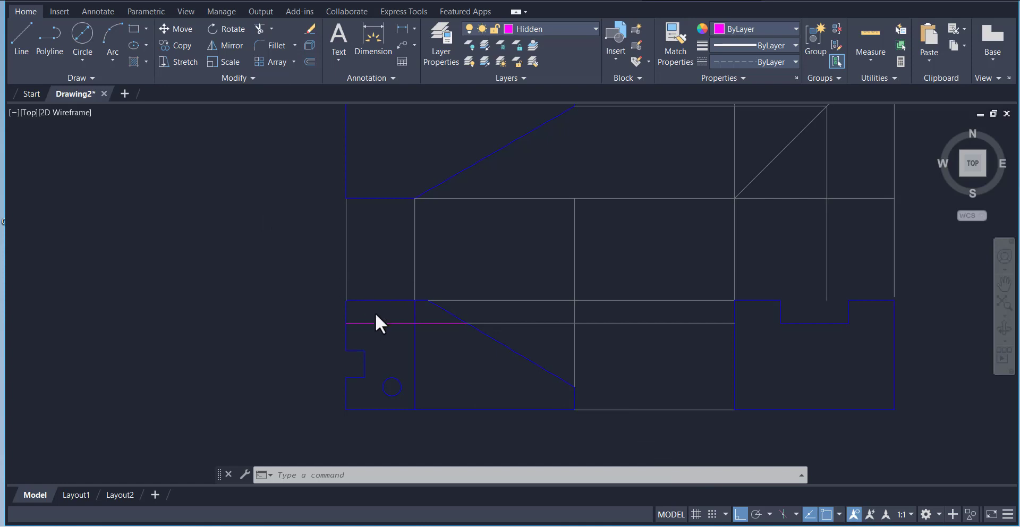
Check the Hidden layer's settings and the properties of the front view's hidden line.
{"action": "left_click", "coordinate": [435, 59]}
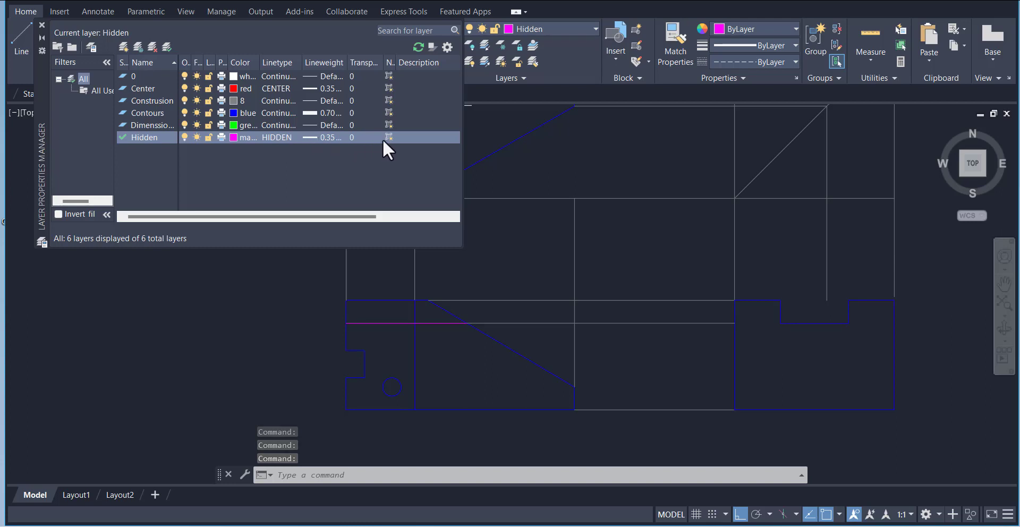
{"action": "left_click", "coordinate": [41, 24]}
{"action": "left_click", "coordinate": [397, 320]}
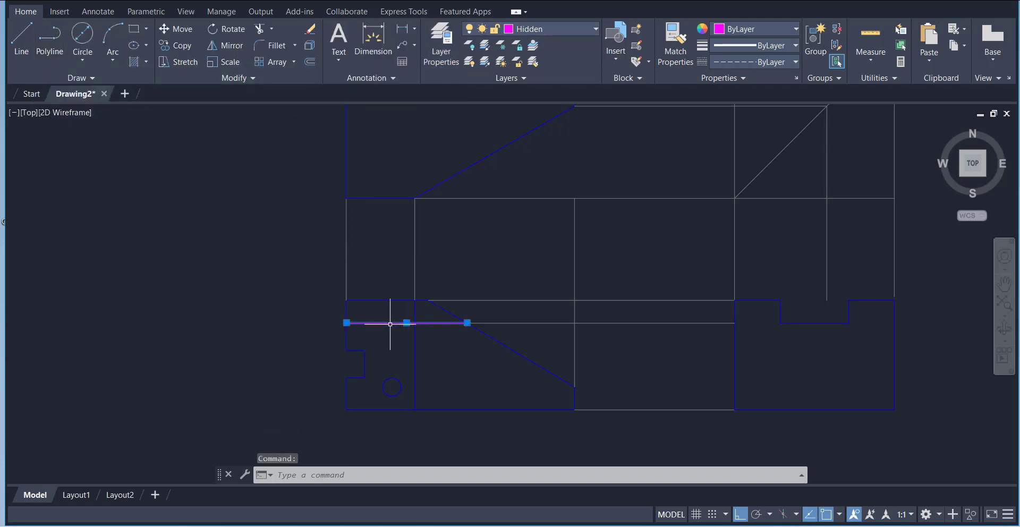
{"action": "right_click", "coordinate": [392, 310]}
{"action": "left_click", "coordinate": [441, 504]}
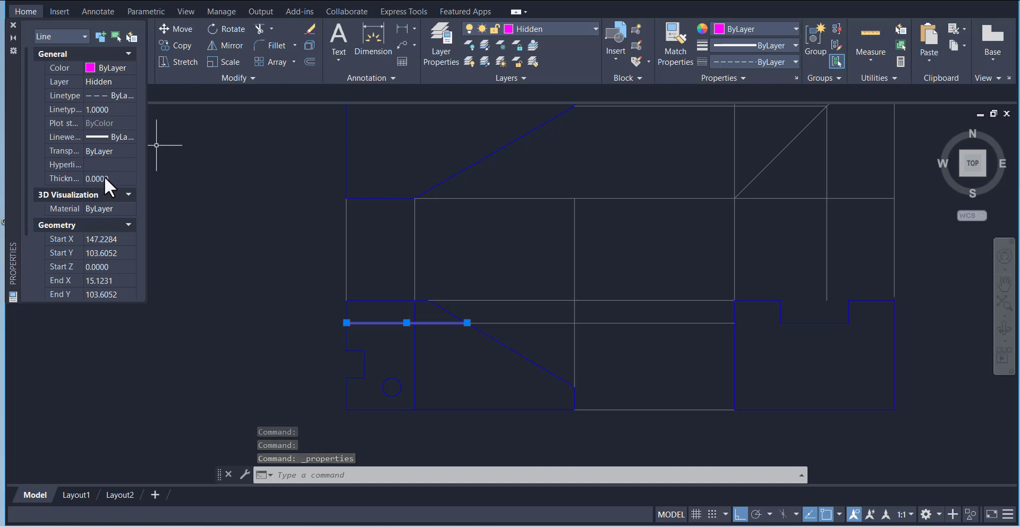
{"action": "scroll", "coordinate": [103, 216], "scroll_direction": "down", "scroll_amount": 3}
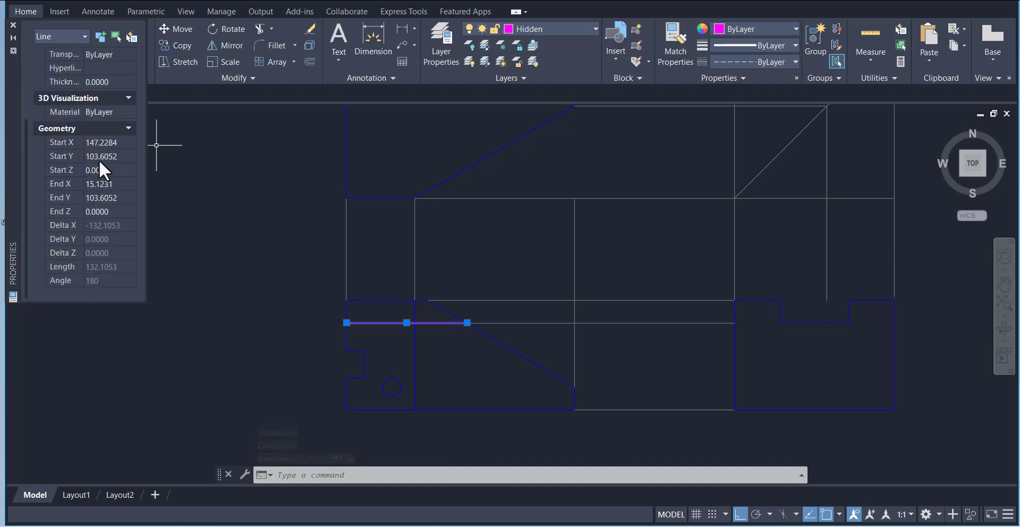
{"action": "scroll", "coordinate": [107, 163], "scroll_direction": "up", "scroll_amount": 3}
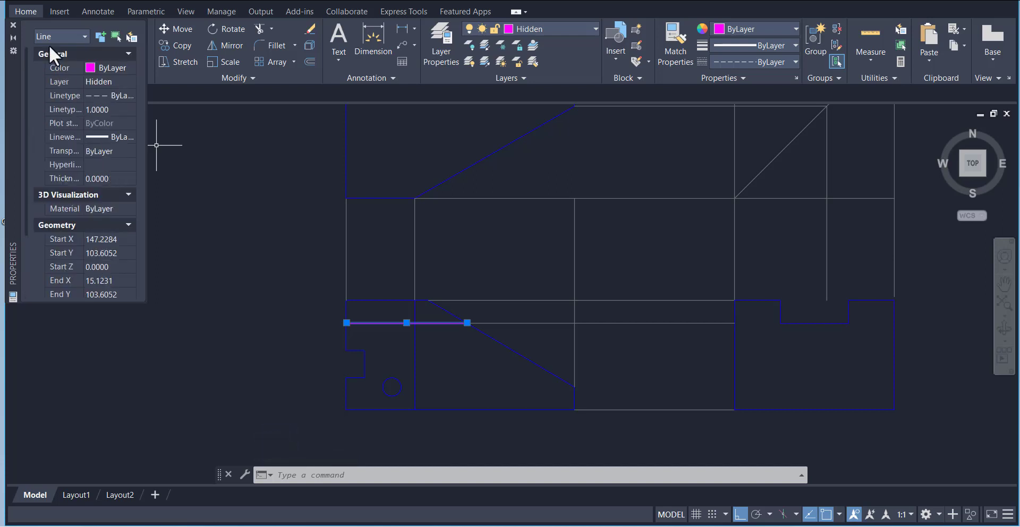
{"action": "left_click", "coordinate": [13, 26]}
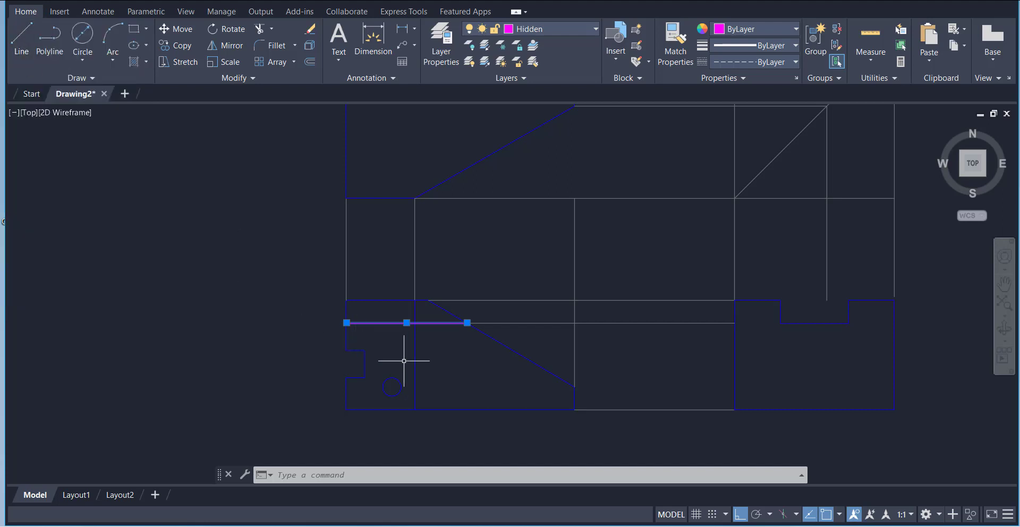
{"action": "key", "text": "Escape"}
Inspect the front view's hidden line up close and review its linetype, linetype scale and geometry properties.
{"action": "scroll", "coordinate": [395, 351], "scroll_direction": "up", "scroll_amount": 5}
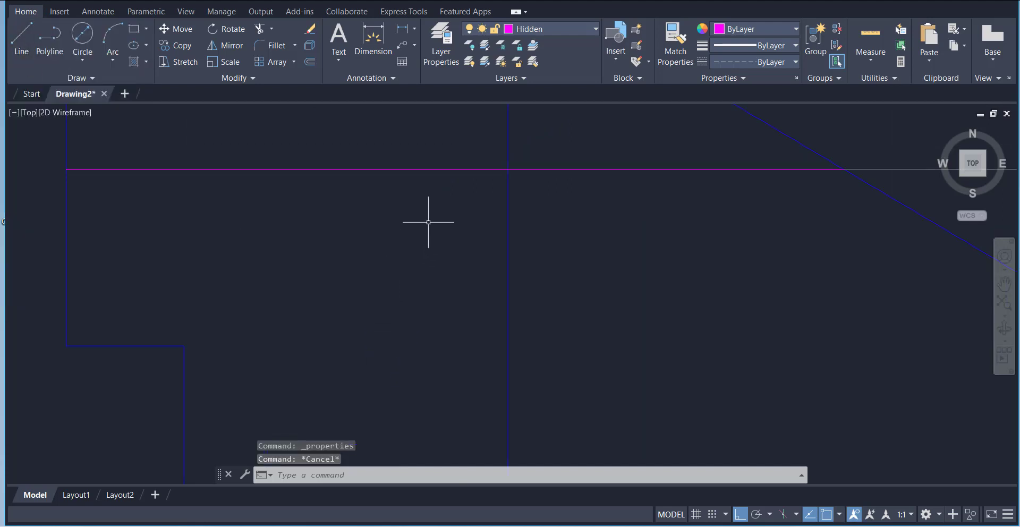
{"action": "scroll", "coordinate": [423, 182], "scroll_direction": "down", "scroll_amount": 2}
{"action": "scroll", "coordinate": [423, 182], "scroll_direction": "down", "scroll_amount": 4}
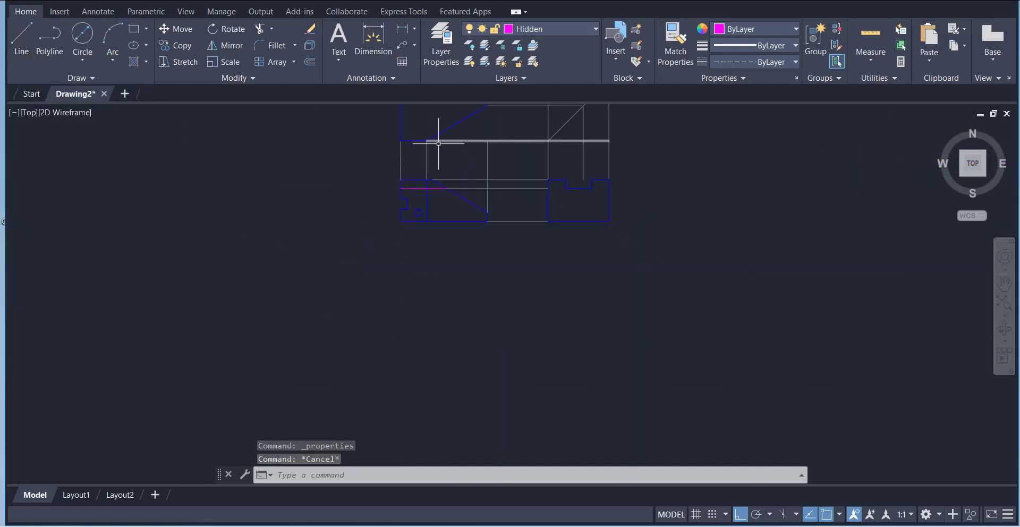
{"action": "middle_click", "coordinate": [440, 172]}
{"action": "middle_click", "coordinate": [440, 172]}
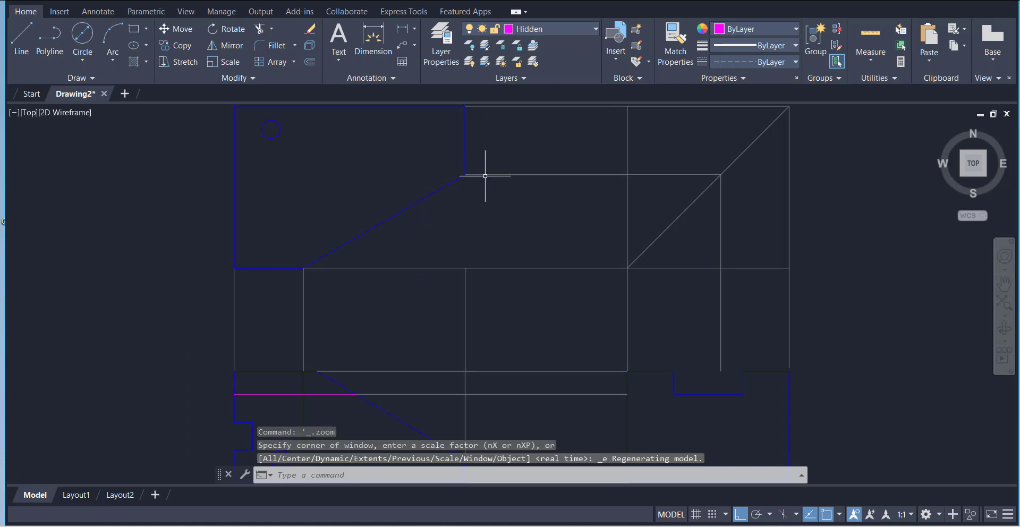
{"action": "scroll", "coordinate": [486, 175], "scroll_direction": "down", "scroll_amount": 2}
{"action": "scroll", "coordinate": [376, 296], "scroll_direction": "up", "scroll_amount": 2}
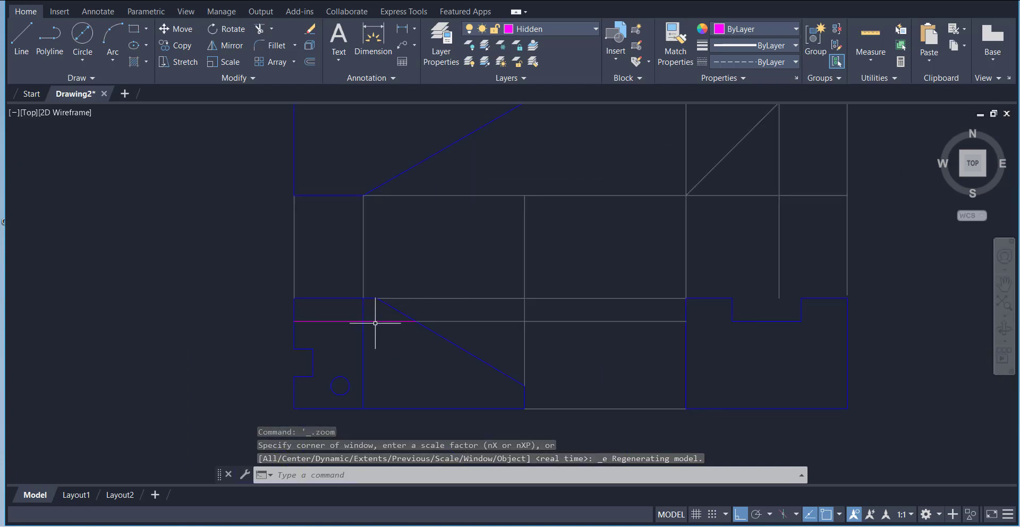
{"action": "left_click", "coordinate": [375, 322]}
{"action": "right_click", "coordinate": [375, 321]}
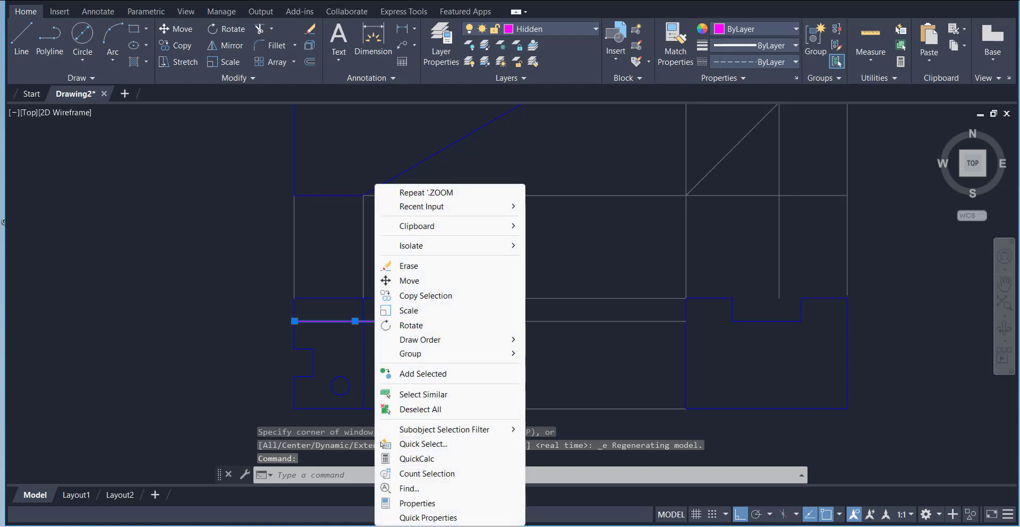
{"action": "left_click", "coordinate": [418, 503]}
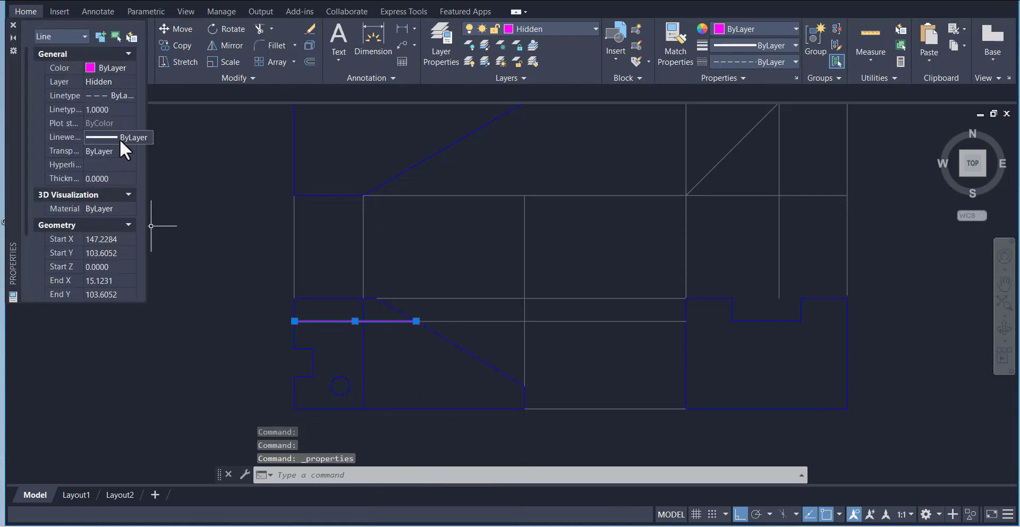
{"action": "scroll", "coordinate": [122, 186], "scroll_direction": "down", "scroll_amount": 3}
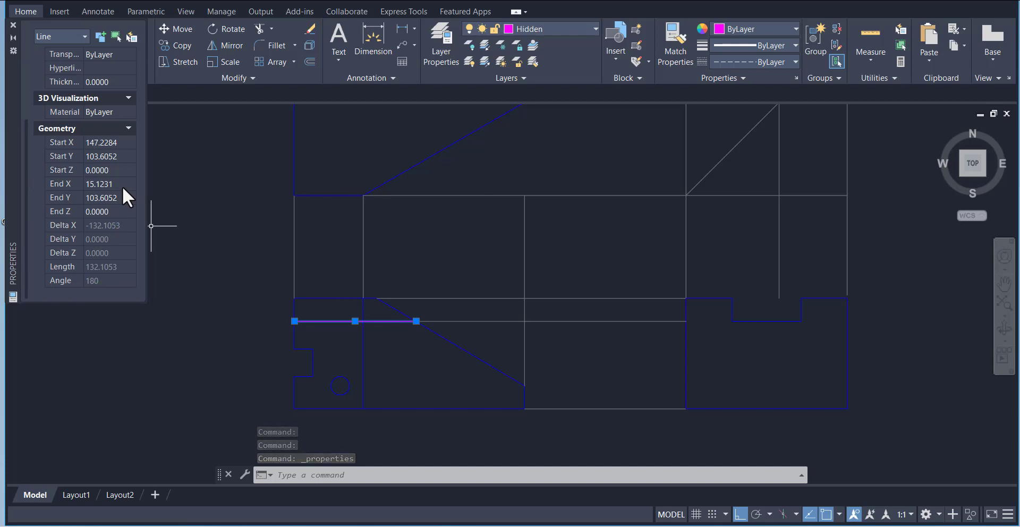
{"action": "scroll", "coordinate": [123, 187], "scroll_direction": "up", "scroll_amount": 3}
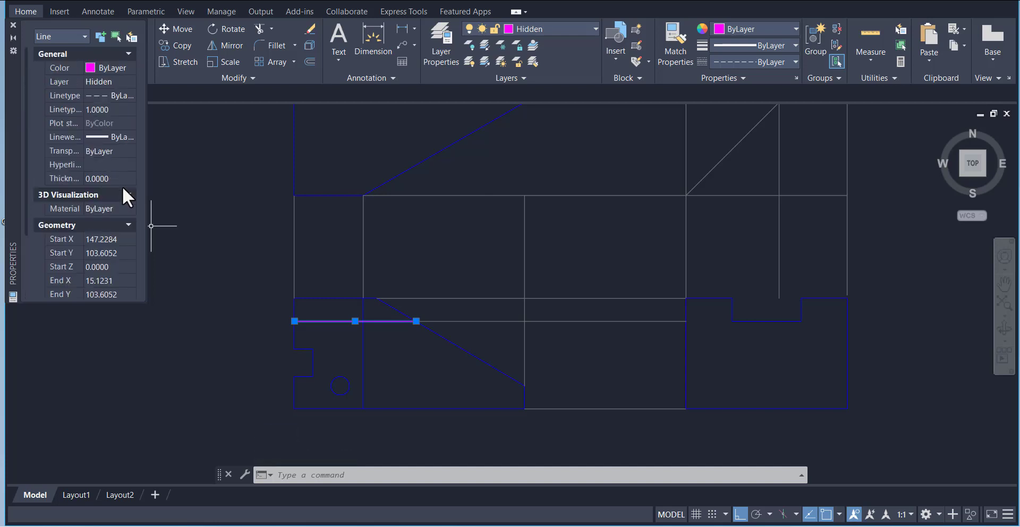
{"action": "left_click", "coordinate": [113, 110]}
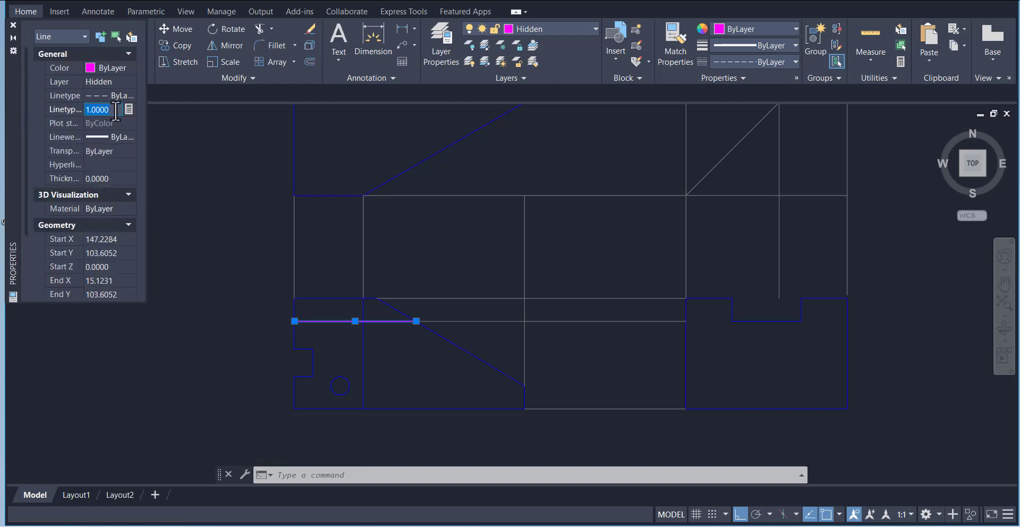
{"action": "left_click", "coordinate": [13, 25]}
{"action": "key", "text": "Escape"}
Check the linetype assigned to the Hidden layer in the layer properties.
{"action": "scroll", "coordinate": [276, 315], "scroll_direction": "down", "scroll_amount": 4}
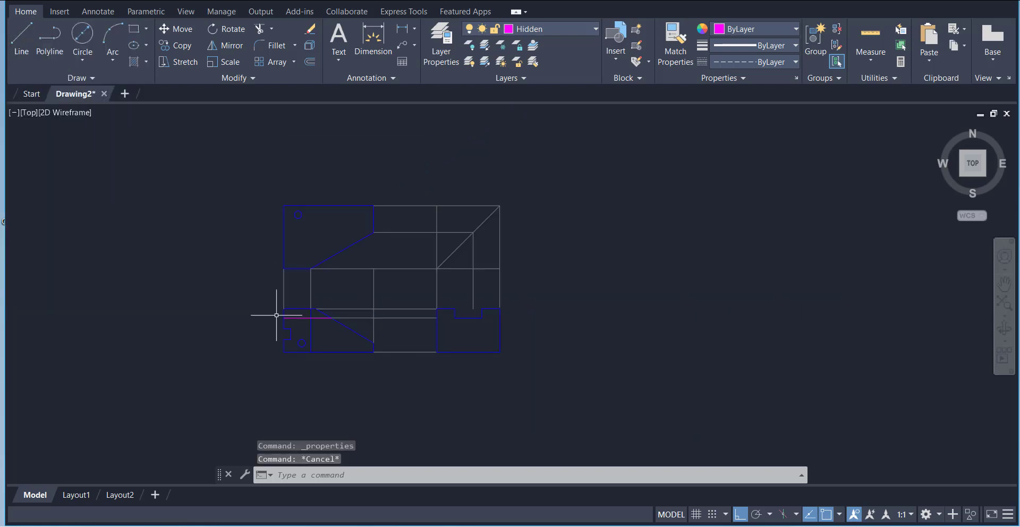
{"action": "scroll", "coordinate": [229, 279], "scroll_direction": "up", "scroll_amount": 2}
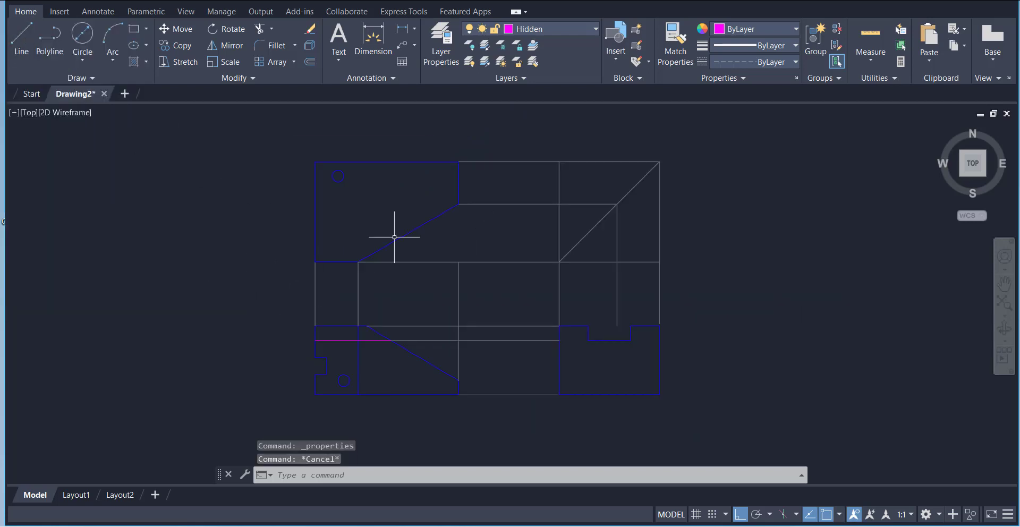
{"action": "left_click", "coordinate": [563, 27]}
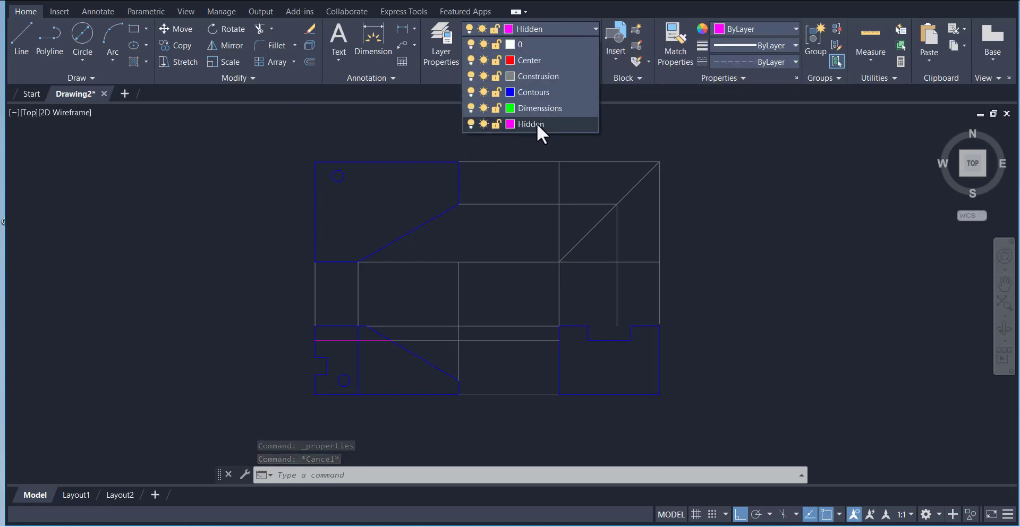
{"action": "left_click", "coordinate": [444, 55]}
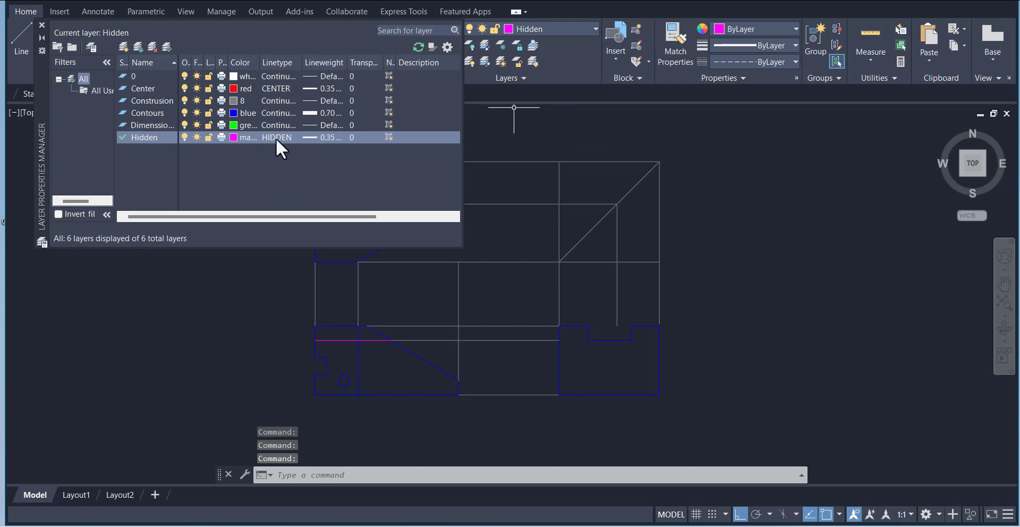
{"action": "left_click", "coordinate": [41, 24]}
Set the linetype scale factor to .25 and inspect the hidden line across the views.
{"action": "type", "text": "LTS"}
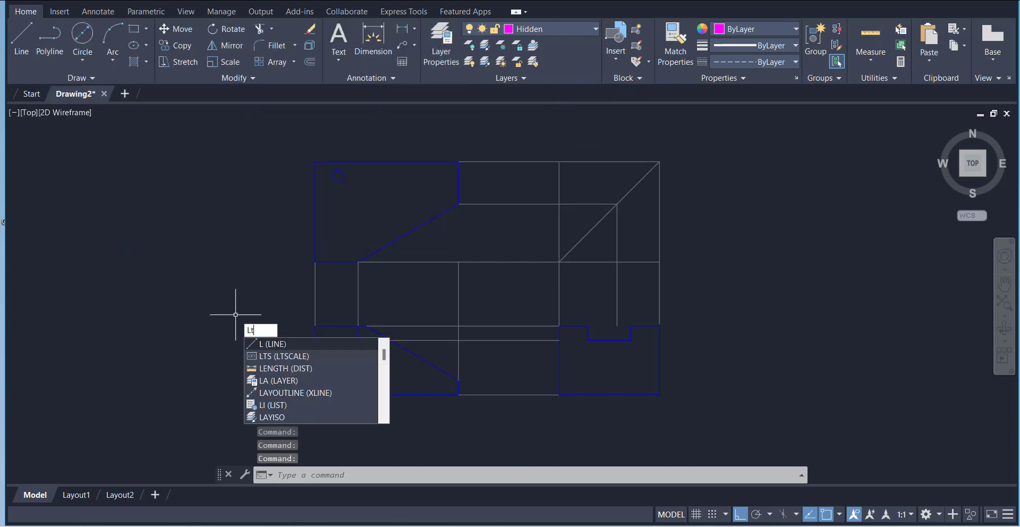
{"action": "left_click", "coordinate": [285, 345]}
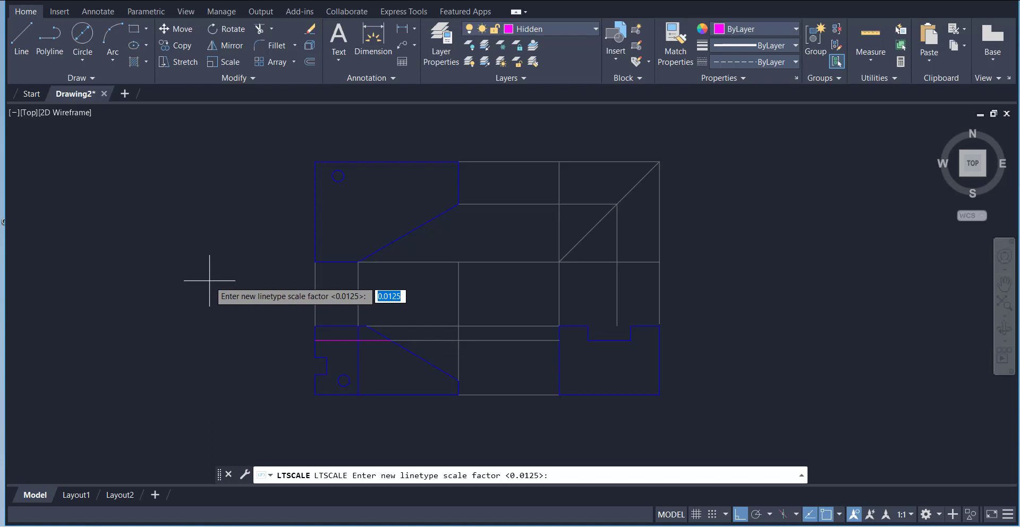
{"action": "type", "text": ".25"}
{"action": "key", "text": "Return"}
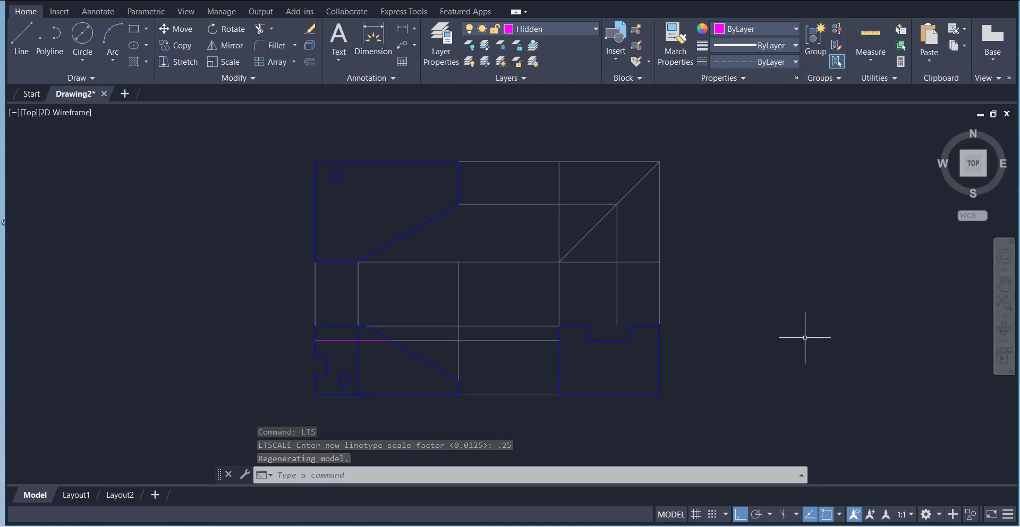
{"action": "scroll", "coordinate": [502, 275], "scroll_direction": "down", "scroll_amount": 2}
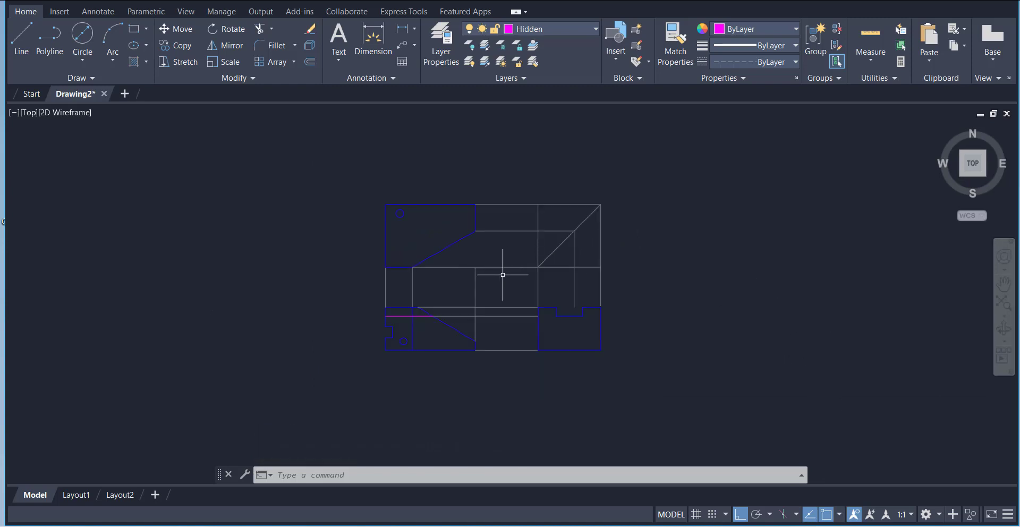
{"action": "scroll", "coordinate": [502, 274], "scroll_direction": "down", "scroll_amount": 1}
{"action": "scroll", "coordinate": [434, 278], "scroll_direction": "up", "scroll_amount": 3}
{"action": "scroll", "coordinate": [690, 310], "scroll_direction": "up", "scroll_amount": 2}
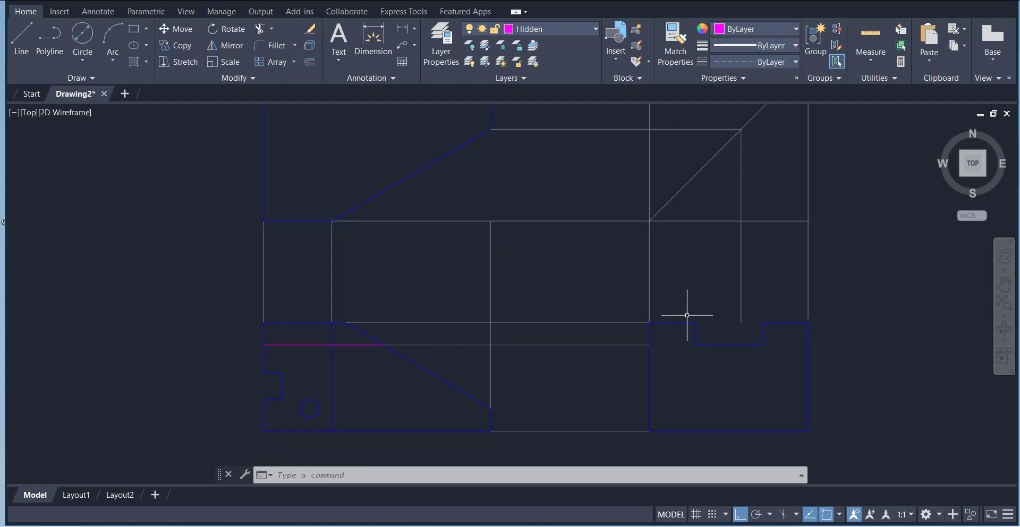
{"action": "scroll", "coordinate": [644, 328], "scroll_direction": "down", "scroll_amount": 2}
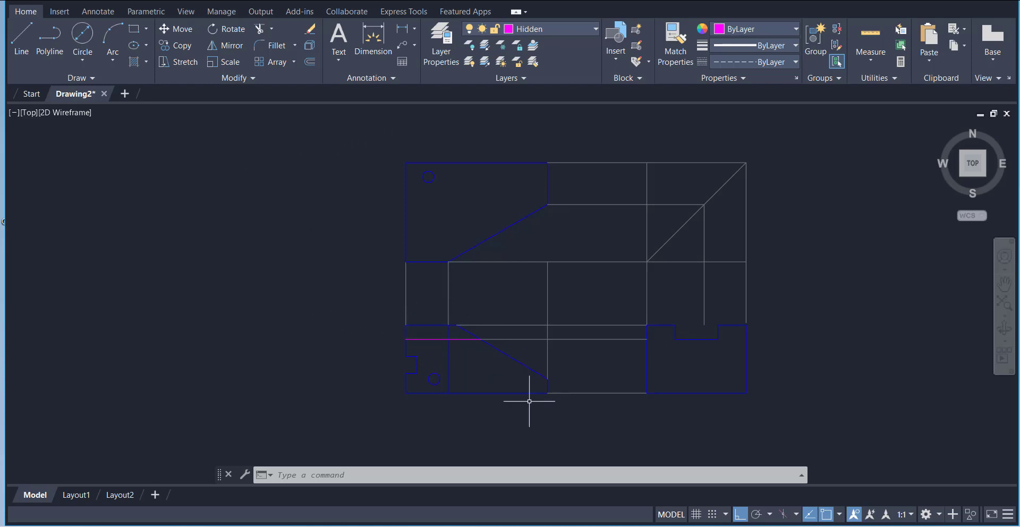
Switch to Paint, undo the red annotations on the Angle Slider reference, and mark the notch's lower sloped edge.
{"action": "key", "text": "alt+Tab"}
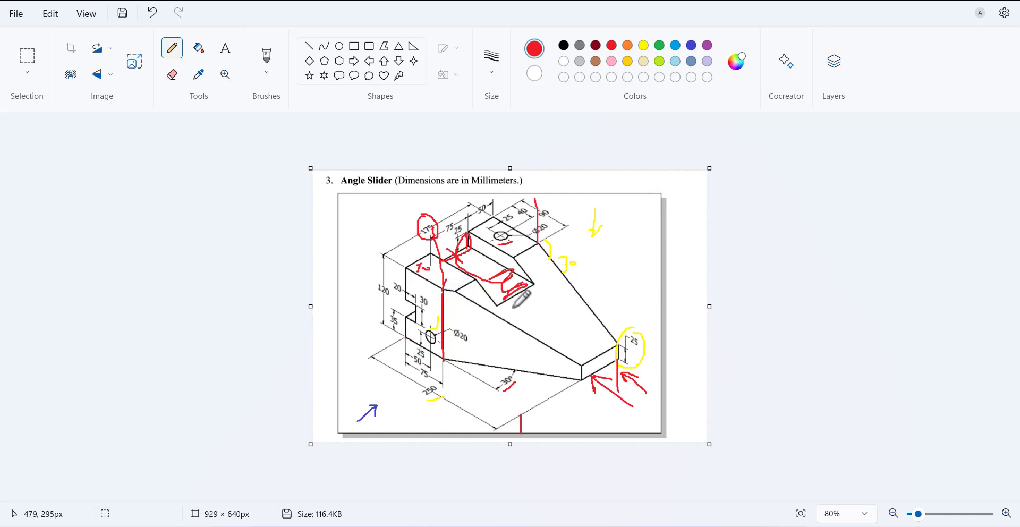
{"action": "mouse_move", "coordinate": [494, 306]}
{"action": "left_mouse_down"}
{"action": "mouse_move", "coordinate": [543, 270]}
{"action": "mouse_move", "coordinate": [475, 229]}
{"action": "mouse_move", "coordinate": [446, 275]}
{"action": "mouse_move", "coordinate": [509, 304]}
{"action": "left_mouse_up"}
{"action": "left_click", "coordinate": [154, 15]}
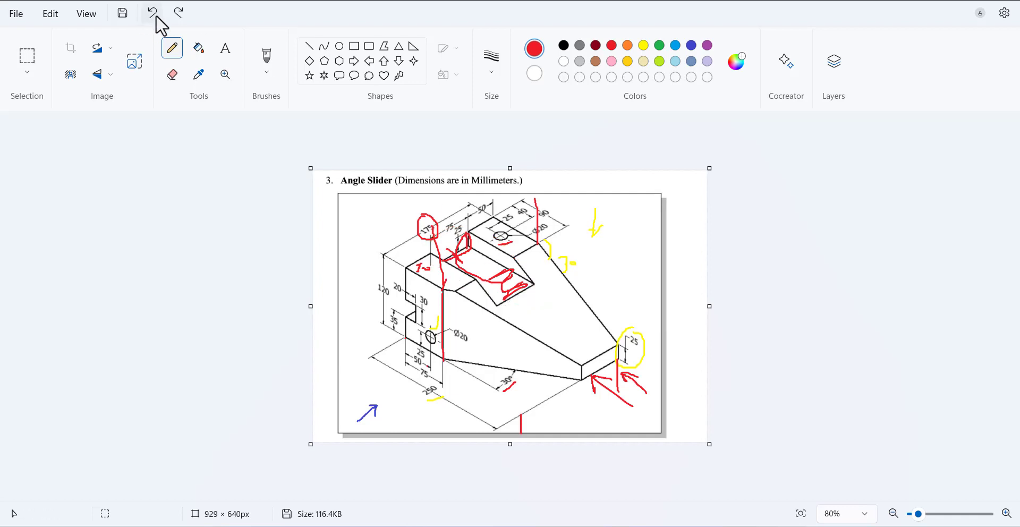
{"action": "left_click", "coordinate": [155, 16]}
{"action": "left_click", "coordinate": [156, 16]}
{"action": "left_click", "coordinate": [156, 16]}
{"action": "left_click", "coordinate": [156, 16]}
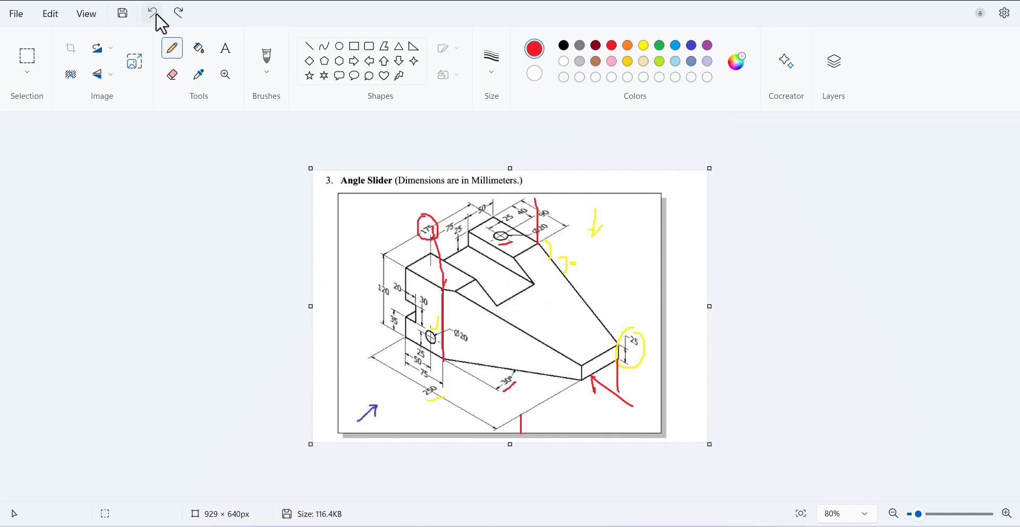
{"action": "left_click", "coordinate": [156, 16]}
{"action": "left_click", "coordinate": [156, 16]}
{"action": "left_click", "coordinate": [156, 16]}
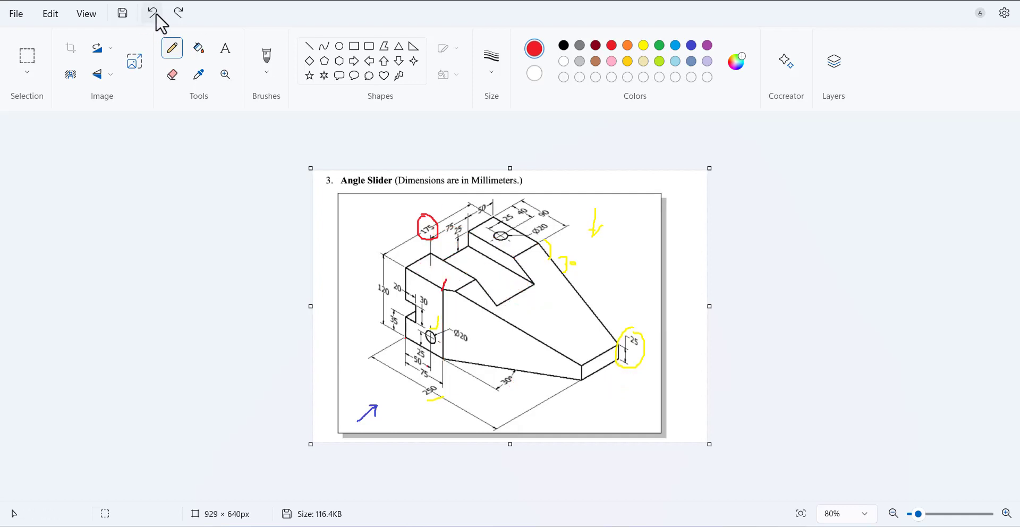
{"action": "left_click_drag", "start_coordinate": [511, 302], "coordinate": [538, 289]}
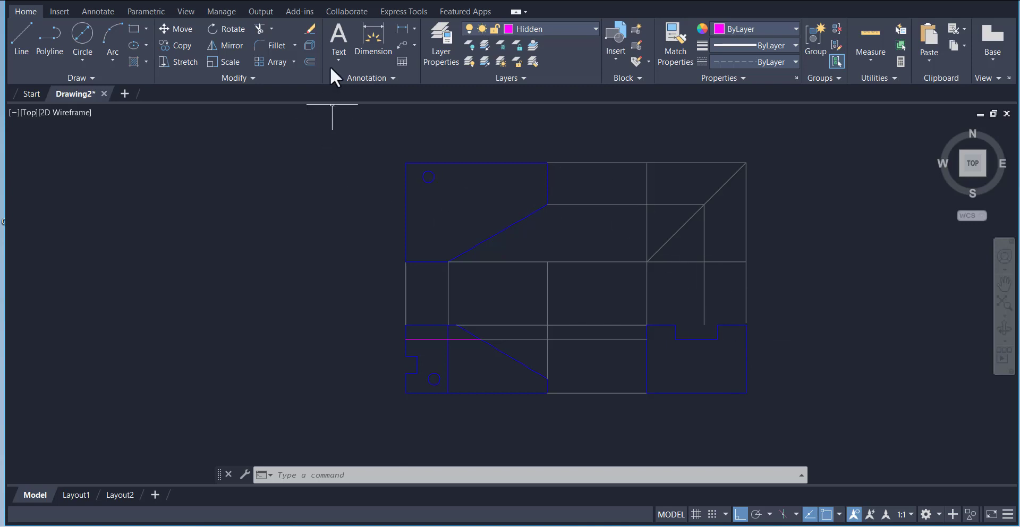
Make Construsion the current layer and draw a vertical line from the side view notch's upper-right corner up toward the diagonal mitre line.
{"action": "left_click", "coordinate": [537, 30]}
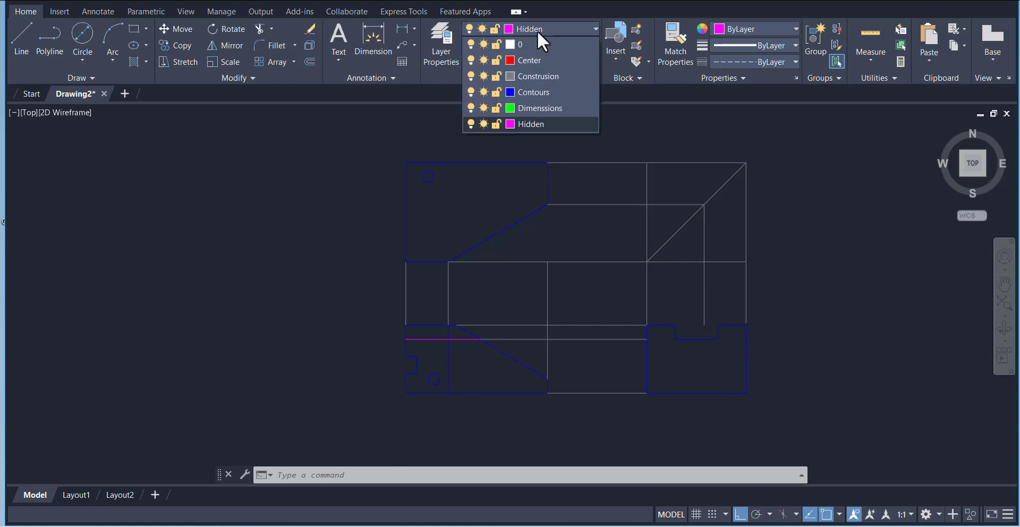
{"action": "left_click", "coordinate": [545, 74]}
{"action": "type", "text": "l"}
{"action": "key", "text": "Return"}
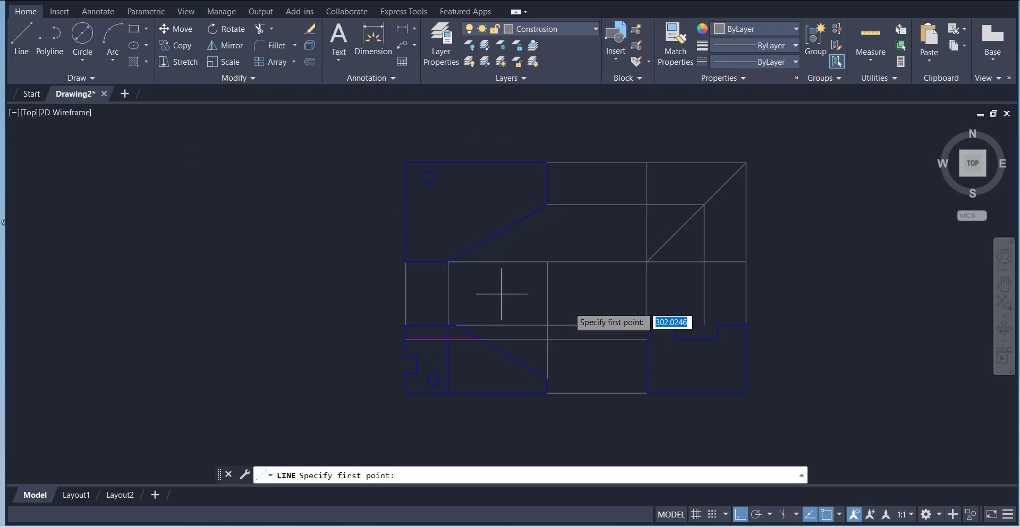
{"action": "left_click", "coordinate": [718, 325]}
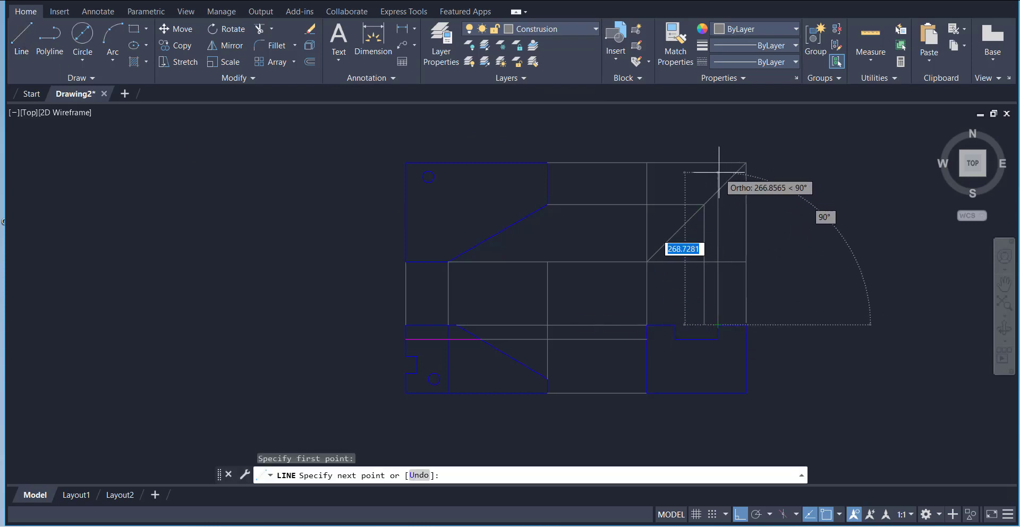
{"action": "scroll", "coordinate": [707, 168], "scroll_direction": "up", "scroll_amount": 2}
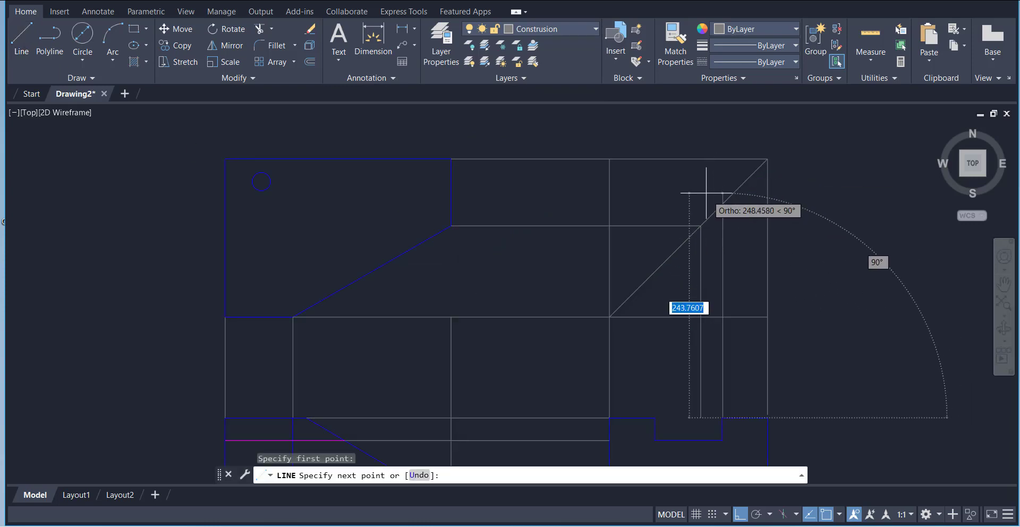
{"action": "left_click", "coordinate": [744, 218]}
{"action": "right_click", "coordinate": [803, 190]}
{"action": "left_click", "coordinate": [811, 196]}
{"action": "right_click", "coordinate": [830, 196]}
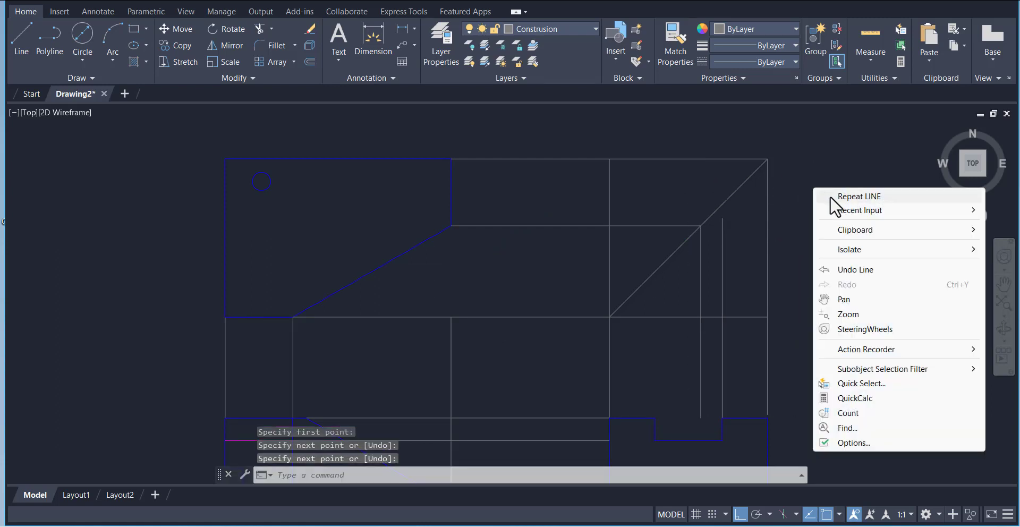
Draw a vertical construction line from the side view notch's upper-left corner up to the diagonal mitre line.
{"action": "left_click", "coordinate": [840, 197]}
{"action": "left_click", "coordinate": [655, 418]}
{"action": "left_click", "coordinate": [659, 274]}
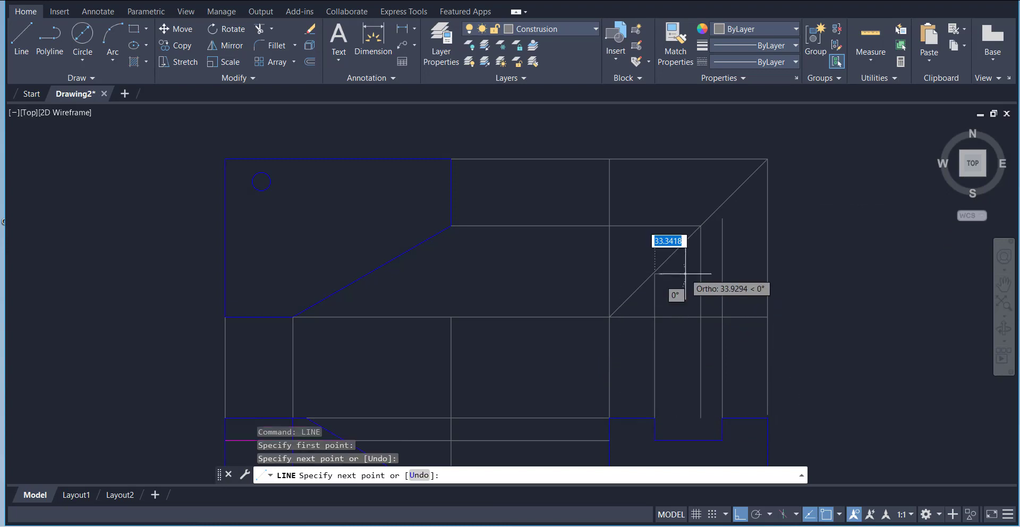
{"action": "right_click", "coordinate": [684, 286]}
{"action": "left_click", "coordinate": [695, 288]}
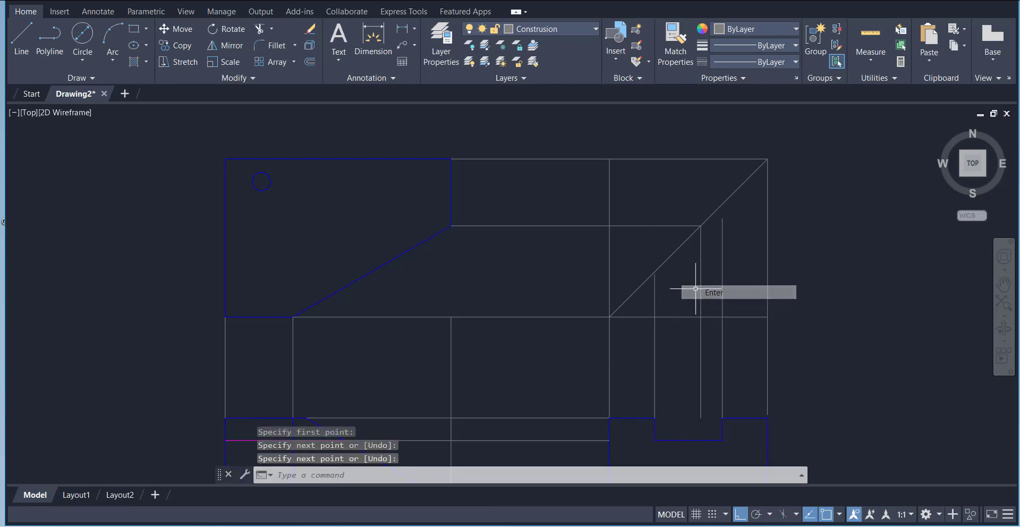
Extend the vertical projection lines from the notch's corners to meet the diagonal mitre line.
{"action": "left_click", "coordinate": [268, 33]}
{"action": "left_click", "coordinate": [288, 74]}
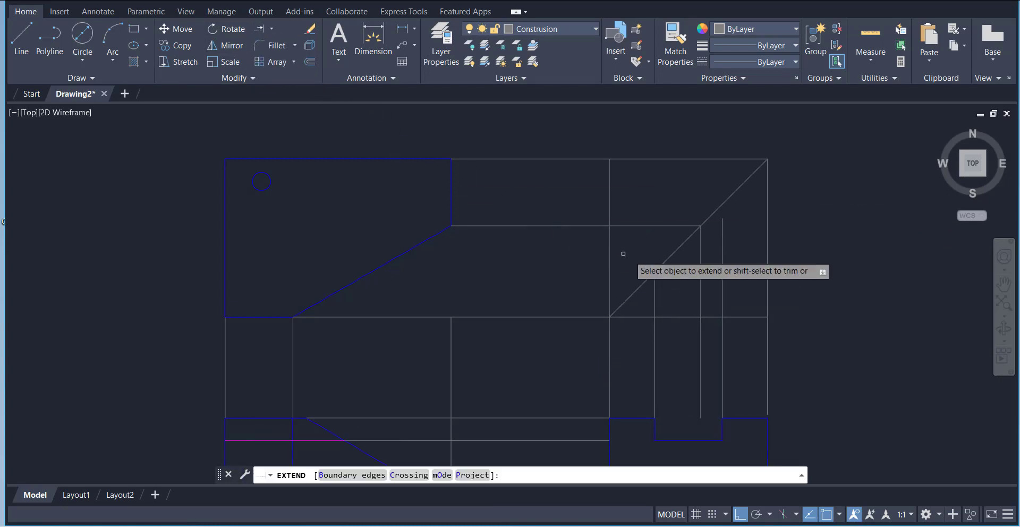
{"action": "left_click", "coordinate": [722, 240]}
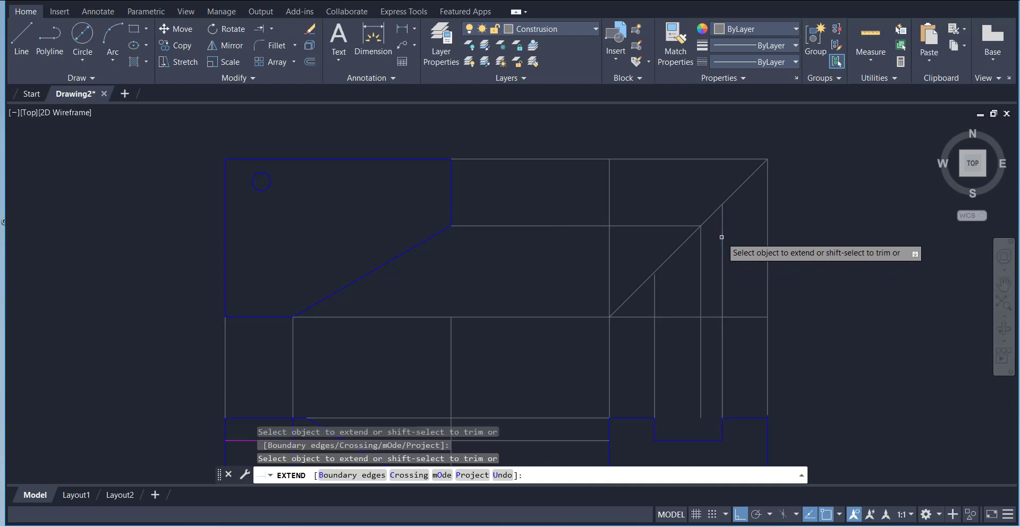
{"action": "left_click", "coordinate": [653, 291]}
{"action": "right_click", "coordinate": [650, 250]}
{"action": "left_click", "coordinate": [670, 255]}
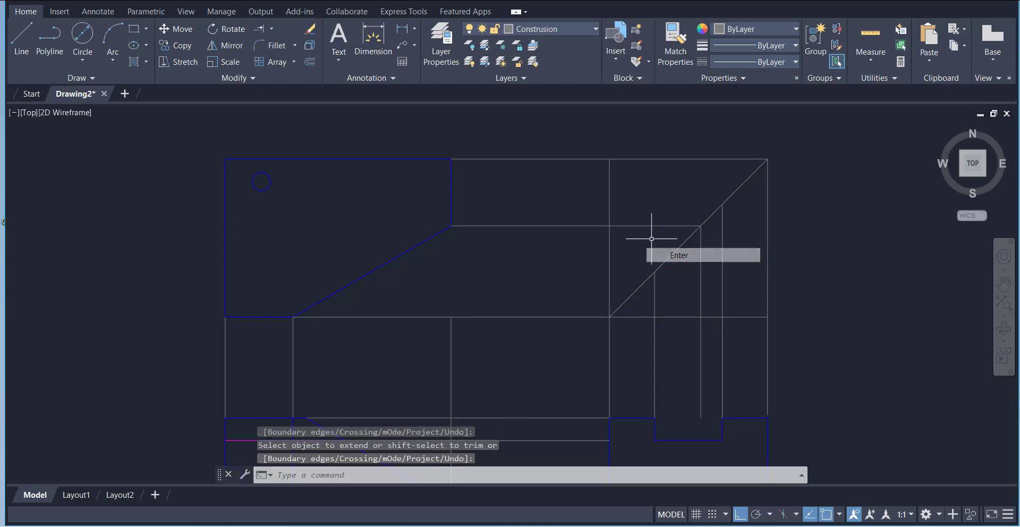
Draw a horizontal construction line from the notch's right projection on the mitre line toward the top view.
{"action": "left_click", "coordinate": [24, 36]}
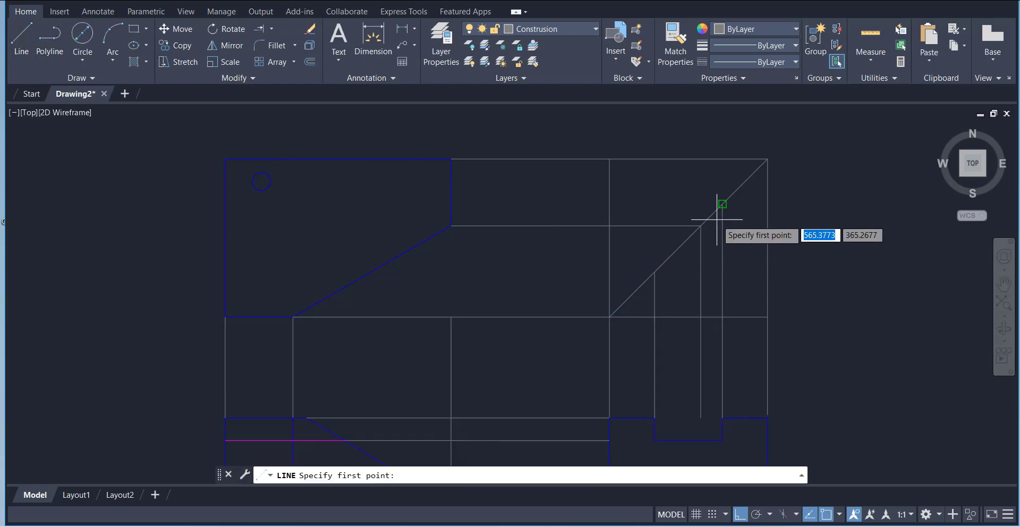
{"action": "left_click", "coordinate": [721, 202]}
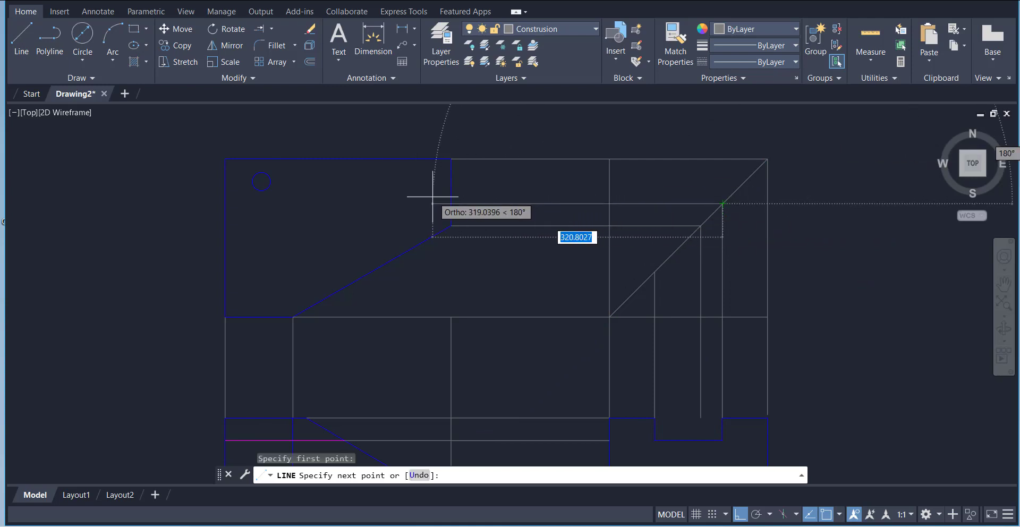
{"action": "left_click", "coordinate": [485, 208]}
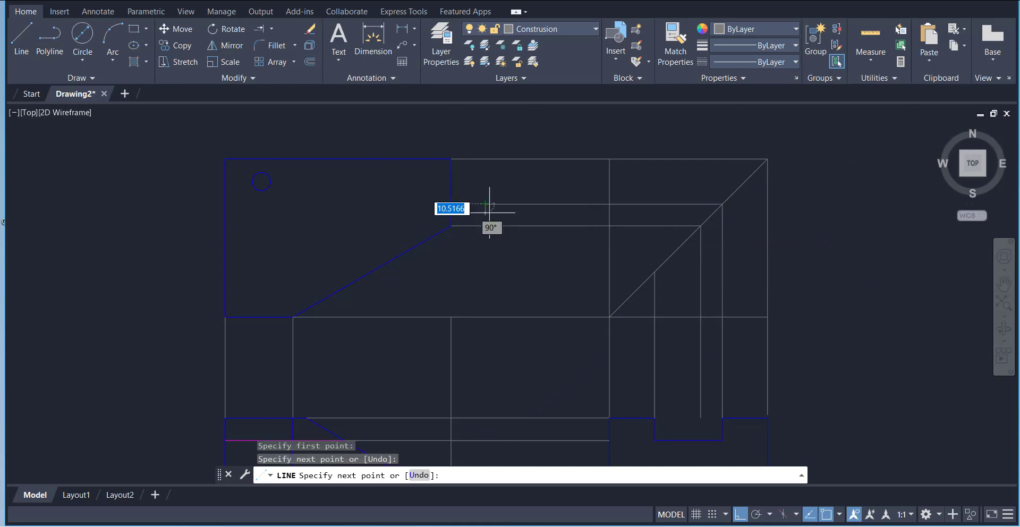
{"action": "right_click", "coordinate": [497, 241]}
{"action": "left_click", "coordinate": [525, 247]}
Draw a horizontal construction line from the notch's left projection on the mitre line toward the top view.
{"action": "right_click", "coordinate": [518, 249]}
{"action": "left_click", "coordinate": [526, 254]}
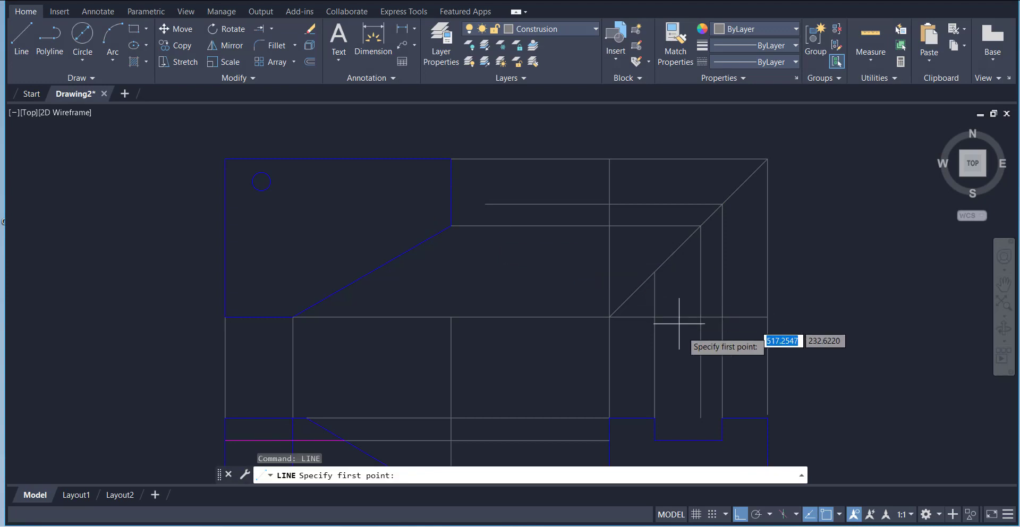
{"action": "left_click", "coordinate": [654, 272]}
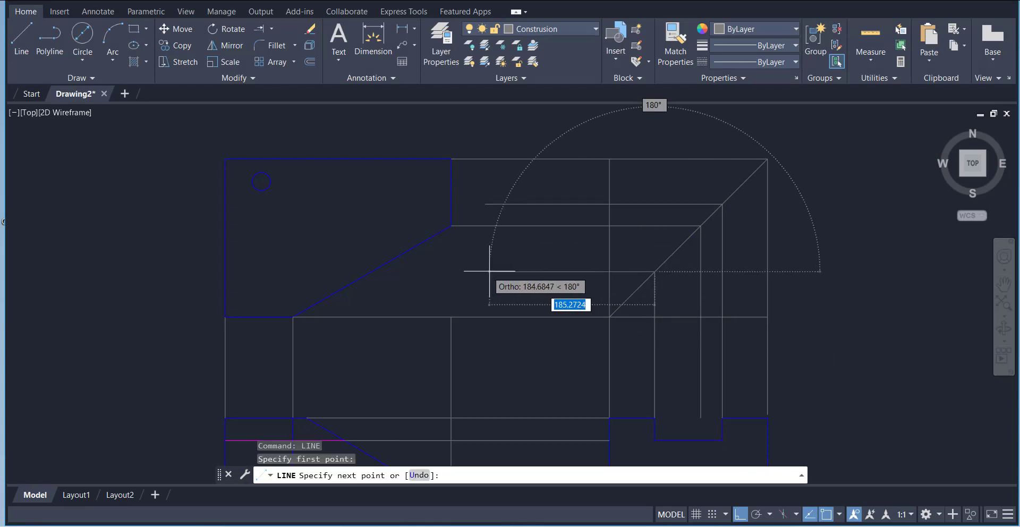
{"action": "left_click", "coordinate": [477, 271]}
{"action": "right_click", "coordinate": [483, 251]}
{"action": "left_click", "coordinate": [518, 260]}
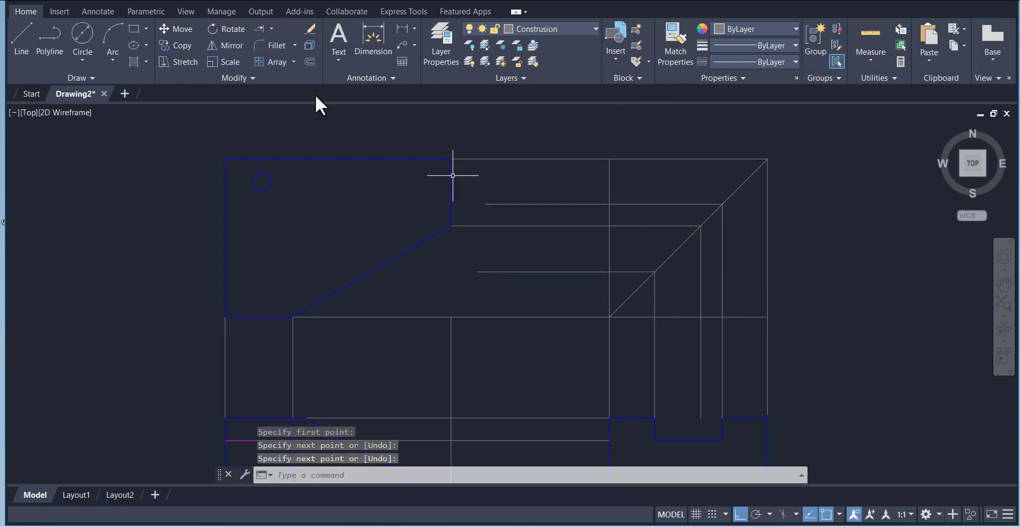
Extend both horizontal notch projection lines to the top view's right-hand vertical and sloped outline edges.
{"action": "left_click", "coordinate": [492, 204]}
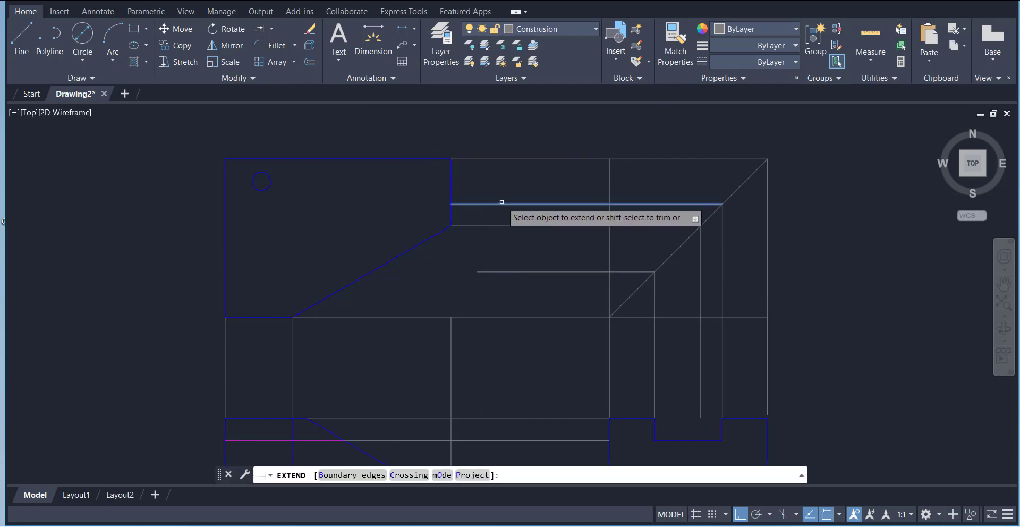
{"action": "left_click", "coordinate": [490, 272]}
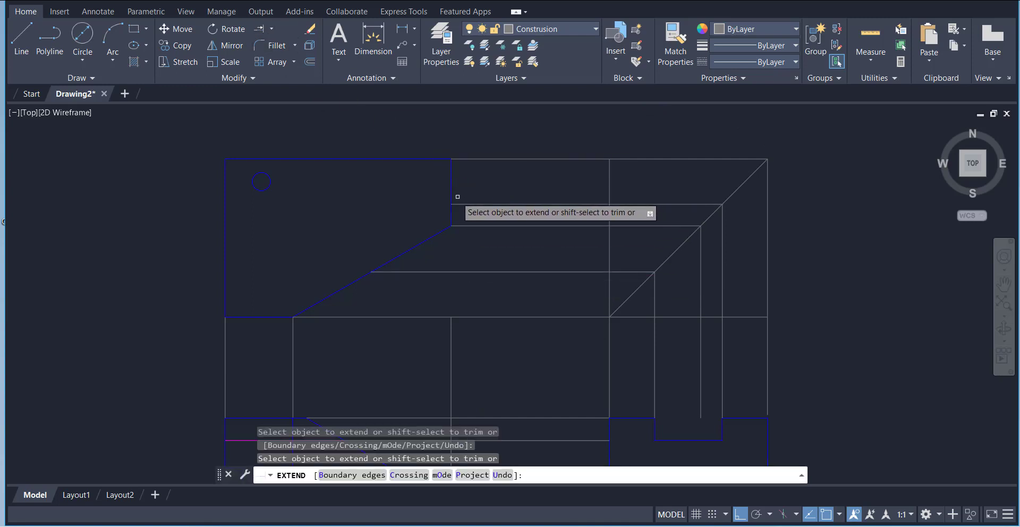
{"action": "right_click", "coordinate": [392, 191]}
{"action": "left_click", "coordinate": [410, 198]}
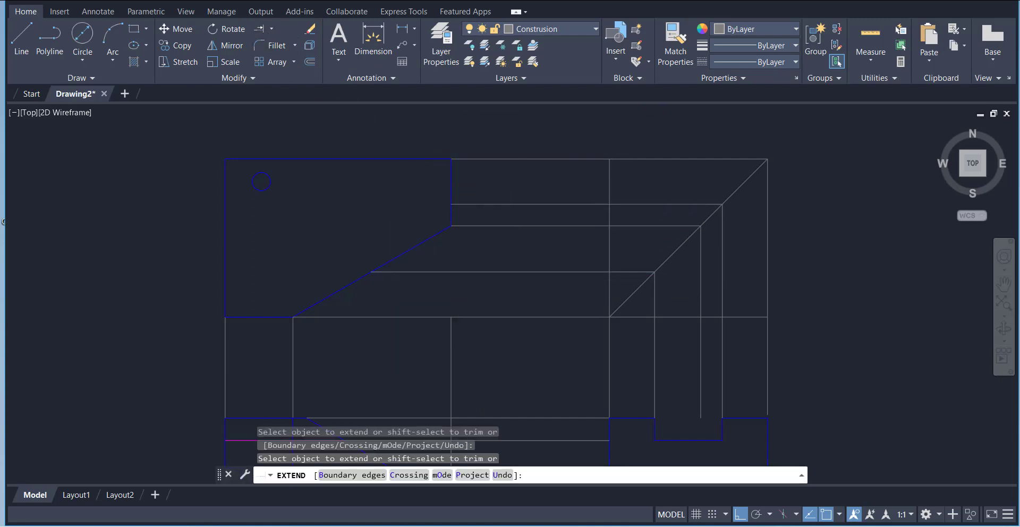
Make Contours the current layer and draw the notch's upper edge horizontally across the top view, past its left edge.
{"action": "left_click", "coordinate": [541, 27]}
{"action": "left_click", "coordinate": [537, 87]}
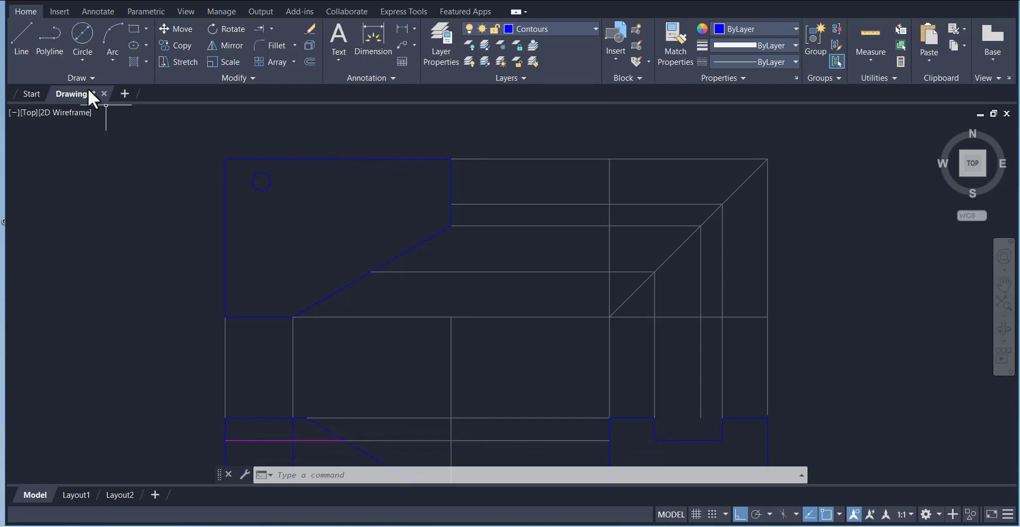
{"action": "left_click", "coordinate": [22, 53]}
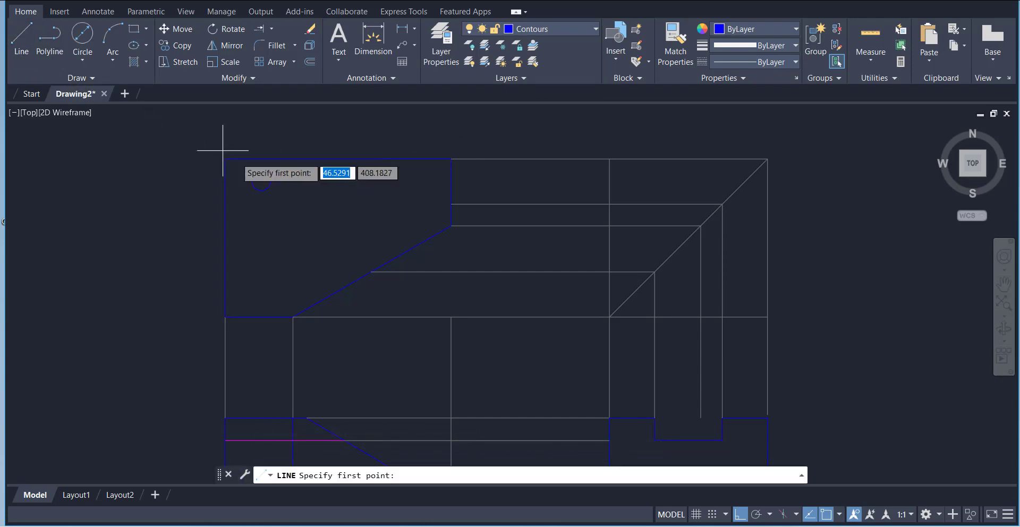
{"action": "left_click", "coordinate": [451, 204]}
{"action": "left_click", "coordinate": [173, 194]}
{"action": "right_click", "coordinate": [173, 177]}
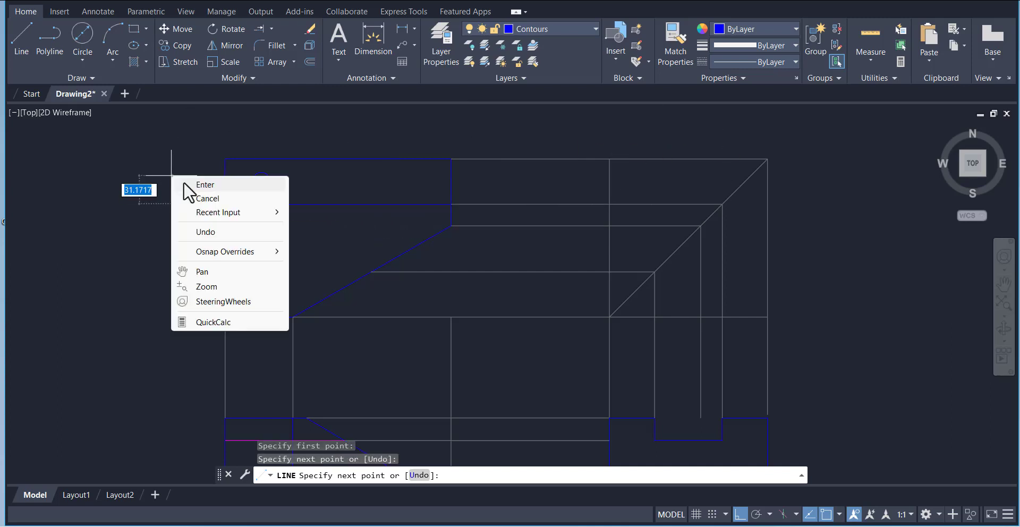
{"action": "left_click", "coordinate": [186, 184]}
Draw the notch's lower edge in the top view from where its projection line meets the sloped outline.
{"action": "right_click", "coordinate": [155, 166]}
{"action": "left_click", "coordinate": [173, 178]}
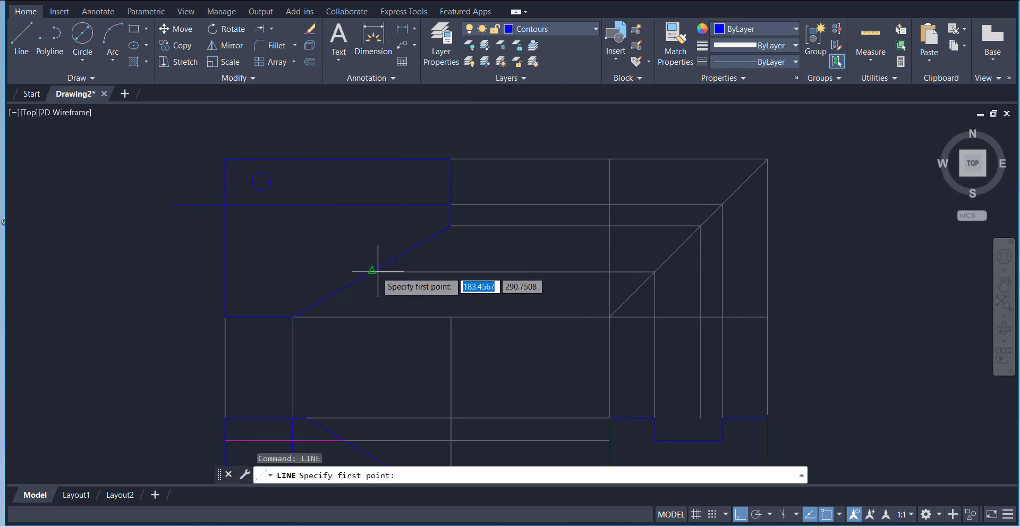
Draw a horizontal line from the lower projection's intersection with the top view's slanted edge to past the view's left edge.
{"action": "left_click", "coordinate": [372, 272]}
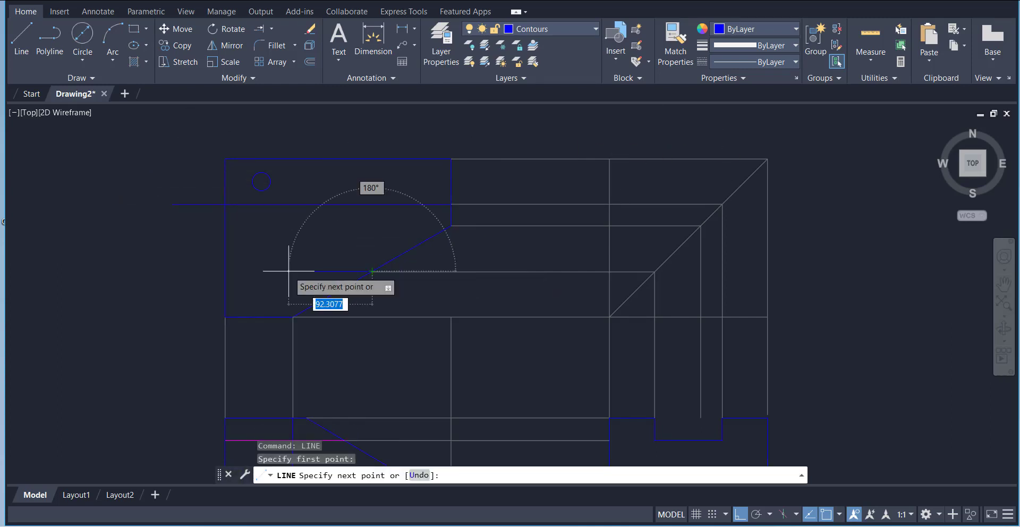
{"action": "left_click", "coordinate": [165, 271]}
{"action": "right_click", "coordinate": [157, 231]}
{"action": "left_click", "coordinate": [170, 235]}
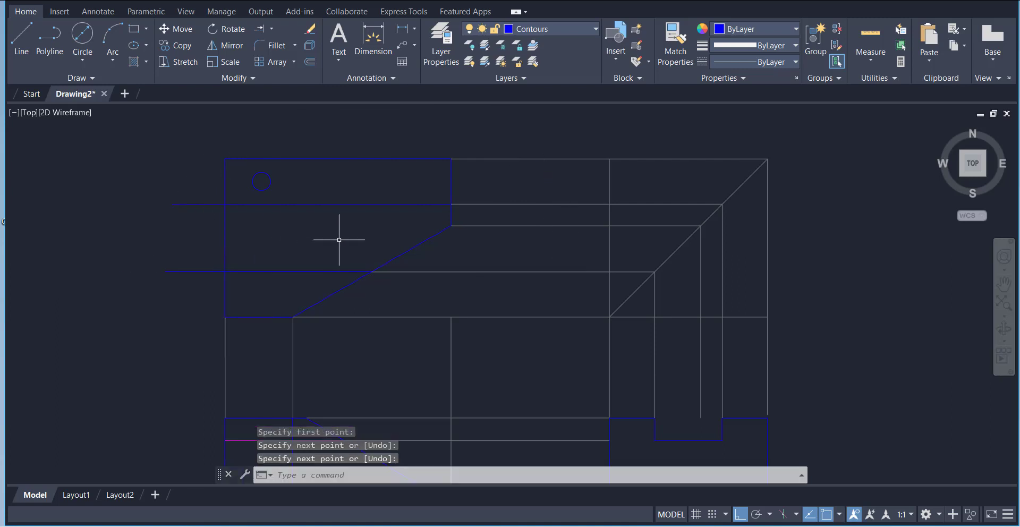
Trim the ends of both horizontal slot lines that overhang the top view's left edge.
{"action": "left_click", "coordinate": [272, 28]}
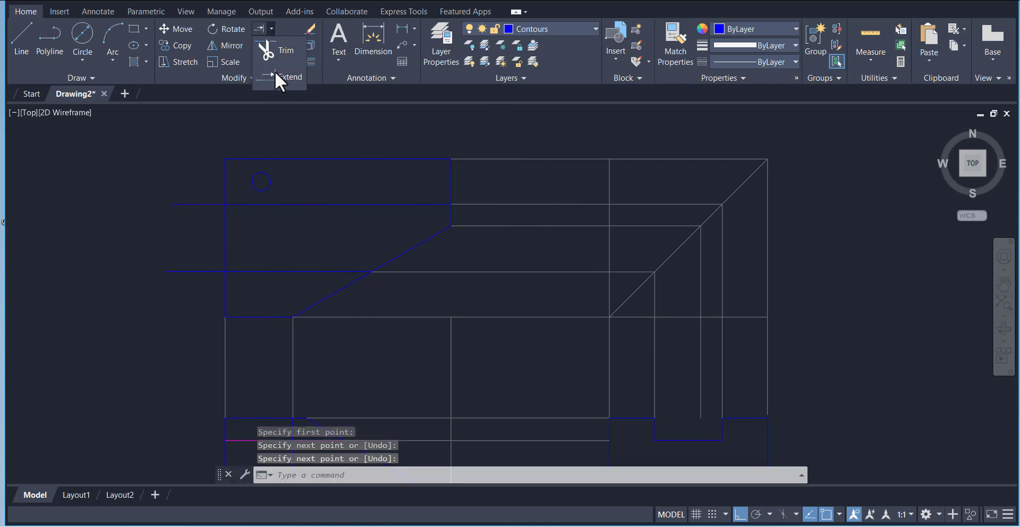
{"action": "left_click", "coordinate": [279, 53]}
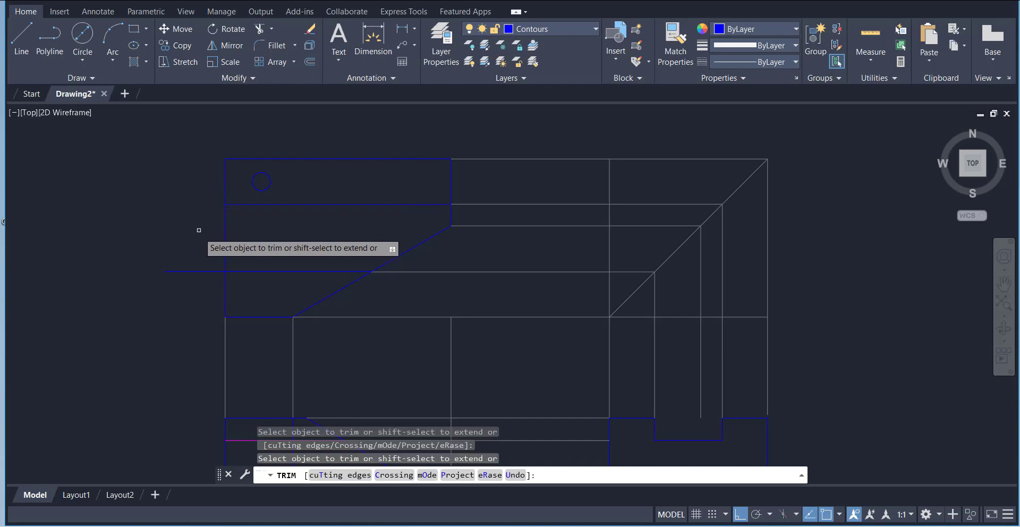
{"action": "left_click", "coordinate": [205, 271]}
{"action": "right_click", "coordinate": [173, 206]}
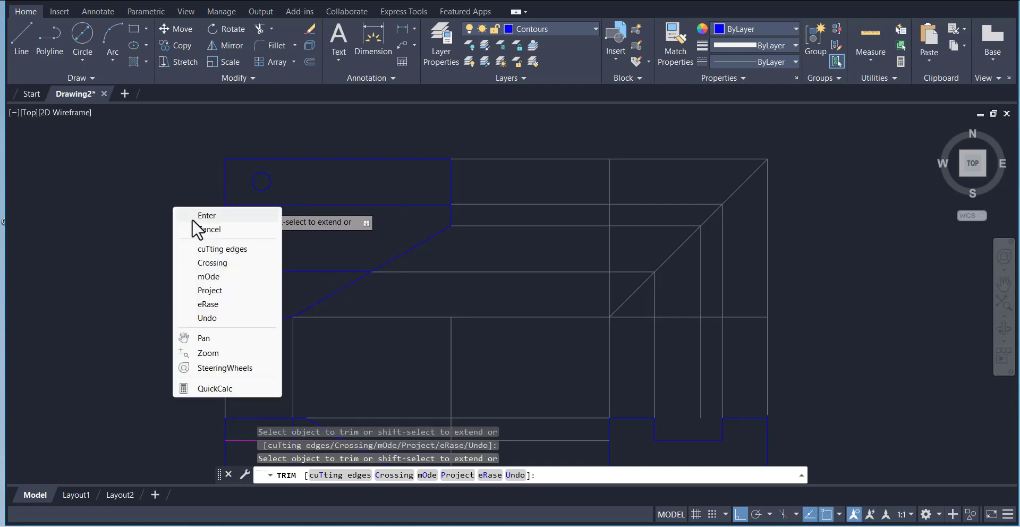
{"action": "left_click", "coordinate": [192, 213]}
{"action": "scroll", "coordinate": [199, 200], "scroll_direction": "down", "scroll_amount": 3}
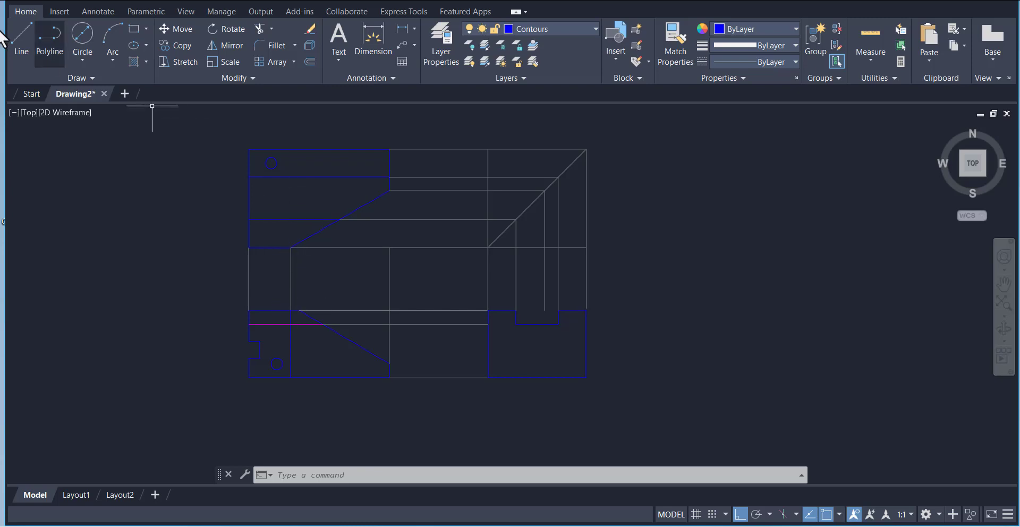
Draw a vertical line from the upper end of the front view's slanted edge up past the top view's slanted edge.
{"action": "left_click", "coordinate": [19, 33]}
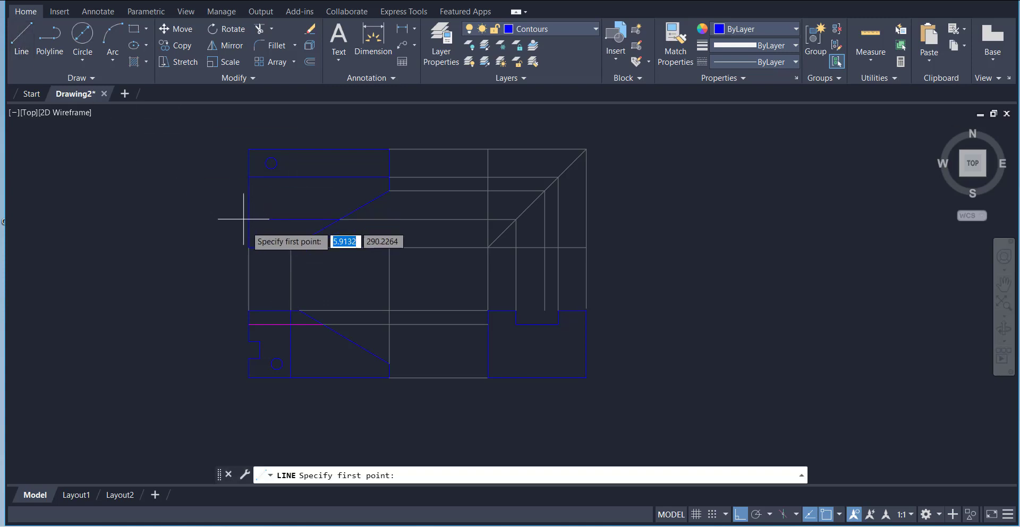
{"action": "left_click", "coordinate": [299, 310]}
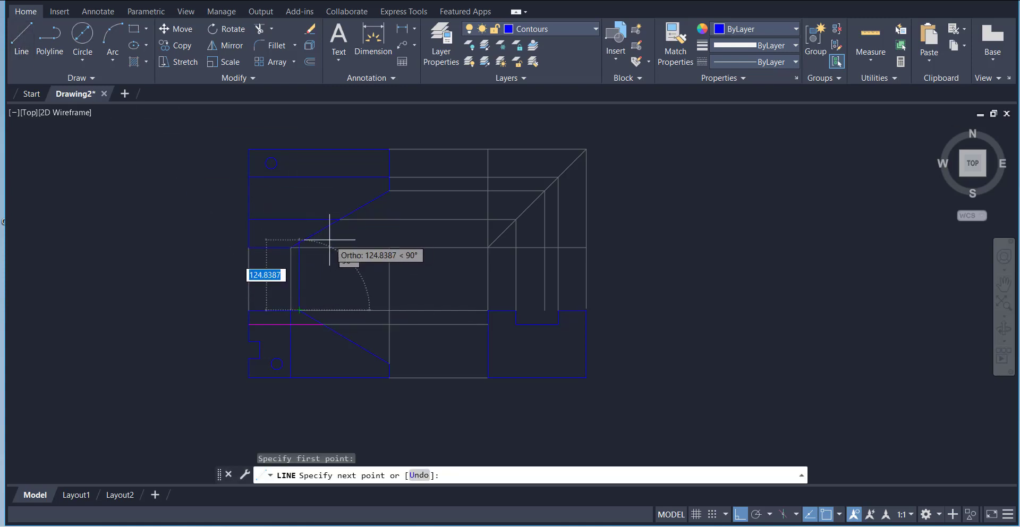
{"action": "left_click", "coordinate": [288, 234]}
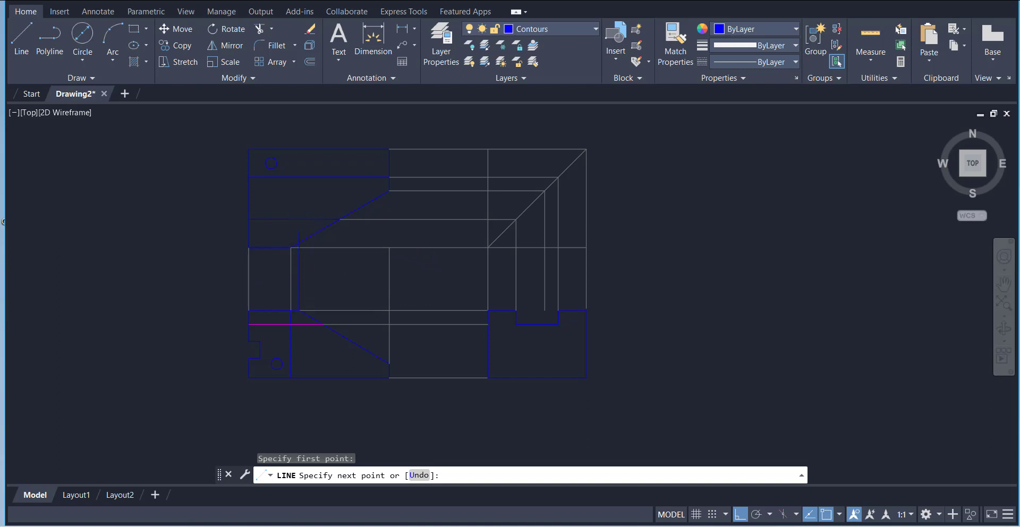
{"action": "right_click", "coordinate": [215, 229]}
{"action": "left_click", "coordinate": [224, 235]}
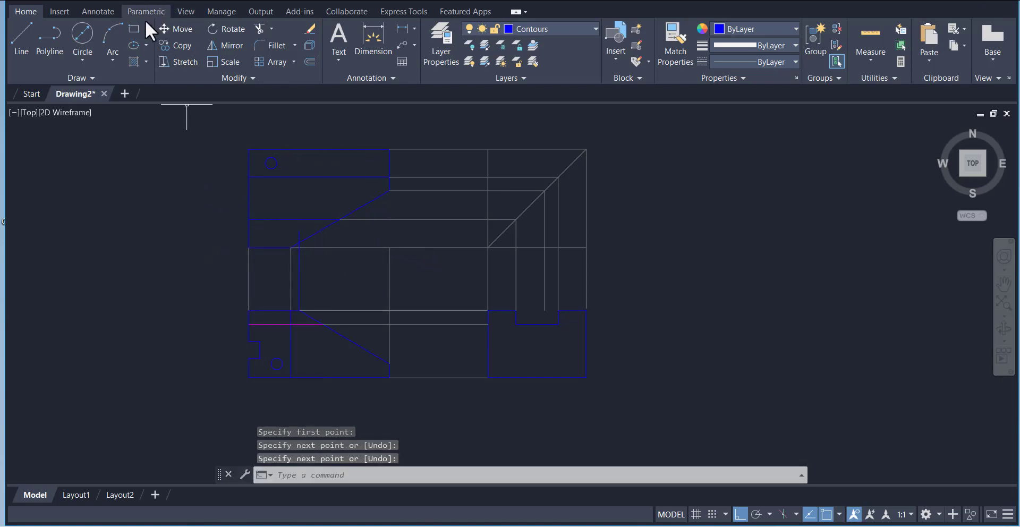
Move the new vertical projection line to the Construsion layer and trim its end above the top view's slanted edge.
{"action": "left_click", "coordinate": [300, 271]}
{"action": "left_click", "coordinate": [551, 32]}
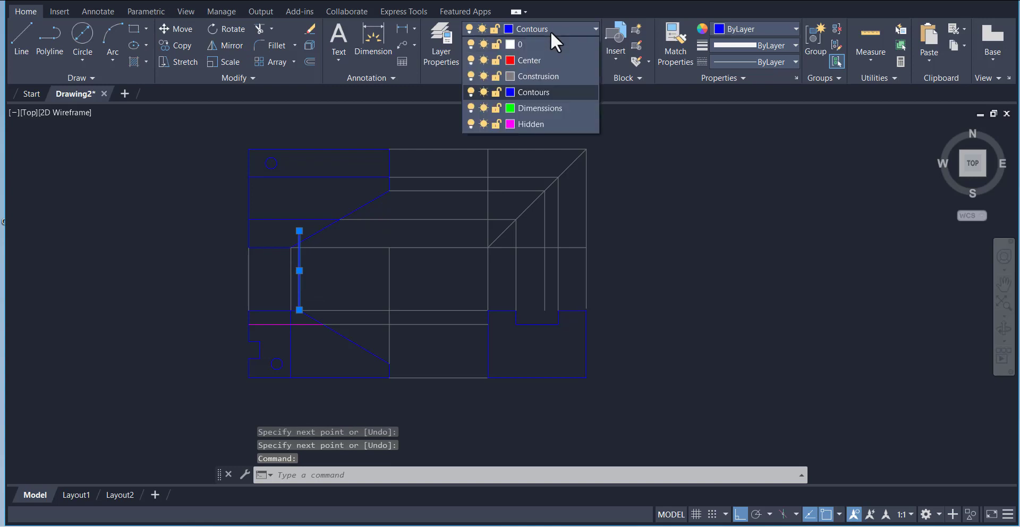
{"action": "left_click", "coordinate": [546, 73]}
{"action": "key", "text": "Escape"}
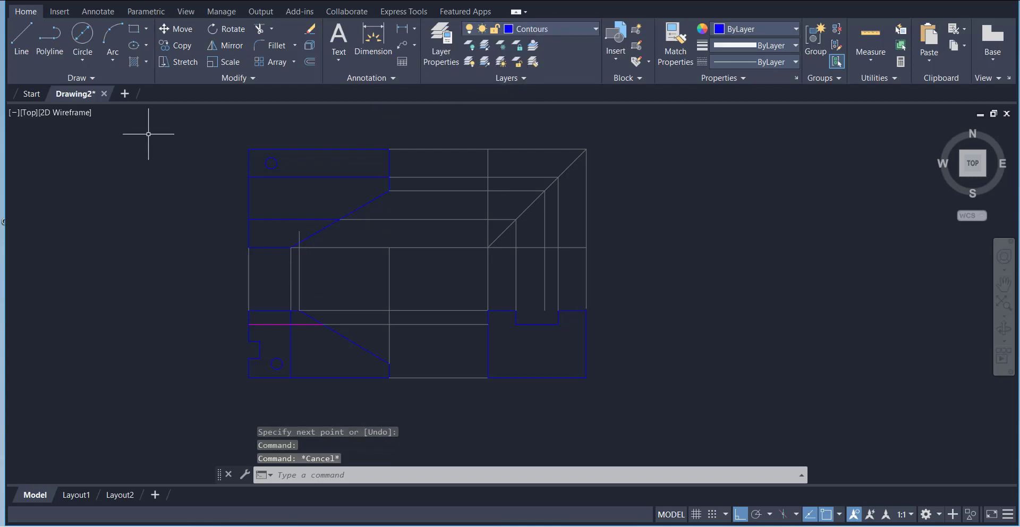
{"action": "left_click", "coordinate": [264, 27]}
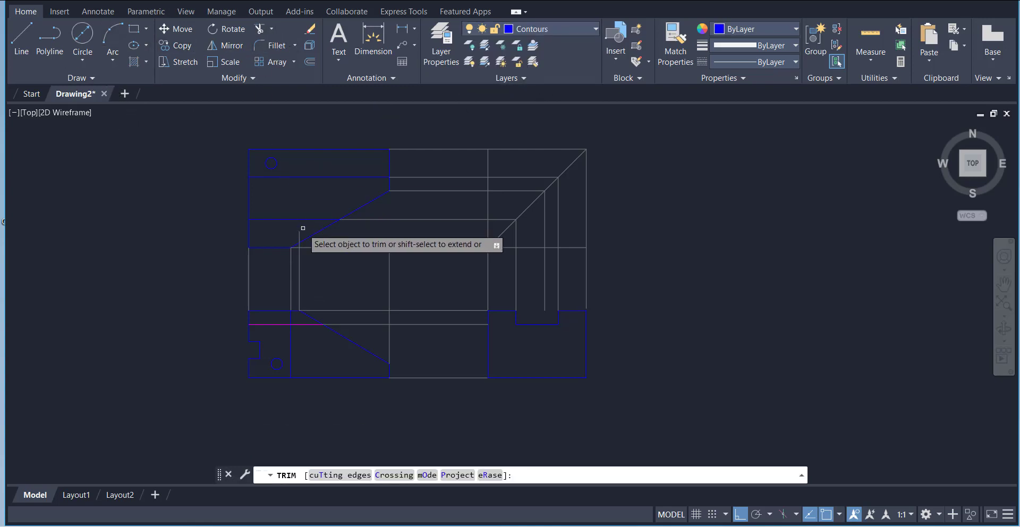
{"action": "right_click", "coordinate": [174, 214]}
{"action": "left_click", "coordinate": [177, 219]}
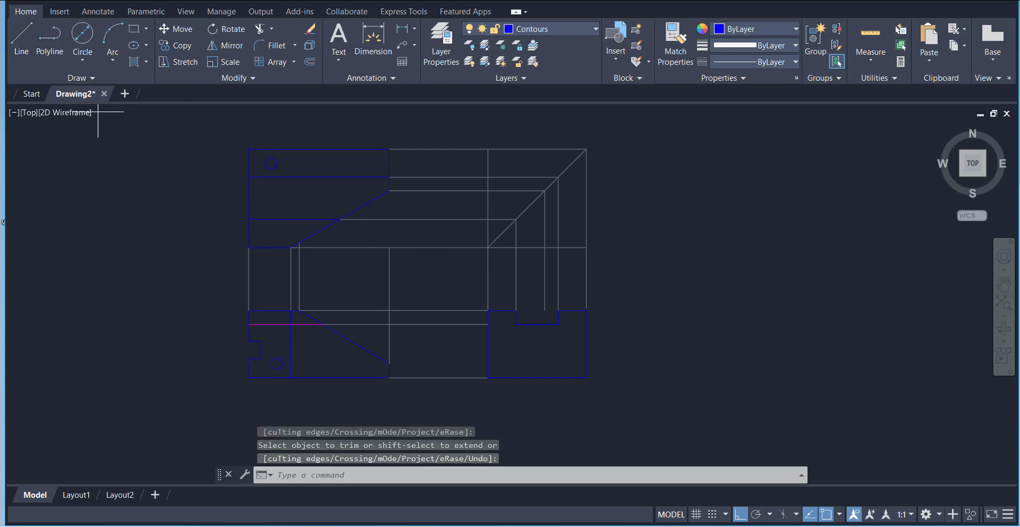
Draw a vertical contour line from the projection's end on the slanted edge up through the top view and trim its overhang.
{"action": "left_click", "coordinate": [21, 36]}
{"action": "left_click", "coordinate": [299, 244]}
{"action": "left_click", "coordinate": [300, 149]}
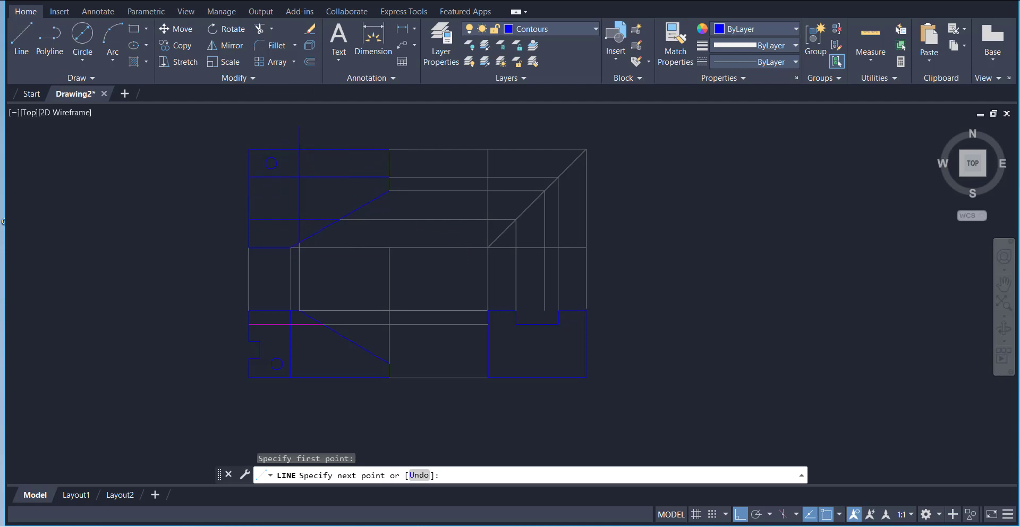
{"action": "right_click", "coordinate": [312, 125]}
{"action": "left_click", "coordinate": [318, 134]}
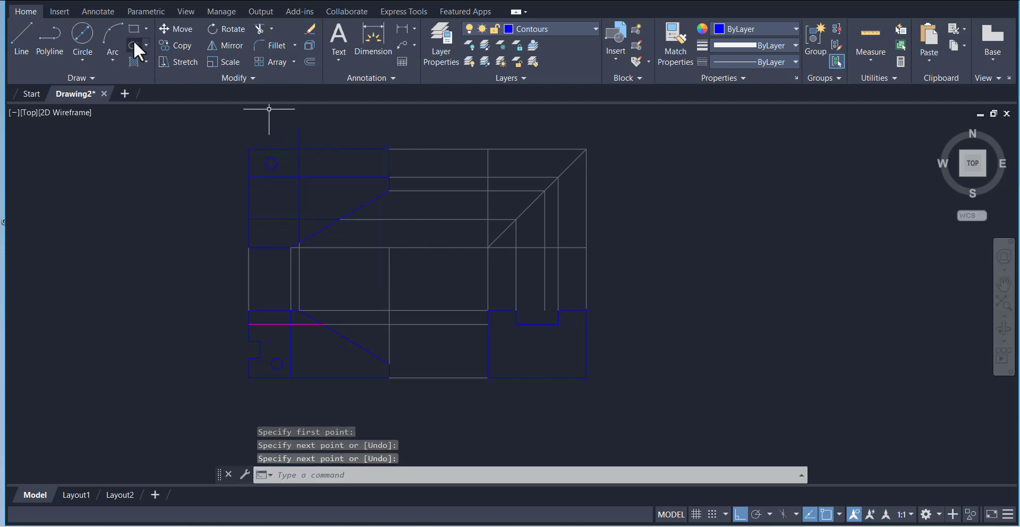
{"action": "left_click", "coordinate": [259, 29]}
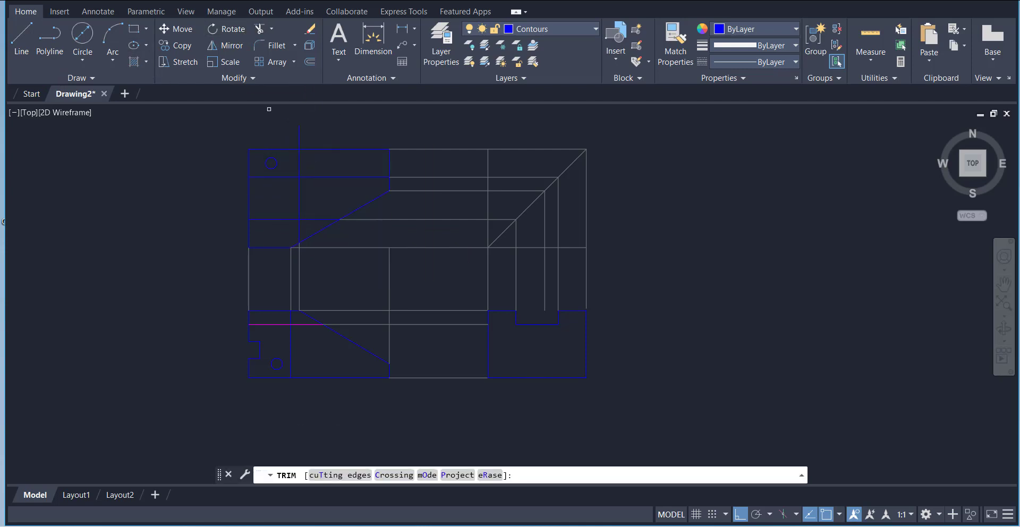
{"action": "right_click", "coordinate": [310, 130]}
{"action": "left_click", "coordinate": [340, 137]}
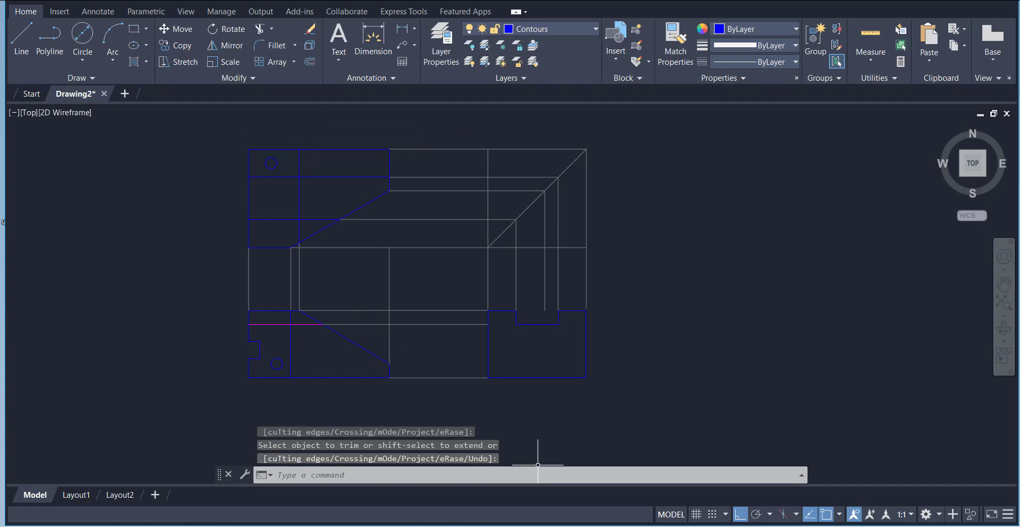
Check the Angle Slider image in Paint, and draw a vertical Construsion line up from the hidden line's end on the front view's slanted edge.
{"action": "key", "text": "alt+Tab"}
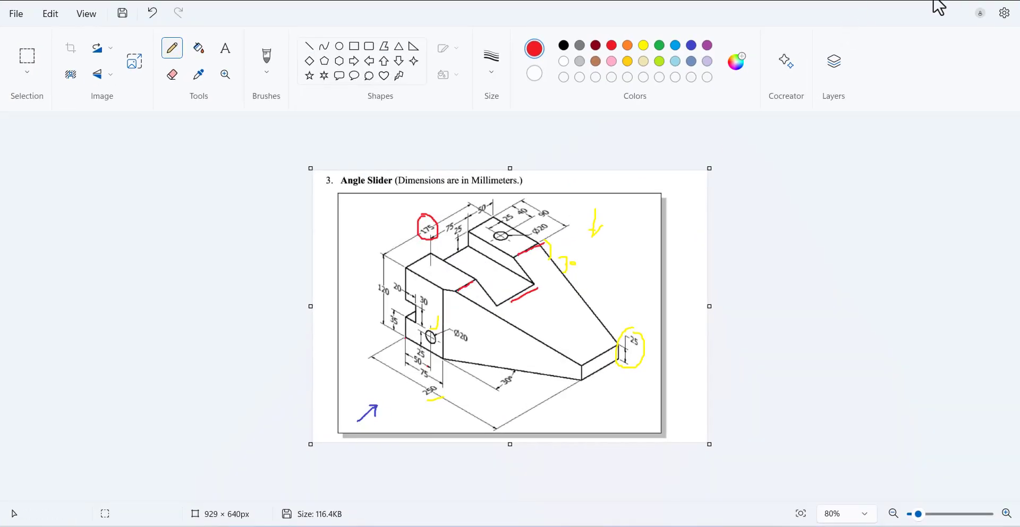
{"action": "key", "text": "alt+Tab"}
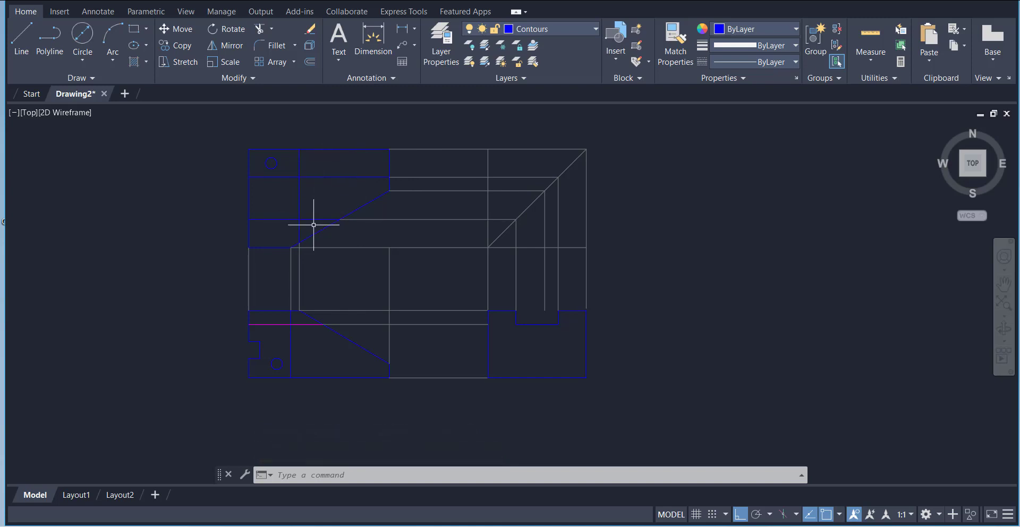
{"action": "left_click", "coordinate": [20, 38]}
{"action": "left_click", "coordinate": [527, 29]}
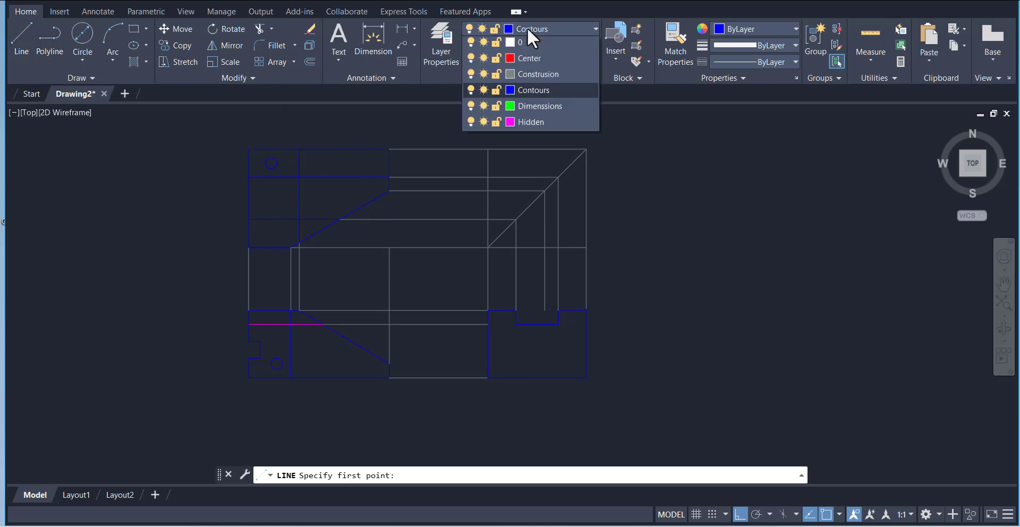
{"action": "left_click", "coordinate": [525, 76]}
{"action": "left_click", "coordinate": [323, 324]}
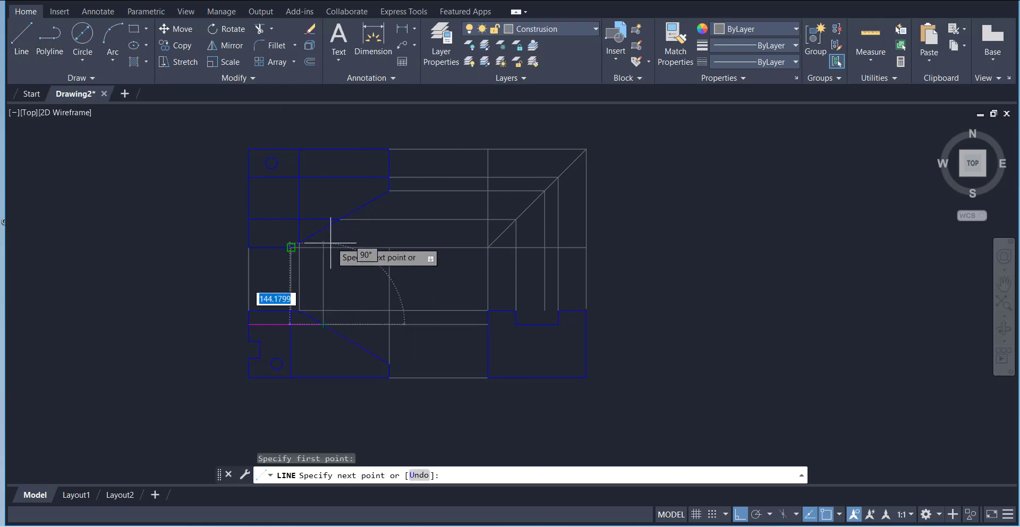
{"action": "left_click", "coordinate": [324, 240]}
{"action": "right_click", "coordinate": [340, 238]}
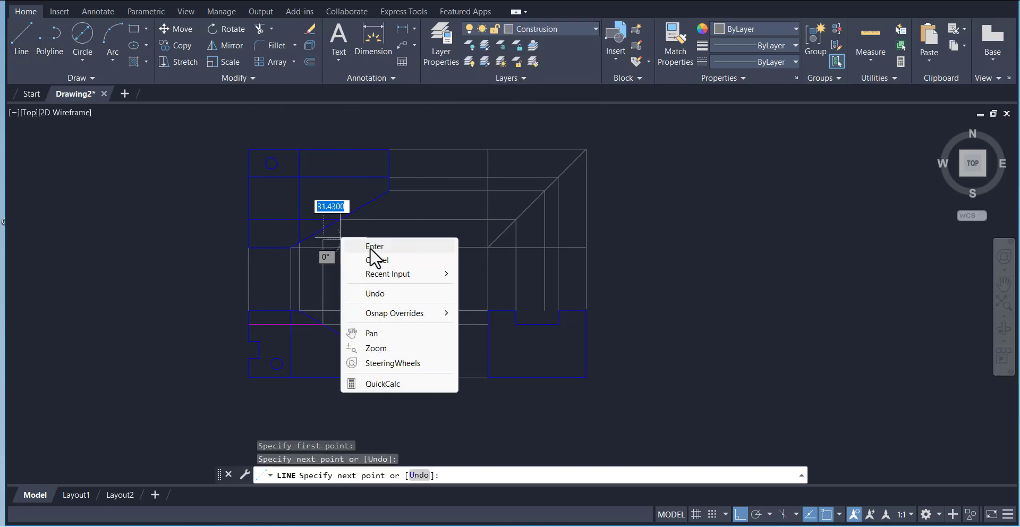
{"action": "left_click", "coordinate": [366, 246]}
Extend the new vertical projection line up to the top view's slanted edge.
{"action": "left_click", "coordinate": [271, 30]}
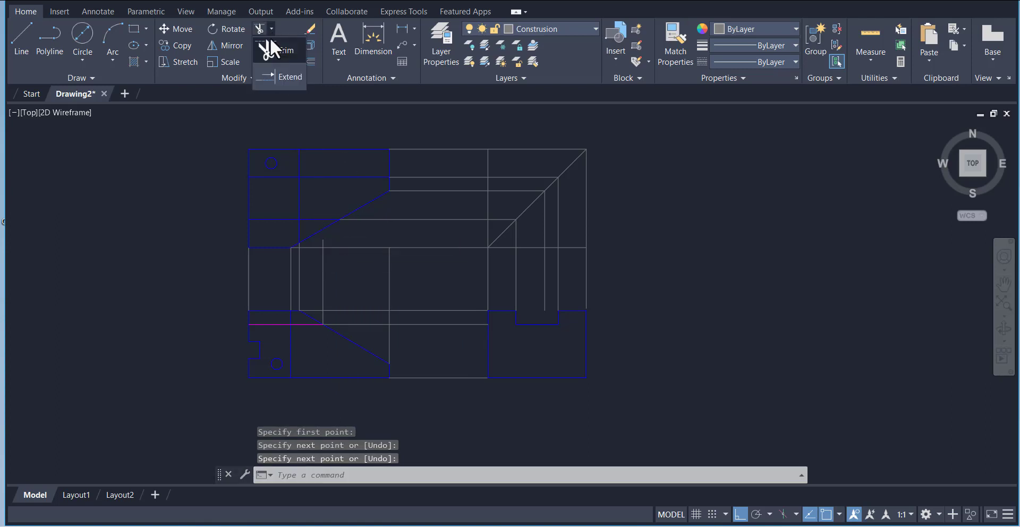
{"action": "left_click", "coordinate": [281, 82]}
{"action": "left_click", "coordinate": [325, 244]}
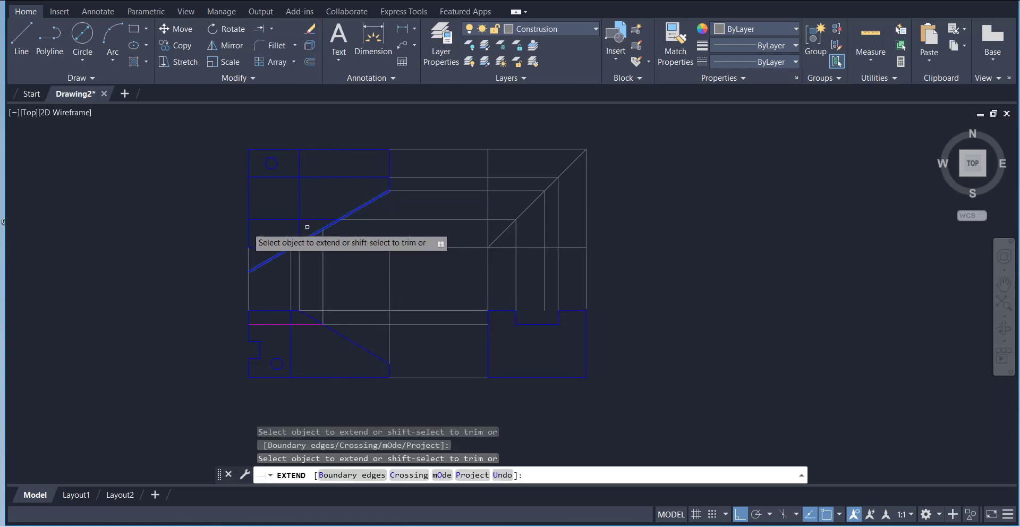
{"action": "right_click", "coordinate": [181, 204]}
{"action": "left_click", "coordinate": [204, 210]}
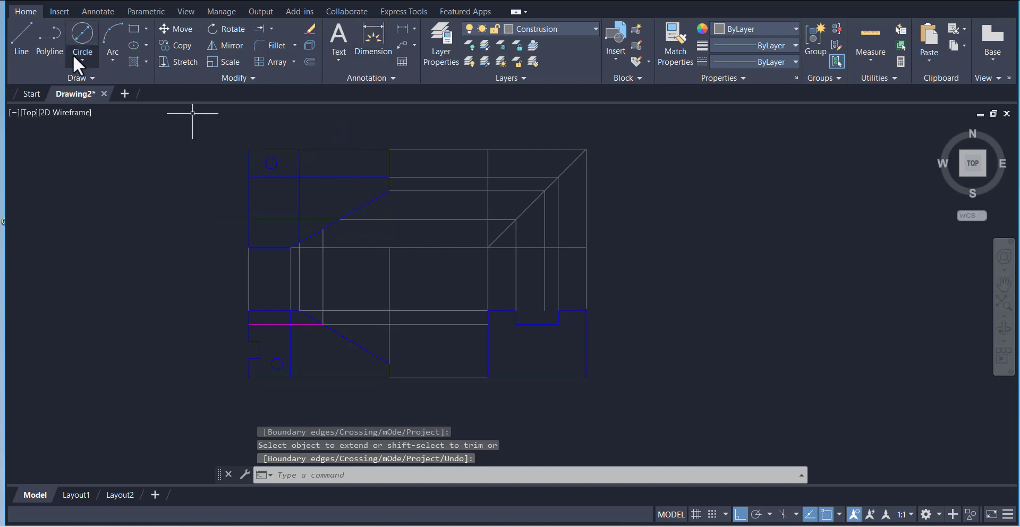
Draw a vertical line from the extended projection's end on the slanted edge up past the top view's upper edge.
{"action": "left_click", "coordinate": [22, 46]}
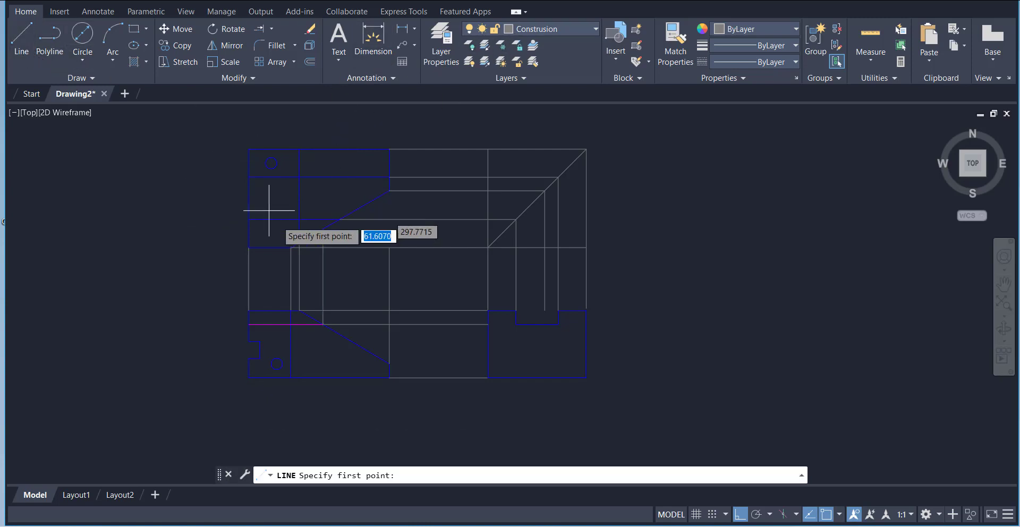
{"action": "left_click", "coordinate": [324, 228]}
{"action": "left_click", "coordinate": [323, 124]}
{"action": "right_click", "coordinate": [348, 140]}
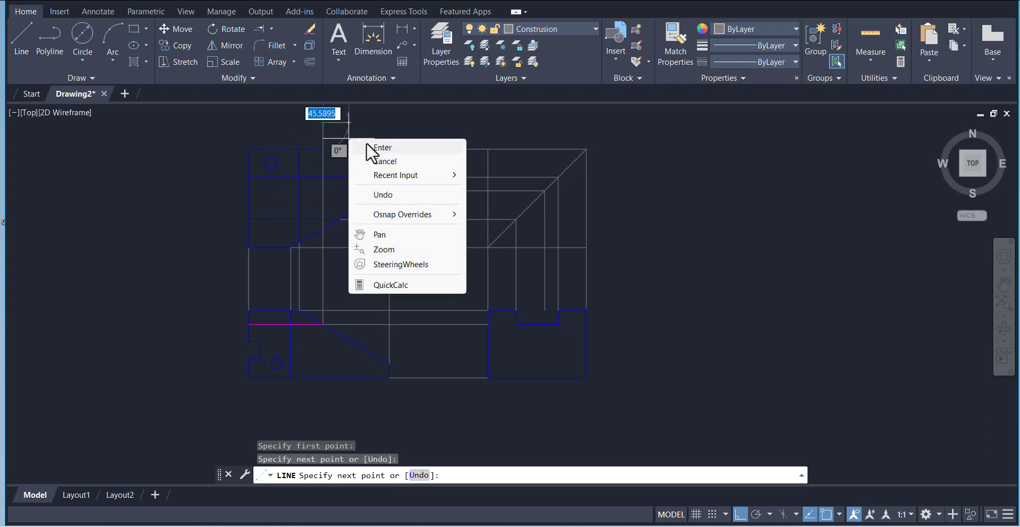
{"action": "left_click", "coordinate": [367, 145]}
Move the new vertical line through the top view to the Contours layer.
{"action": "left_click", "coordinate": [323, 155]}
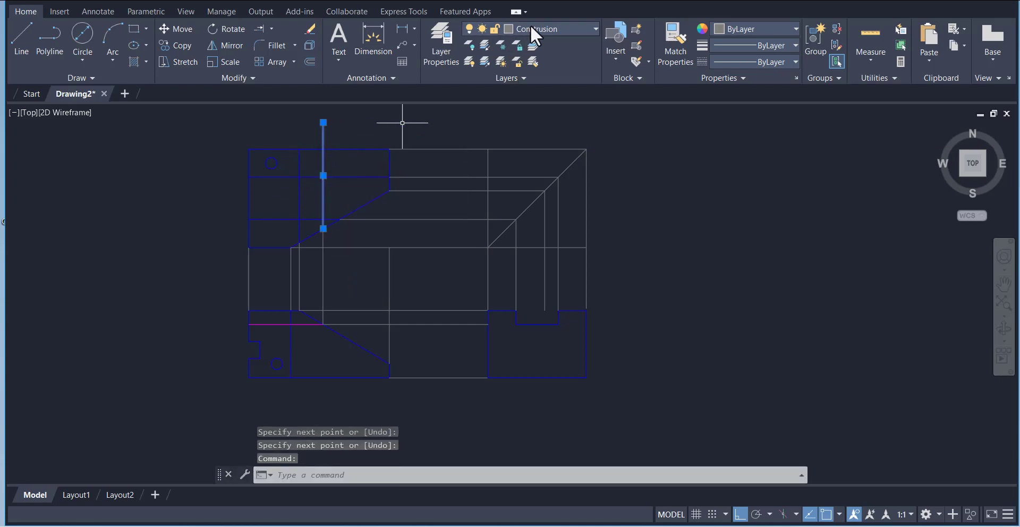
{"action": "left_click", "coordinate": [530, 28]}
{"action": "left_click", "coordinate": [533, 85]}
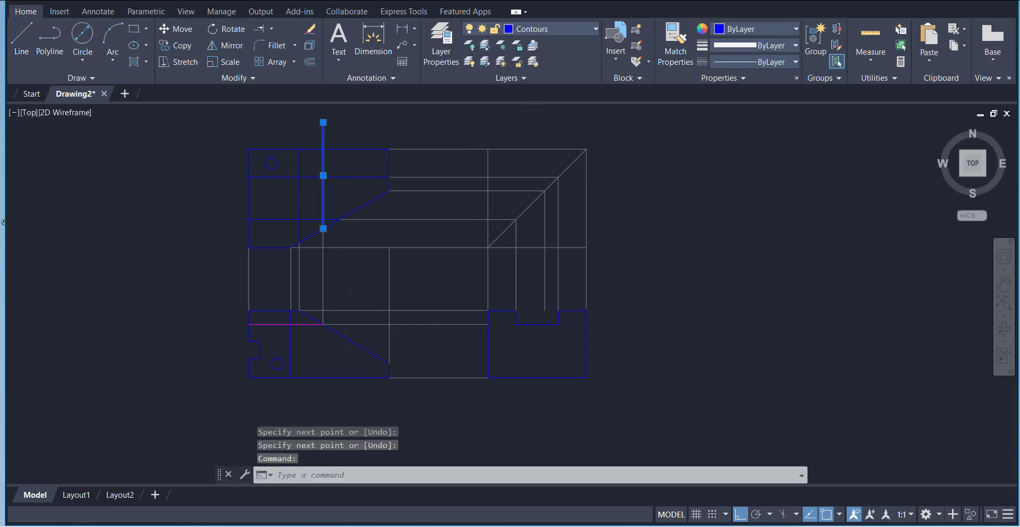
{"action": "key", "text": "Escape"}
Check the Angle Slider image in Paint, and trim the top view's vertical lines and slot edges down to the slot outline.
{"action": "key", "text": "alt+Tab"}
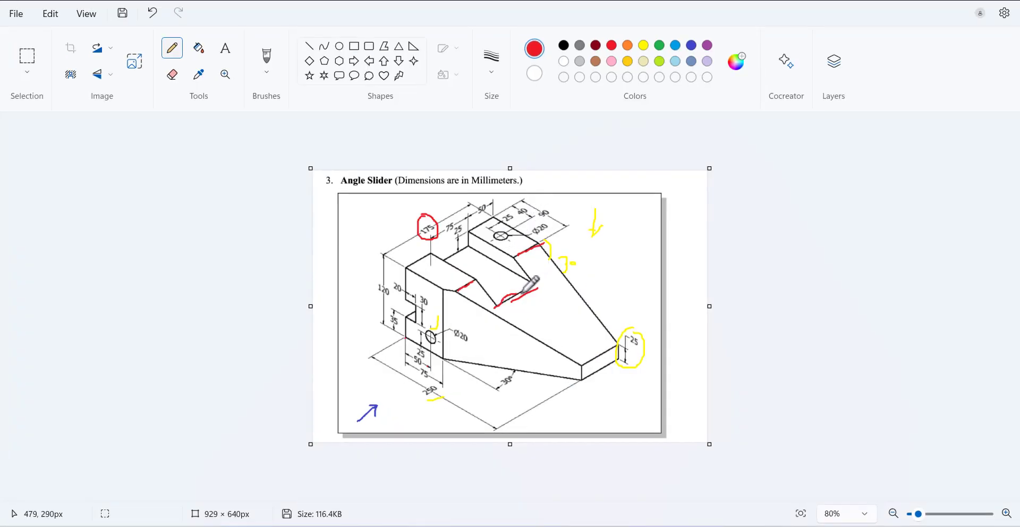
{"action": "key", "text": "alt+Tab"}
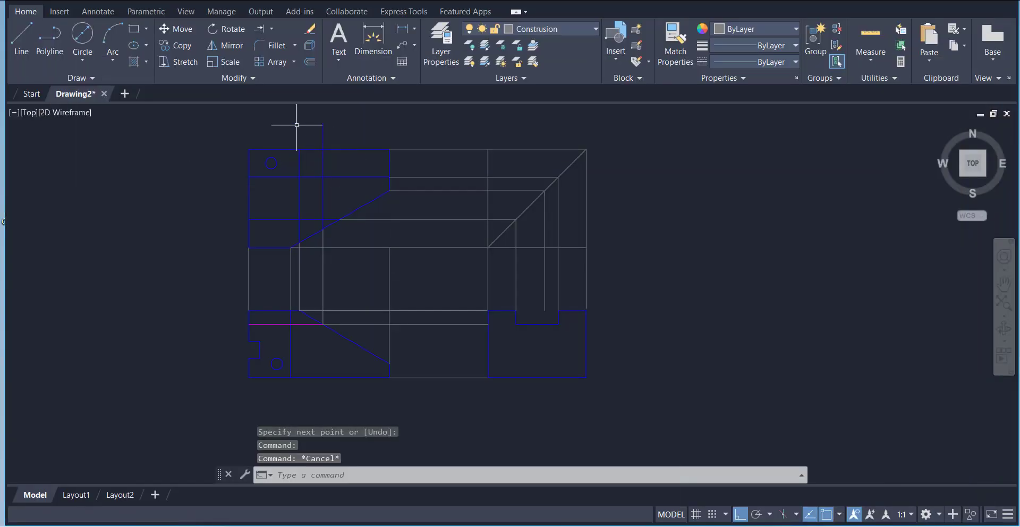
{"action": "left_click", "coordinate": [272, 29]}
{"action": "left_click", "coordinate": [275, 56]}
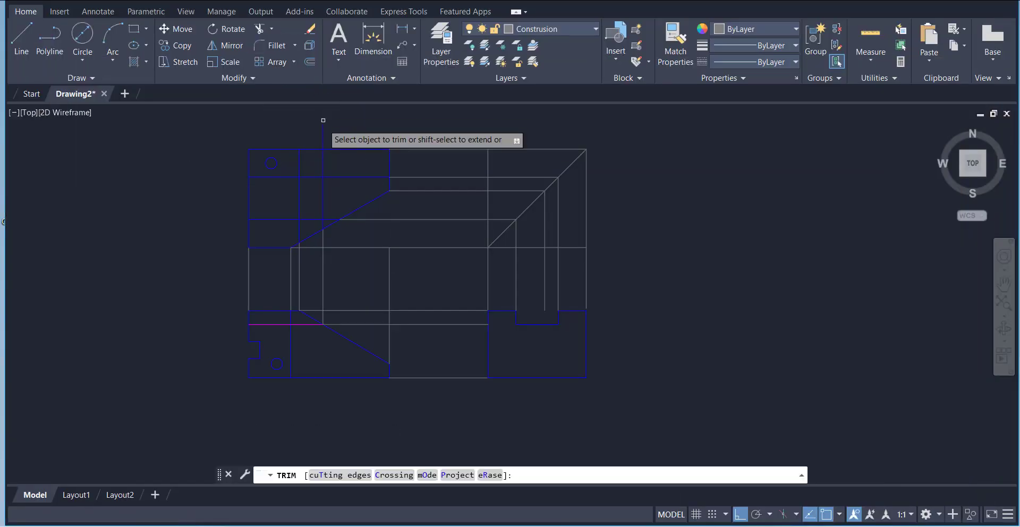
{"action": "left_click", "coordinate": [323, 158]}
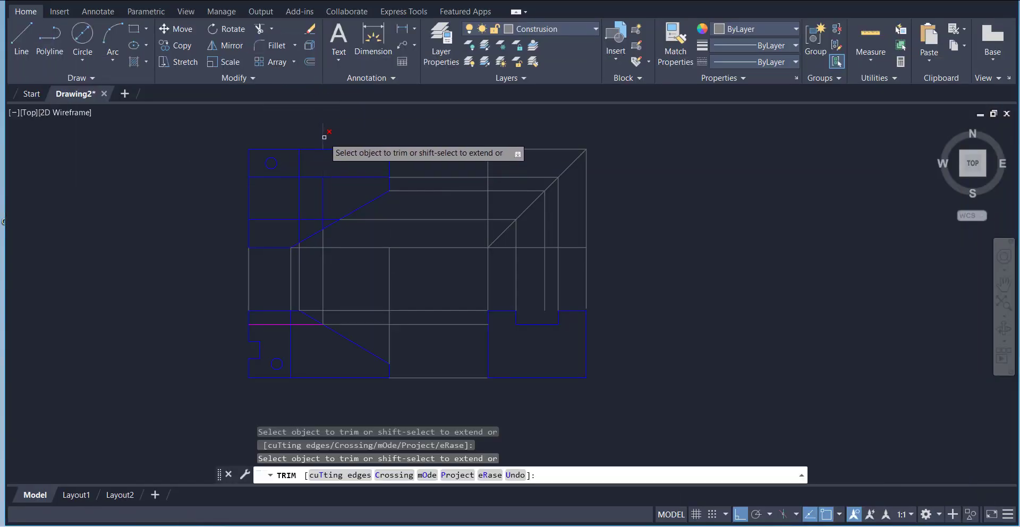
{"action": "left_click", "coordinate": [324, 137]}
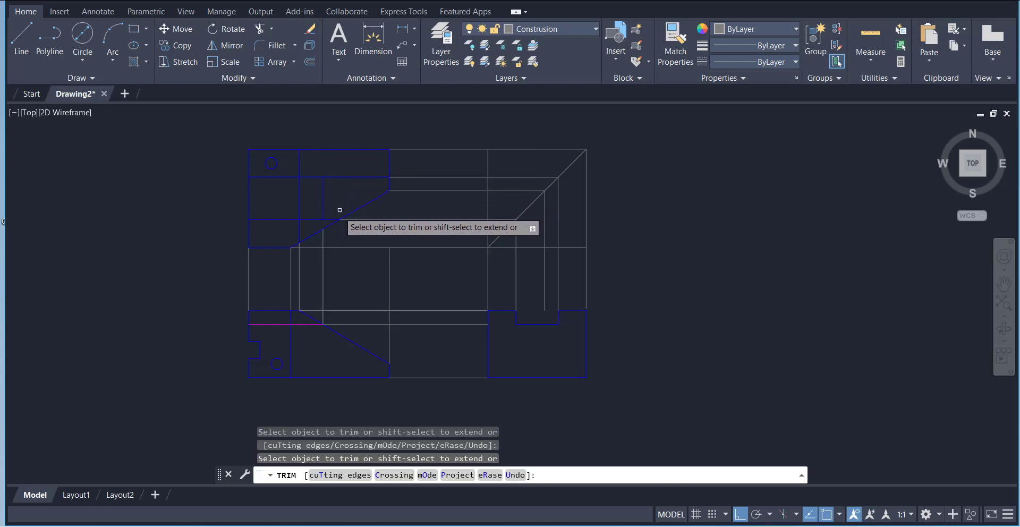
{"action": "left_click", "coordinate": [334, 217]}
{"action": "left_click", "coordinate": [339, 178]}
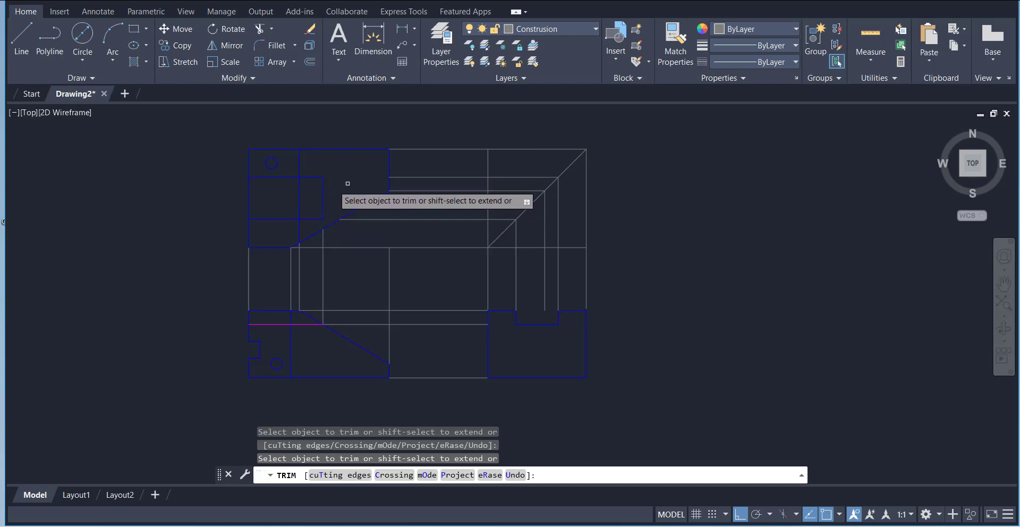
{"action": "left_click", "coordinate": [300, 196]}
{"action": "right_click", "coordinate": [178, 190]}
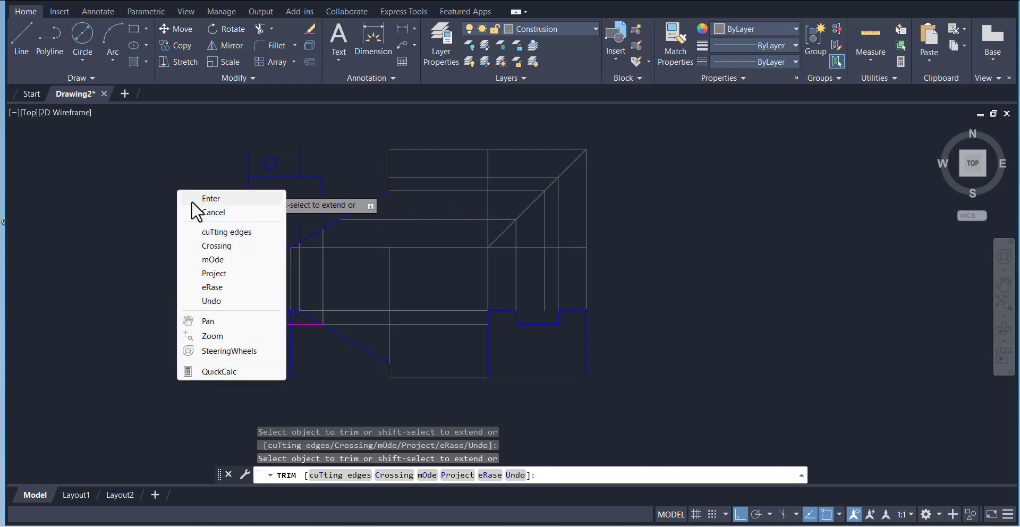
{"action": "left_click", "coordinate": [191, 201]}
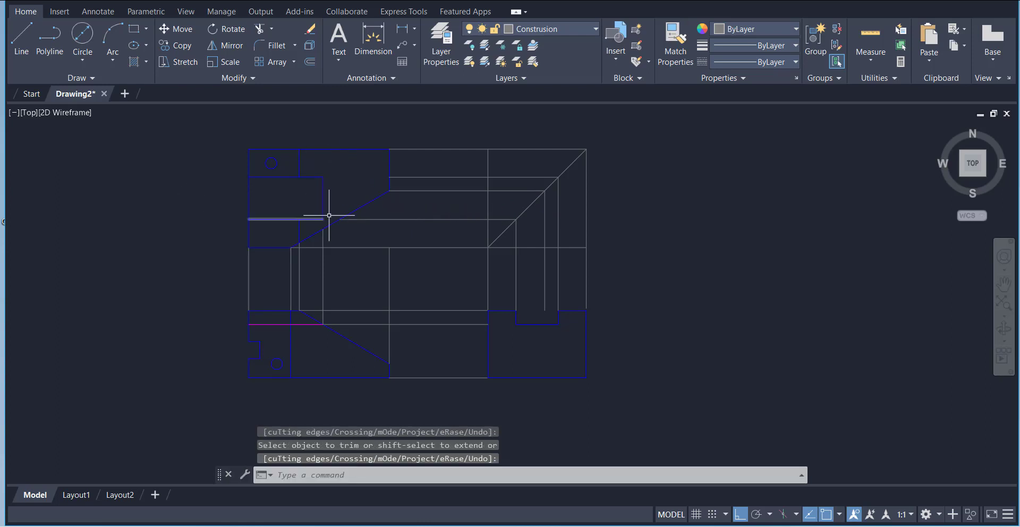
{"action": "left_click", "coordinate": [543, 29]}
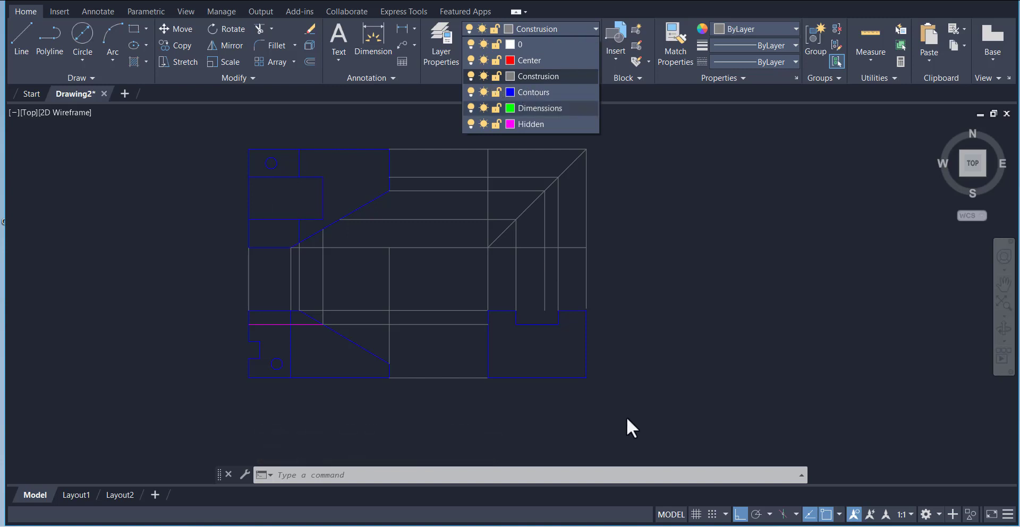
{"action": "left_click", "coordinate": [471, 77]}
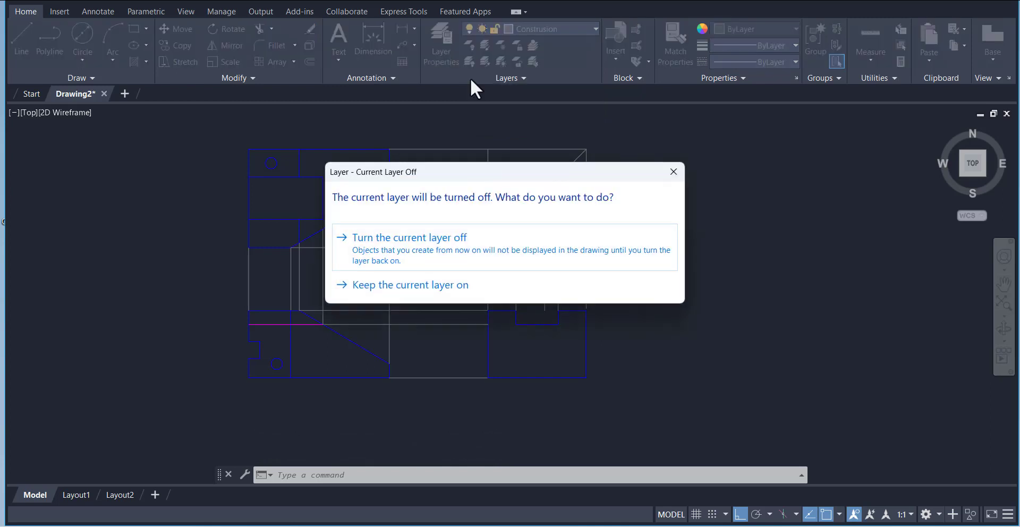
{"action": "left_click", "coordinate": [673, 172]}
Make Hidden the current layer and turn off the Construsion layer.
{"action": "left_click", "coordinate": [528, 27]}
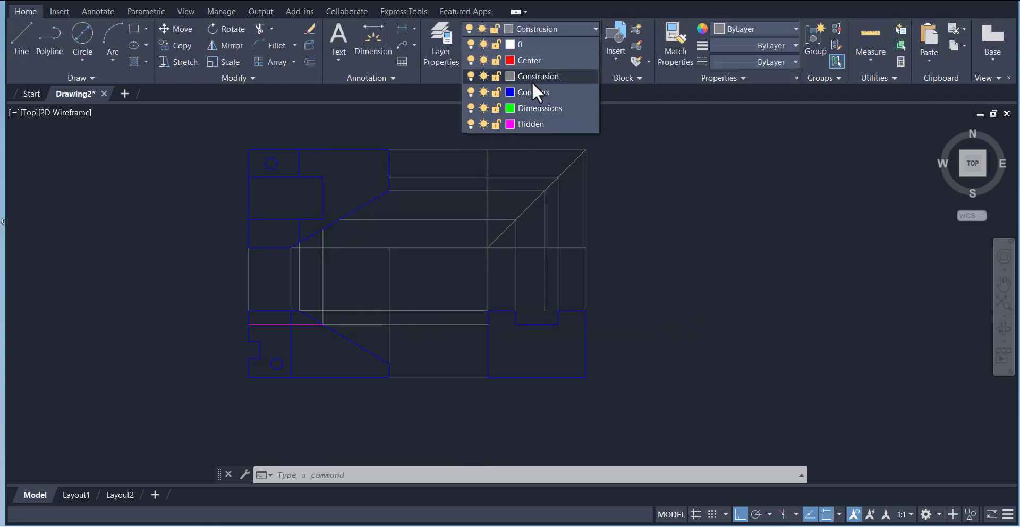
{"action": "left_click", "coordinate": [528, 123]}
{"action": "left_click", "coordinate": [547, 27]}
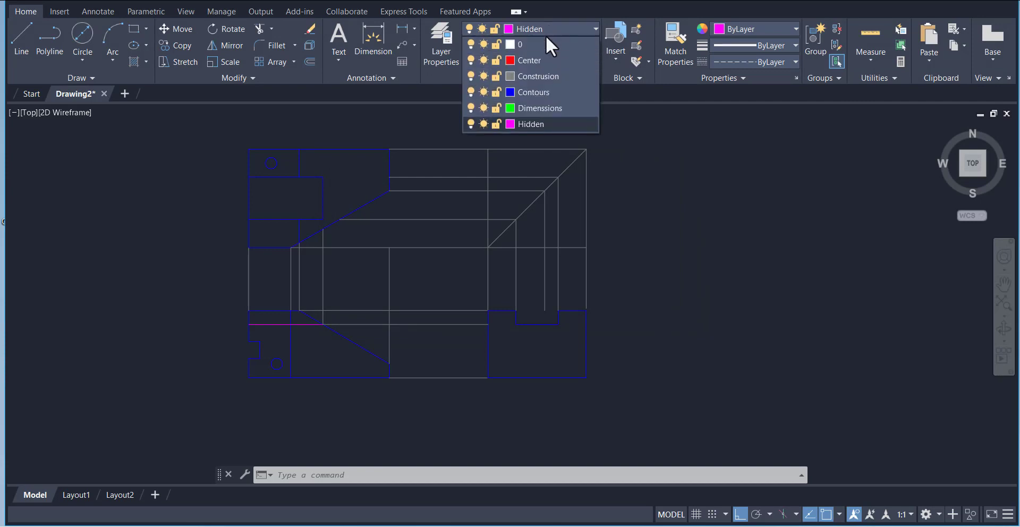
{"action": "left_click", "coordinate": [470, 75]}
{"action": "left_click", "coordinate": [424, 192]}
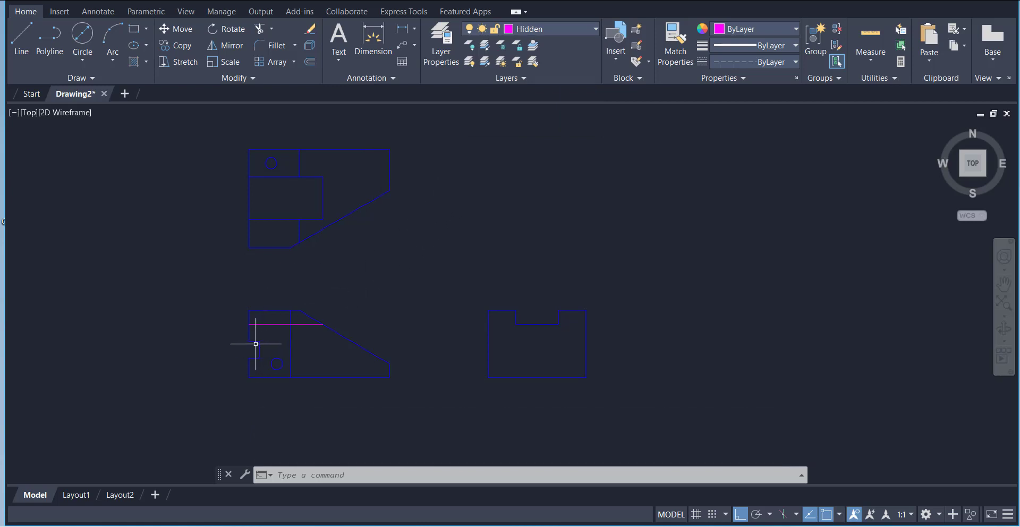
Turn the Construsion layer back on and make it the current layer.
{"action": "left_click", "coordinate": [534, 27]}
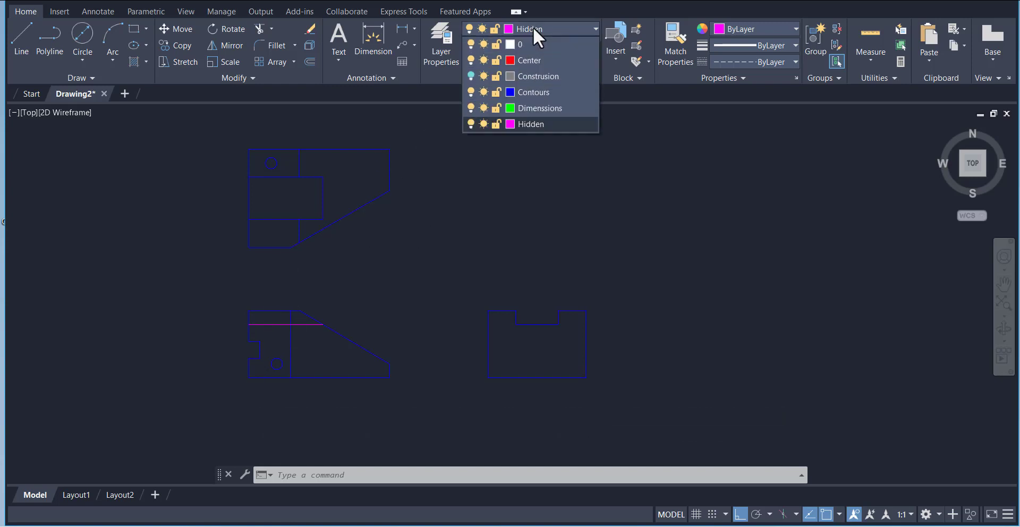
{"action": "left_click", "coordinate": [471, 76]}
{"action": "left_click", "coordinate": [532, 77]}
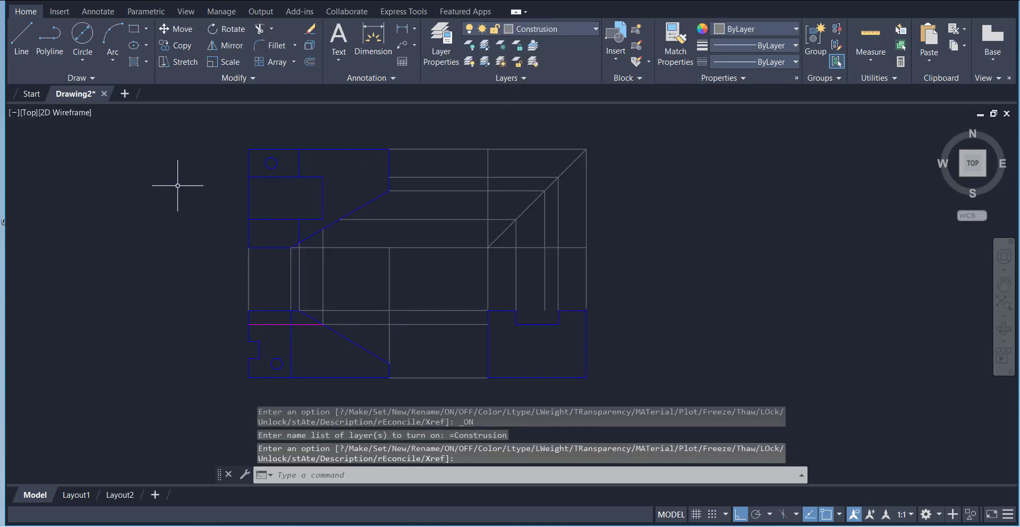
Draw a vertical projection line from the front view notch's upper inner corner, ending just below the top view.
{"action": "left_click", "coordinate": [22, 48]}
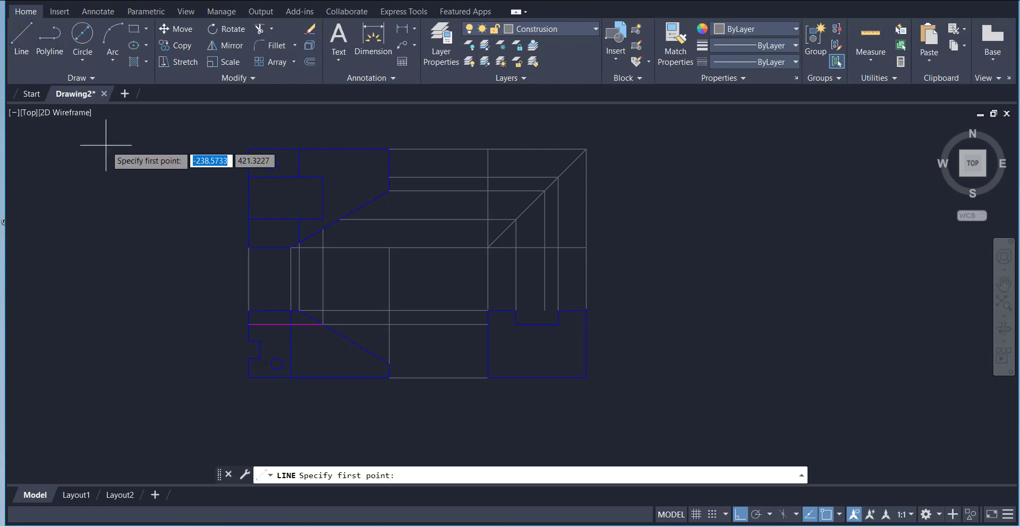
{"action": "scroll", "coordinate": [200, 235], "scroll_direction": "up", "scroll_amount": 2}
{"action": "scroll", "coordinate": [200, 234], "scroll_direction": "down", "scroll_amount": 2}
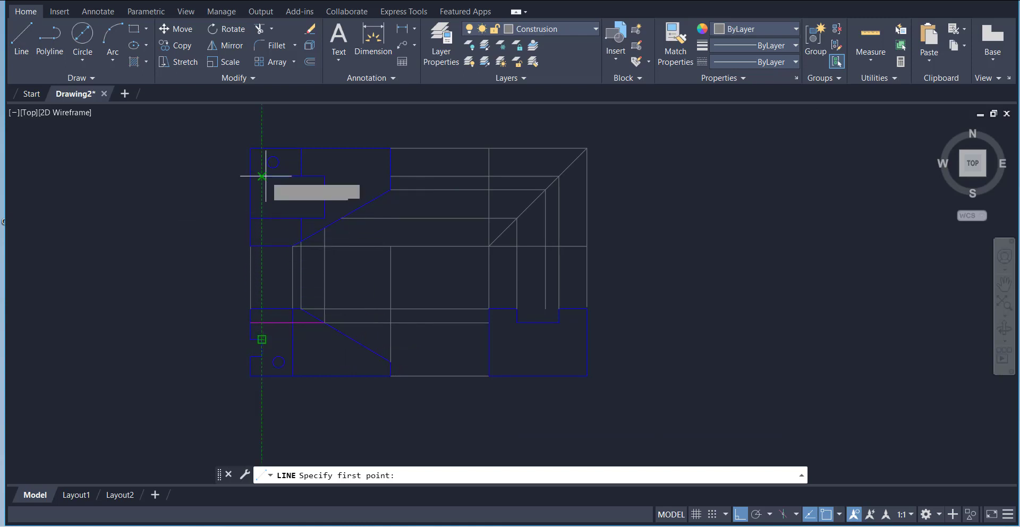
{"action": "left_click", "coordinate": [262, 339]}
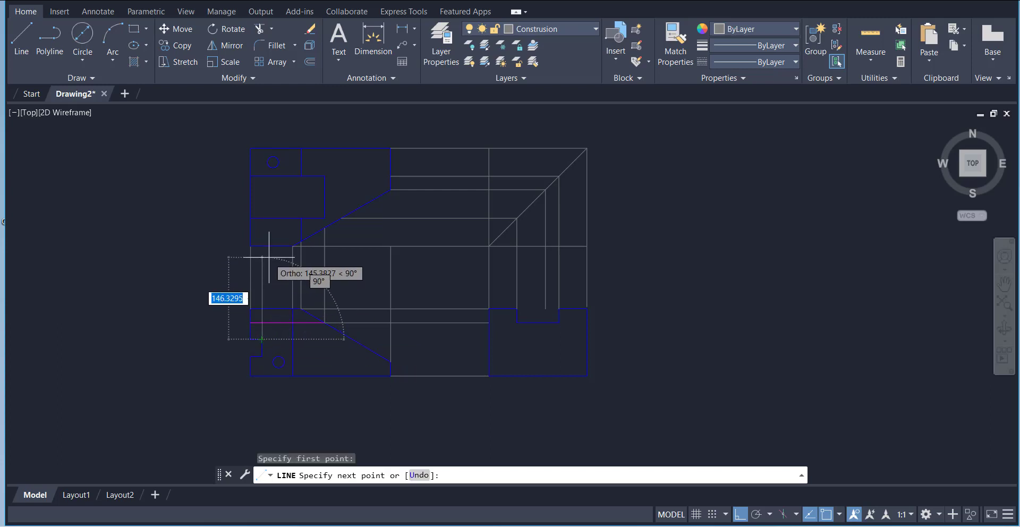
{"action": "left_click", "coordinate": [262, 255]}
{"action": "right_click", "coordinate": [268, 267]}
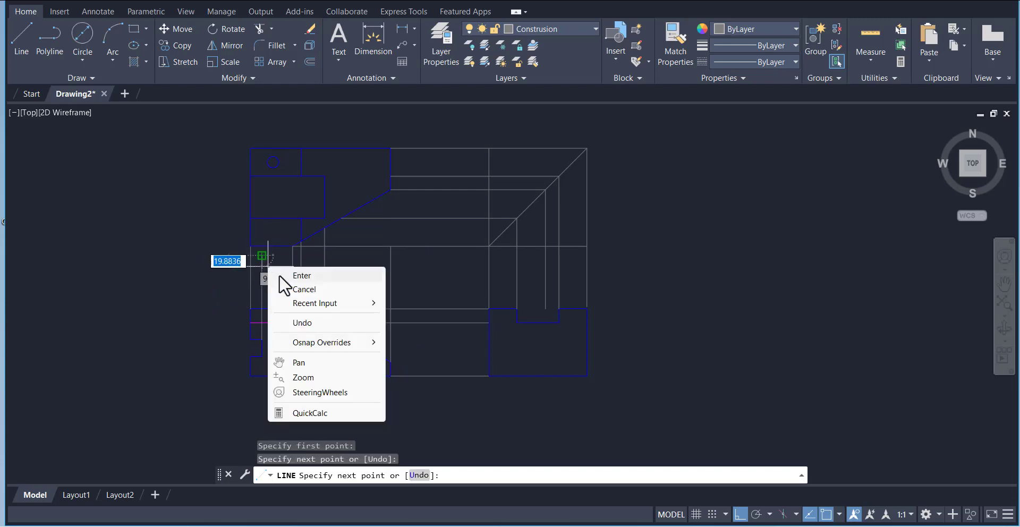
{"action": "left_click", "coordinate": [279, 275]}
Draw a vertical projection line from the left quadrant of the front view's hole up towards the top view.
{"action": "left_click", "coordinate": [30, 33]}
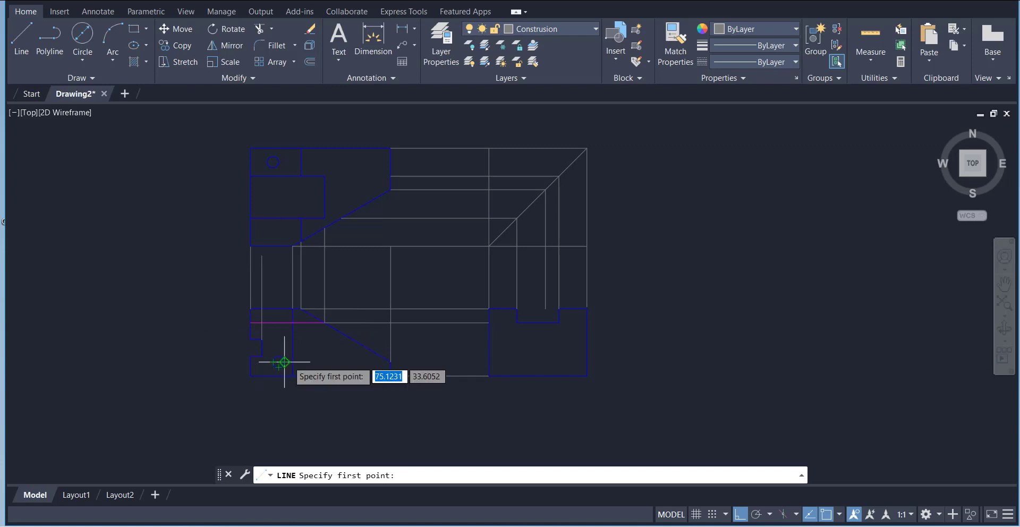
{"action": "scroll", "coordinate": [219, 332], "scroll_direction": "up", "scroll_amount": 2}
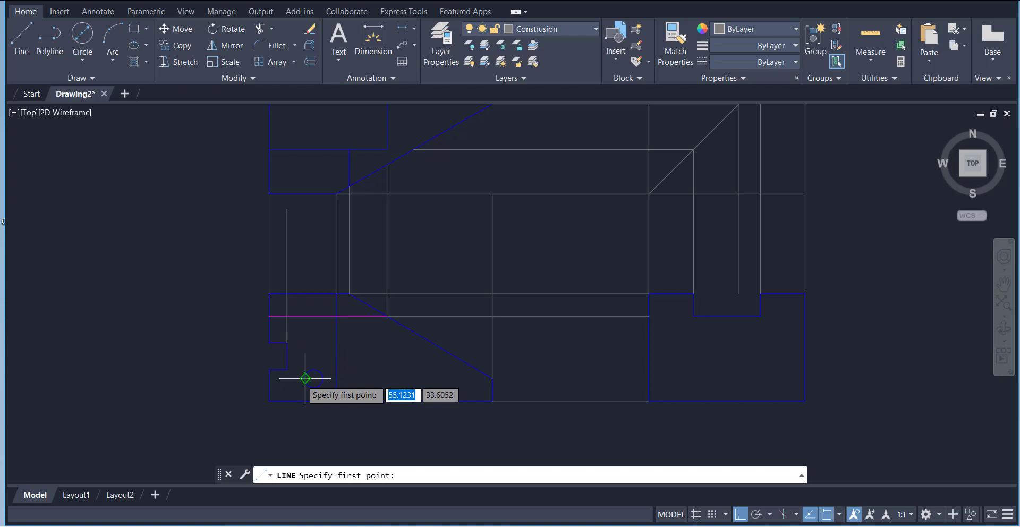
{"action": "left_click", "coordinate": [840, 515]}
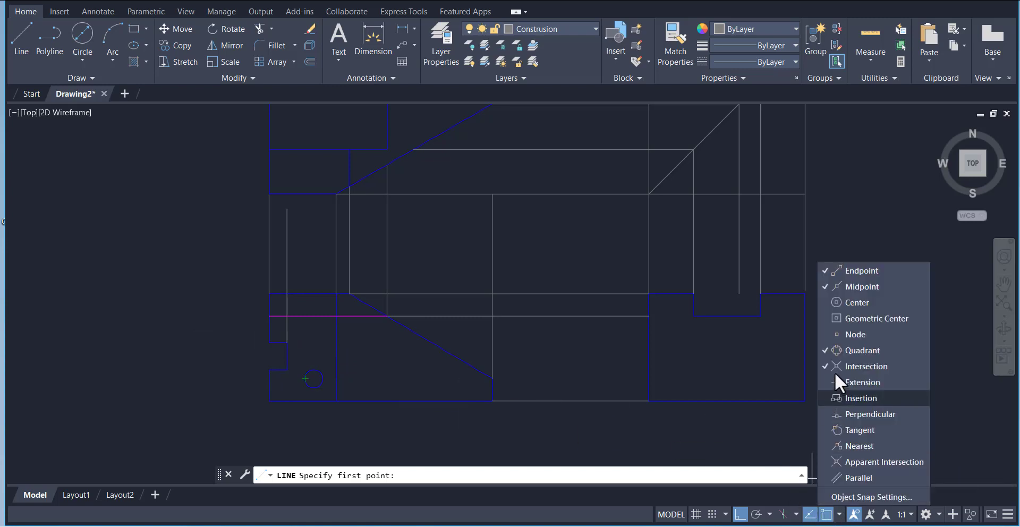
{"action": "left_click", "coordinate": [522, 410]}
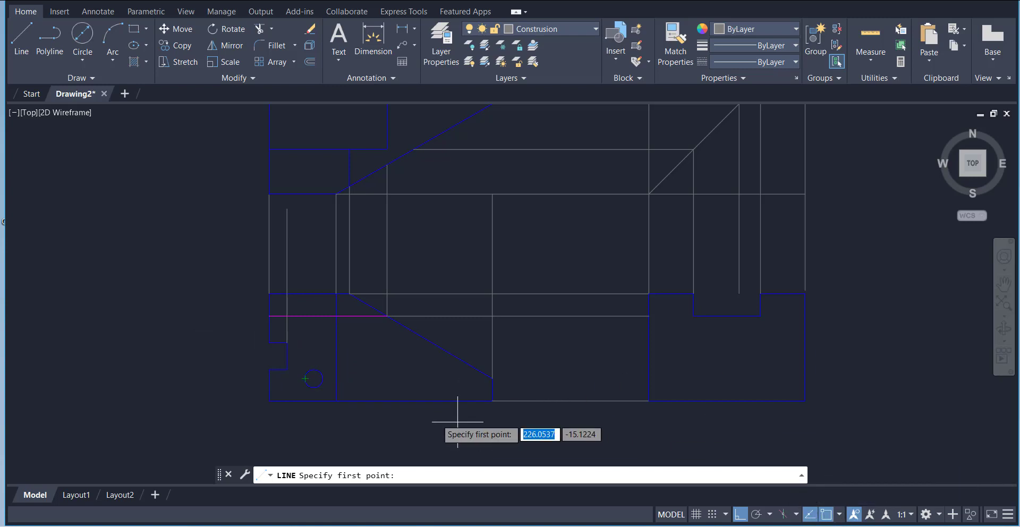
{"action": "left_click", "coordinate": [306, 379]}
{"action": "left_click", "coordinate": [305, 244]}
{"action": "right_click", "coordinate": [324, 245]}
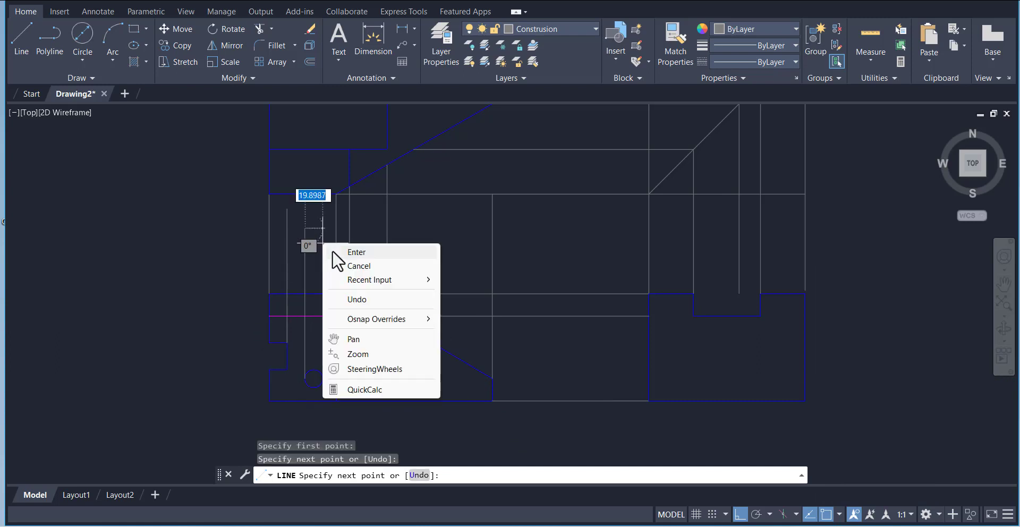
{"action": "left_click", "coordinate": [333, 250]}
Draw a vertical projection line from the right quadrant of the front view's hole up towards the top view.
{"action": "right_click", "coordinate": [181, 232]}
{"action": "left_click", "coordinate": [207, 241]}
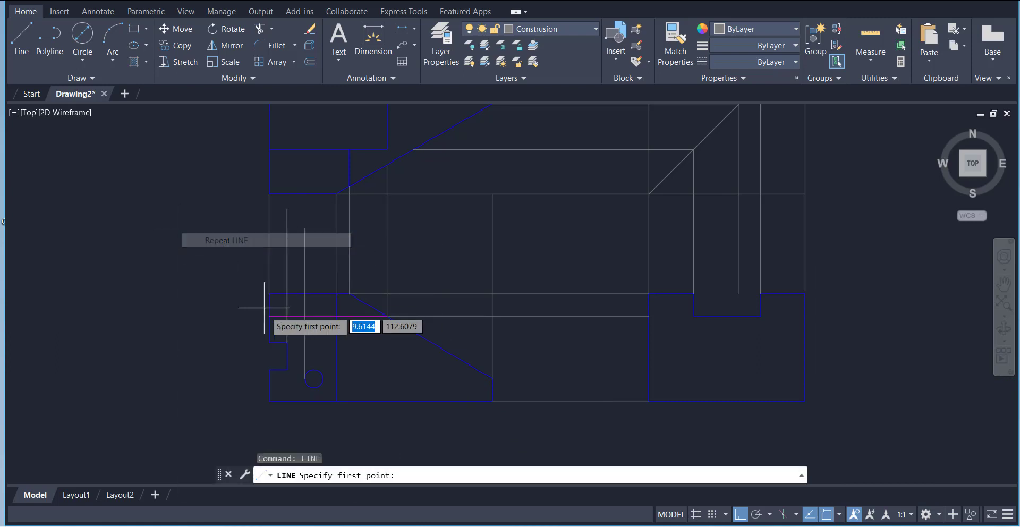
{"action": "left_click", "coordinate": [322, 378]}
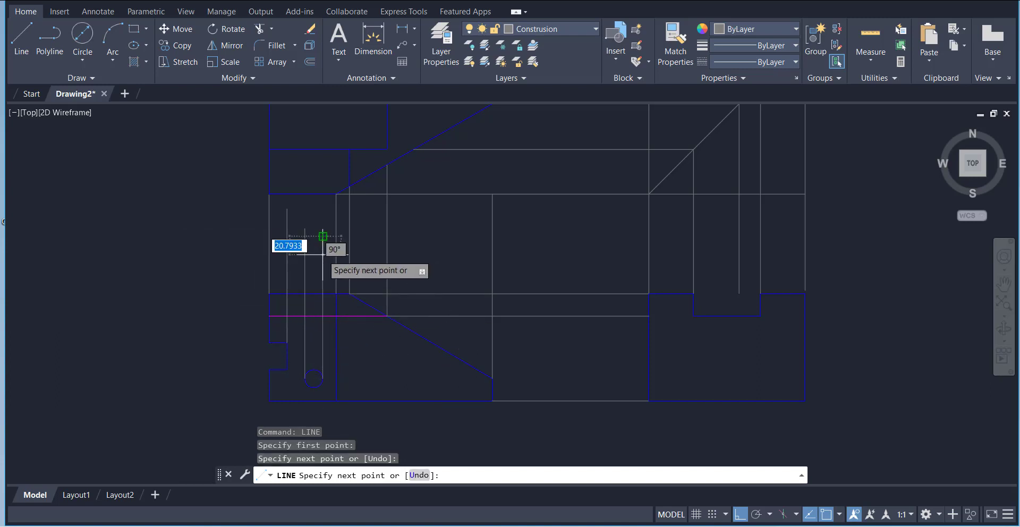
{"action": "left_click", "coordinate": [323, 236]}
{"action": "right_click", "coordinate": [326, 254]}
{"action": "left_click", "coordinate": [333, 263]}
Extend the notch projection line and both hole projection lines up to the top view's lower edge.
{"action": "scroll", "coordinate": [242, 313], "scroll_direction": "down", "scroll_amount": 4}
{"action": "scroll", "coordinate": [145, 241], "scroll_direction": "up", "scroll_amount": 2}
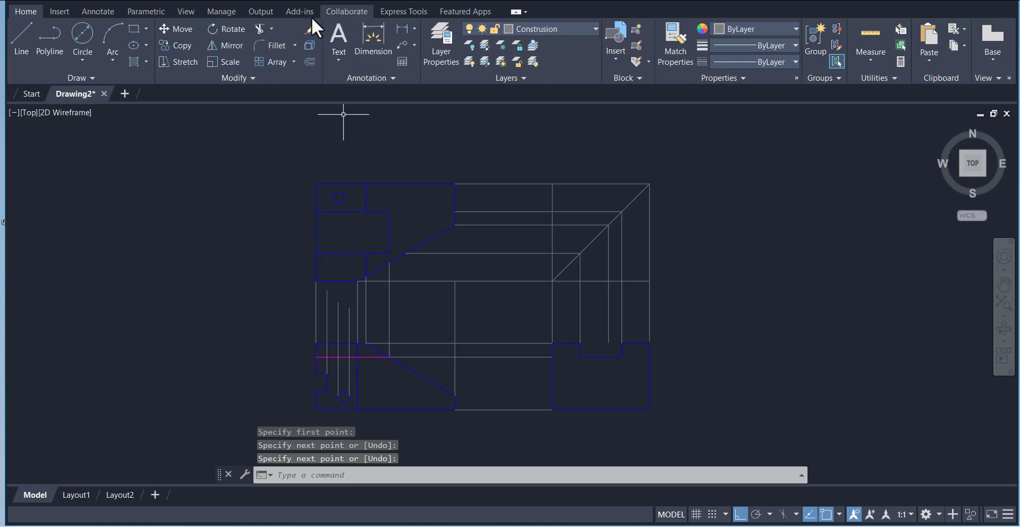
{"action": "left_click", "coordinate": [261, 29]}
{"action": "left_click", "coordinate": [271, 28]}
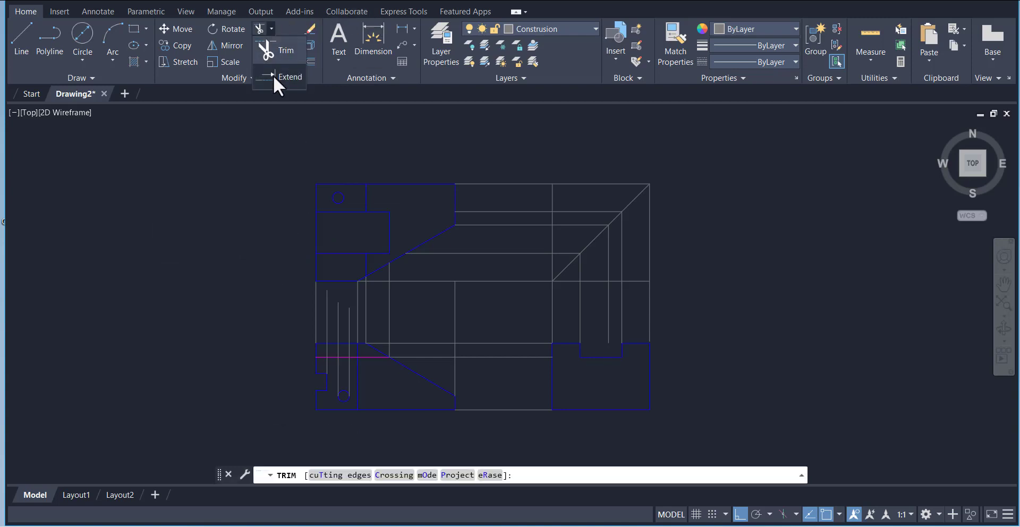
{"action": "left_click", "coordinate": [273, 76]}
{"action": "left_click", "coordinate": [338, 313]}
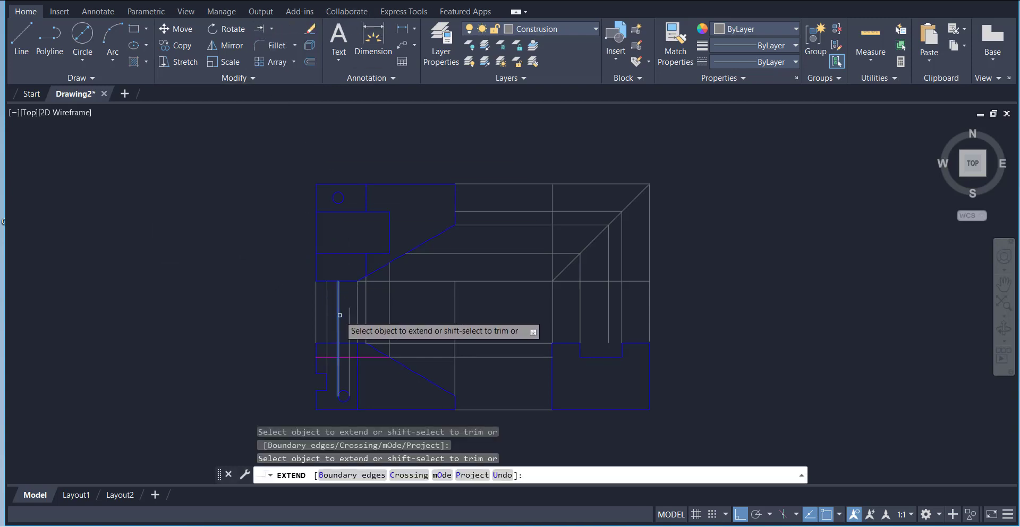
{"action": "left_click", "coordinate": [349, 319]}
{"action": "right_click", "coordinate": [252, 254]}
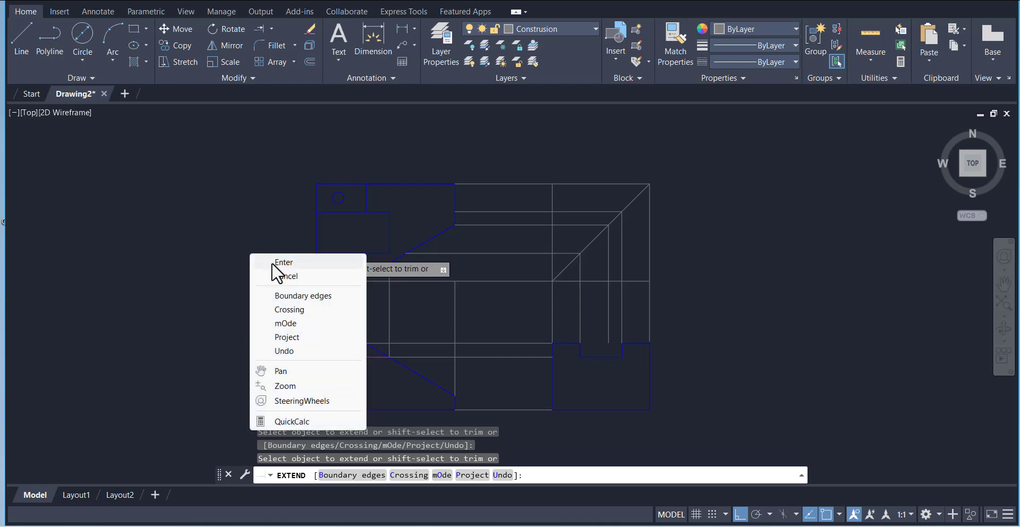
{"action": "left_click", "coordinate": [273, 263]}
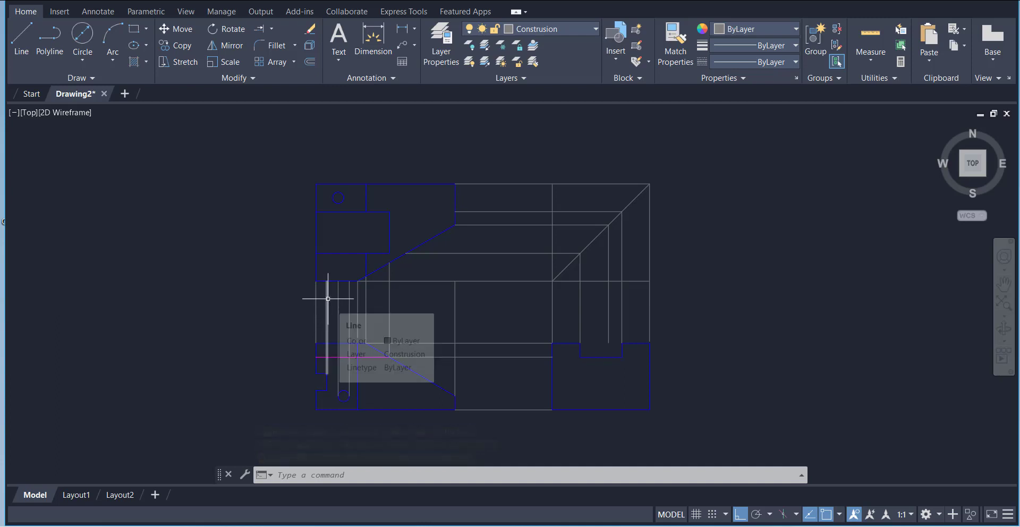
On the Hidden layer, draw a vertical line from the notch projection's end up past the top view's upper edge.
{"action": "left_click", "coordinate": [530, 32]}
{"action": "left_click", "coordinate": [531, 124]}
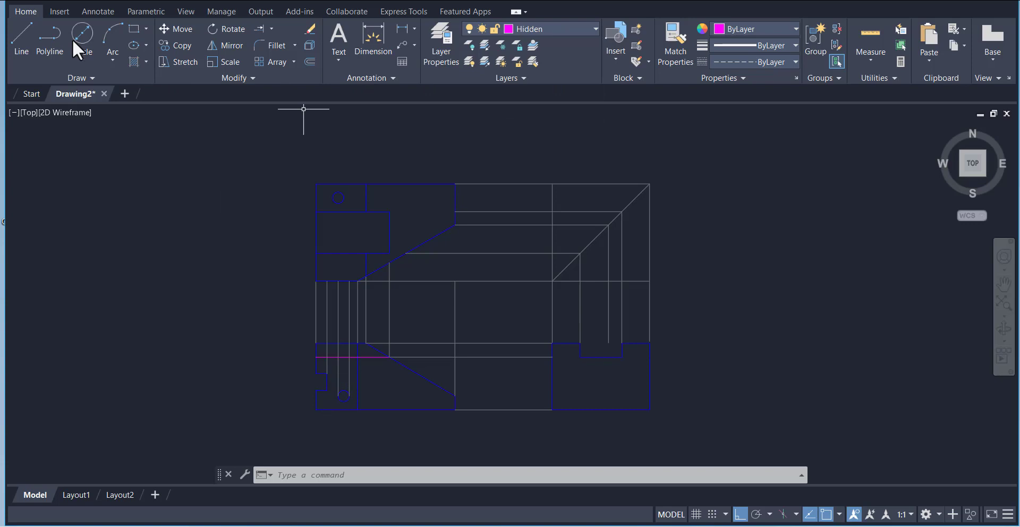
{"action": "left_click", "coordinate": [28, 41]}
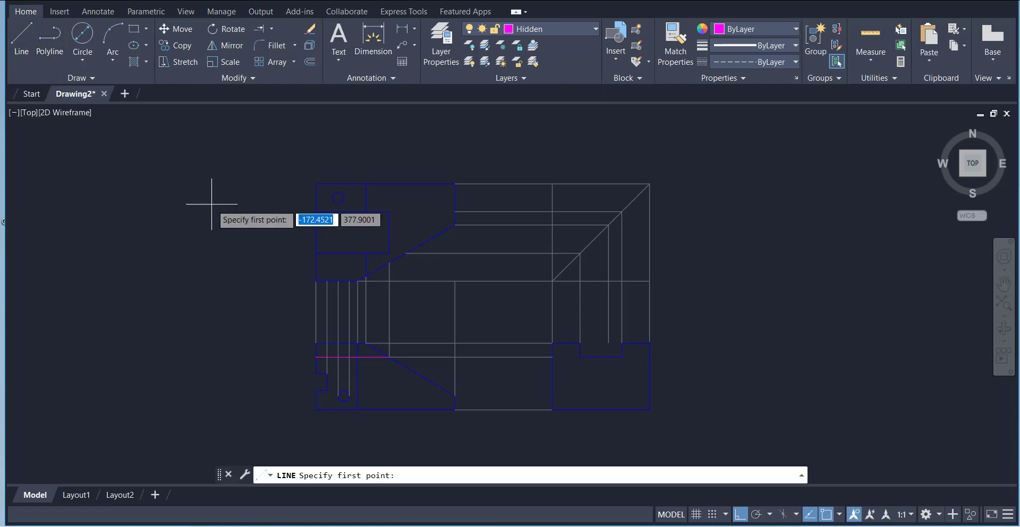
{"action": "left_click", "coordinate": [327, 281]}
{"action": "right_click", "coordinate": [379, 156]}
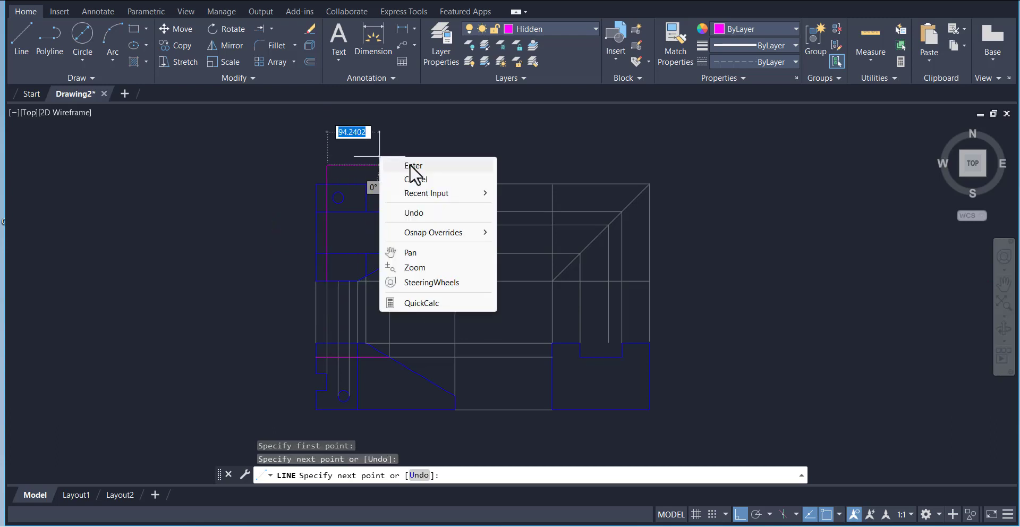
{"action": "left_click", "coordinate": [410, 164]}
Draw a vertical hidden line from the end of the hole's left projection up past the top view's upper edge.
{"action": "right_click", "coordinate": [407, 155]}
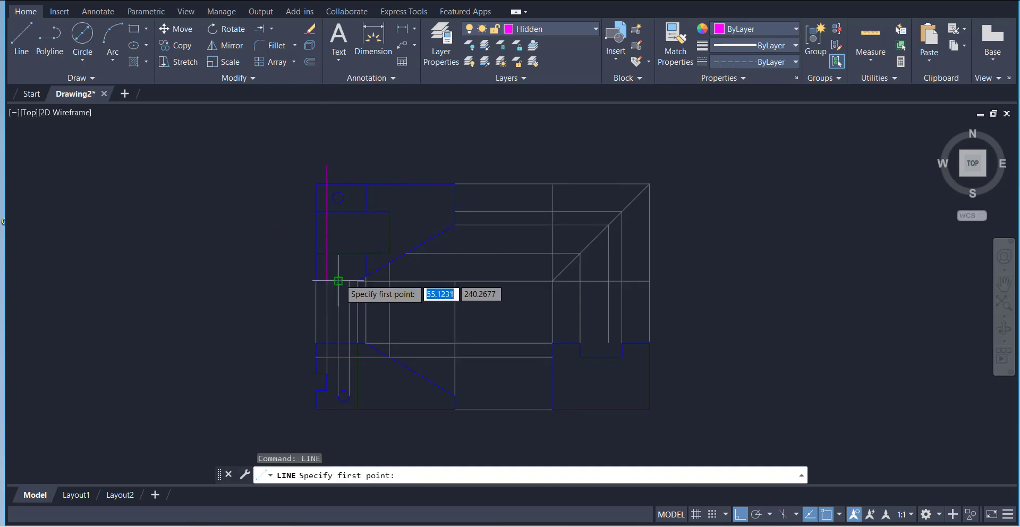
{"action": "left_click", "coordinate": [338, 280]}
{"action": "left_click", "coordinate": [339, 157]}
{"action": "right_click", "coordinate": [402, 148]}
{"action": "left_click", "coordinate": [425, 156]}
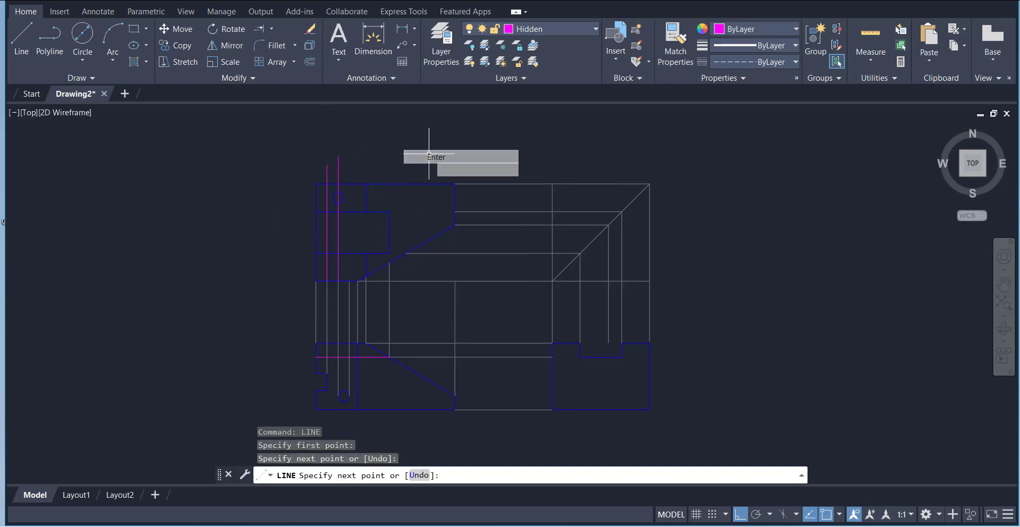
Draw a vertical hidden line from the end of the hole's right projection up past the top view's upper edge.
{"action": "right_click", "coordinate": [428, 145]}
{"action": "left_click", "coordinate": [428, 143]}
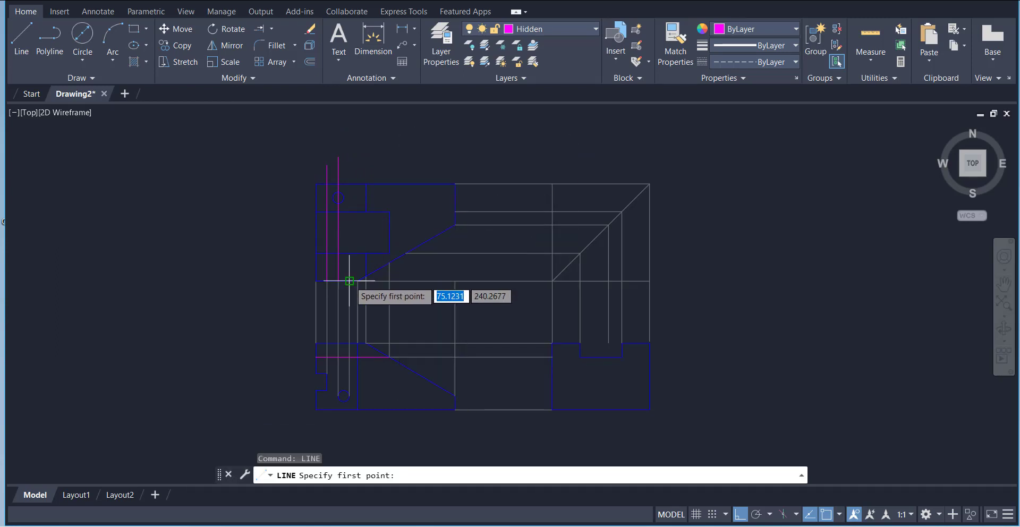
{"action": "left_click", "coordinate": [349, 281]}
{"action": "left_click", "coordinate": [349, 155]}
{"action": "right_click", "coordinate": [430, 165]}
{"action": "left_click", "coordinate": [430, 166]}
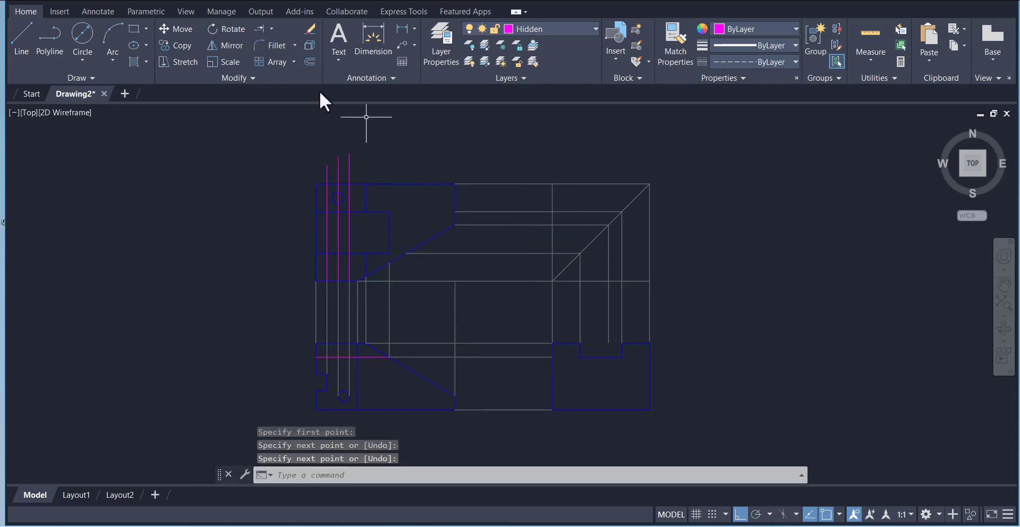
Trim the three vertical hidden lines where they pass beyond the top view's upper edge.
{"action": "left_click", "coordinate": [270, 30]}
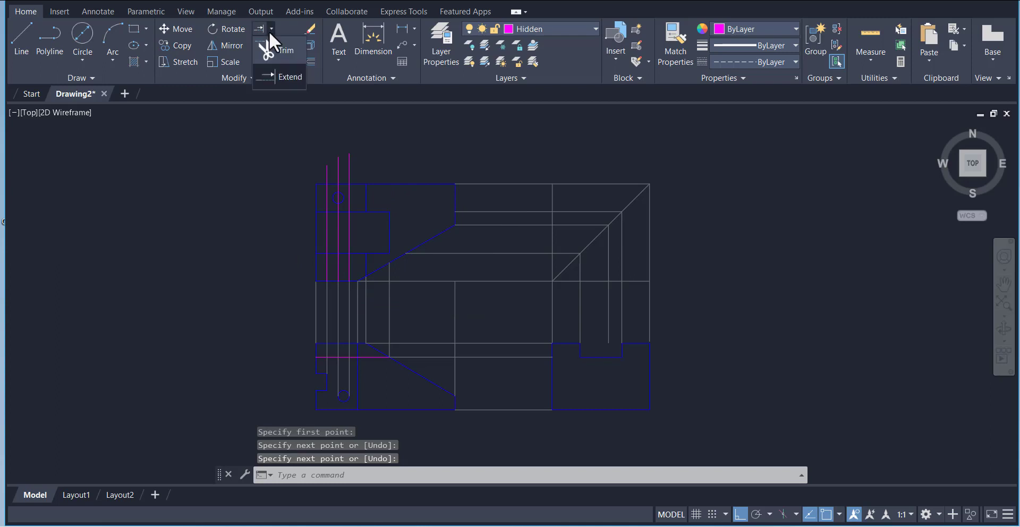
{"action": "left_click", "coordinate": [276, 47]}
{"action": "left_click", "coordinate": [353, 164]}
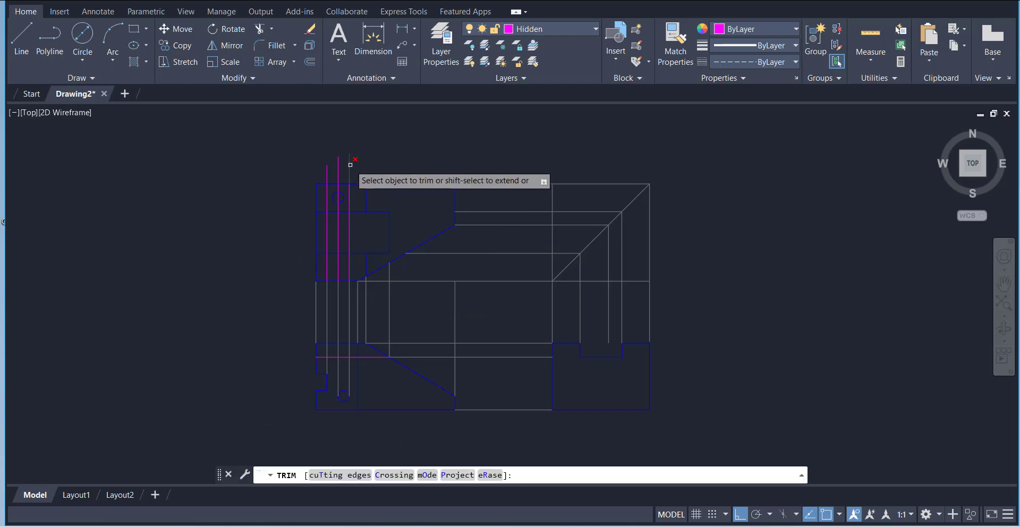
{"action": "left_click", "coordinate": [338, 170]}
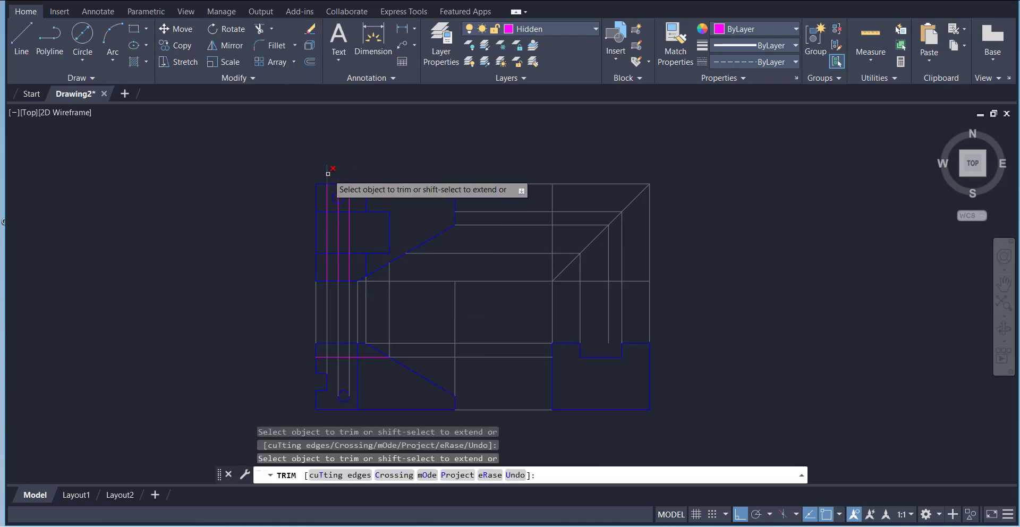
{"action": "left_click", "coordinate": [327, 173]}
{"action": "right_click", "coordinate": [231, 161]}
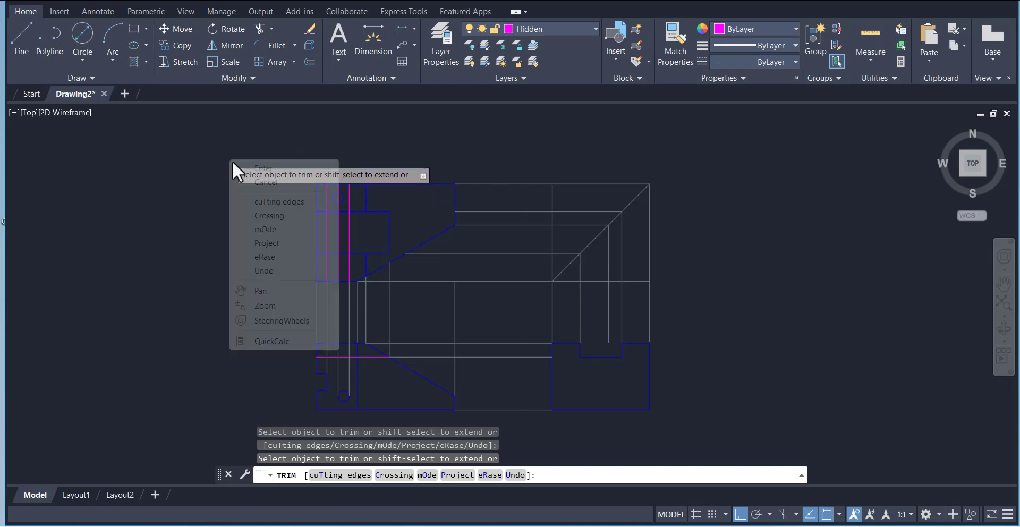
{"action": "left_click", "coordinate": [263, 168]}
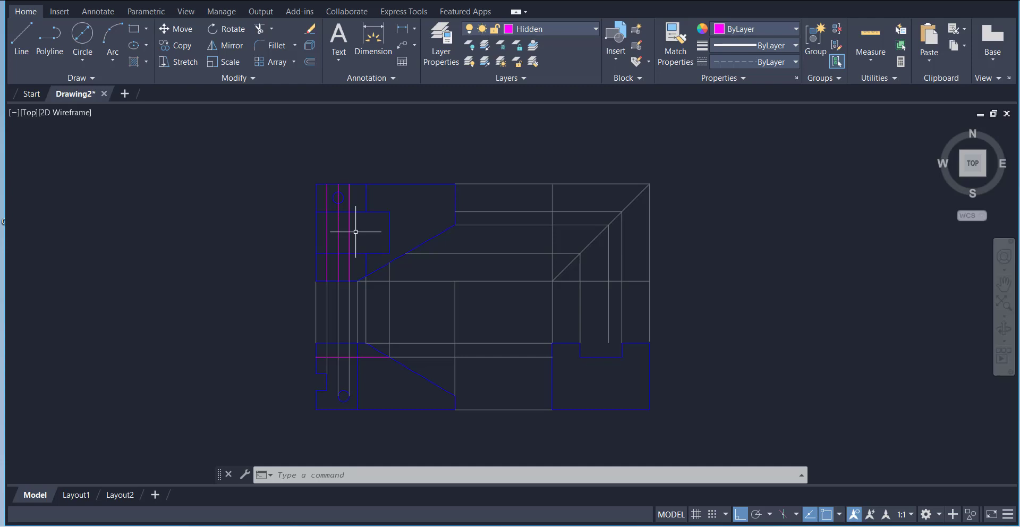
Check the Hidden layer's linetype and lineweight in the layer properties.
{"action": "scroll", "coordinate": [321, 164], "scroll_direction": "up", "scroll_amount": 3}
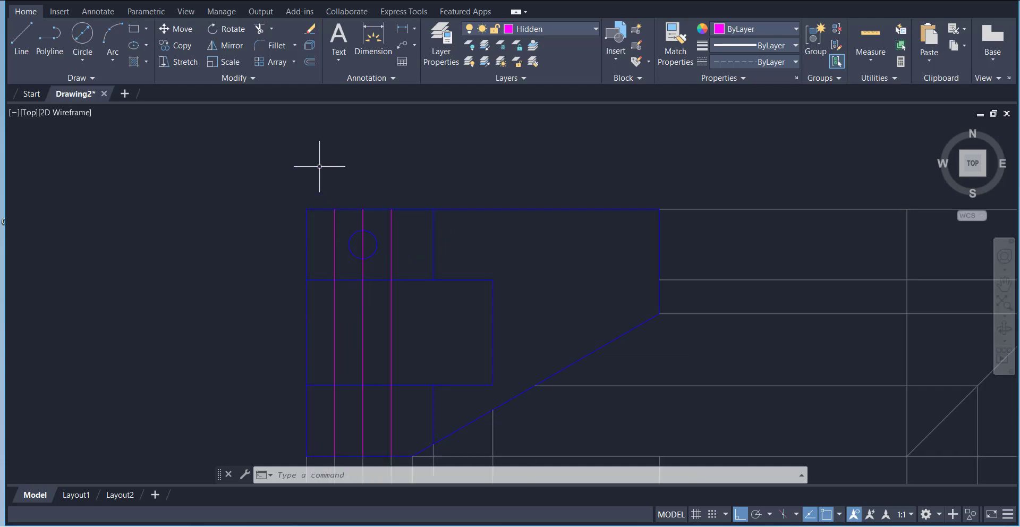
{"action": "scroll", "coordinate": [313, 183], "scroll_direction": "down", "scroll_amount": 3}
{"action": "scroll", "coordinate": [269, 229], "scroll_direction": "up", "scroll_amount": 2}
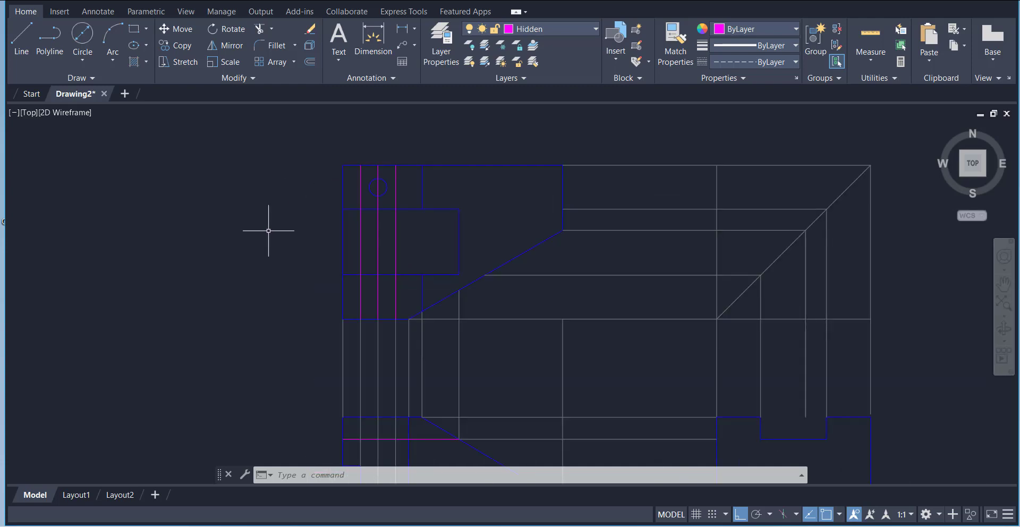
{"action": "scroll", "coordinate": [269, 230], "scroll_direction": "down", "scroll_amount": 2}
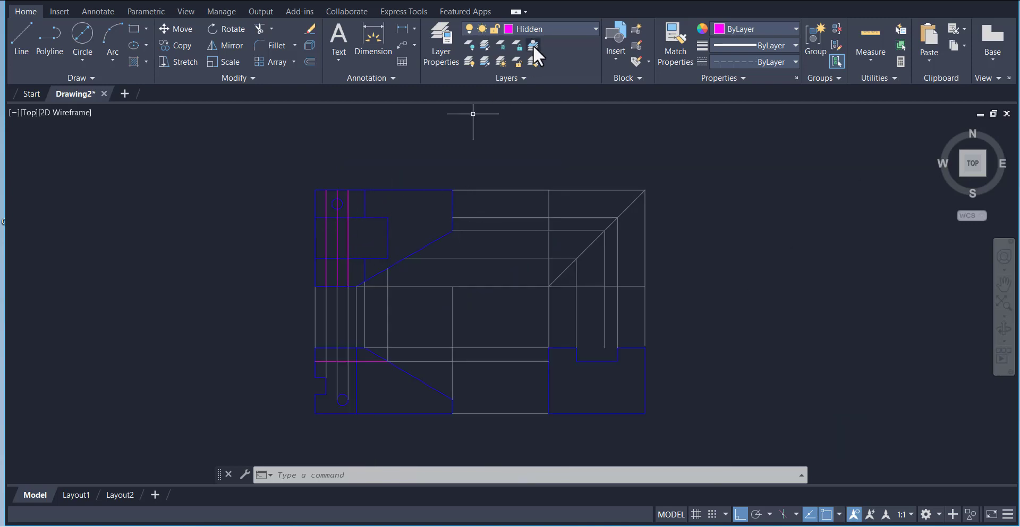
{"action": "left_click", "coordinate": [454, 51]}
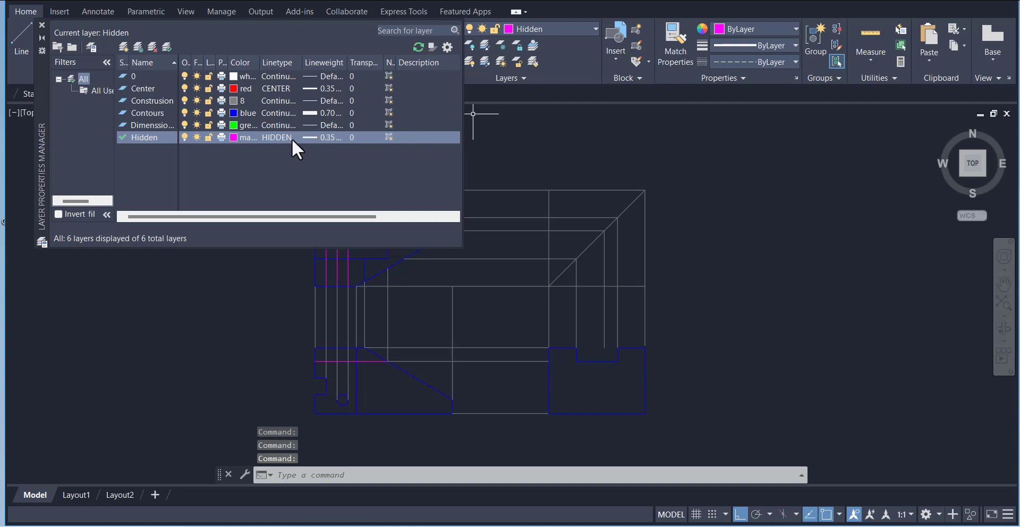
{"action": "left_click", "coordinate": [43, 25]}
Add the LineWeight toggle to the status bar and switch lineweight display on and back off.
{"action": "left_click", "coordinate": [854, 515]}
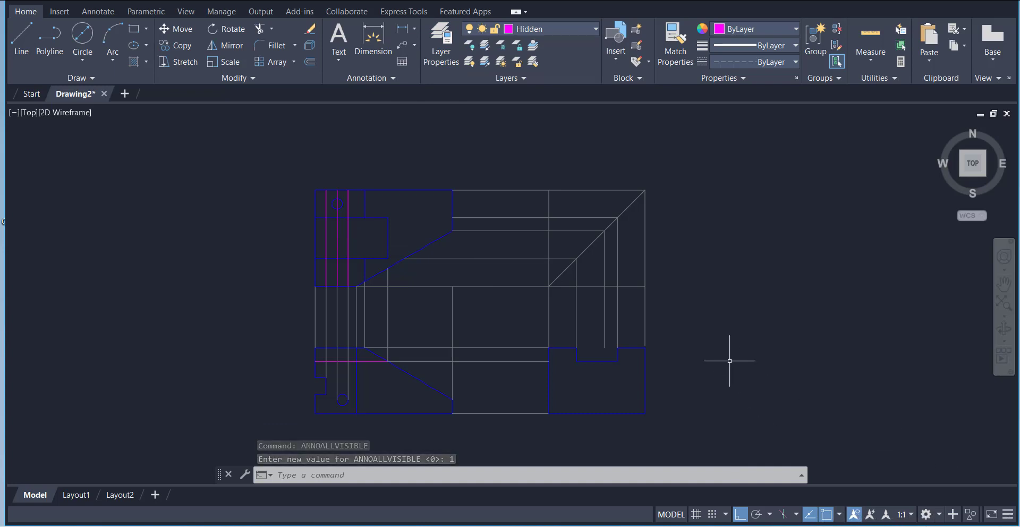
{"action": "key", "text": "Escape"}
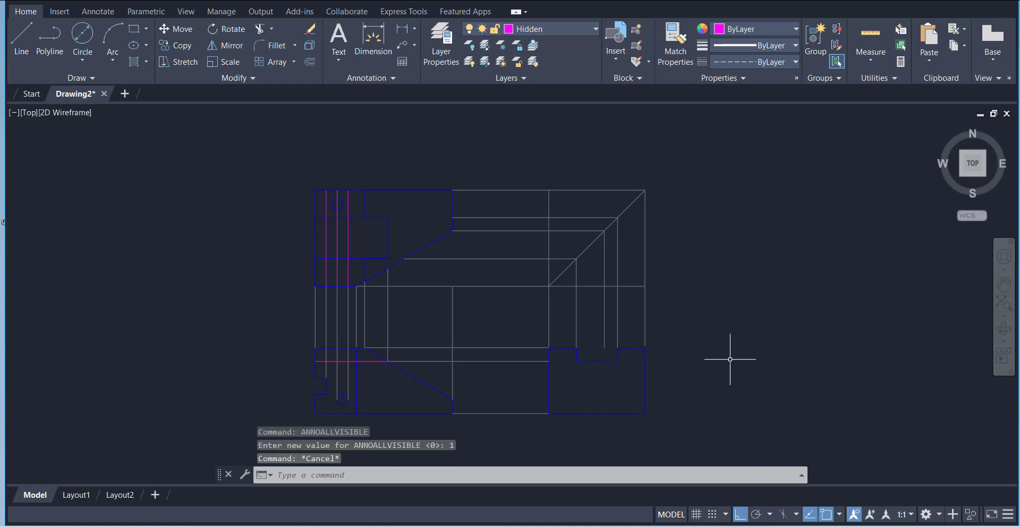
{"action": "left_click", "coordinate": [1007, 514]}
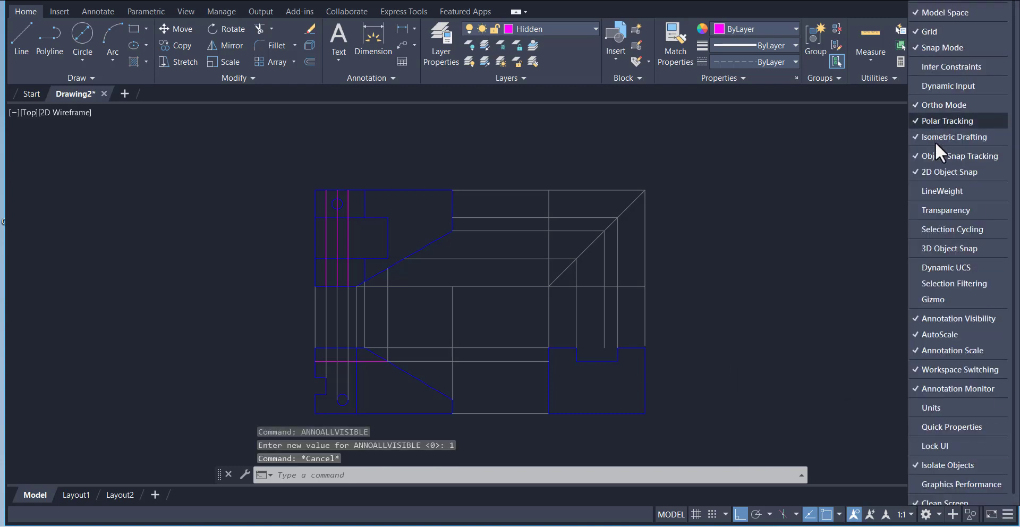
{"action": "left_click", "coordinate": [948, 192]}
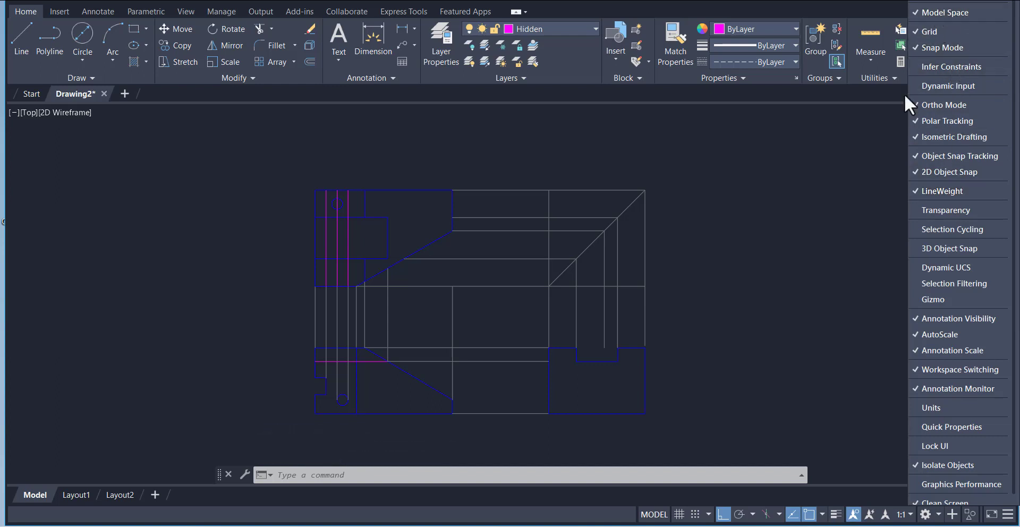
{"action": "left_click", "coordinate": [835, 514]}
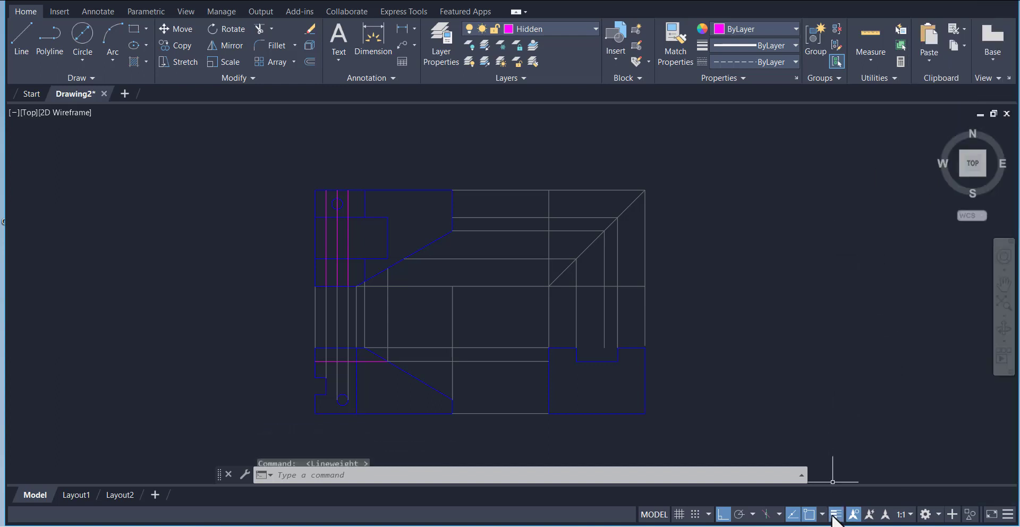
{"action": "left_click", "coordinate": [835, 515]}
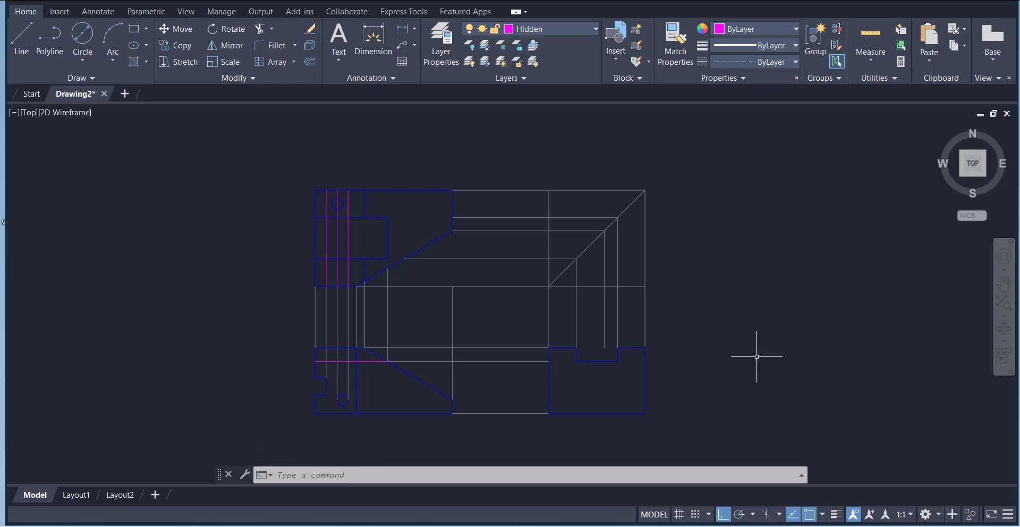
Turn off the Construsion layer to inspect the three views without construction lines.
{"action": "left_click", "coordinate": [552, 31]}
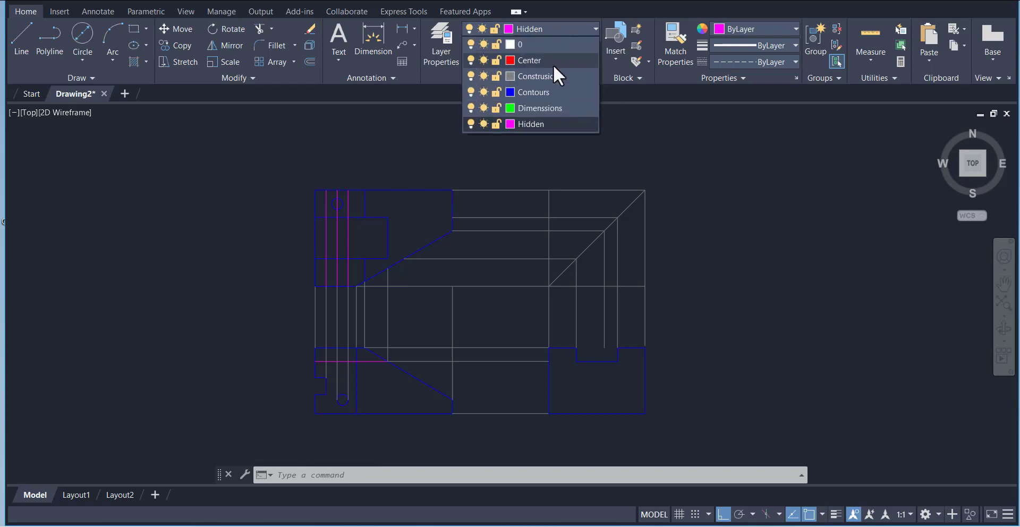
{"action": "left_click", "coordinate": [470, 75]}
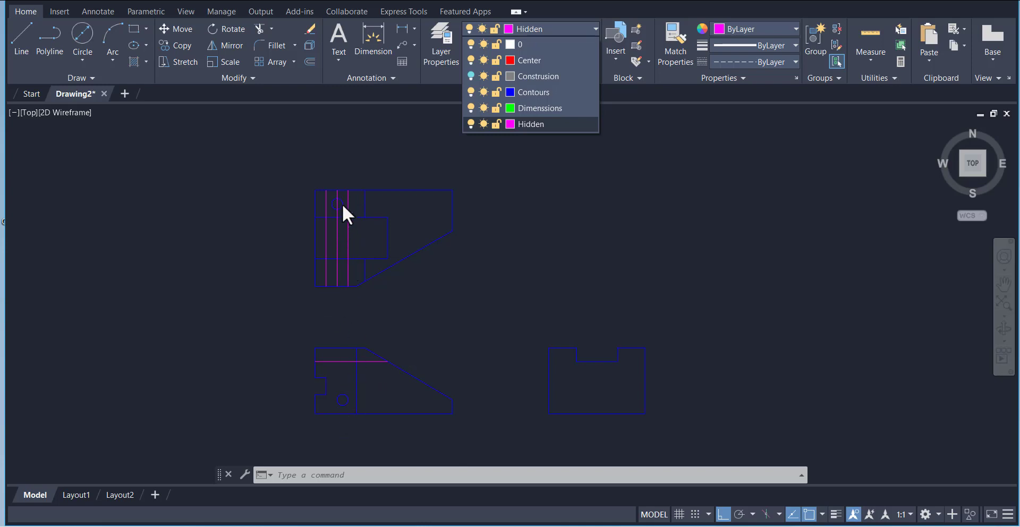
{"action": "left_click", "coordinate": [422, 333]}
Turn the Construsion layer back on and make it the current layer.
{"action": "left_click", "coordinate": [534, 31]}
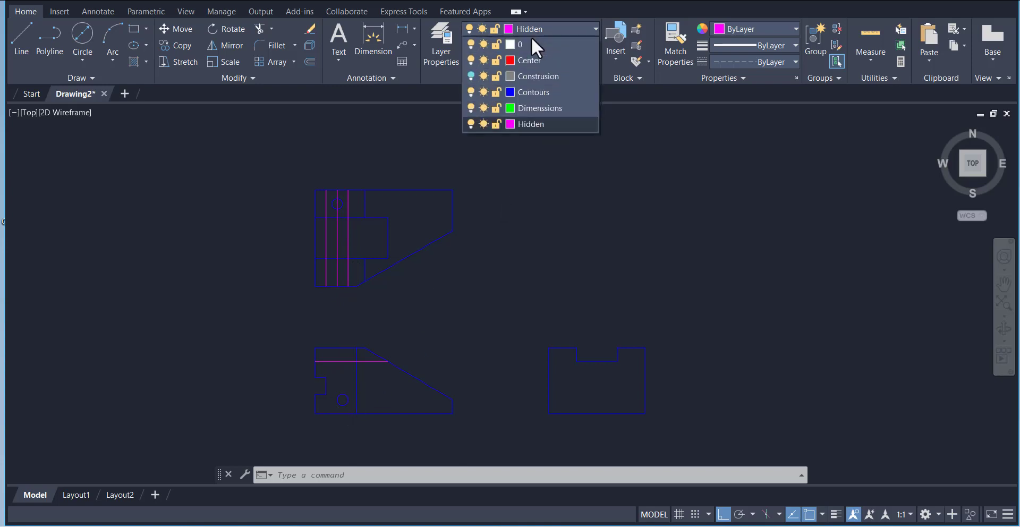
{"action": "left_click", "coordinate": [470, 76]}
{"action": "left_click", "coordinate": [539, 77]}
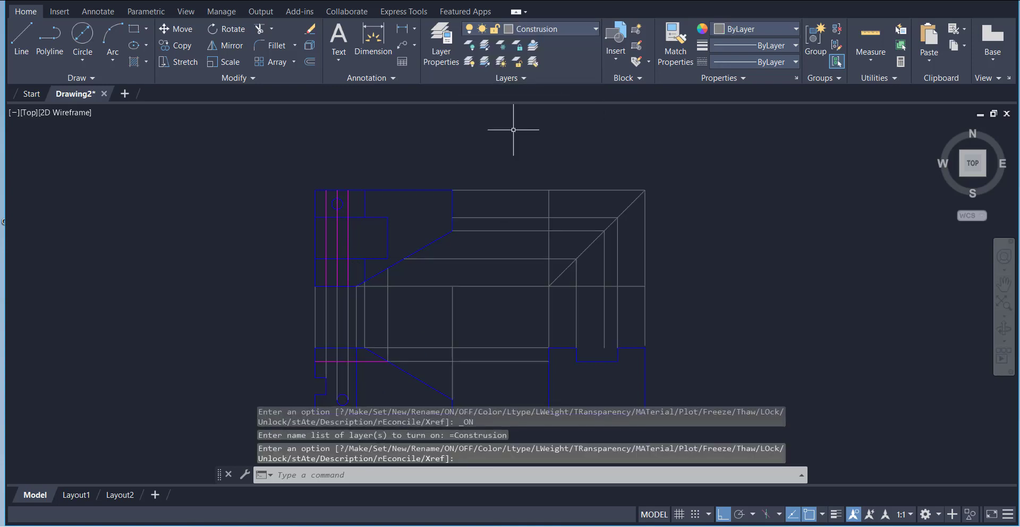
Draw a vertical construction line from the right quadrant of the top view's hole down past the view's lower edge.
{"action": "scroll", "coordinate": [526, 133], "scroll_direction": "down", "scroll_amount": 1}
{"action": "scroll", "coordinate": [467, 164], "scroll_direction": "up", "scroll_amount": 1}
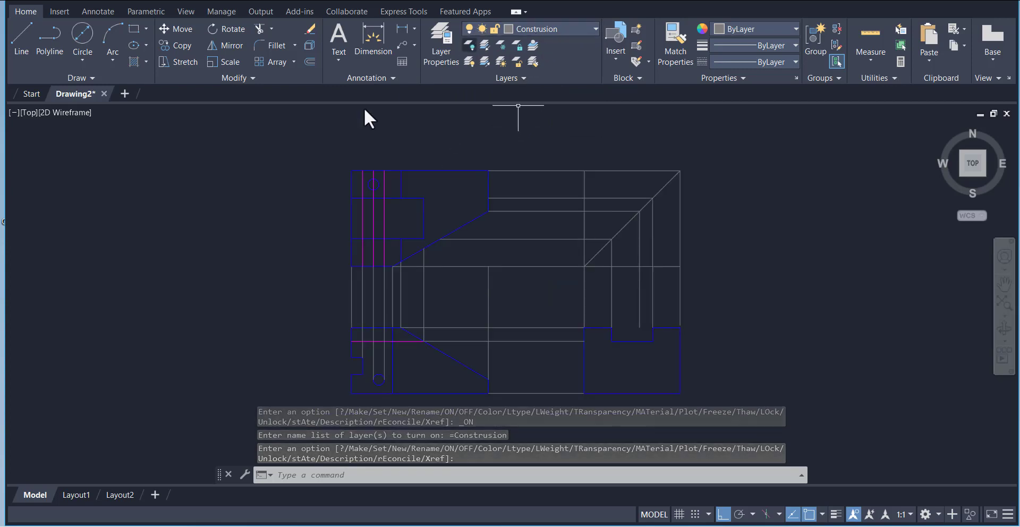
{"action": "left_click", "coordinate": [24, 40]}
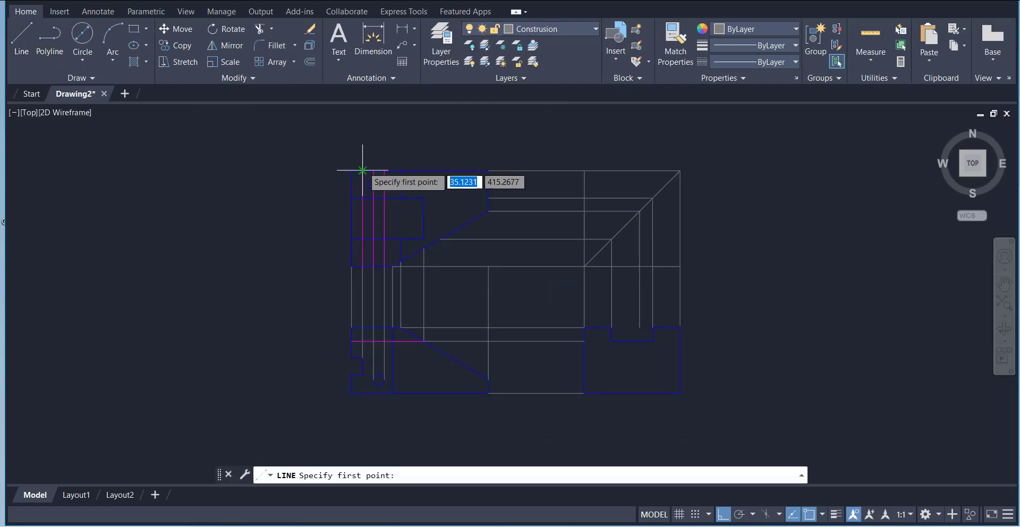
{"action": "left_click", "coordinate": [379, 184]}
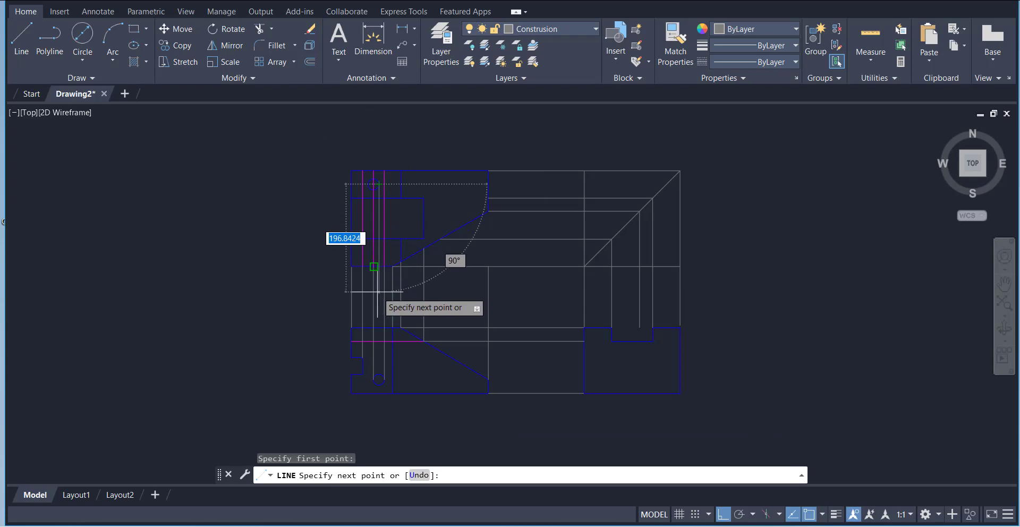
{"action": "scroll", "coordinate": [378, 292], "scroll_direction": "up", "scroll_amount": 4}
{"action": "left_click", "coordinate": [377, 284]}
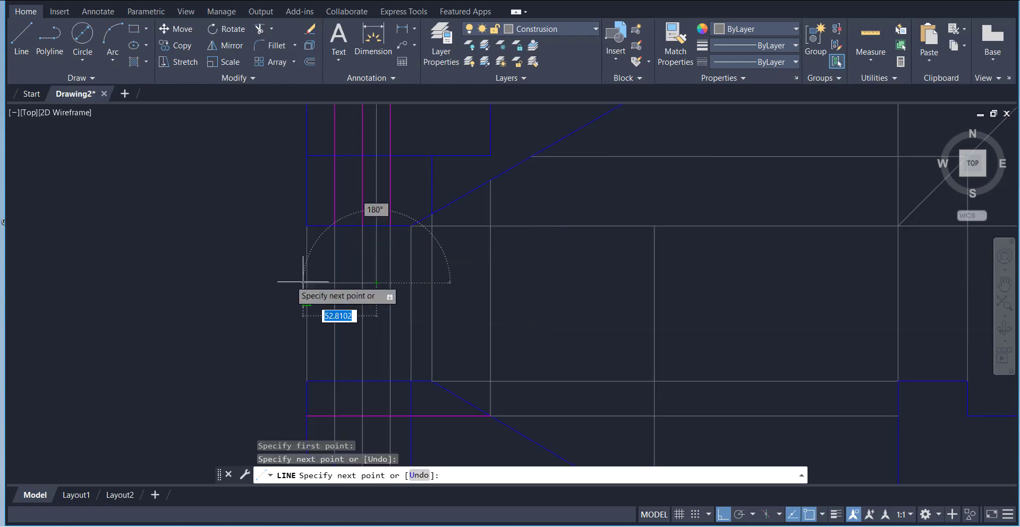
{"action": "right_click", "coordinate": [268, 266]}
{"action": "left_click", "coordinate": [280, 273]}
Draw a vertical construction line from the left quadrant of the top view's hole down past the view's lower edge.
{"action": "scroll", "coordinate": [273, 337], "scroll_direction": "down", "scroll_amount": 3}
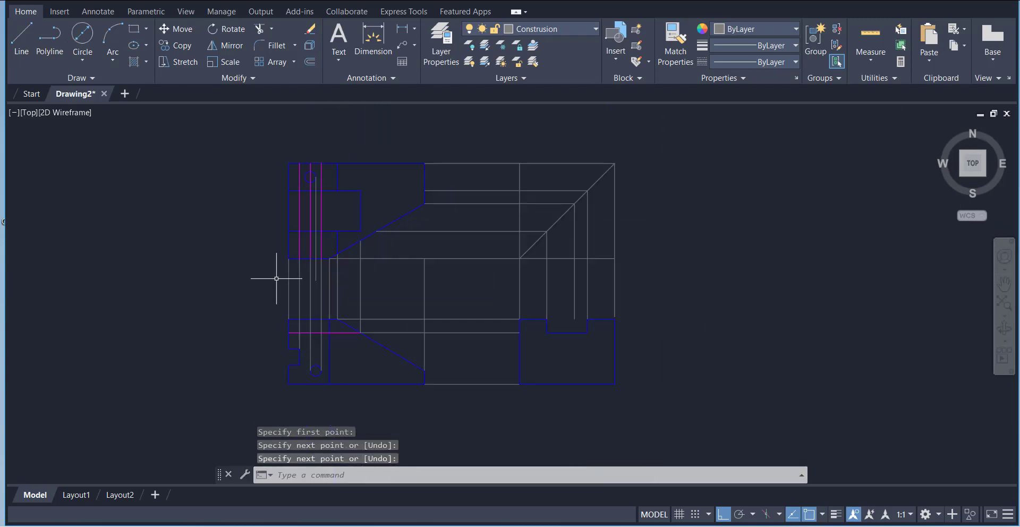
{"action": "right_click", "coordinate": [211, 154]}
{"action": "left_click", "coordinate": [215, 140]}
{"action": "scroll", "coordinate": [274, 171], "scroll_direction": "up", "scroll_amount": 4}
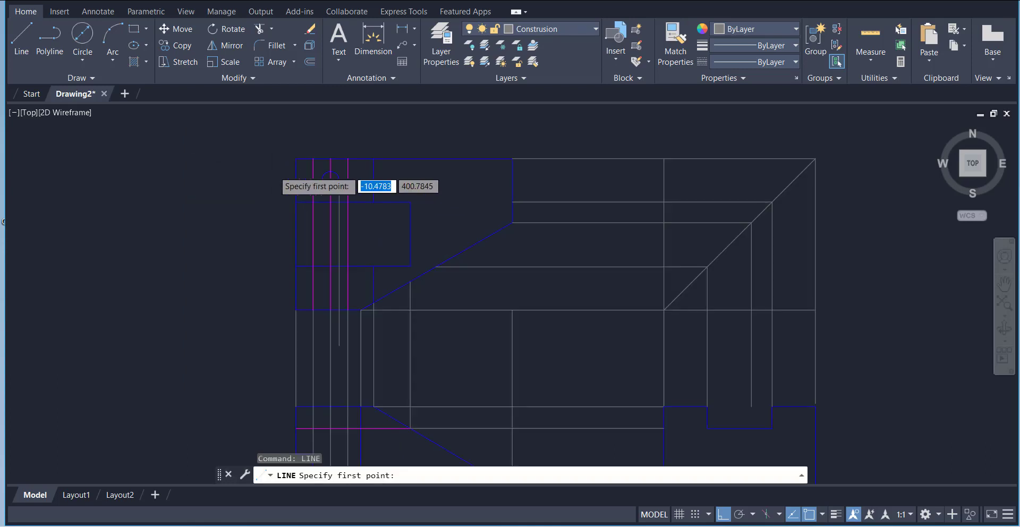
{"action": "left_click", "coordinate": [349, 185]}
{"action": "scroll", "coordinate": [361, 265], "scroll_direction": "down", "scroll_amount": 1}
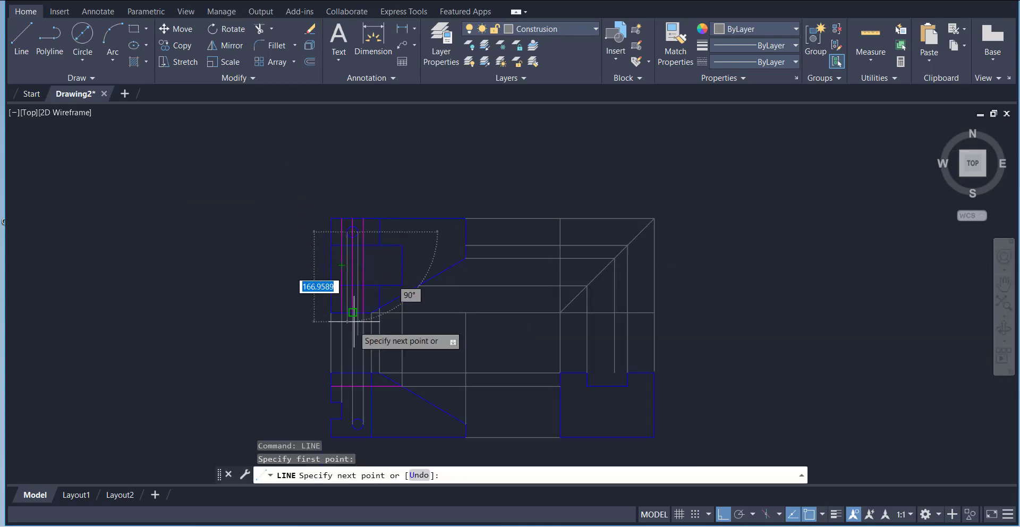
{"action": "scroll", "coordinate": [350, 330], "scroll_direction": "down", "scroll_amount": 1}
{"action": "scroll", "coordinate": [357, 321], "scroll_direction": "up", "scroll_amount": 1}
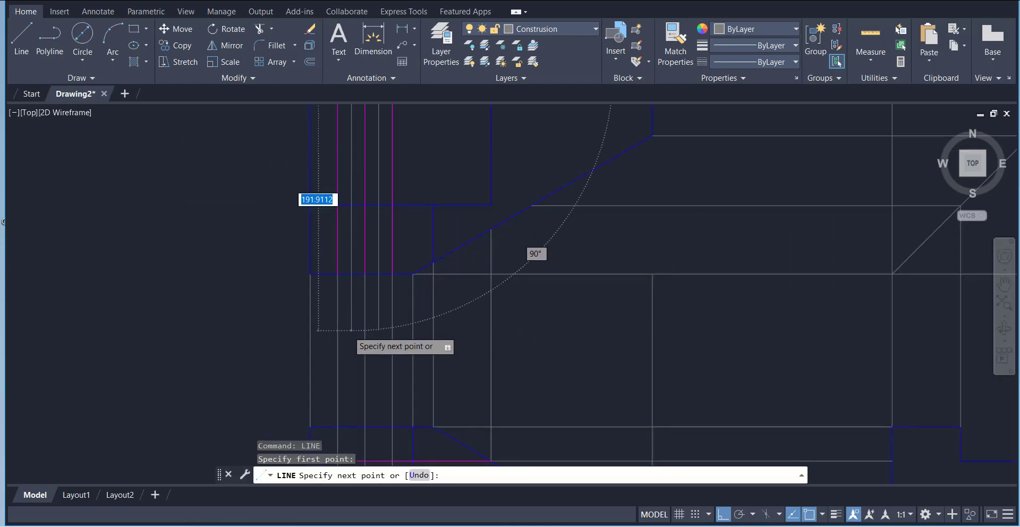
{"action": "scroll", "coordinate": [353, 321], "scroll_direction": "up", "scroll_amount": 1}
{"action": "left_click", "coordinate": [353, 321]}
{"action": "right_click", "coordinate": [259, 284]}
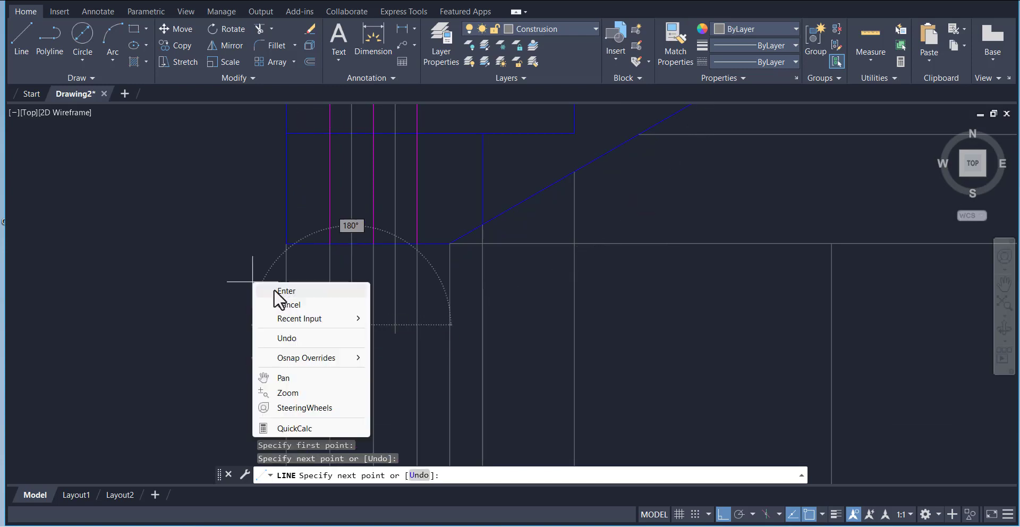
{"action": "left_click", "coordinate": [273, 289]}
Extend both vertical construction lines from the top view's hole down to the front view's upper edge.
{"action": "scroll", "coordinate": [289, 204], "scroll_direction": "down", "scroll_amount": 3}
{"action": "scroll", "coordinate": [218, 232], "scroll_direction": "down", "scroll_amount": 1}
{"action": "scroll", "coordinate": [165, 221], "scroll_direction": "up", "scroll_amount": 1}
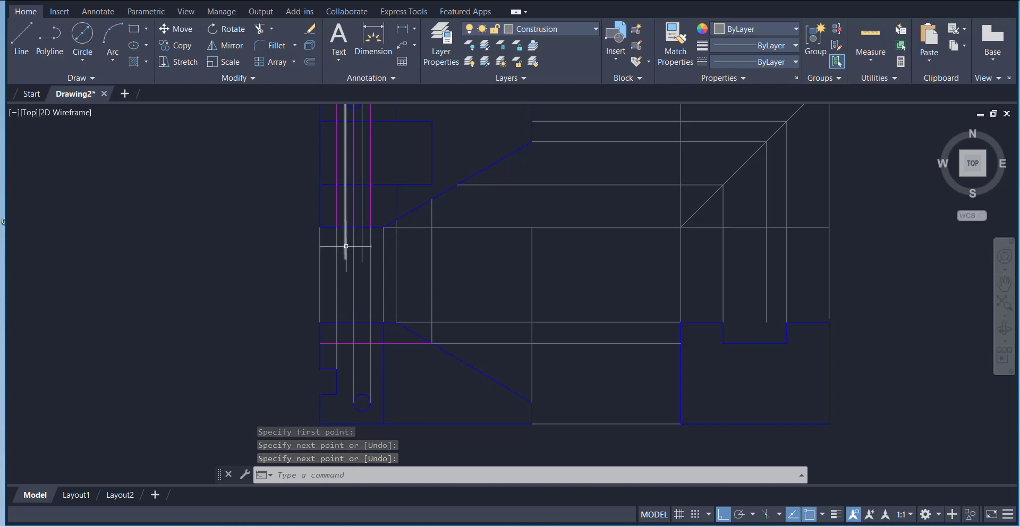
{"action": "left_click", "coordinate": [271, 29]}
{"action": "left_click", "coordinate": [279, 60]}
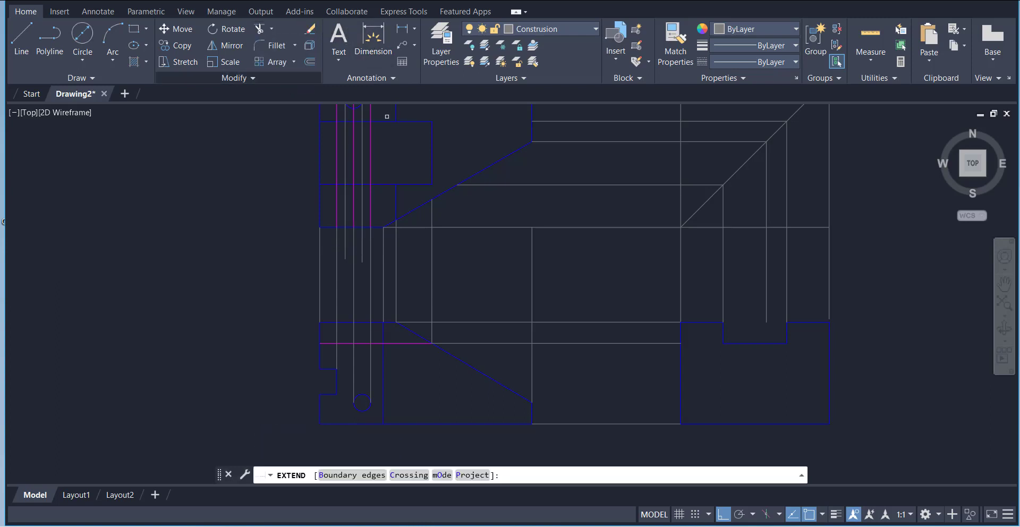
{"action": "left_click", "coordinate": [362, 248]}
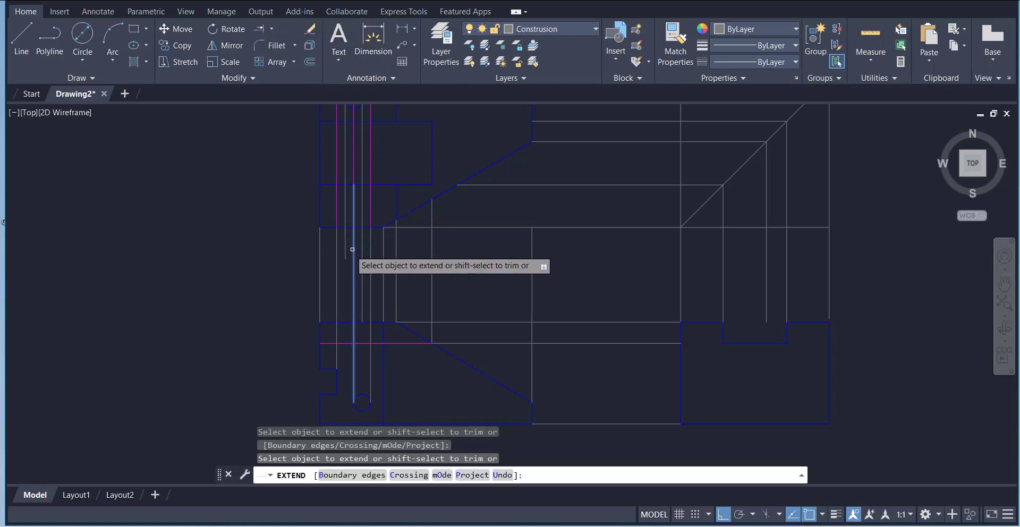
{"action": "left_click", "coordinate": [346, 250]}
{"action": "right_click", "coordinate": [238, 233]}
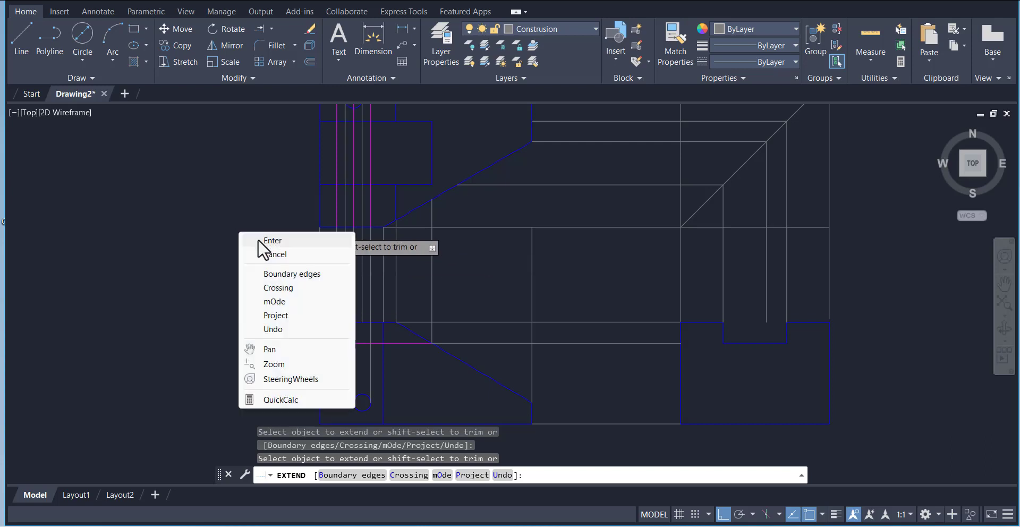
{"action": "left_click", "coordinate": [259, 240]}
On the Hidden layer, draw a vertical line from the hole's right projection line at the front view's upper edge down past its lower edge.
{"action": "left_click", "coordinate": [547, 29]}
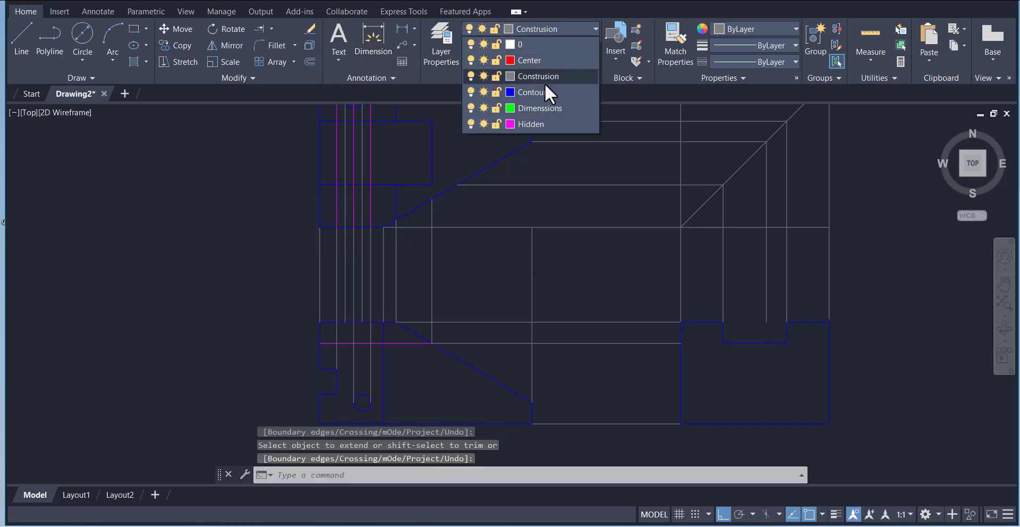
{"action": "left_click", "coordinate": [533, 124]}
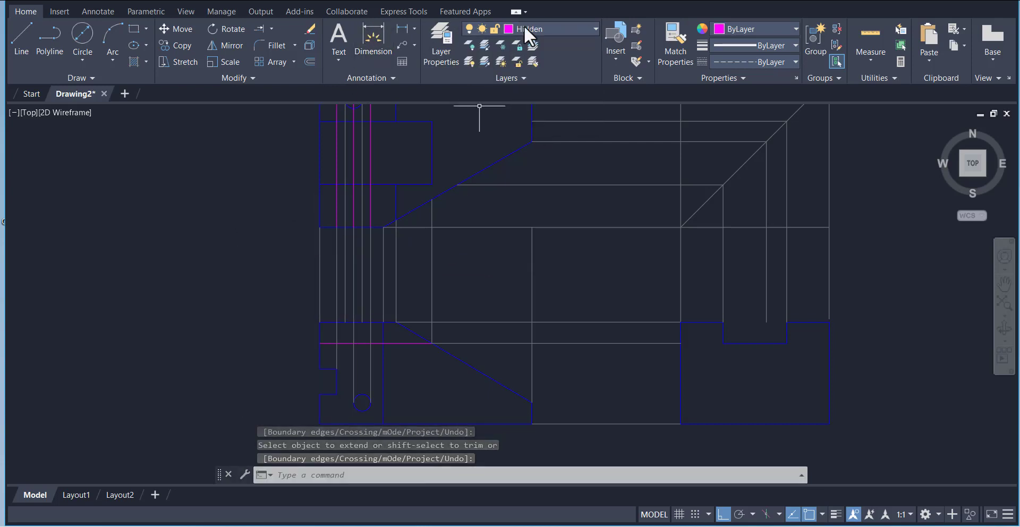
{"action": "left_click", "coordinate": [22, 43]}
{"action": "scroll", "coordinate": [274, 226], "scroll_direction": "down", "scroll_amount": 2}
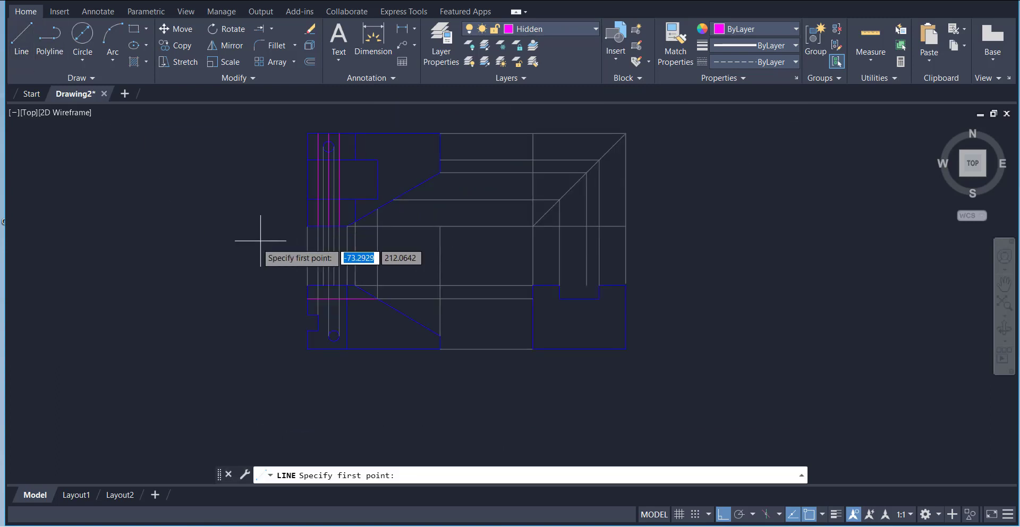
{"action": "scroll", "coordinate": [248, 254], "scroll_direction": "up", "scroll_amount": 2}
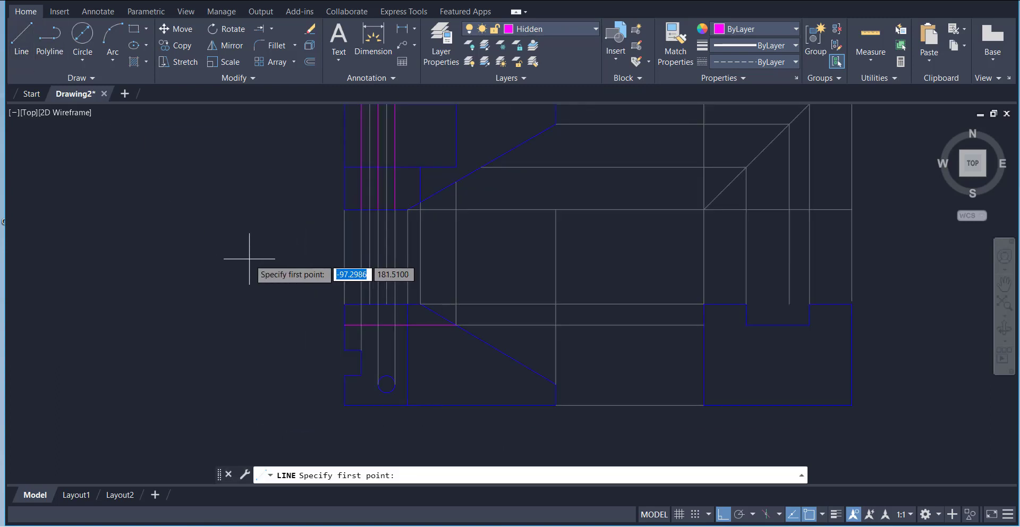
{"action": "left_click", "coordinate": [387, 304]}
{"action": "left_click", "coordinate": [384, 431]}
{"action": "right_click", "coordinate": [313, 412]}
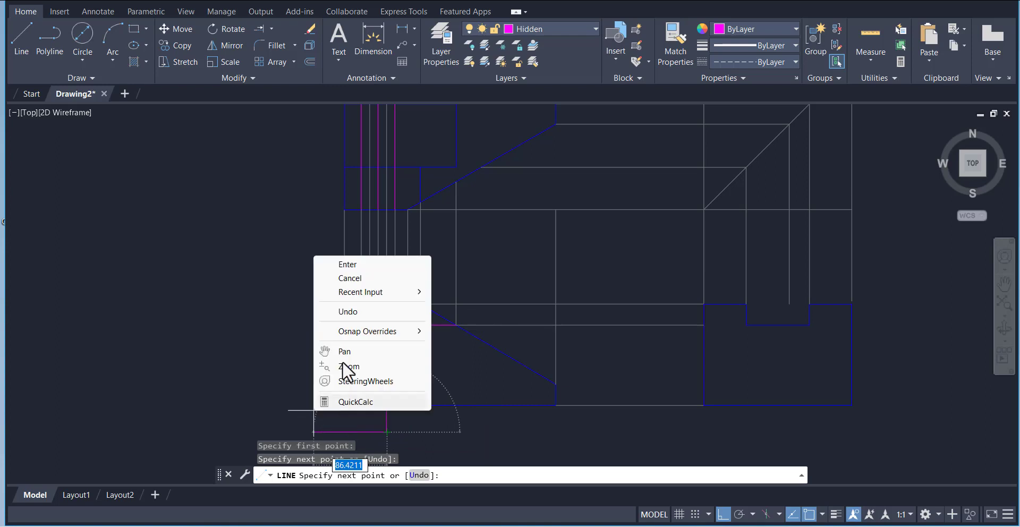
{"action": "left_click", "coordinate": [347, 264]}
Draw a vertical hidden line from the hole's left projection line at the front view's upper edge down past its lower edge.
{"action": "right_click", "coordinate": [279, 237]}
{"action": "left_click", "coordinate": [290, 245]}
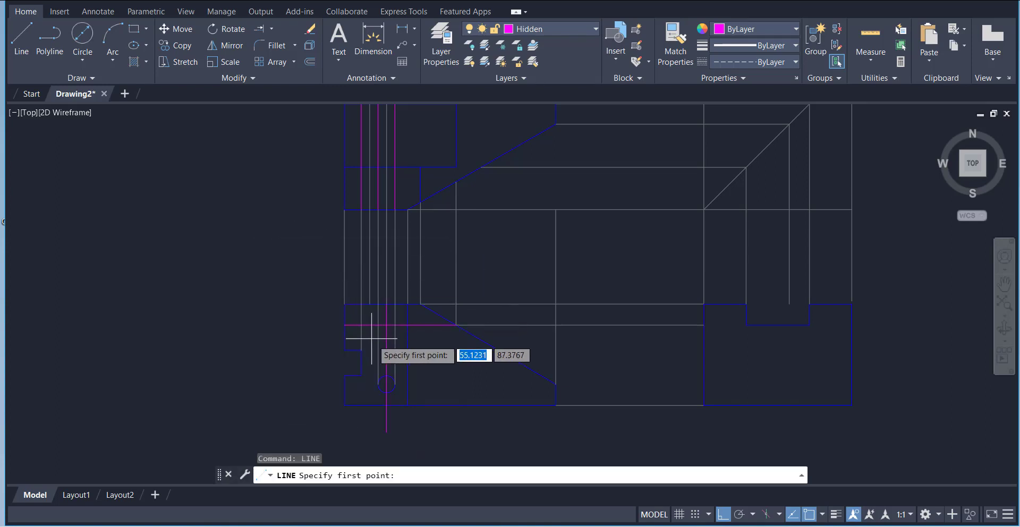
{"action": "left_click", "coordinate": [370, 304]}
{"action": "left_click", "coordinate": [370, 425]}
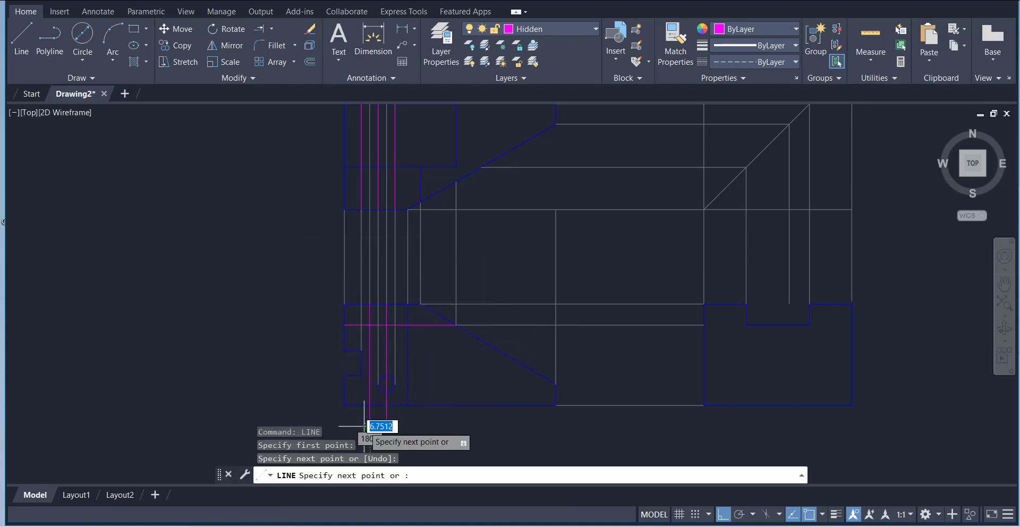
{"action": "right_click", "coordinate": [296, 354]}
{"action": "left_click", "coordinate": [318, 362]}
Trim the ends of the two new hidden lines that overhang the front view's lower edge.
{"action": "scroll", "coordinate": [319, 244], "scroll_direction": "down", "scroll_amount": 3}
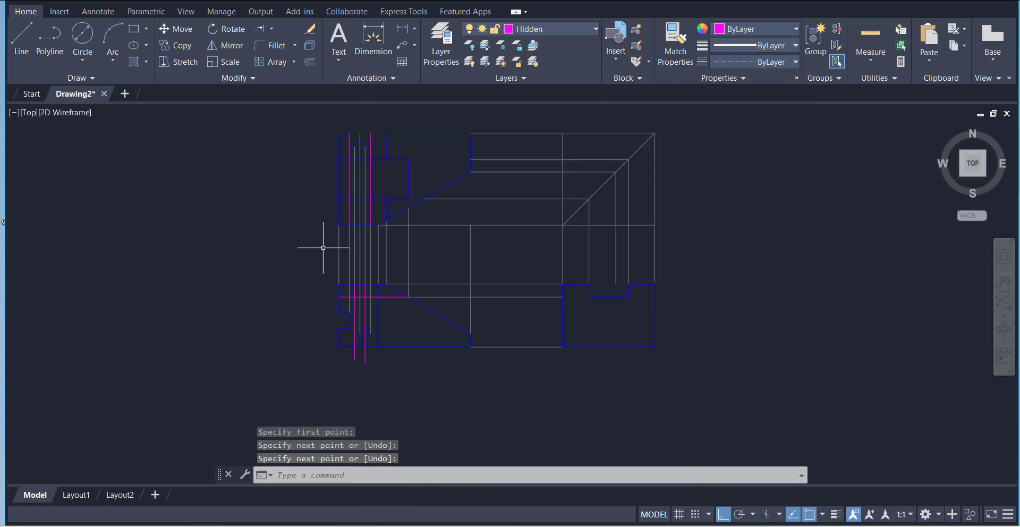
{"action": "left_click", "coordinate": [271, 30]}
{"action": "left_click", "coordinate": [272, 45]}
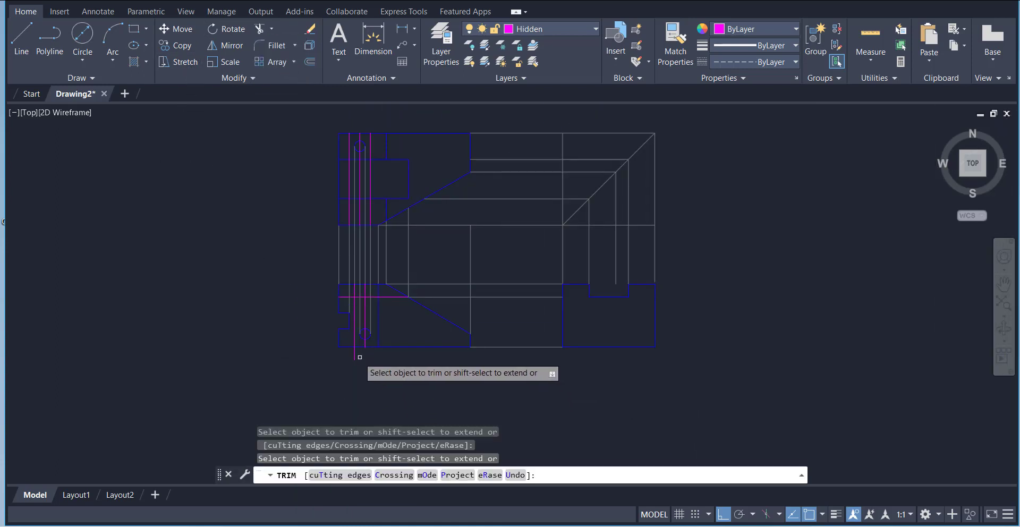
{"action": "scroll", "coordinate": [261, 318], "scroll_direction": "up", "scroll_amount": 2}
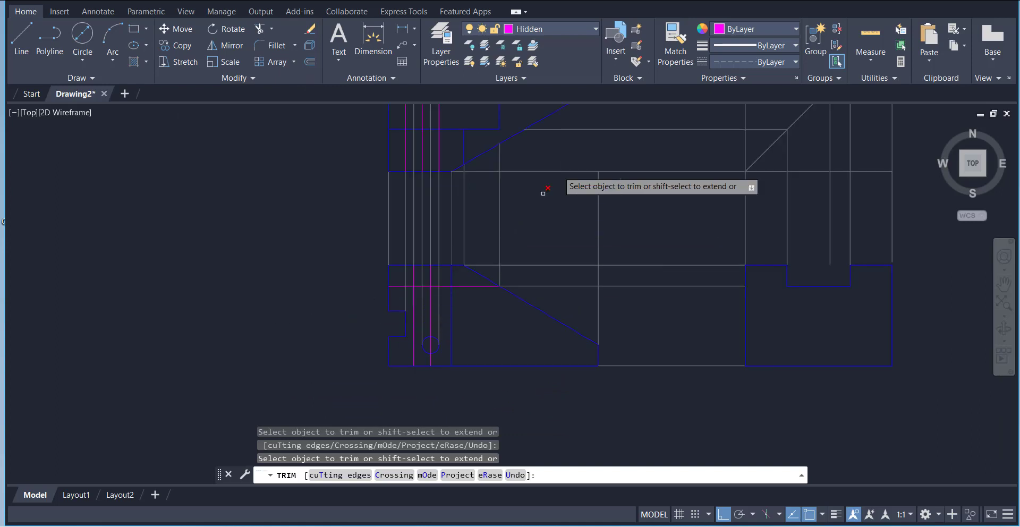
Turn off the Construsion layer to examine the hidden lines in the top and front views.
{"action": "left_click", "coordinate": [551, 28]}
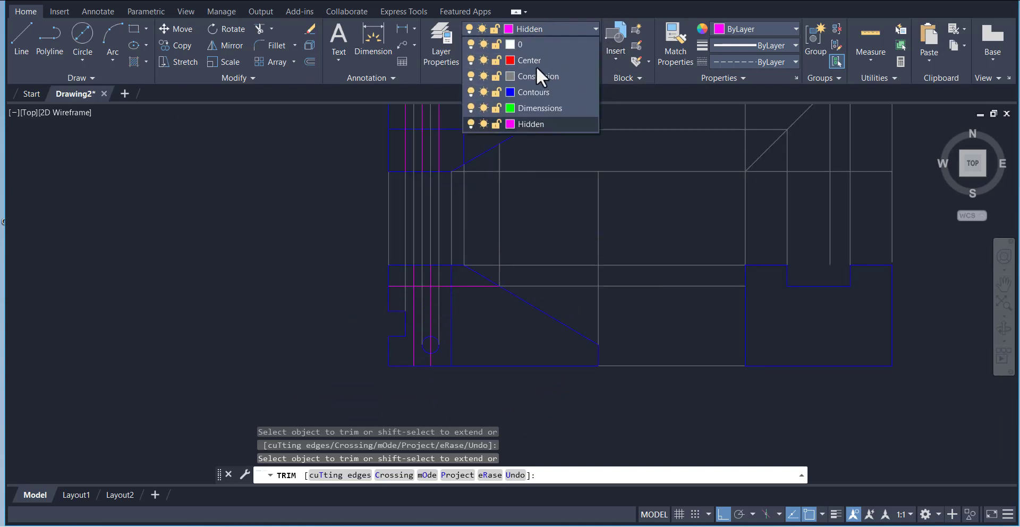
{"action": "left_click", "coordinate": [471, 76]}
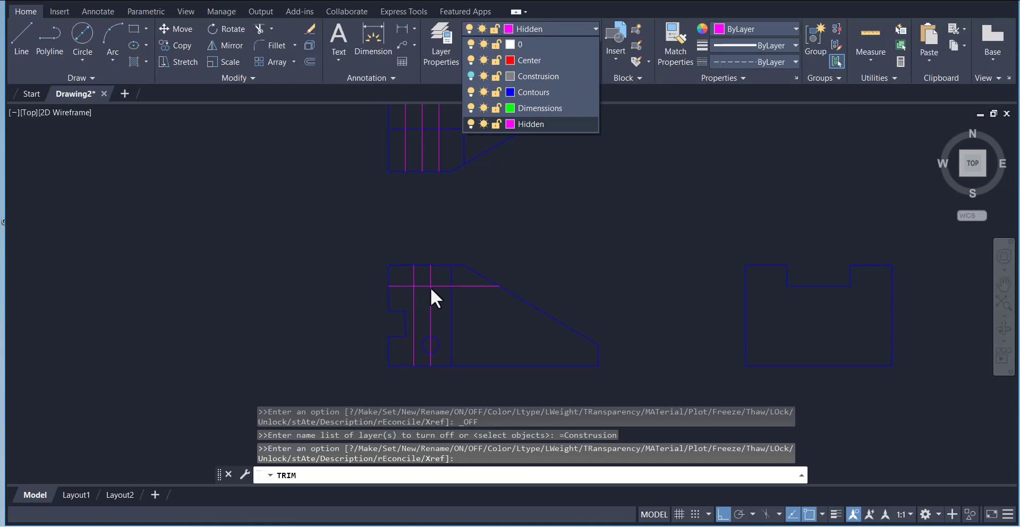
{"action": "left_click", "coordinate": [457, 231]}
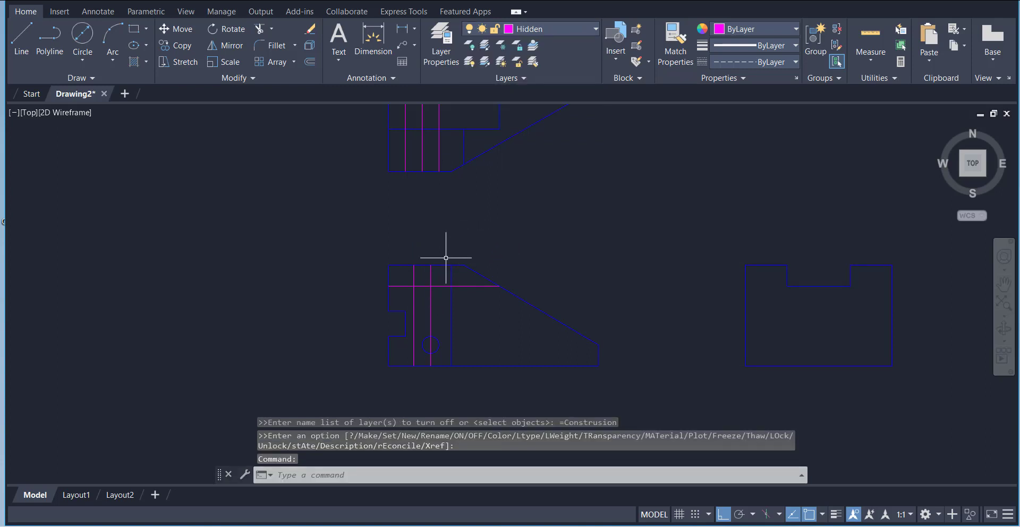
{"action": "scroll", "coordinate": [348, 282], "scroll_direction": "down", "scroll_amount": 2}
{"action": "middle_click_drag", "start_coordinate": [348, 282], "coordinate": [320, 344]}
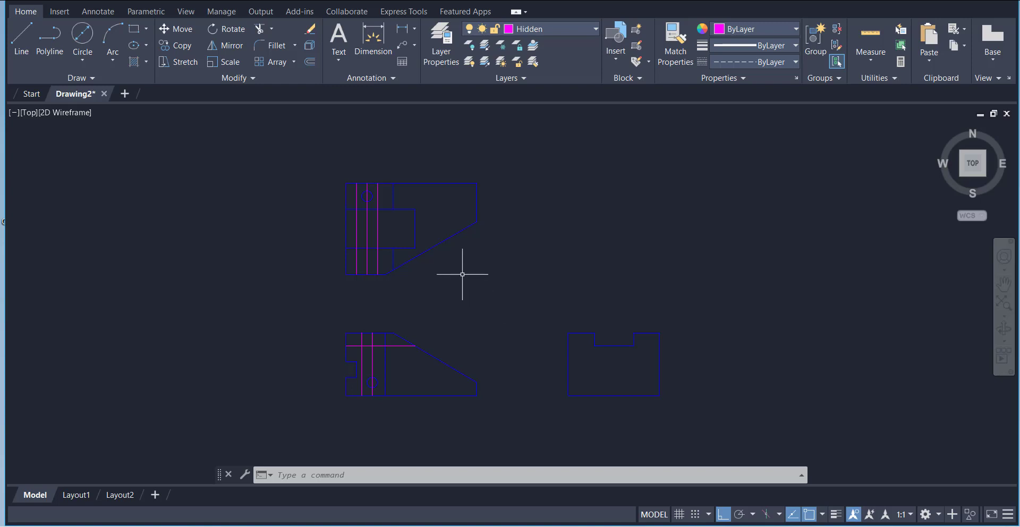
Turn on the Construsion layer and set it as the current layer for projecting the hole.
{"action": "left_click", "coordinate": [569, 31]}
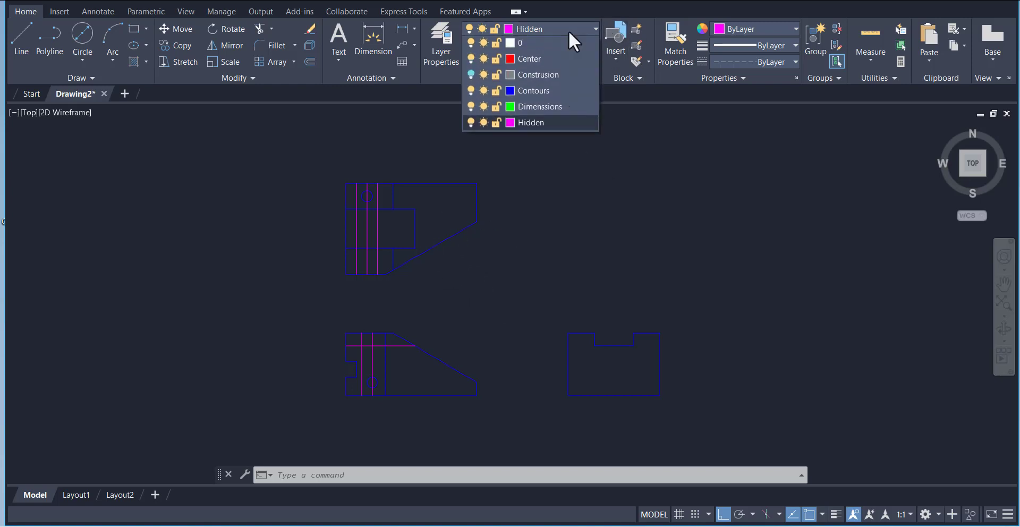
{"action": "left_click", "coordinate": [469, 76]}
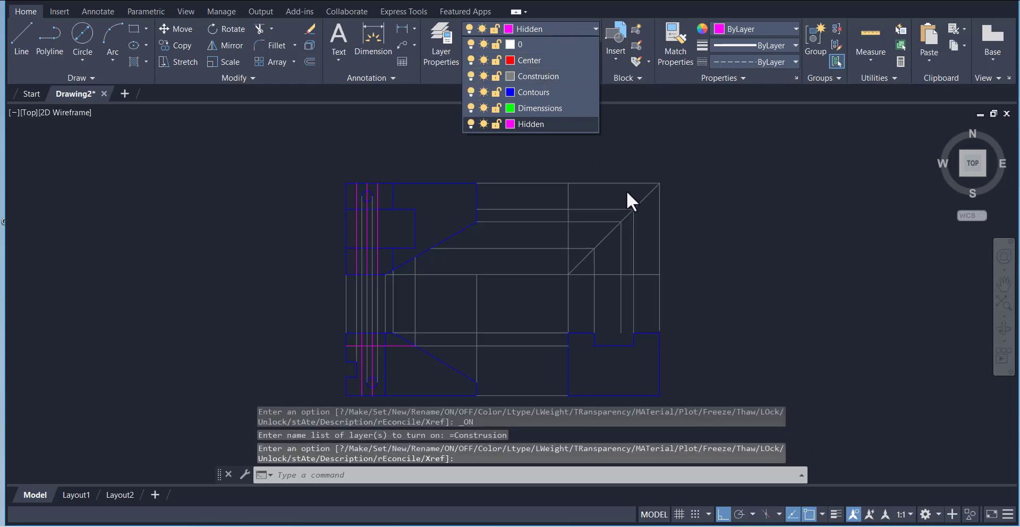
{"action": "left_click", "coordinate": [712, 212]}
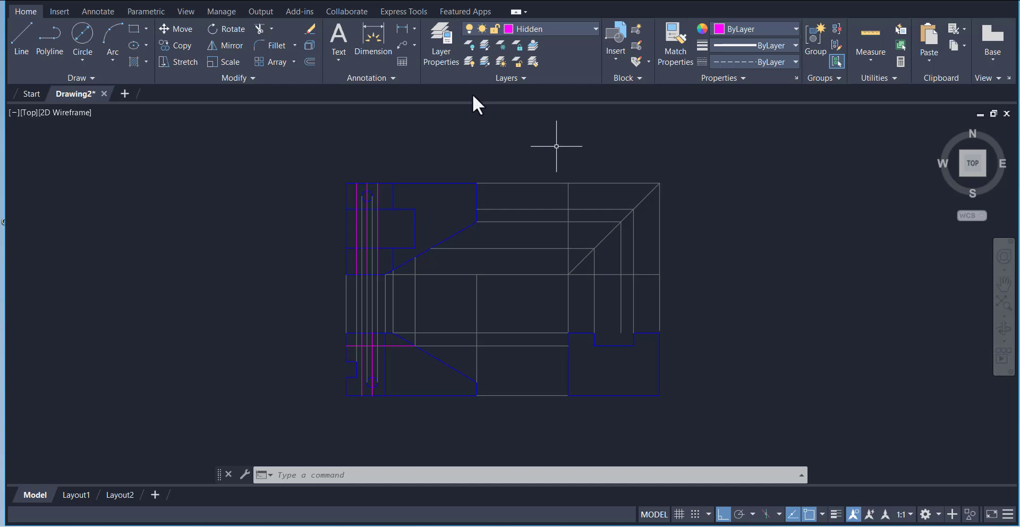
{"action": "left_click", "coordinate": [370, 193]}
{"action": "left_click", "coordinate": [522, 29]}
{"action": "left_click", "coordinate": [536, 72]}
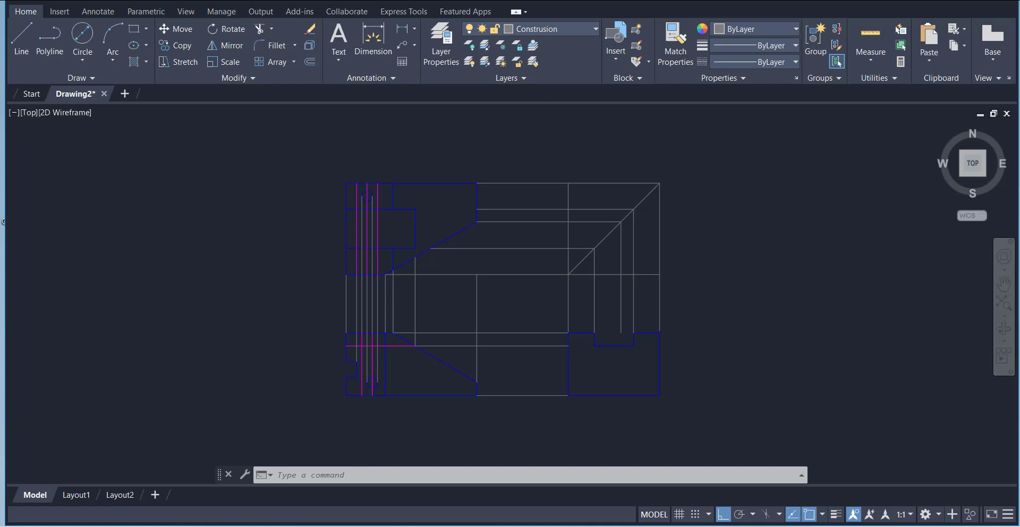
Draw a horizontal construction line from the upper quadrant of the top view's hole rightward toward the diagonal projection line.
{"action": "left_click", "coordinate": [15, 51]}
{"action": "scroll", "coordinate": [467, 199], "scroll_direction": "up", "scroll_amount": 2}
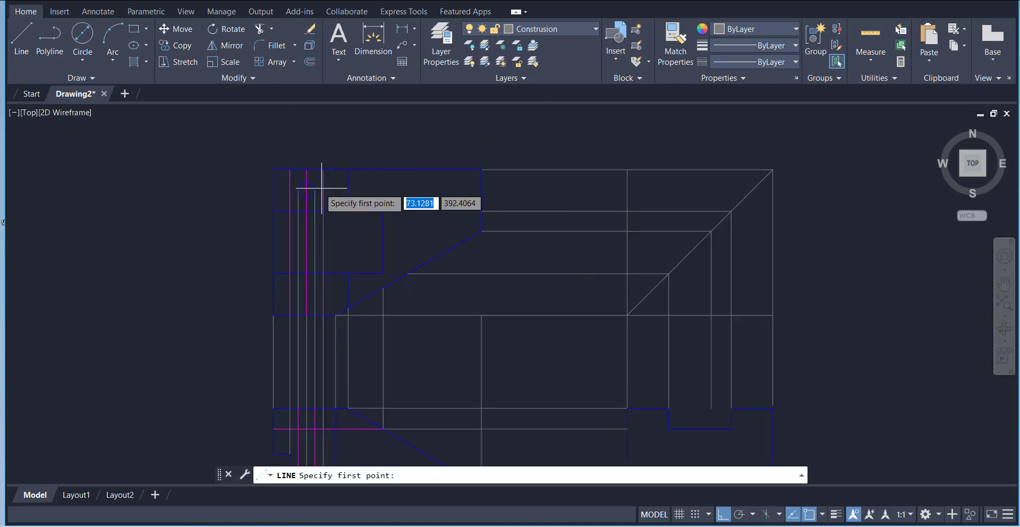
{"action": "left_click", "coordinate": [307, 182]}
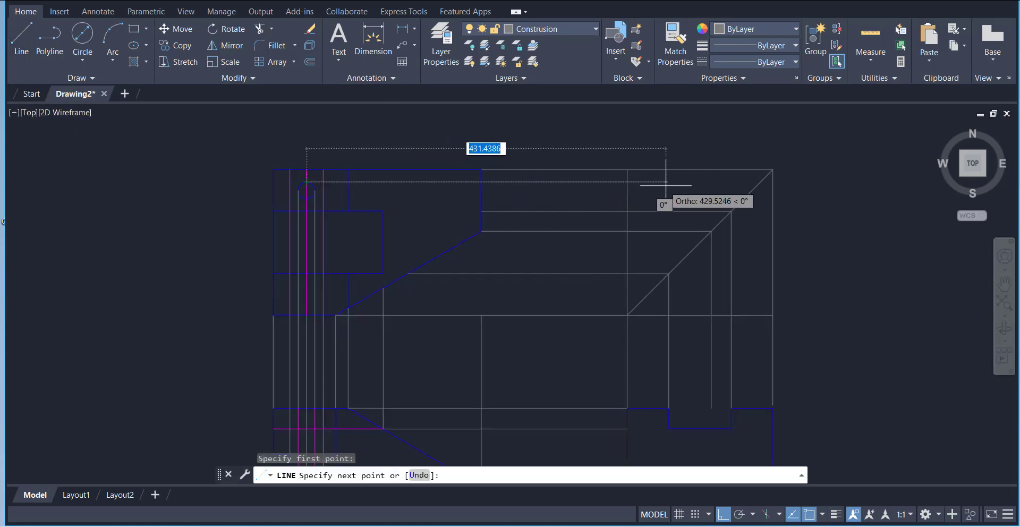
{"action": "left_click", "coordinate": [731, 183]}
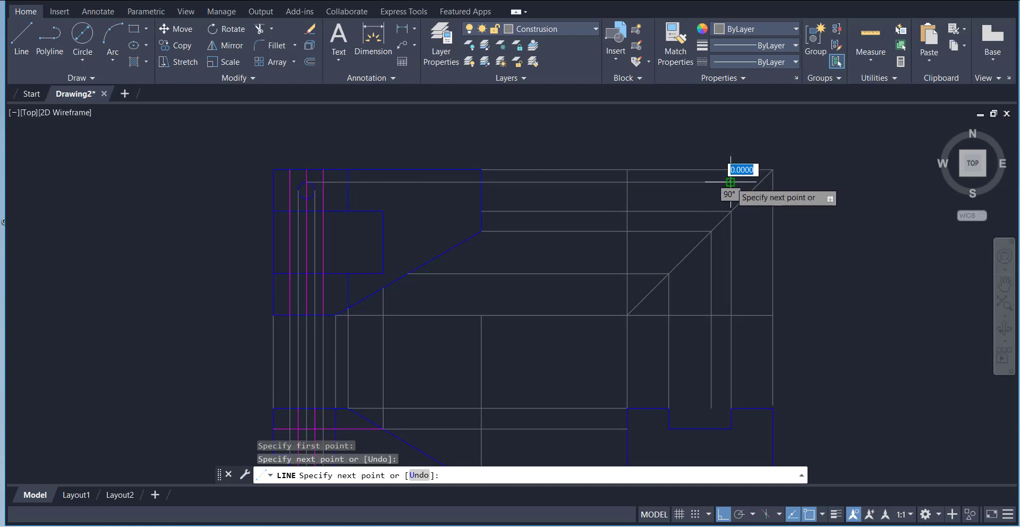
{"action": "right_click", "coordinate": [695, 144]}
{"action": "left_click", "coordinate": [711, 148]}
Draw a horizontal construction line from the lower quadrant of the top view's hole rightward toward the diagonal projection line.
{"action": "right_click", "coordinate": [646, 140]}
{"action": "left_click", "coordinate": [671, 147]}
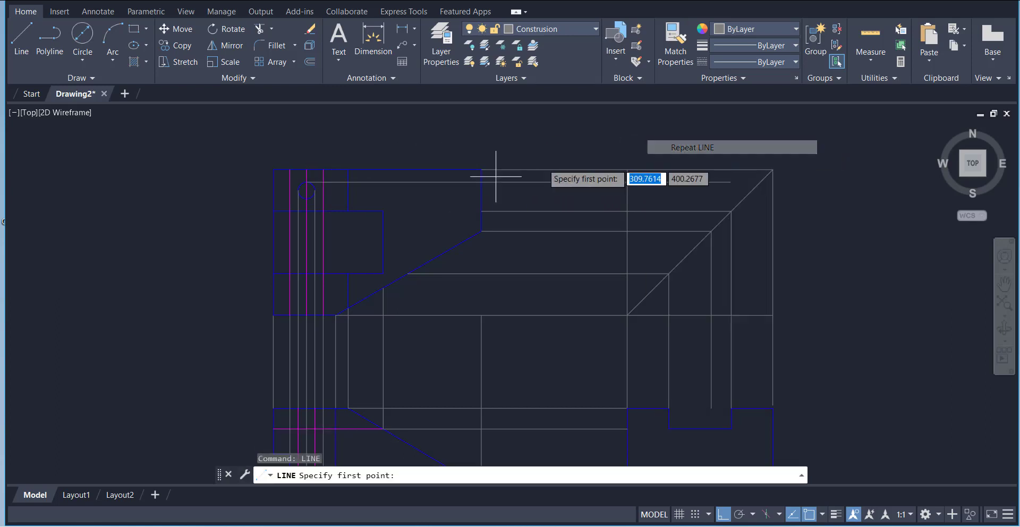
{"action": "left_click", "coordinate": [307, 199]}
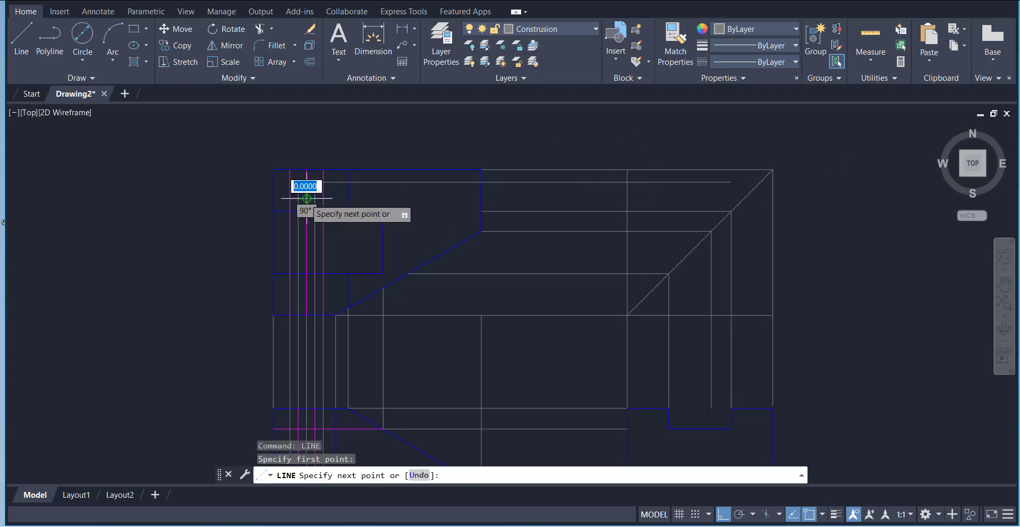
{"action": "left_click", "coordinate": [725, 198]}
{"action": "right_click", "coordinate": [729, 199]}
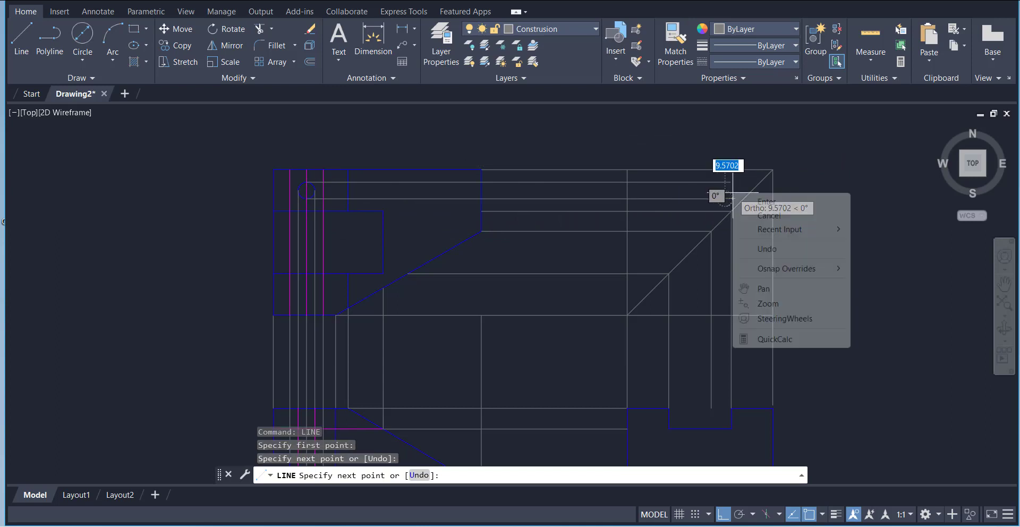
{"action": "left_click", "coordinate": [755, 203]}
Extend the hole's two horizontal construction lines to meet the diagonal projection line.
{"action": "left_click", "coordinate": [271, 30]}
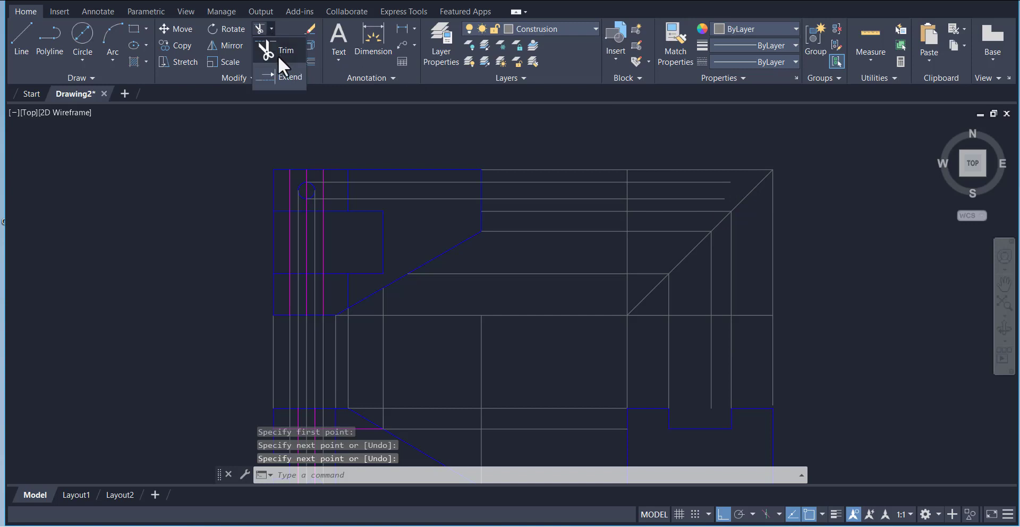
{"action": "left_click", "coordinate": [279, 56]}
{"action": "left_click", "coordinate": [700, 202]}
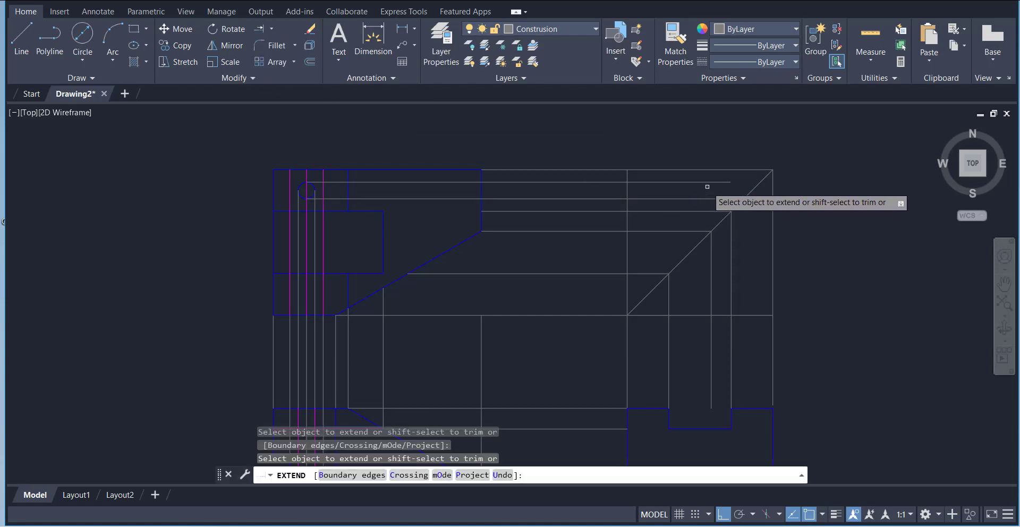
{"action": "right_click", "coordinate": [666, 140]}
{"action": "left_click", "coordinate": [689, 148]}
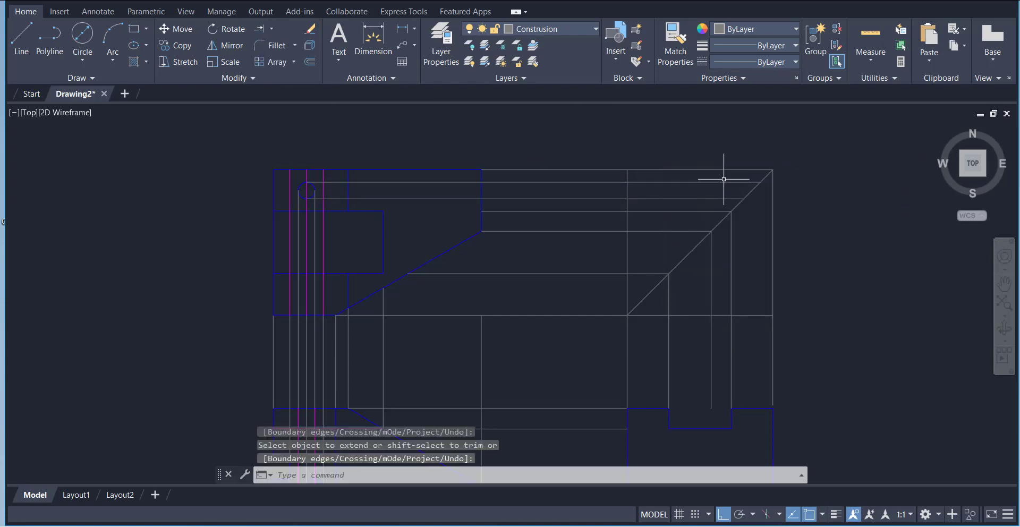
Draw a vertical construction line from where the hole's upper projection line meets the diagonal, ending just above the side view.
{"action": "scroll", "coordinate": [744, 140], "scroll_direction": "down", "scroll_amount": 2}
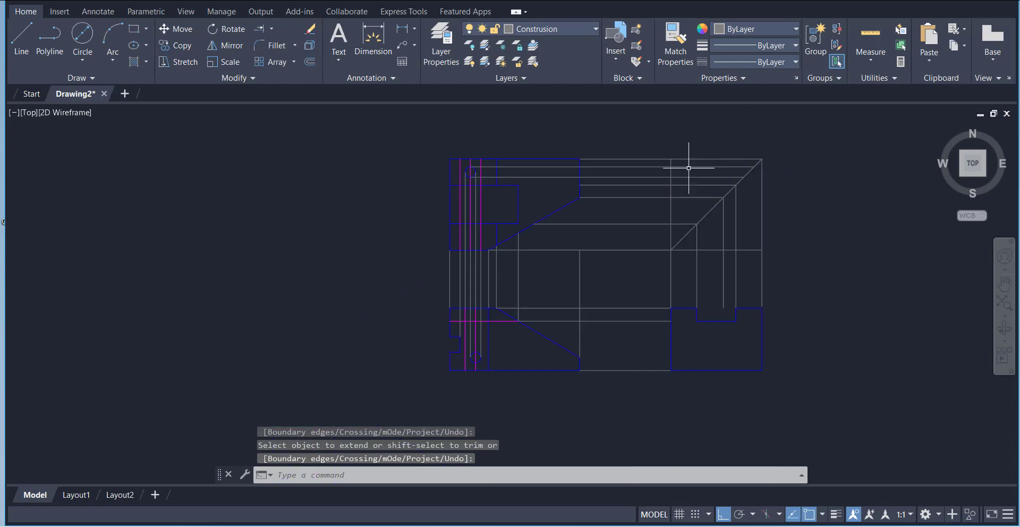
{"action": "left_click", "coordinate": [20, 50]}
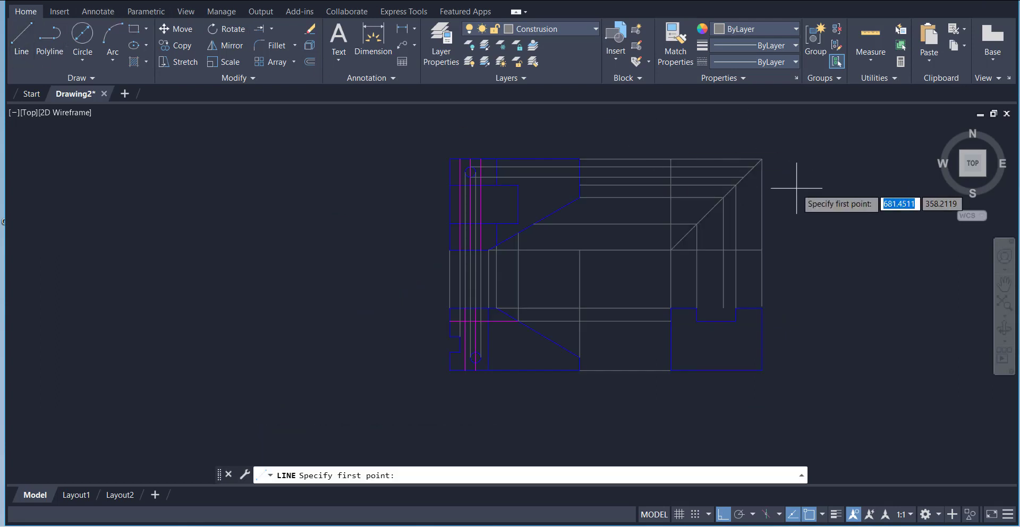
{"action": "left_click", "coordinate": [754, 166]}
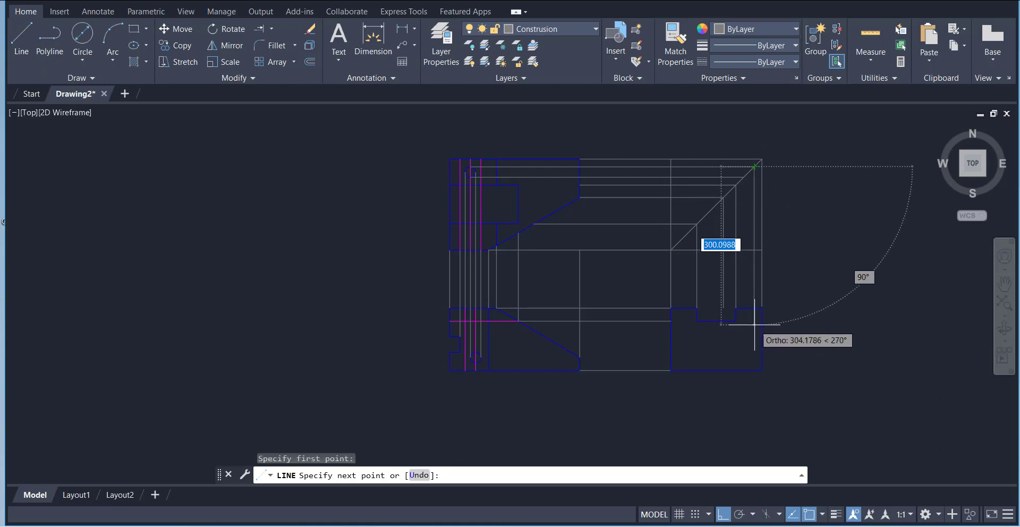
{"action": "left_click", "coordinate": [755, 291]}
{"action": "right_click", "coordinate": [813, 248]}
{"action": "left_click", "coordinate": [838, 257]}
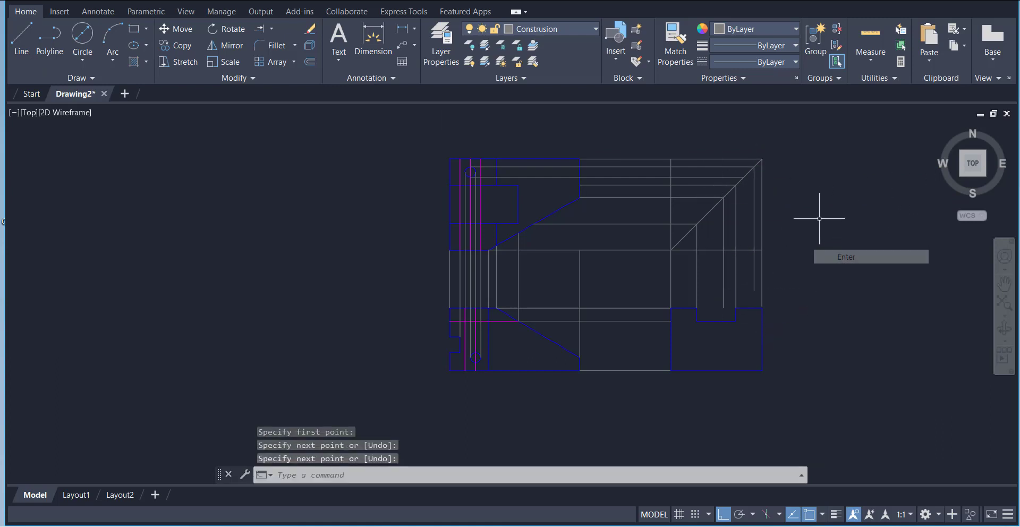
Draw a vertical construction line from where the hole's lower projection line meets the diagonal, ending just above the side view.
{"action": "right_click", "coordinate": [226, 134]}
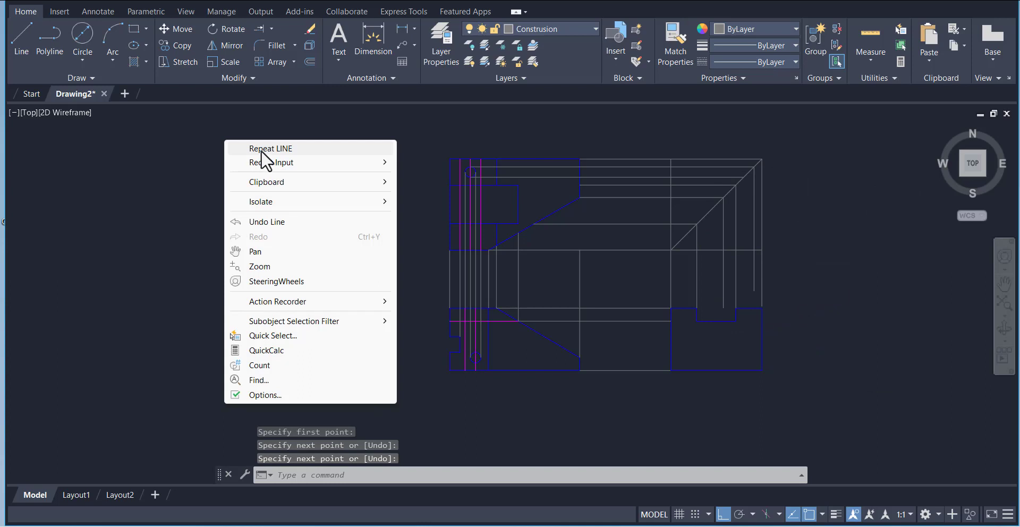
{"action": "left_click", "coordinate": [260, 151]}
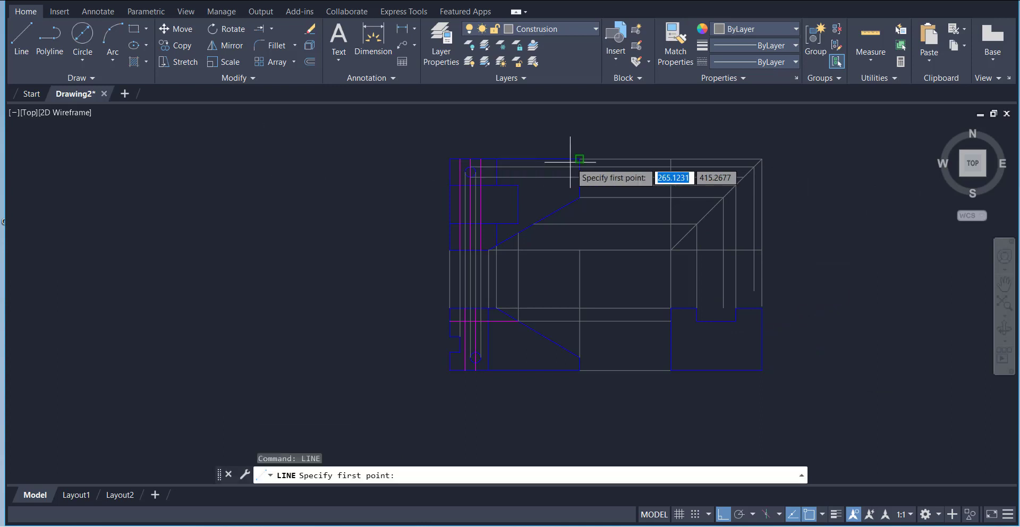
{"action": "left_click", "coordinate": [744, 177]}
{"action": "left_click", "coordinate": [743, 282]}
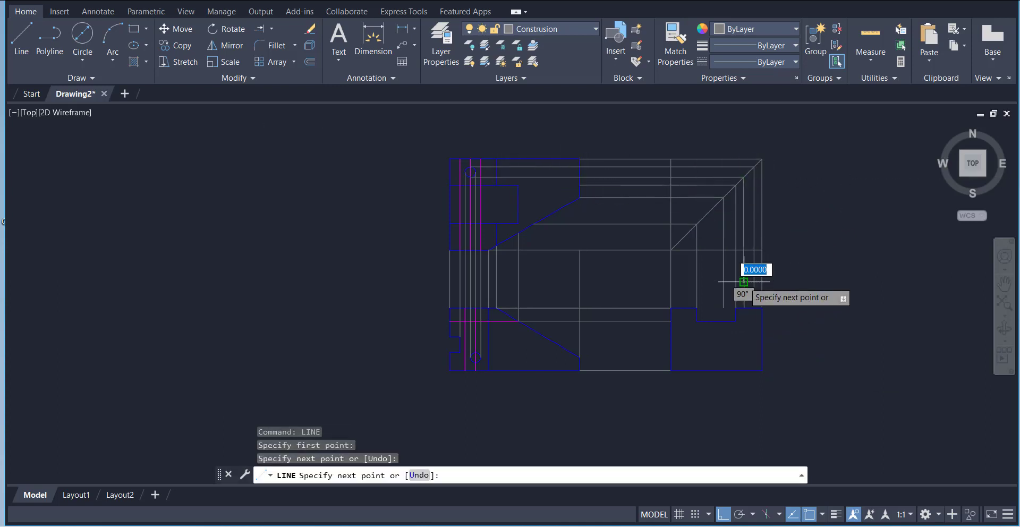
{"action": "right_click", "coordinate": [791, 255]}
{"action": "left_click", "coordinate": [801, 259]}
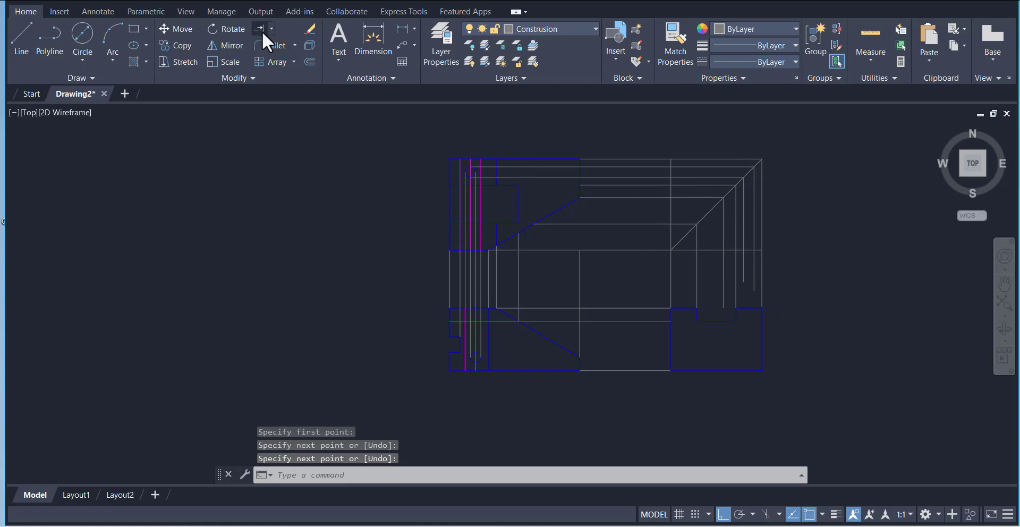
Extend the hole's two vertical construction lines down to the top edge of the side view.
{"action": "left_click", "coordinate": [260, 30]}
{"action": "left_click", "coordinate": [744, 277]}
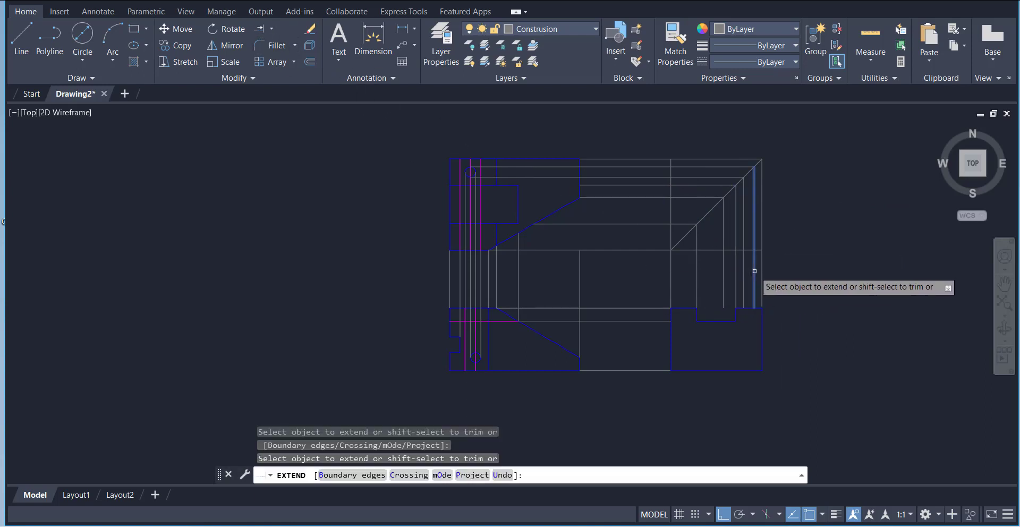
{"action": "left_click", "coordinate": [755, 271]}
{"action": "right_click", "coordinate": [796, 215]}
{"action": "left_click", "coordinate": [819, 224]}
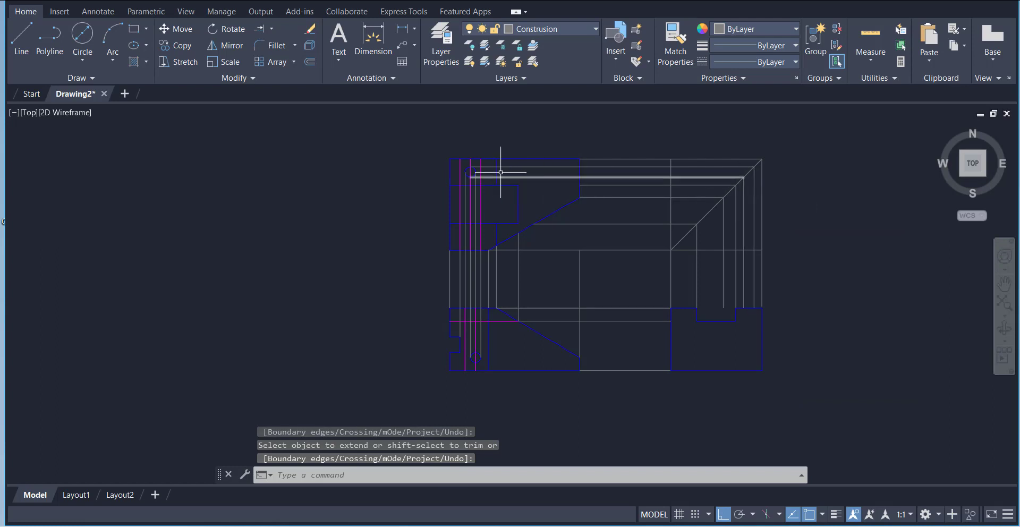
On the Hidden layer, draw a vertical line from the hole's inner projection line at the side view's top edge down past its bottom edge.
{"action": "left_click", "coordinate": [519, 31]}
{"action": "left_click", "coordinate": [528, 119]}
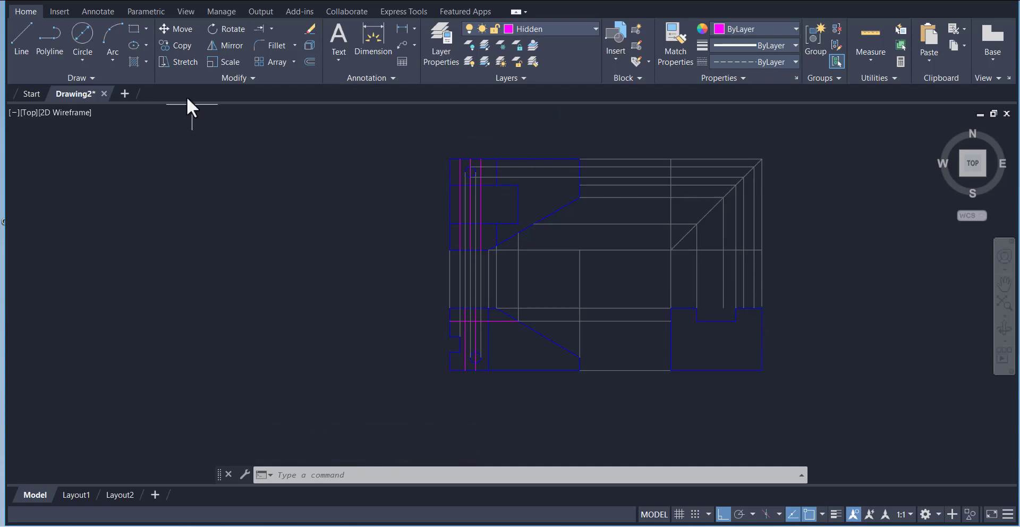
{"action": "left_click", "coordinate": [22, 40]}
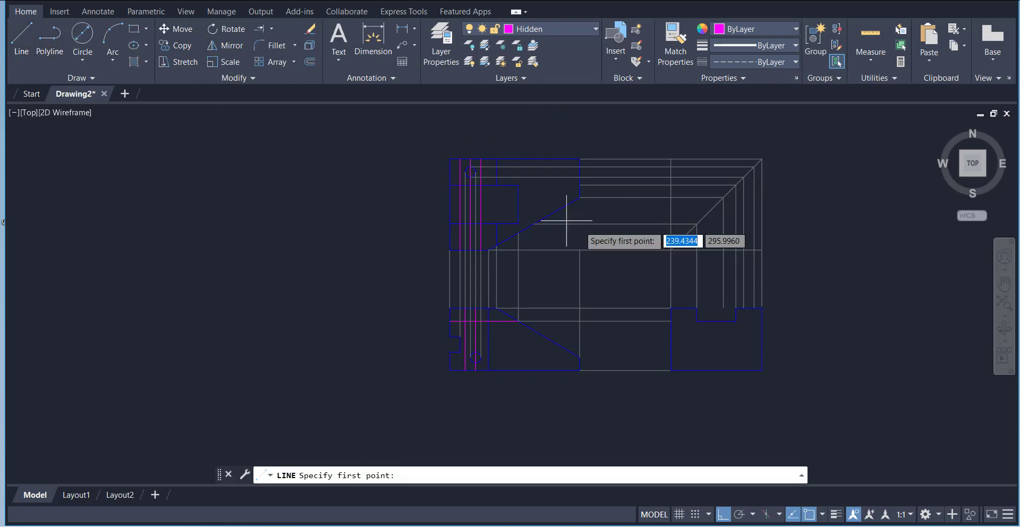
{"action": "left_click", "coordinate": [744, 308]}
{"action": "left_click", "coordinate": [743, 394]}
{"action": "right_click", "coordinate": [790, 340]}
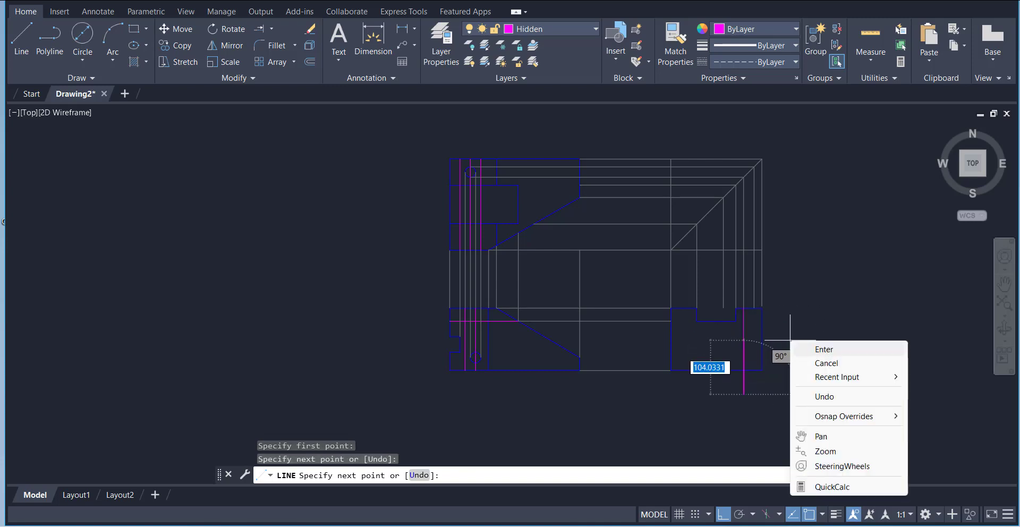
{"action": "left_click", "coordinate": [811, 348]}
Draw a second vertical hidden line from the hole's outer projection line down past the side view's bottom edge.
{"action": "right_click", "coordinate": [834, 300]}
{"action": "left_click", "coordinate": [850, 43]}
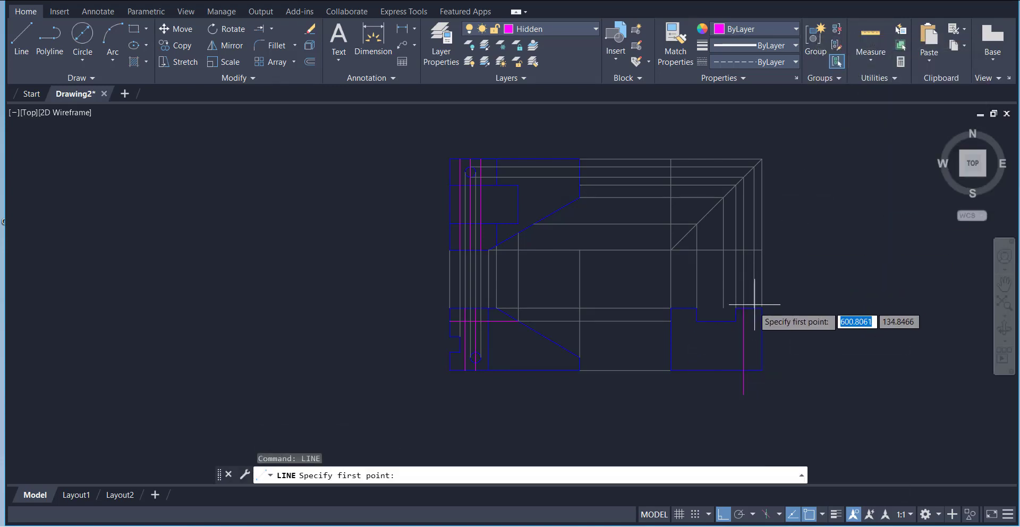
{"action": "left_click", "coordinate": [754, 309]}
{"action": "right_click", "coordinate": [817, 317]}
{"action": "left_click", "coordinate": [858, 324]}
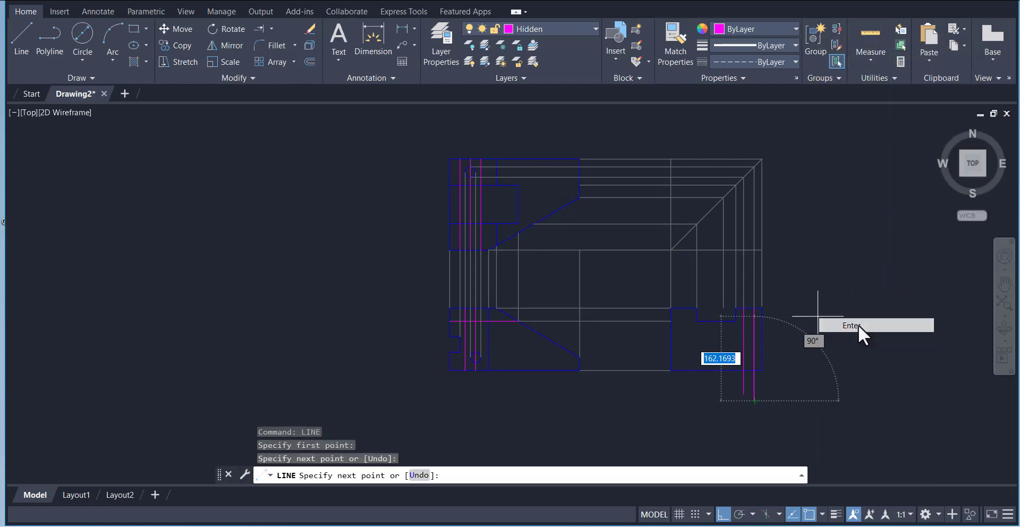
Trim the parts of the two vertical hidden lines that extend below the side view's bottom edge.
{"action": "left_click", "coordinate": [271, 28]}
{"action": "left_click", "coordinate": [289, 51]}
{"action": "left_click_drag", "start_coordinate": [742, 380], "coordinate": [748, 380]}
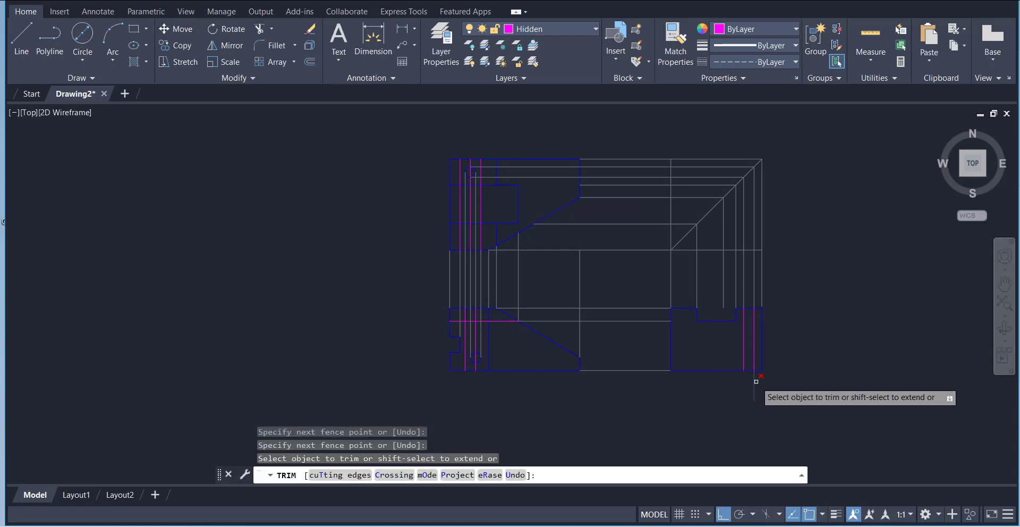
{"action": "left_click", "coordinate": [755, 379]}
{"action": "right_click", "coordinate": [795, 330]}
{"action": "left_click", "coordinate": [812, 336]}
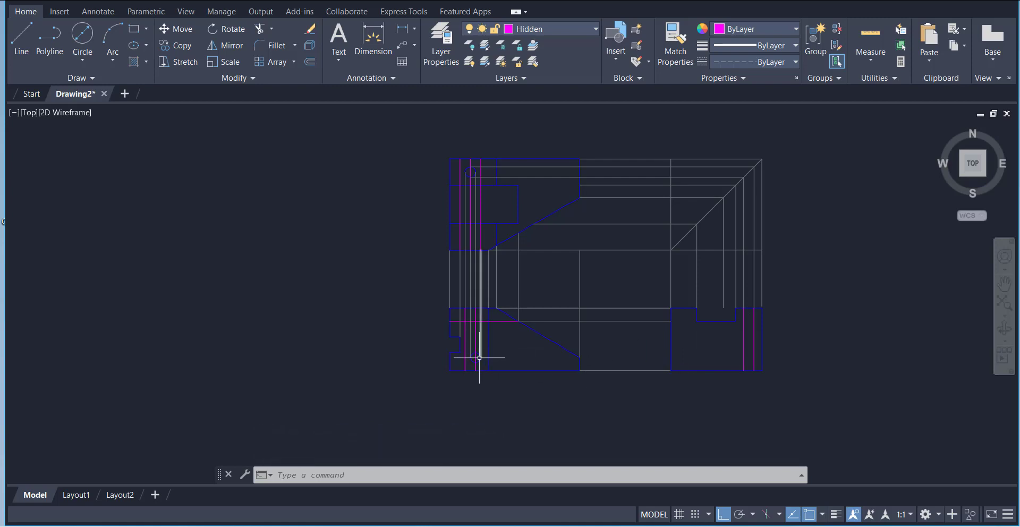
On the Construsion layer, draw a horizontal line from the upper quadrant of the front view's hole toward the side view.
{"action": "left_click", "coordinate": [549, 26]}
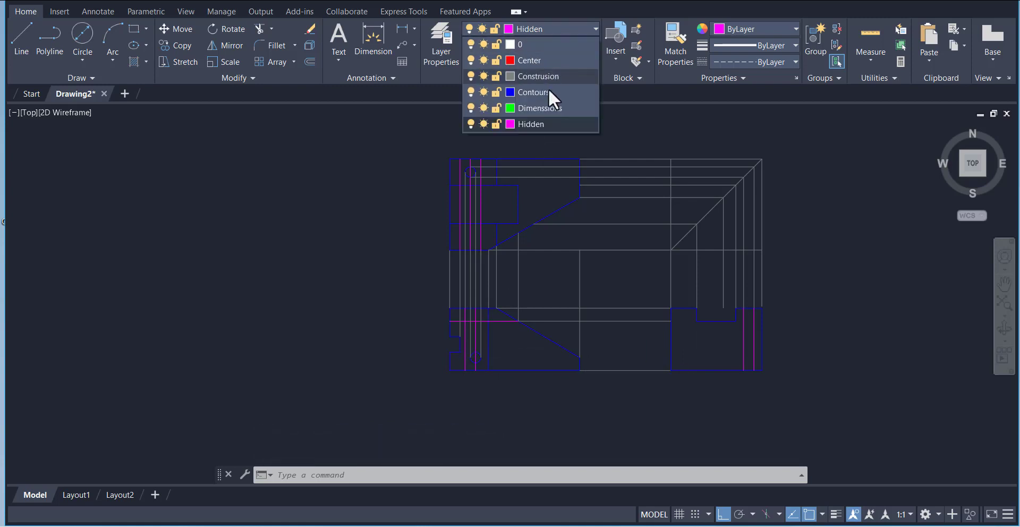
{"action": "left_click", "coordinate": [548, 88]}
{"action": "key", "text": "Return"}
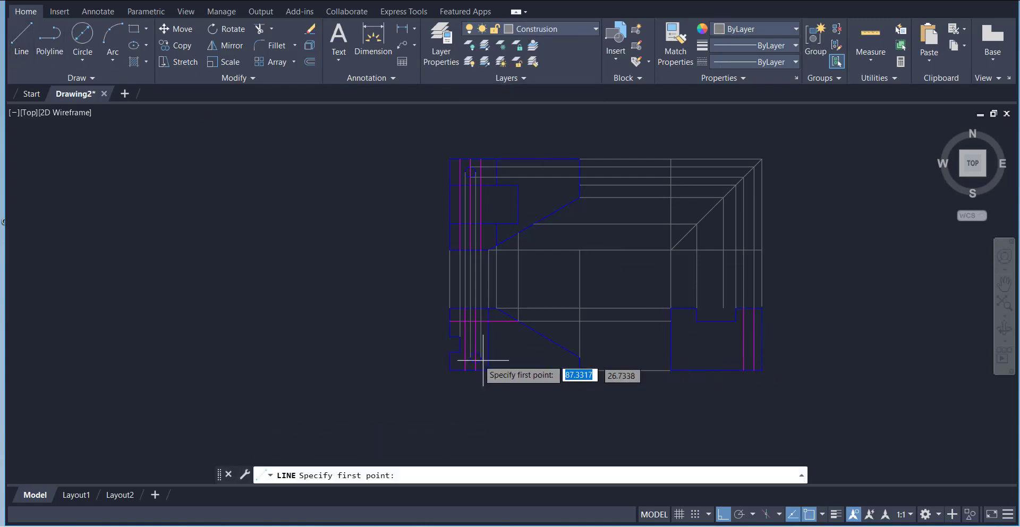
{"action": "left_click", "coordinate": [479, 353]}
{"action": "right_click", "coordinate": [635, 333]}
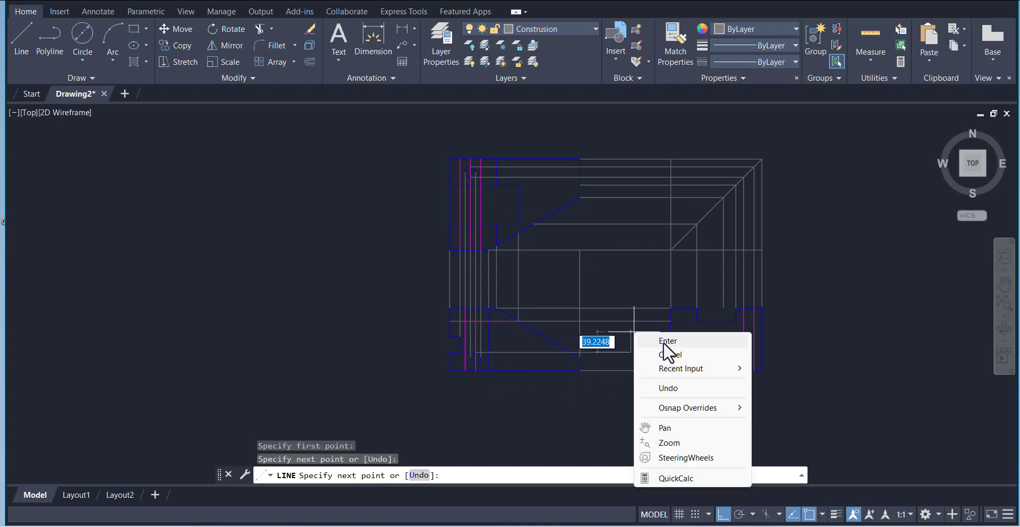
{"action": "left_click", "coordinate": [653, 340]}
Draw a horizontal construction line from the lower quadrant of the front view's hole toward the side view.
{"action": "right_click", "coordinate": [356, 270]}
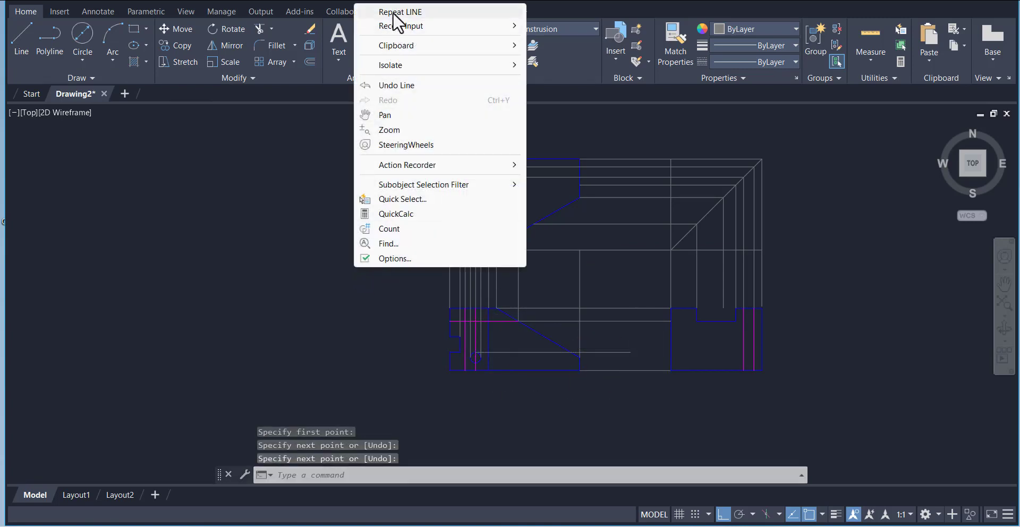
{"action": "left_click", "coordinate": [394, 12]}
{"action": "left_click", "coordinate": [476, 362]}
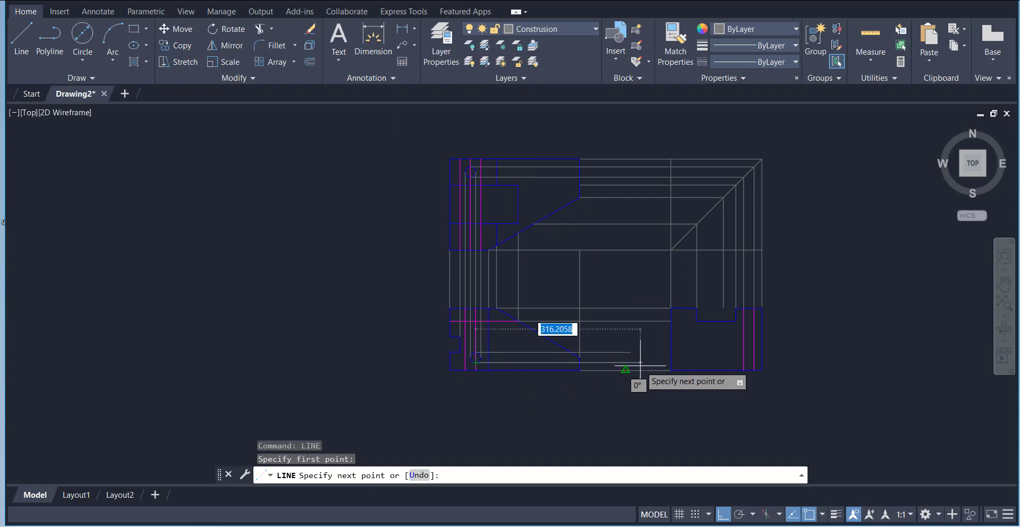
{"action": "left_click", "coordinate": [634, 362]}
{"action": "right_click", "coordinate": [642, 337]}
{"action": "left_click", "coordinate": [652, 345]}
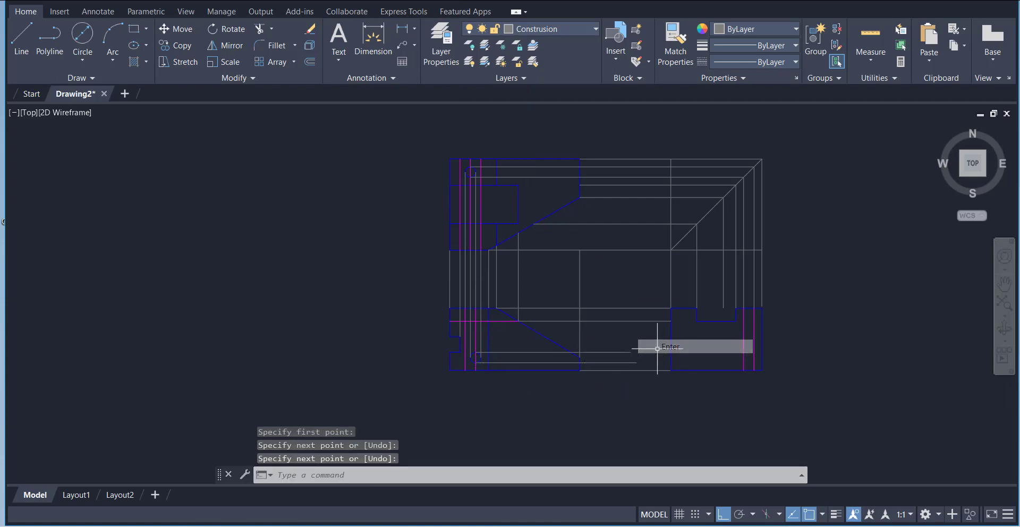
{"action": "left_click", "coordinate": [16, 51]}
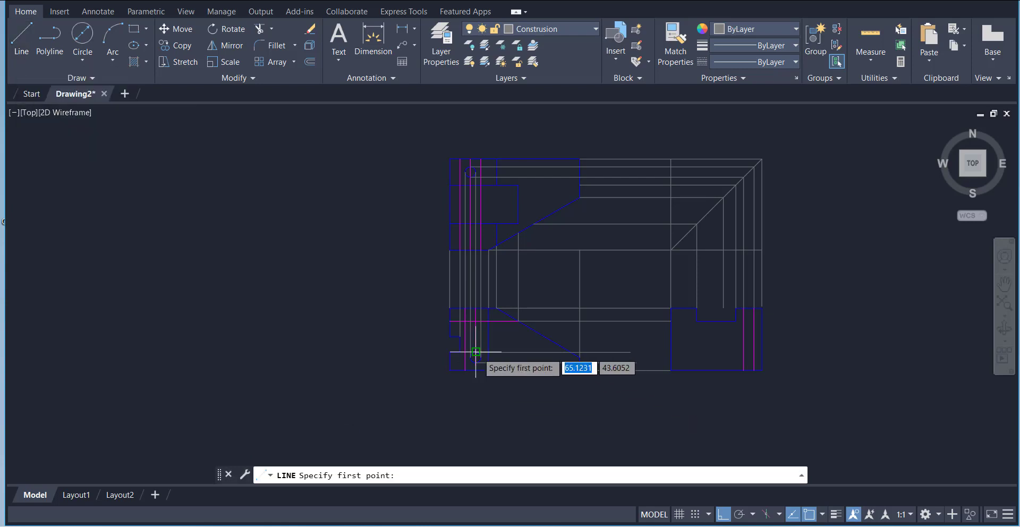
{"action": "left_click", "coordinate": [631, 352]}
{"action": "left_click", "coordinate": [782, 337]}
{"action": "right_click", "coordinate": [808, 298]}
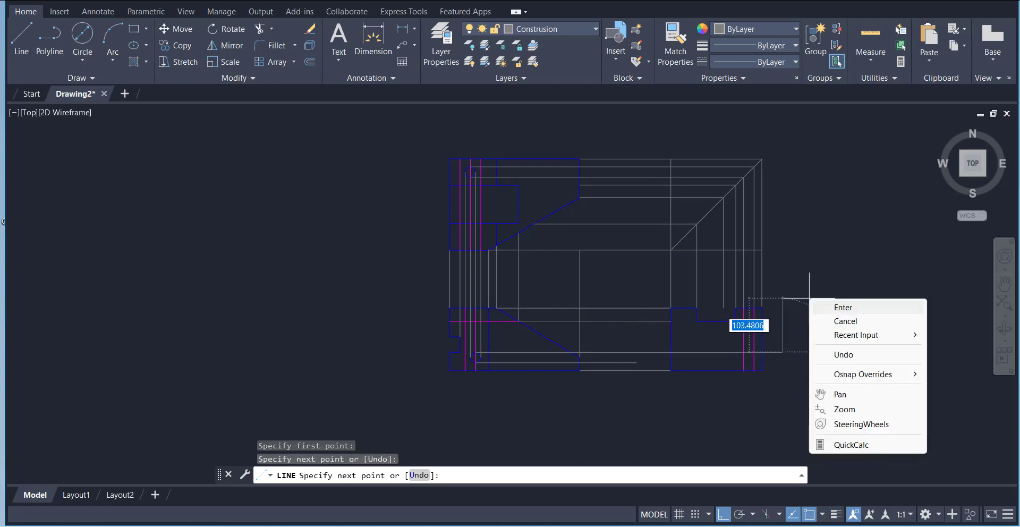
{"action": "left_click", "coordinate": [832, 305]}
{"action": "left_click", "coordinate": [727, 352]}
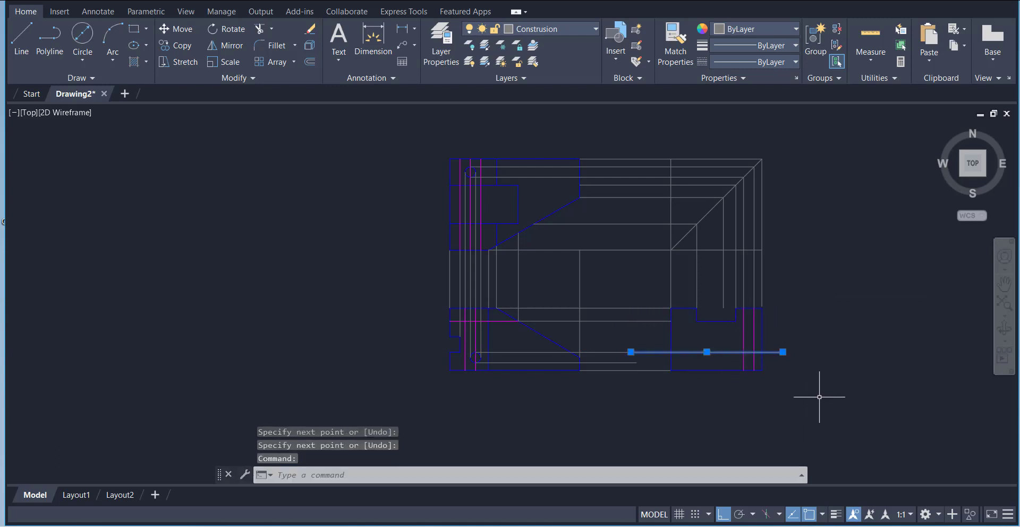
{"action": "key", "text": "Delete"}
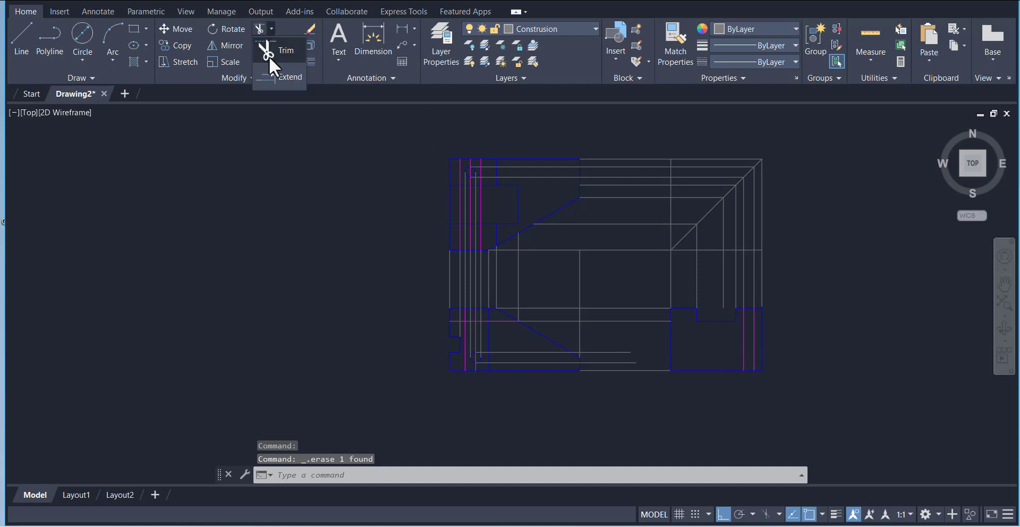
Extend the front hole's two horizontal construction lines to meet the near vertical edge of the side view.
{"action": "left_click", "coordinate": [279, 81]}
{"action": "left_click", "coordinate": [615, 353]}
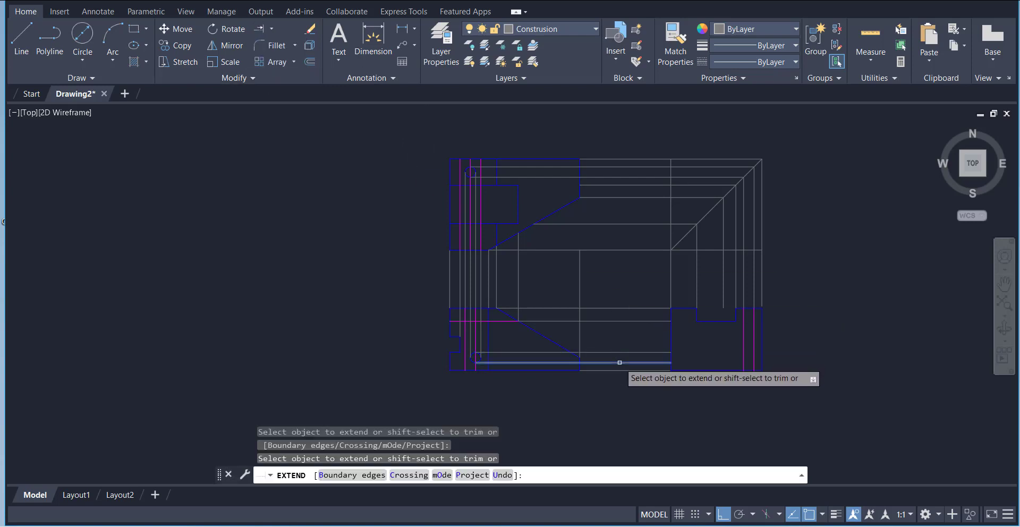
{"action": "left_click", "coordinate": [617, 363]}
{"action": "right_click", "coordinate": [364, 279]}
{"action": "left_click", "coordinate": [383, 289]}
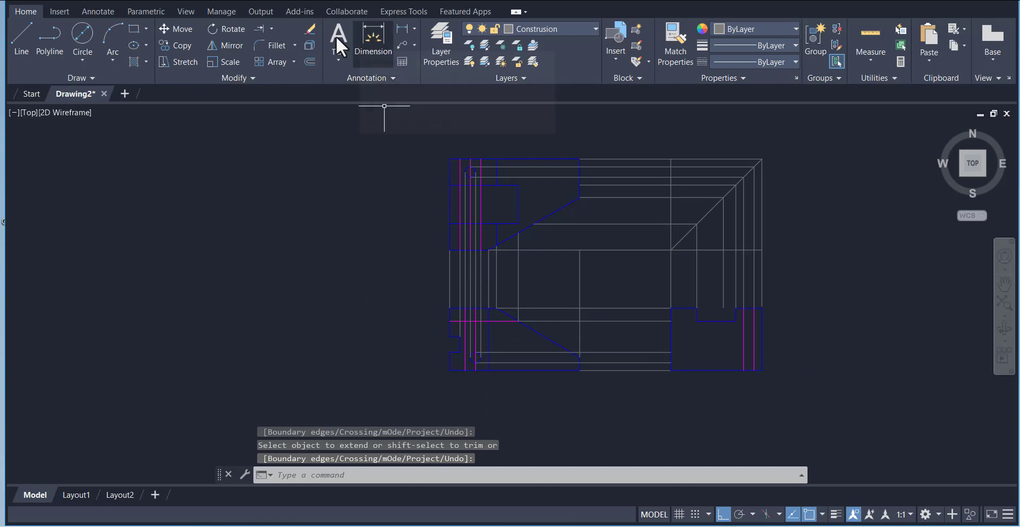
On the Hidden layer, draw a horizontal line from the front hole's upper projection line across the side view and past its far edge.
{"action": "left_click", "coordinate": [552, 29]}
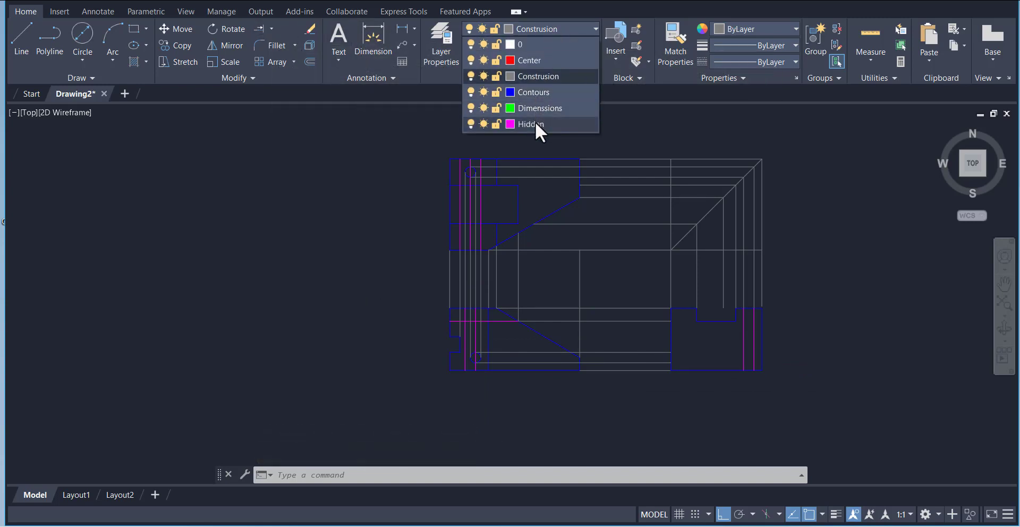
{"action": "left_click", "coordinate": [536, 124]}
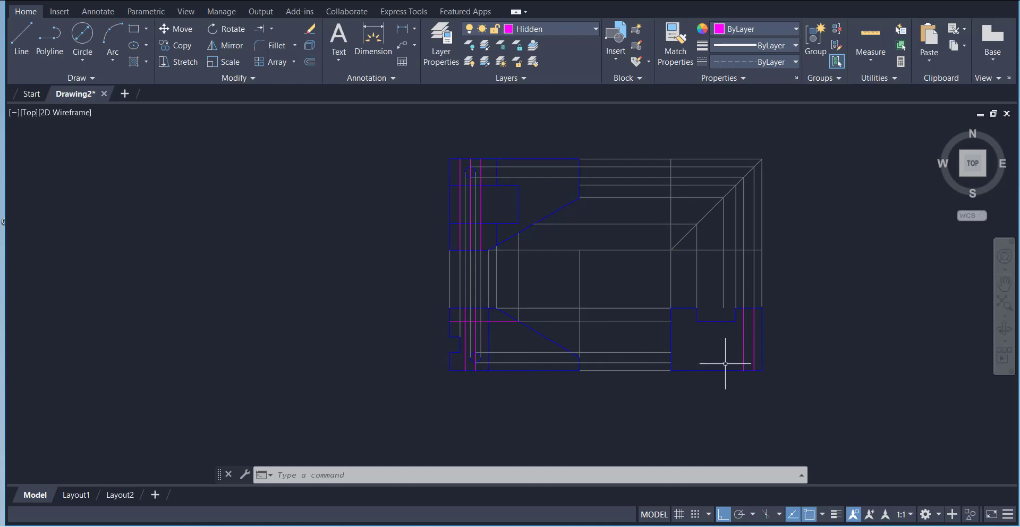
{"action": "type", "text": "l"}
{"action": "key", "text": "Return"}
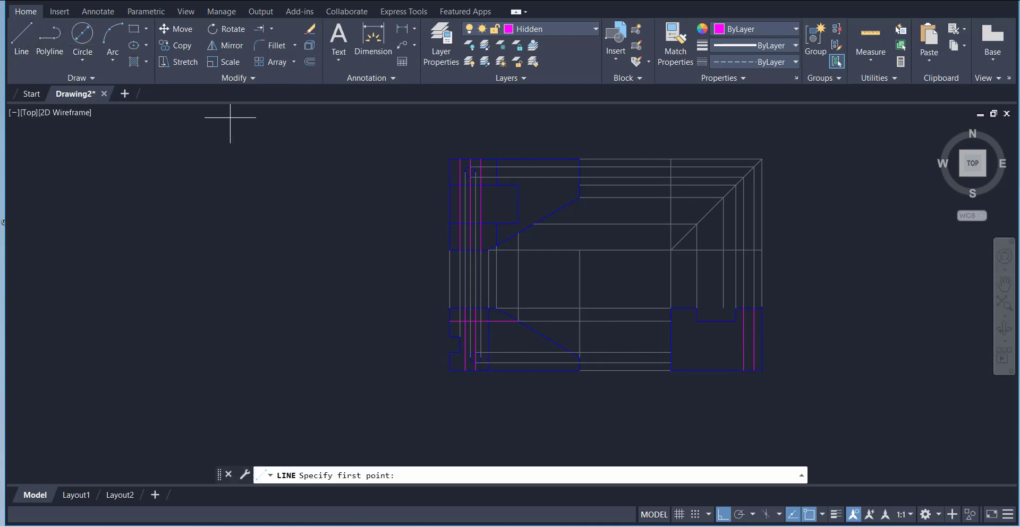
{"action": "left_click", "coordinate": [671, 352]}
{"action": "left_click", "coordinate": [802, 340]}
{"action": "right_click", "coordinate": [805, 292]}
{"action": "left_click", "coordinate": [821, 299]}
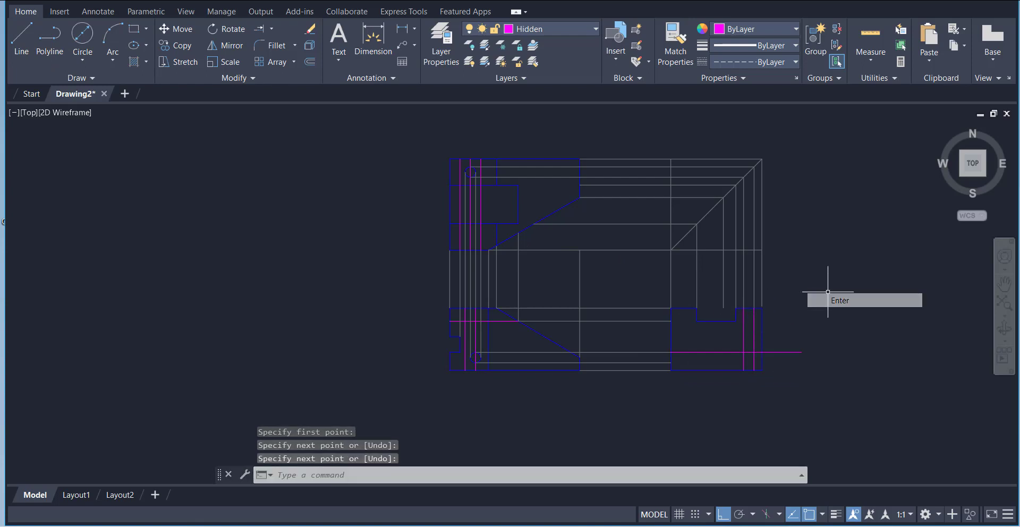
Draw a second horizontal hidden line from the front hole's lower projection line across the side view and past its far edge.
{"action": "right_click", "coordinate": [821, 287]}
{"action": "left_click", "coordinate": [866, 20]}
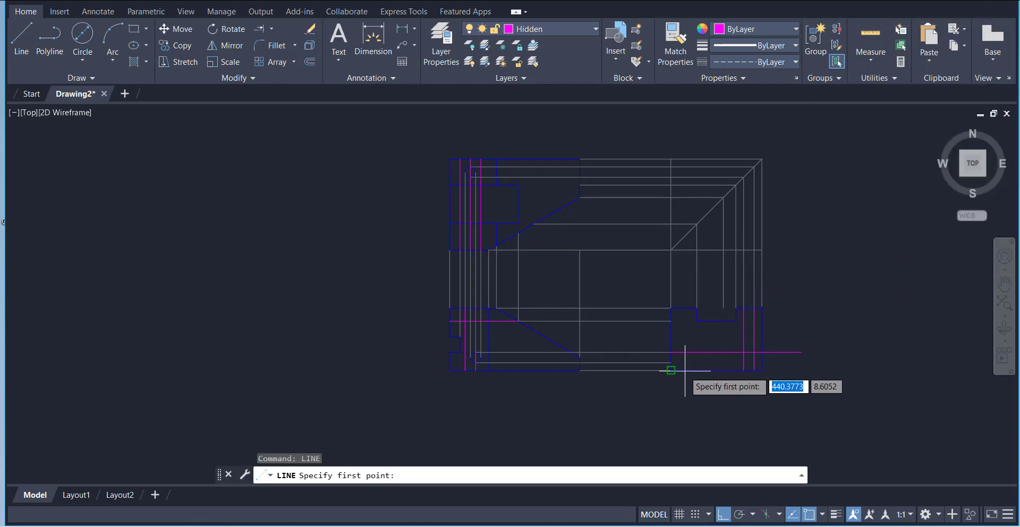
{"action": "left_click", "coordinate": [671, 363]}
{"action": "left_click", "coordinate": [826, 346]}
{"action": "right_click", "coordinate": [805, 269]}
{"action": "left_click", "coordinate": [829, 279]}
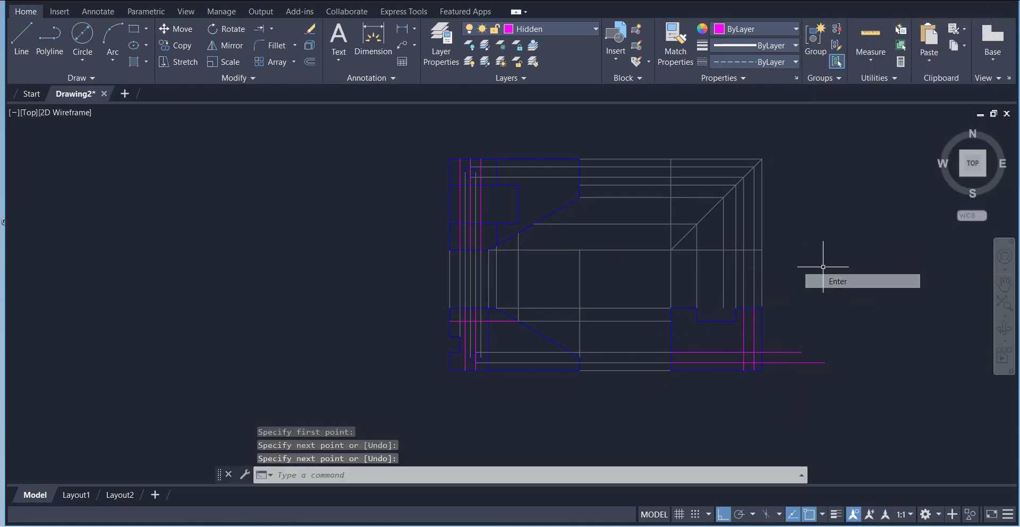
Trim the parts of the two horizontal hidden lines that extend beyond the side view's outer vertical edge.
{"action": "left_click", "coordinate": [272, 29]}
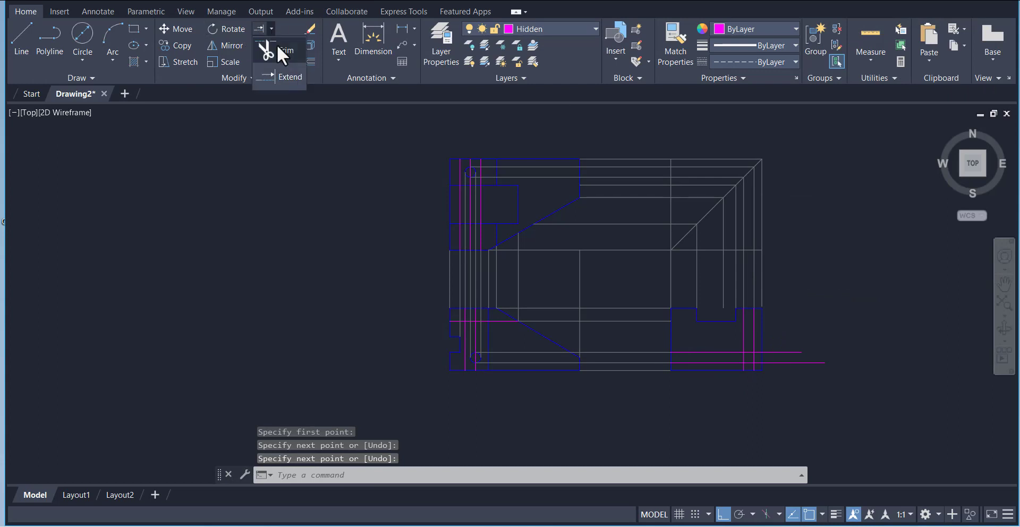
{"action": "left_click", "coordinate": [276, 44]}
{"action": "left_click", "coordinate": [765, 353]}
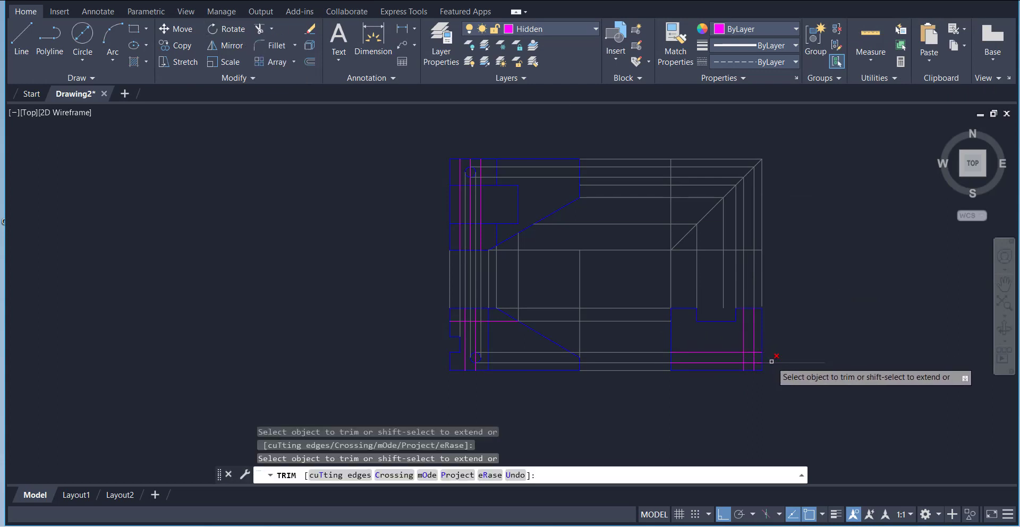
{"action": "right_click", "coordinate": [787, 302]}
{"action": "left_click", "coordinate": [819, 311]}
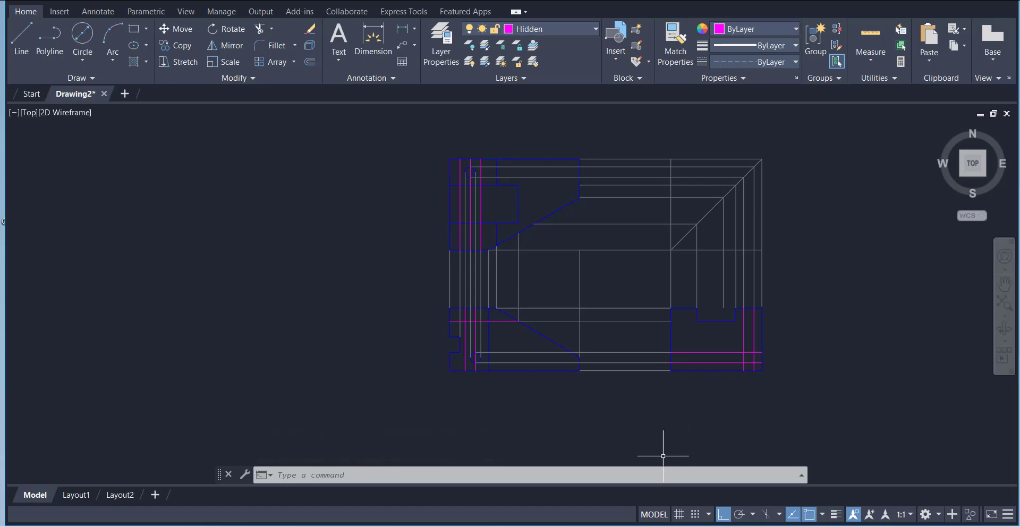
Switch to Paint to examine the Angle Slider reference drawing.
{"action": "key", "text": "alt+Tab"}
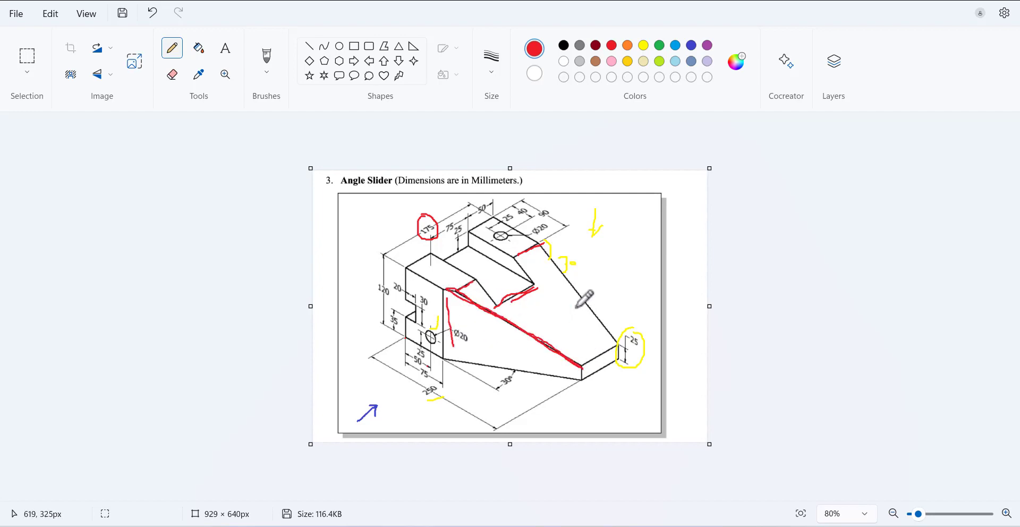
Switch back to AutoCAD and extend the vertical construction line descending from the 45° miter line to the side view's notch floor.
{"action": "key", "text": "alt+Tab"}
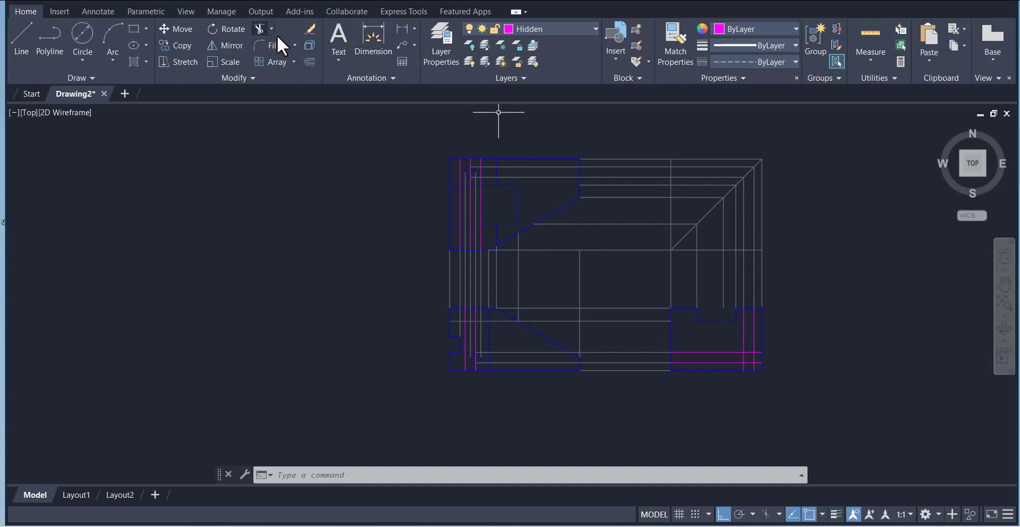
{"action": "left_click", "coordinate": [263, 32]}
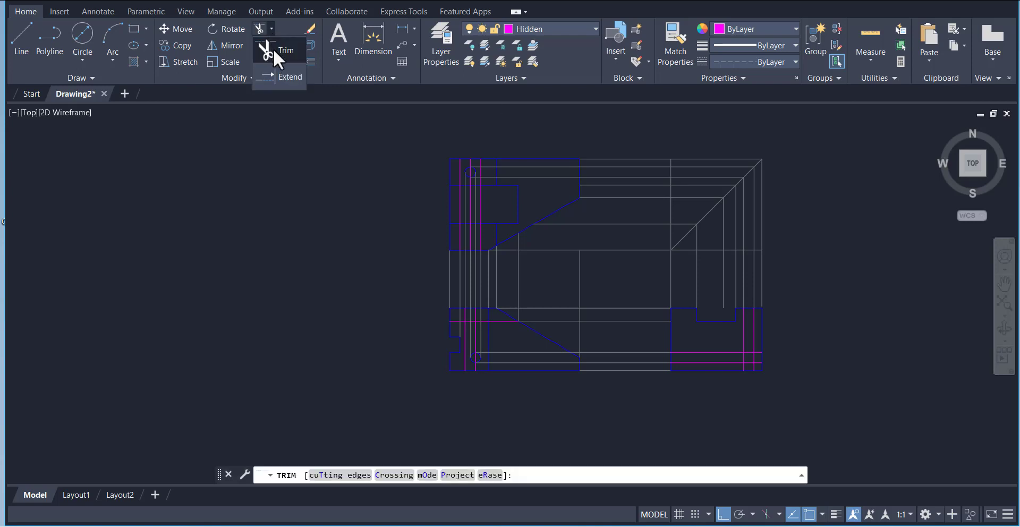
{"action": "left_click", "coordinate": [290, 77]}
{"action": "left_click", "coordinate": [723, 307]}
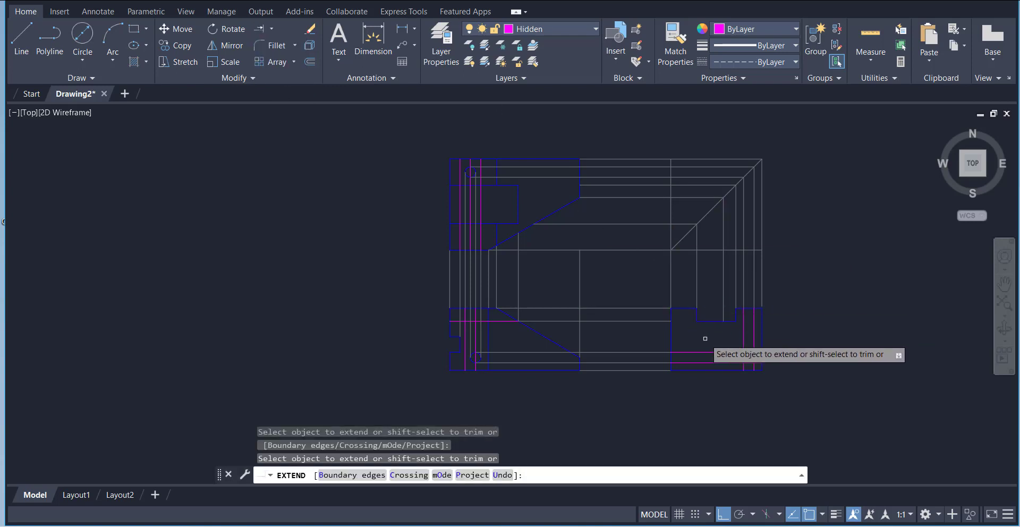
{"action": "right_click", "coordinate": [403, 201]}
{"action": "left_click", "coordinate": [420, 209]}
On the Construsion layer, draw a horizontal line from the lower end of the front view's slope toward the side view.
{"action": "scroll", "coordinate": [796, 352], "scroll_direction": "down", "scroll_amount": 2}
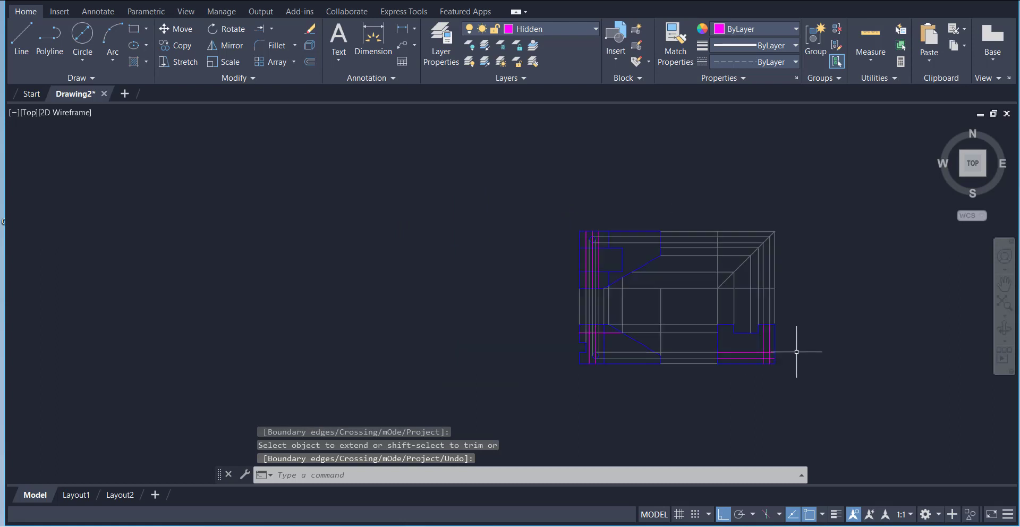
{"action": "scroll", "coordinate": [796, 352], "scroll_direction": "up", "scroll_amount": 2}
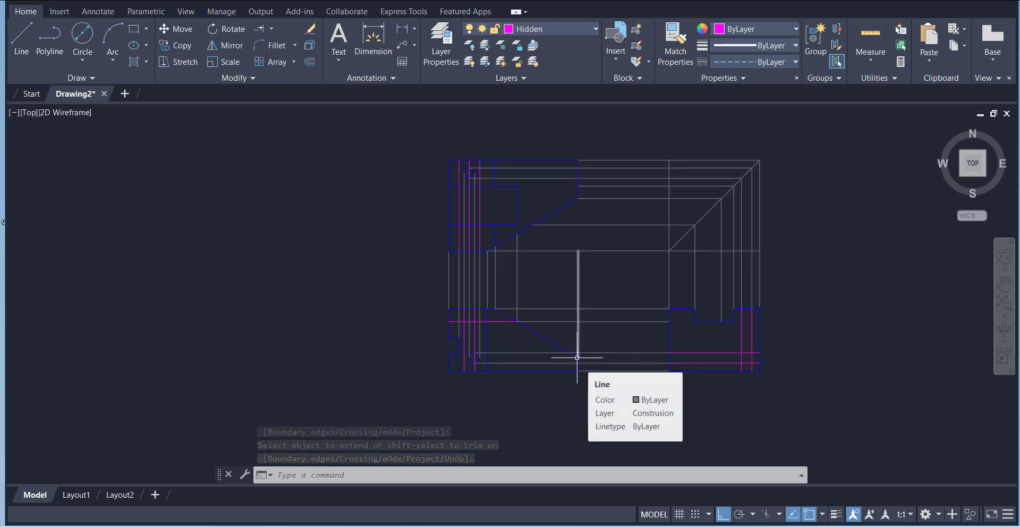
{"action": "scroll", "coordinate": [823, 351], "scroll_direction": "up", "scroll_amount": 4}
{"action": "key", "text": "Escape"}
{"action": "scroll", "coordinate": [802, 351], "scroll_direction": "down", "scroll_amount": 2}
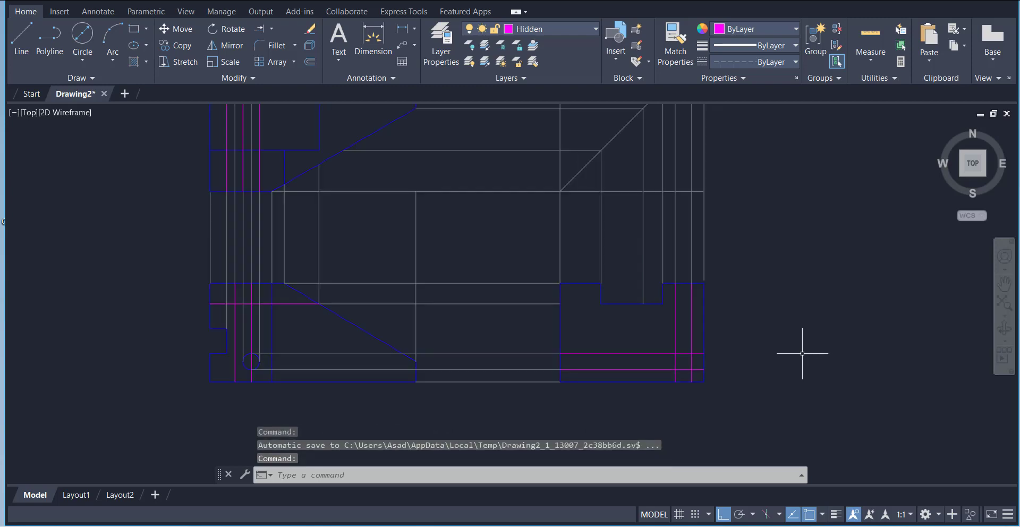
{"action": "scroll", "coordinate": [539, 313], "scroll_direction": "down", "scroll_amount": 2}
{"action": "scroll", "coordinate": [536, 290], "scroll_direction": "up", "scroll_amount": 2}
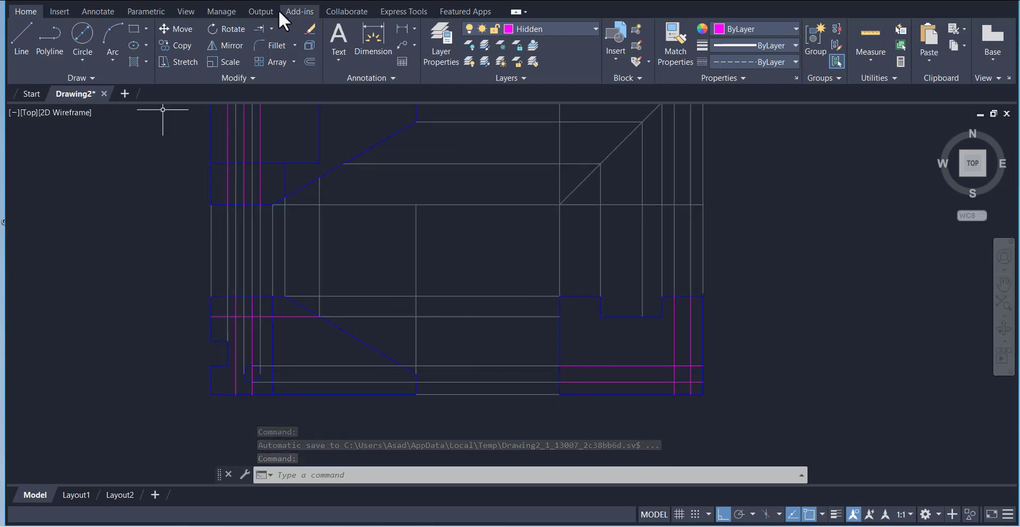
{"action": "left_click", "coordinate": [554, 29]}
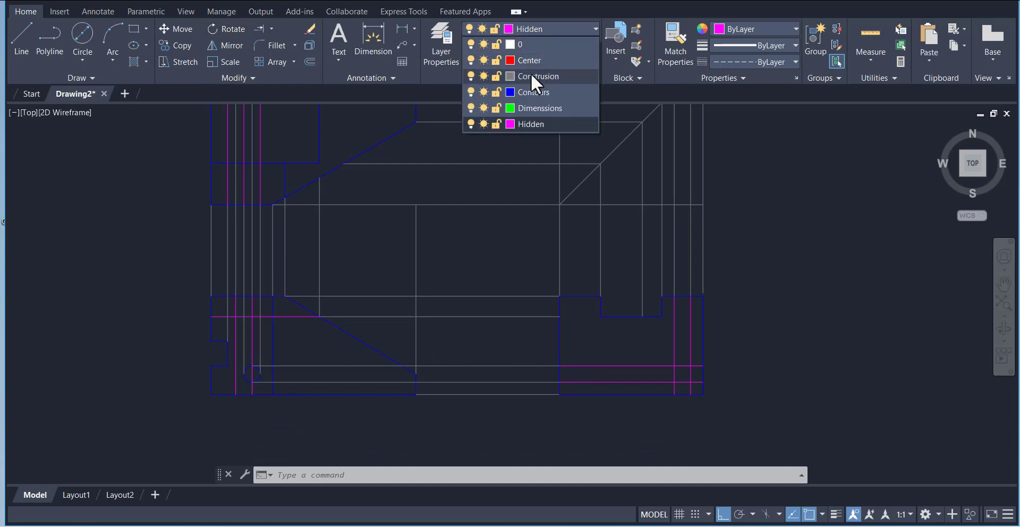
{"action": "left_click", "coordinate": [534, 76]}
{"action": "left_click", "coordinate": [22, 37]}
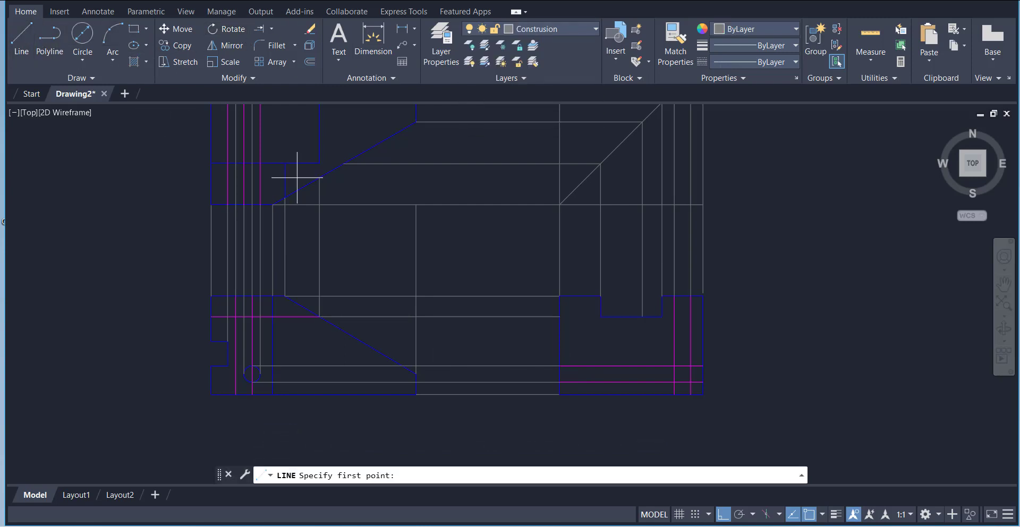
{"action": "left_click", "coordinate": [416, 374]}
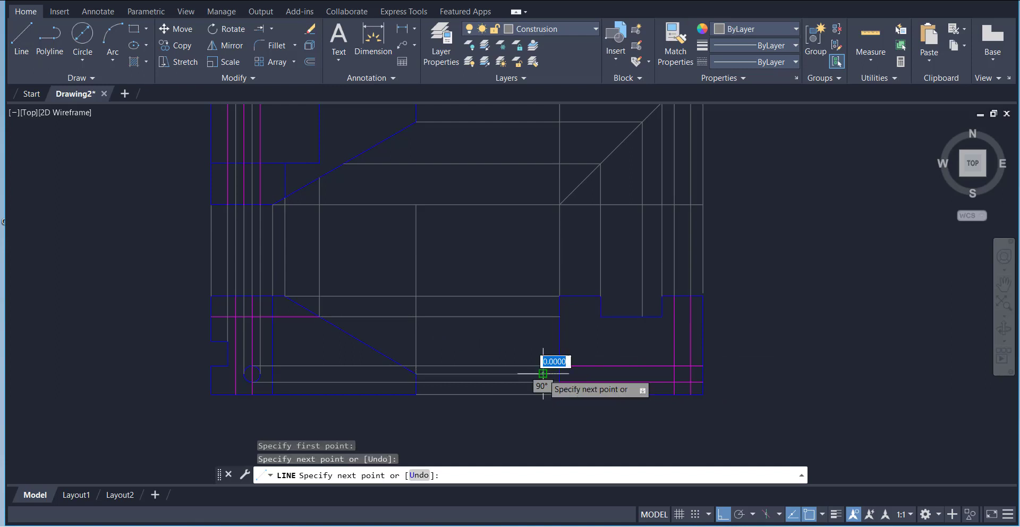
{"action": "right_click", "coordinate": [543, 374]}
{"action": "left_click", "coordinate": [554, 338]}
Extend the new horizontal construction line to the side view's near vertical edge.
{"action": "left_click", "coordinate": [257, 28]}
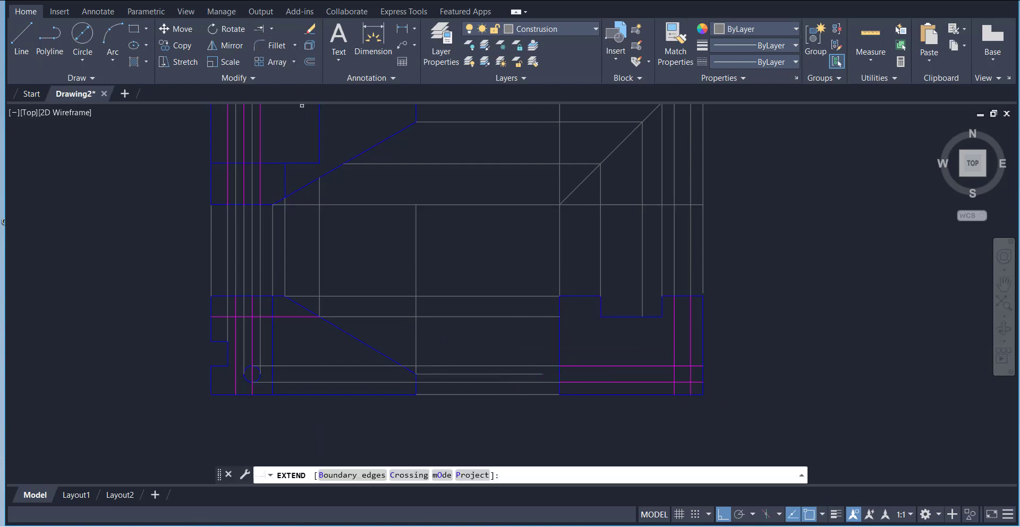
{"action": "left_click", "coordinate": [537, 374]}
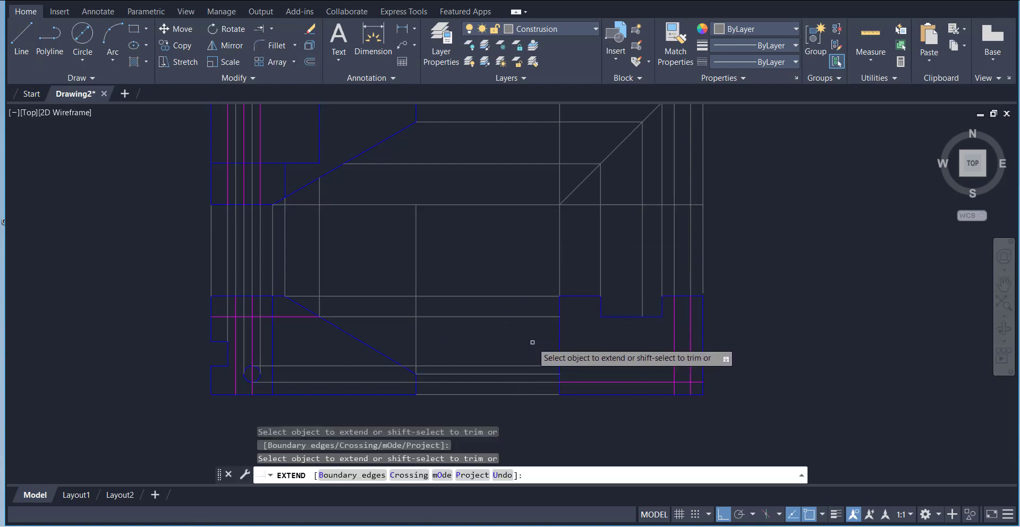
{"action": "right_click", "coordinate": [532, 342]}
{"action": "left_click", "coordinate": [573, 353]}
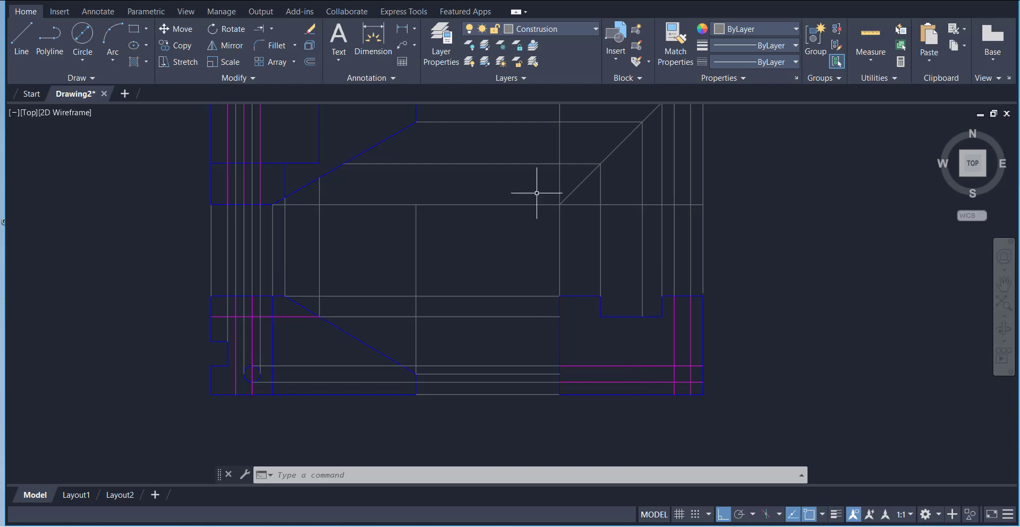
On the Contours layer, draw a horizontal line from the extended construction line's end across the side view and past its far edge.
{"action": "scroll", "coordinate": [598, 223], "scroll_direction": "down", "scroll_amount": 3}
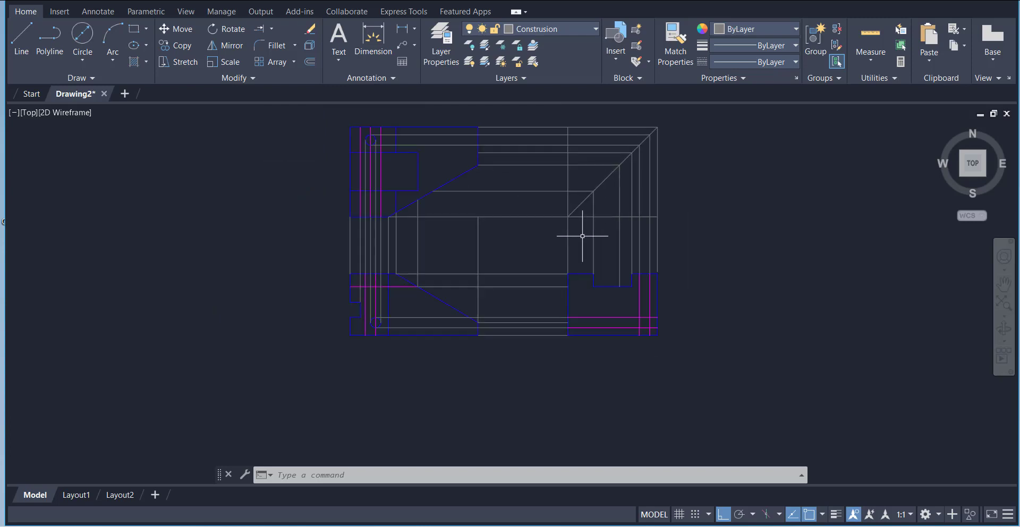
{"action": "scroll", "coordinate": [535, 191], "scroll_direction": "up", "scroll_amount": 3}
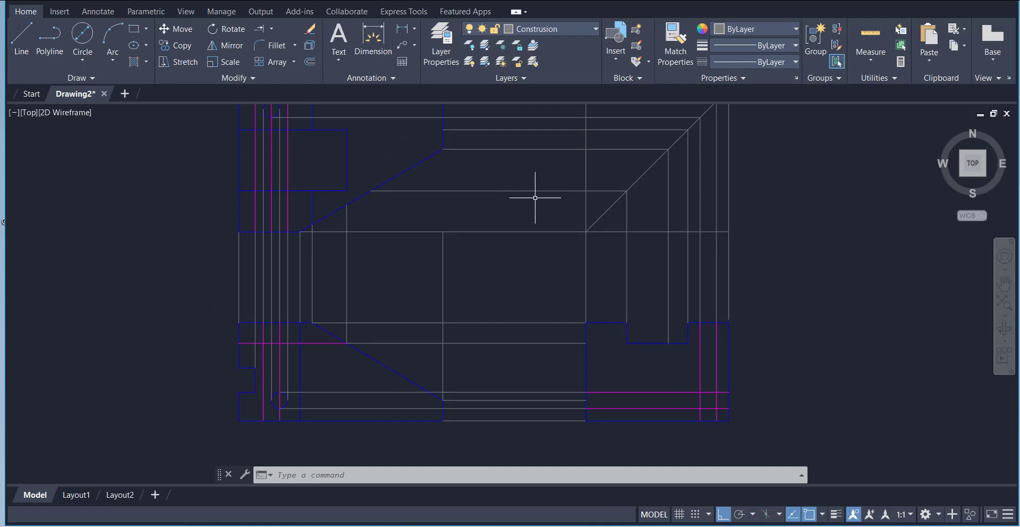
{"action": "scroll", "coordinate": [535, 197], "scroll_direction": "down", "scroll_amount": 2}
{"action": "scroll", "coordinate": [536, 195], "scroll_direction": "up", "scroll_amount": 2}
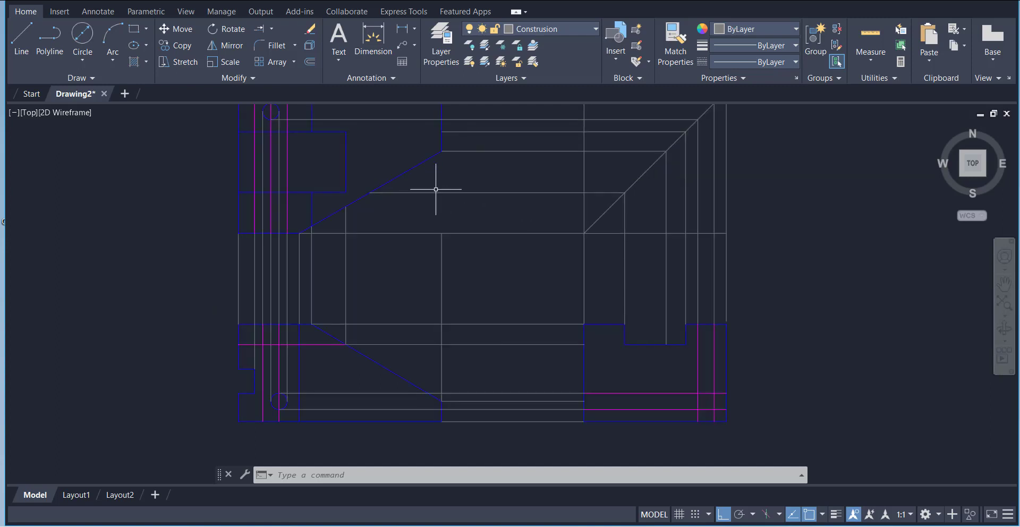
{"action": "left_click", "coordinate": [575, 30]}
{"action": "left_click", "coordinate": [546, 92]}
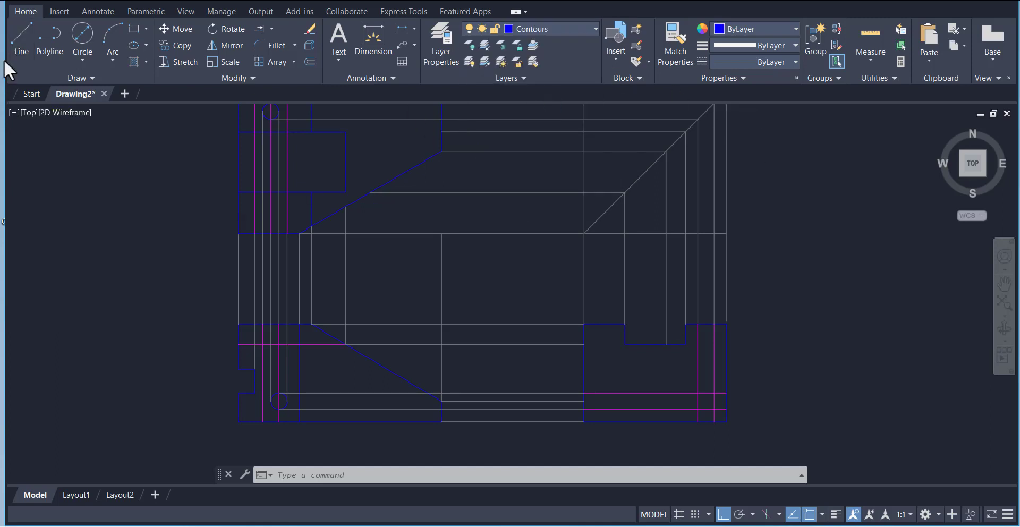
{"action": "left_click", "coordinate": [22, 35]}
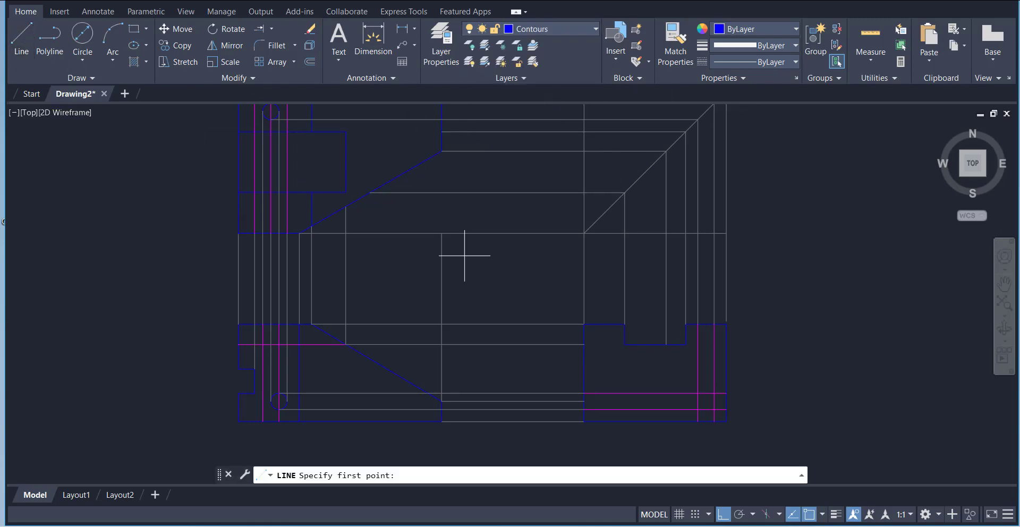
{"action": "left_click", "coordinate": [584, 401]}
{"action": "left_click", "coordinate": [765, 402]}
{"action": "right_click", "coordinate": [783, 356]}
{"action": "left_click", "coordinate": [792, 365]}
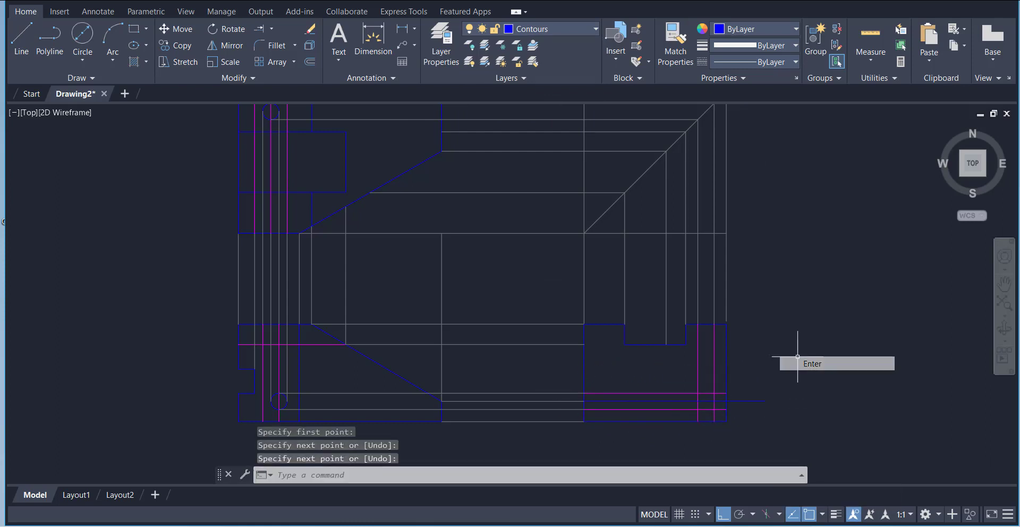
Trim the part of the horizontal contour line that extends beyond the side view's outer vertical edge.
{"action": "left_click", "coordinate": [259, 29]}
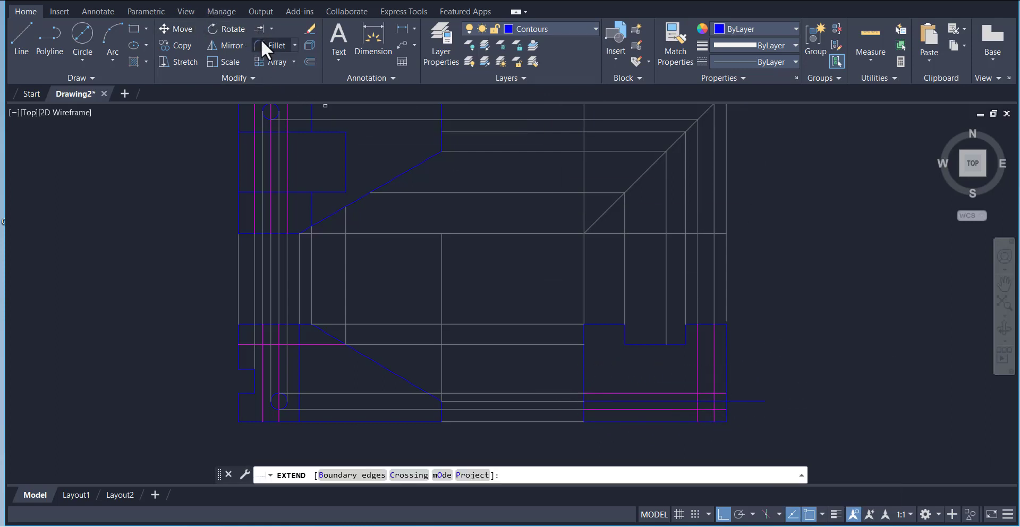
{"action": "left_click", "coordinate": [278, 55]}
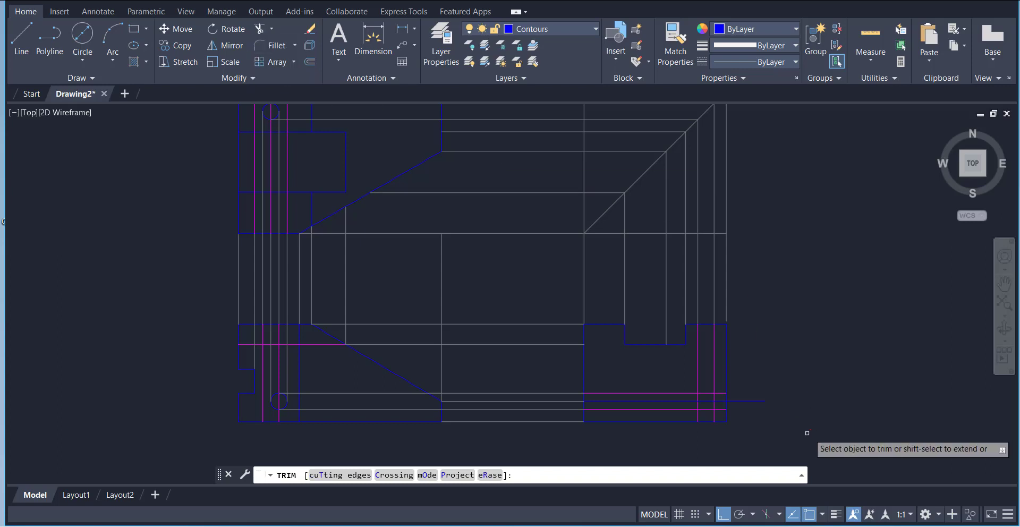
{"action": "left_click", "coordinate": [749, 401]}
{"action": "right_click", "coordinate": [769, 312]}
{"action": "left_click", "coordinate": [800, 321]}
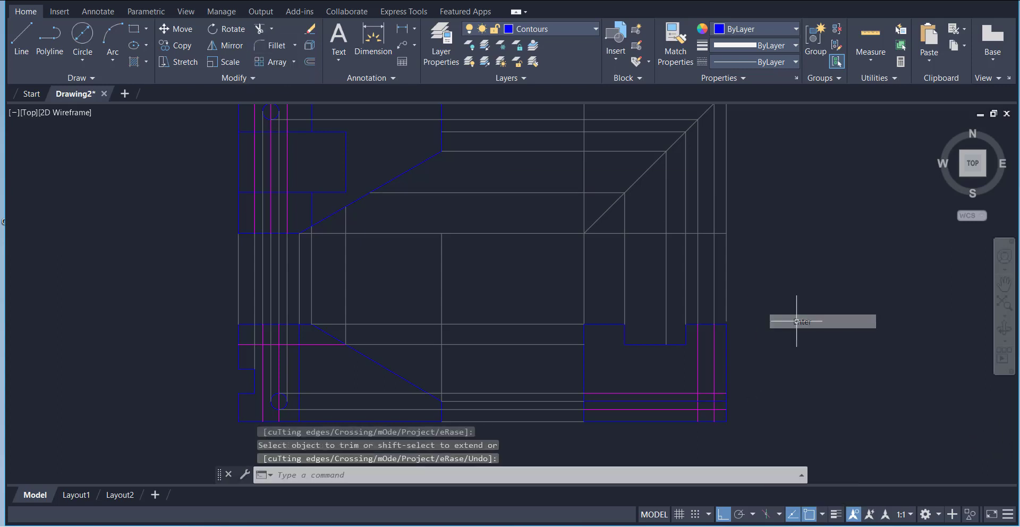
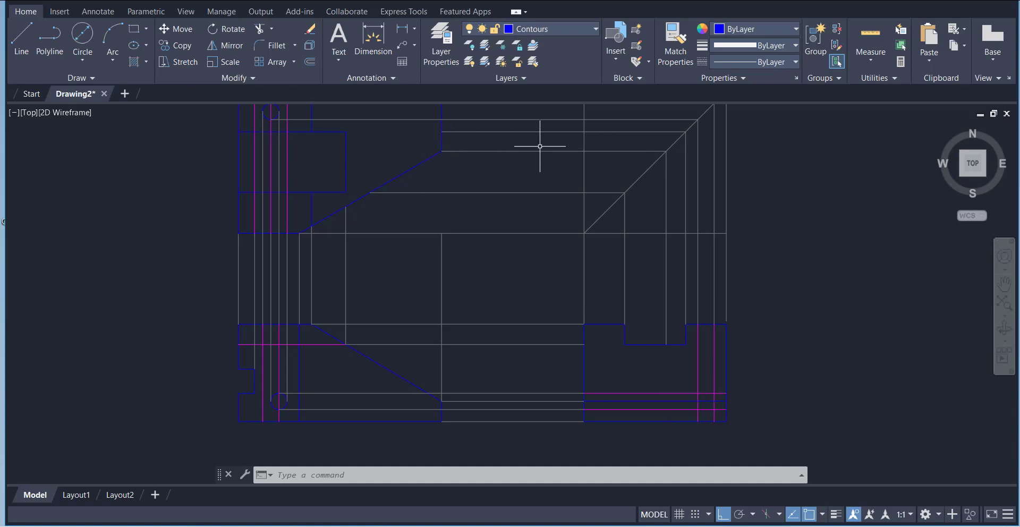
Draw a vertical contour line from the construction line's end on the notch floor down past the side view's bottom edge.
{"action": "scroll", "coordinate": [535, 208], "scroll_direction": "down", "scroll_amount": 4}
{"action": "scroll", "coordinate": [534, 208], "scroll_direction": "up", "scroll_amount": 2}
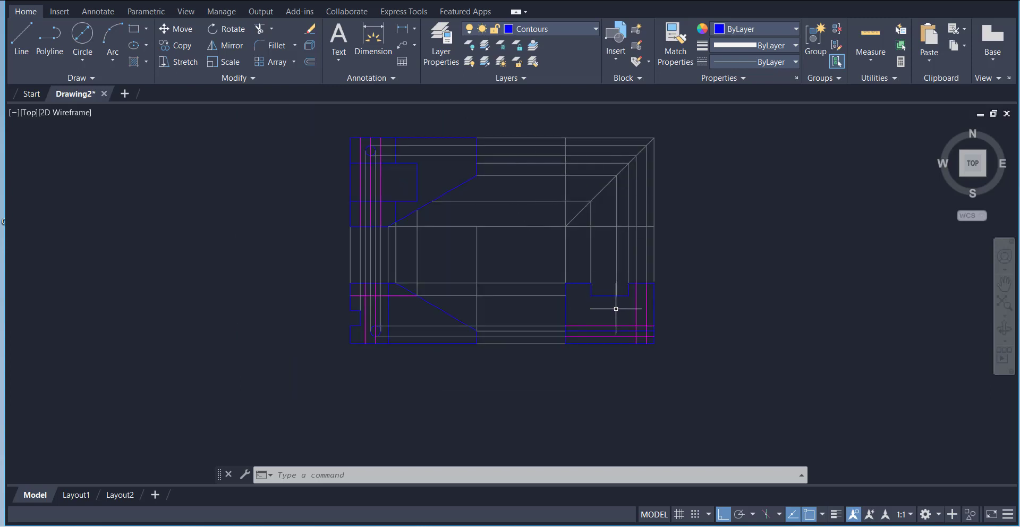
{"action": "mouse_move", "coordinate": [618, 331]}
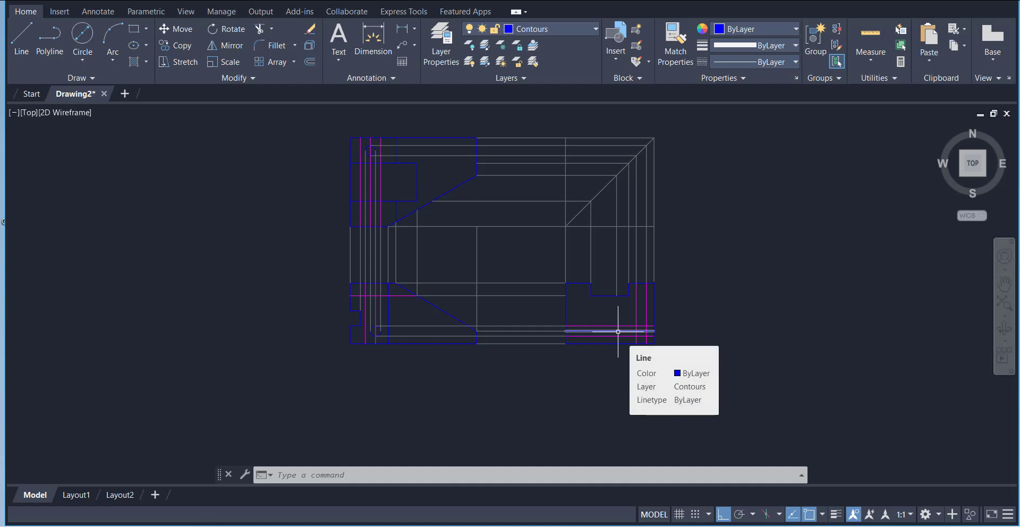
{"action": "scroll", "coordinate": [624, 313], "scroll_direction": "up", "scroll_amount": 2}
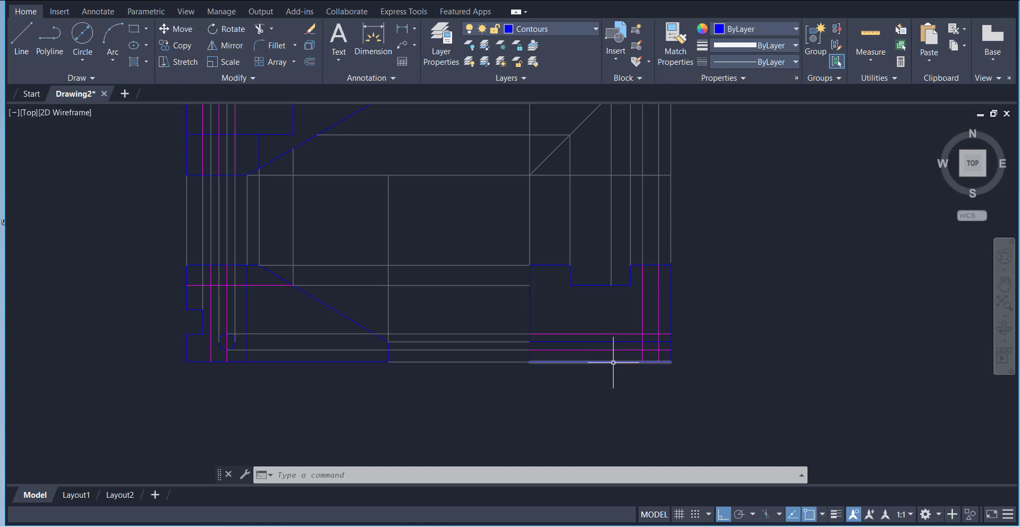
{"action": "left_click", "coordinate": [275, 27]}
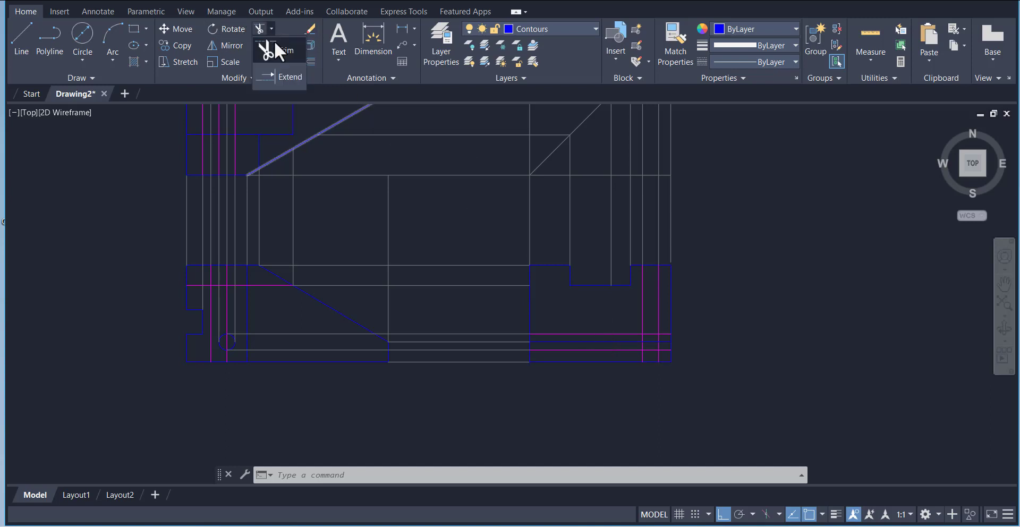
{"action": "left_click", "coordinate": [283, 77]}
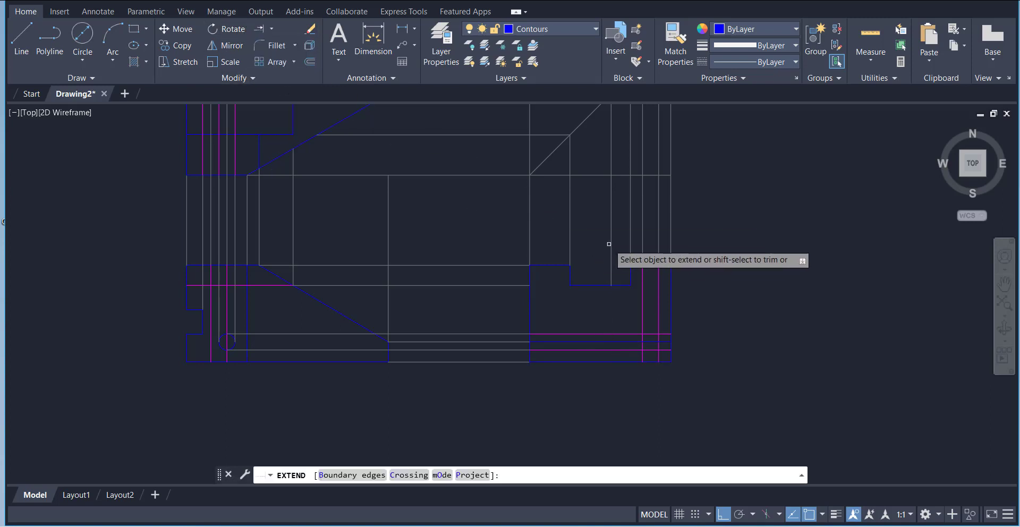
{"action": "left_click", "coordinate": [25, 40]}
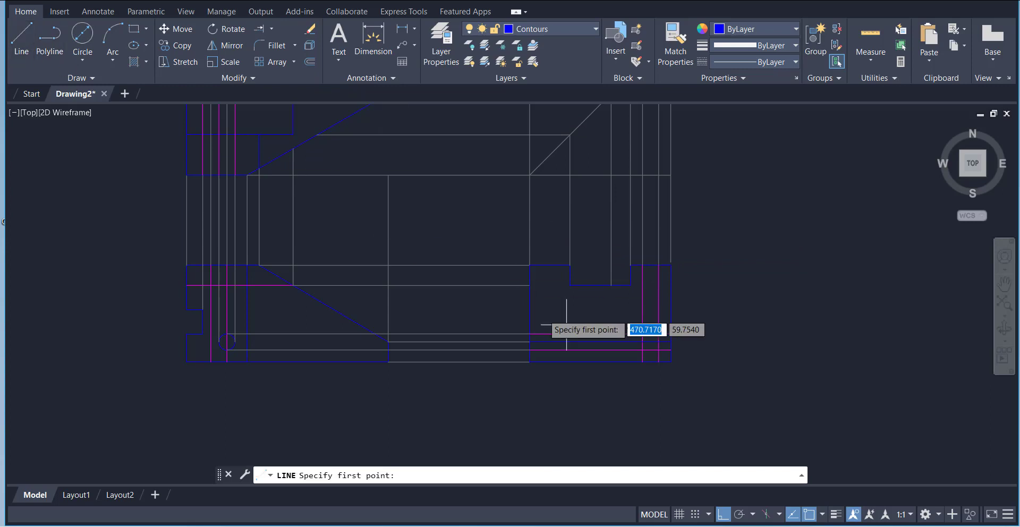
{"action": "left_click", "coordinate": [611, 286]}
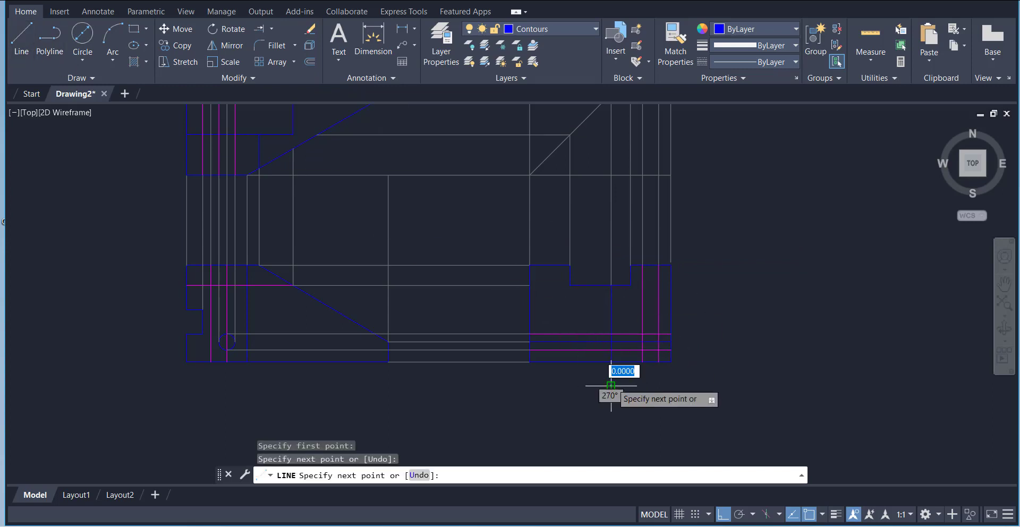
{"action": "right_click", "coordinate": [718, 383]}
{"action": "left_click", "coordinate": [756, 237]}
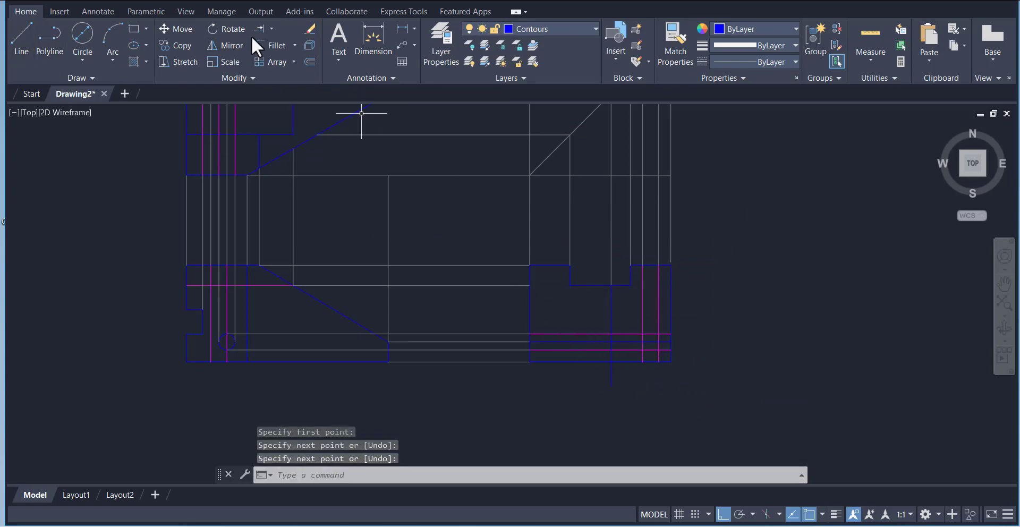
Trim the part of the vertical contour line that extends below the side view's bottom edge.
{"action": "left_click", "coordinate": [272, 28]}
{"action": "left_click", "coordinate": [272, 40]}
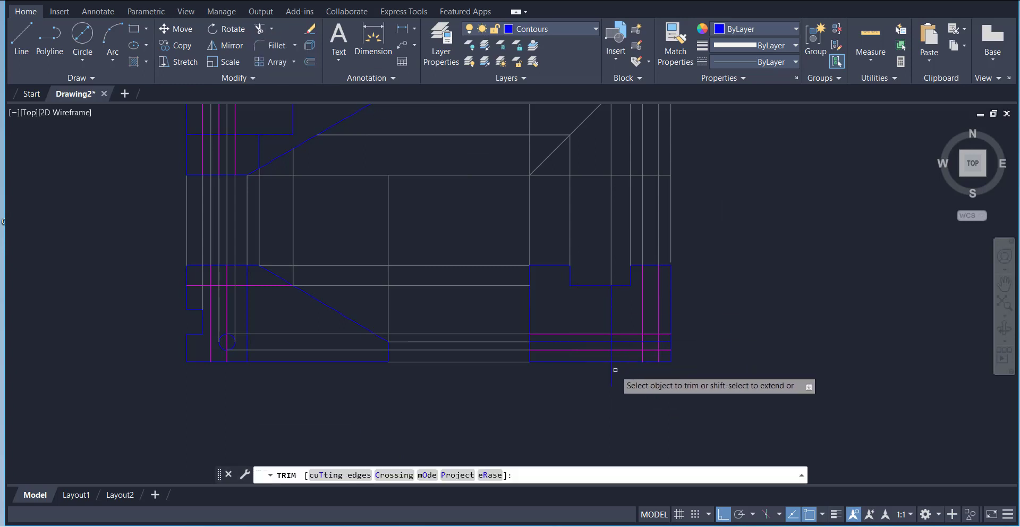
{"action": "right_click", "coordinate": [705, 297]}
{"action": "left_click", "coordinate": [733, 304]}
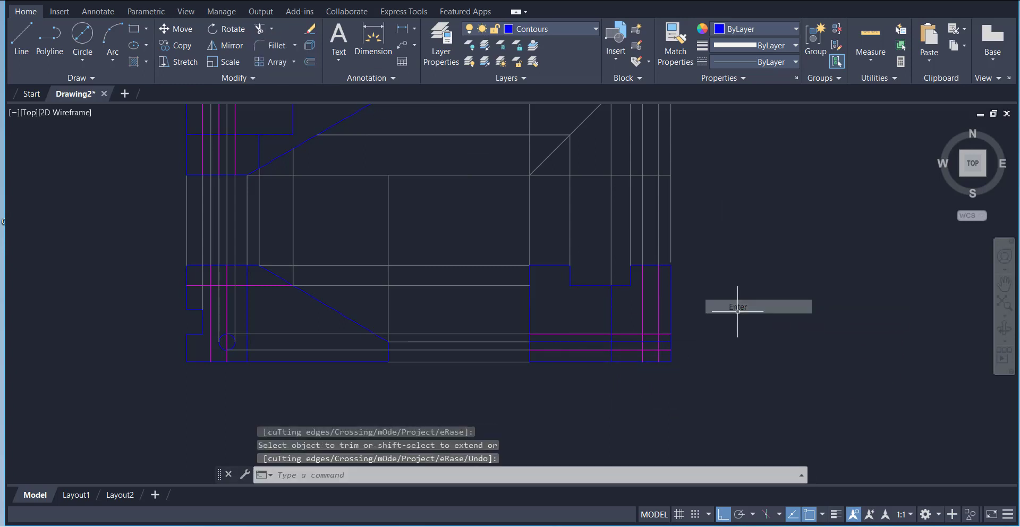
Trim the side view's inner horizontal and vertical contour lines where they cross, leaving a corner that outlines the low end face.
{"action": "scroll", "coordinate": [749, 318], "scroll_direction": "down", "scroll_amount": 2}
{"action": "scroll", "coordinate": [725, 258], "scroll_direction": "up", "scroll_amount": 2}
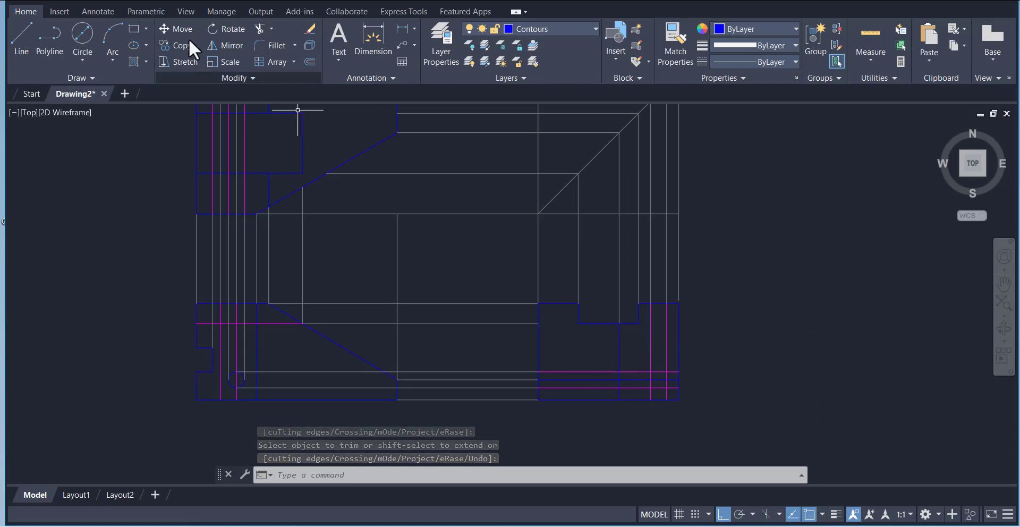
{"action": "left_click", "coordinate": [259, 28]}
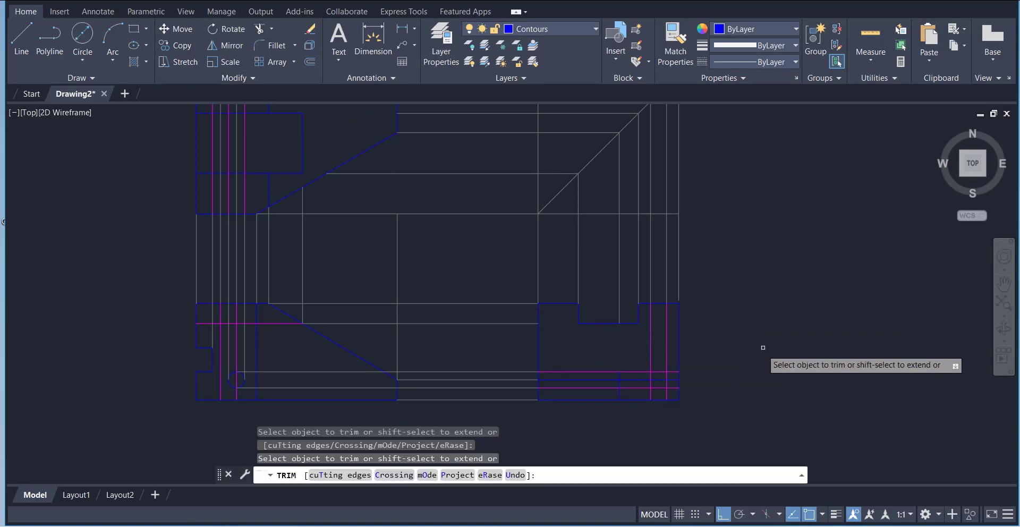
{"action": "left_click", "coordinate": [669, 379]}
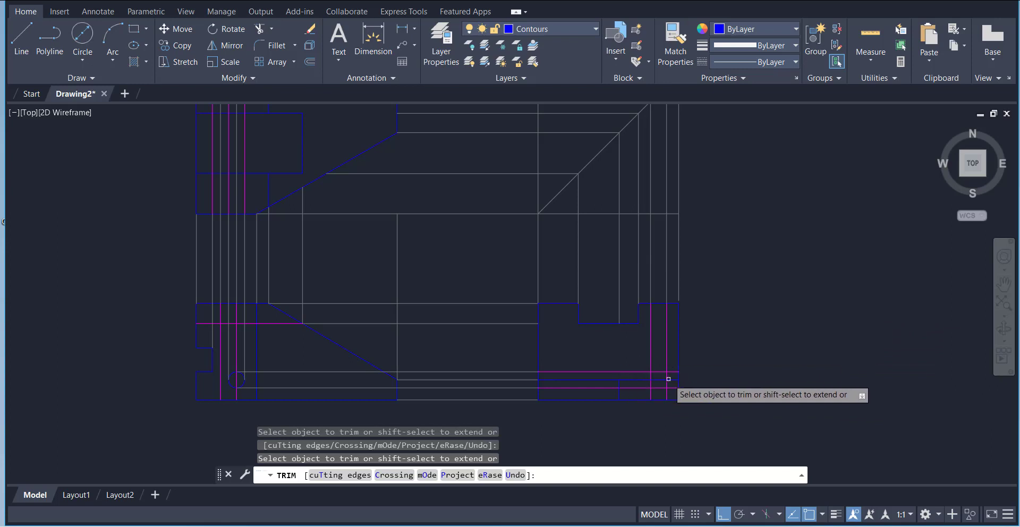
{"action": "right_click", "coordinate": [722, 289]}
{"action": "left_click", "coordinate": [738, 295]}
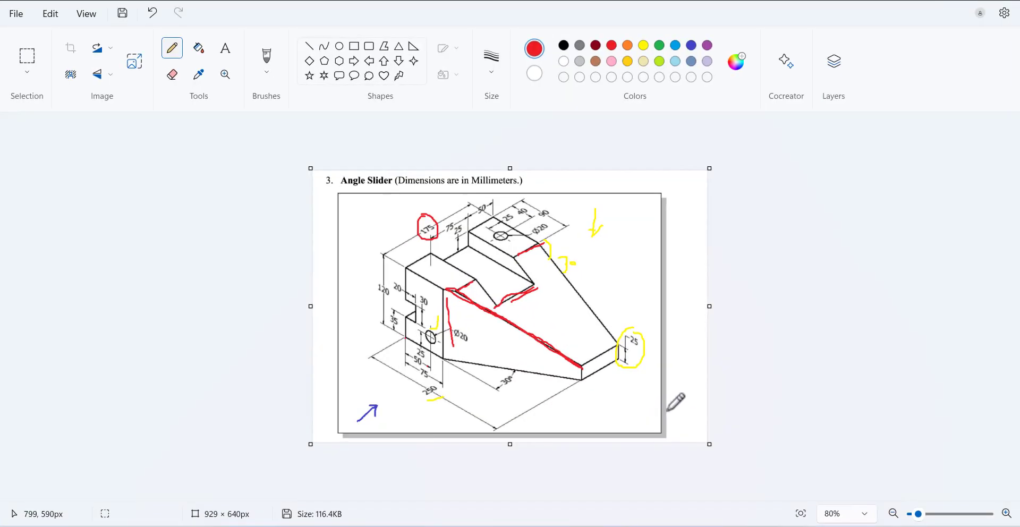
Check the Angle Slider reference drawing in Paint around the 25 mm end face, and return to the AutoCAD drawing.
{"action": "mouse_move", "coordinate": [622, 320]}
{"action": "left_mouse_down"}
{"action": "mouse_move", "coordinate": [579, 378]}
{"action": "mouse_move", "coordinate": [648, 338]}
{"action": "left_mouse_up"}
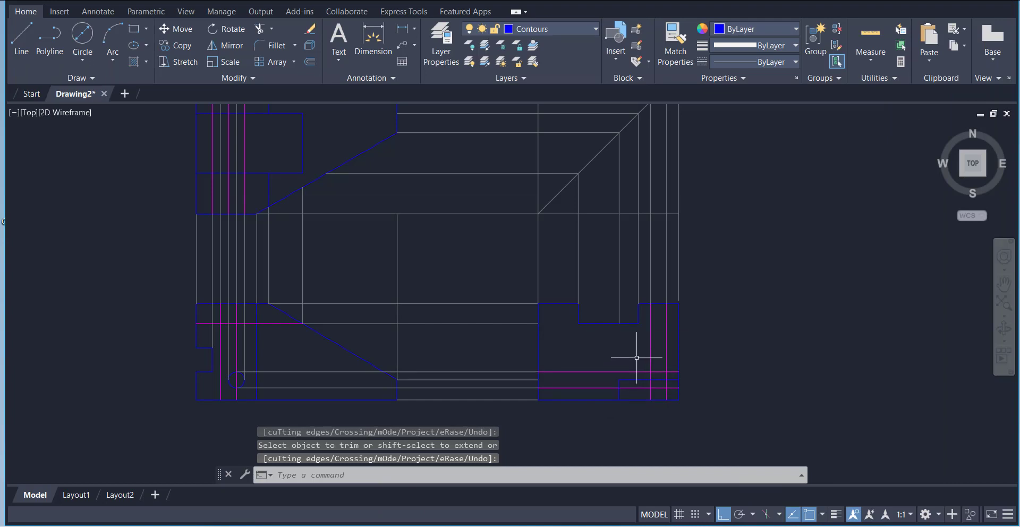
{"action": "scroll", "coordinate": [637, 372], "scroll_direction": "down", "scroll_amount": 1}
{"action": "scroll", "coordinate": [596, 308], "scroll_direction": "up", "scroll_amount": 1}
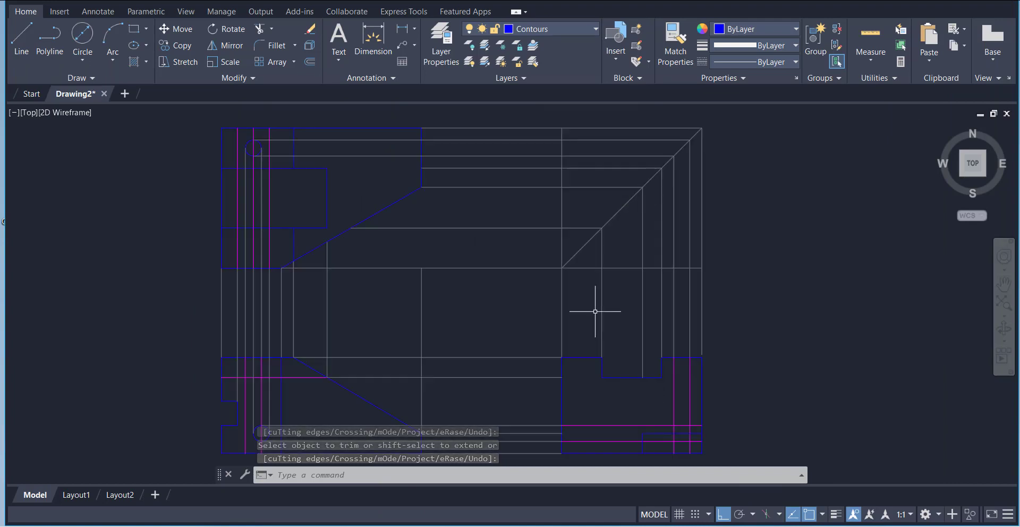
{"action": "left_click", "coordinate": [292, 260]}
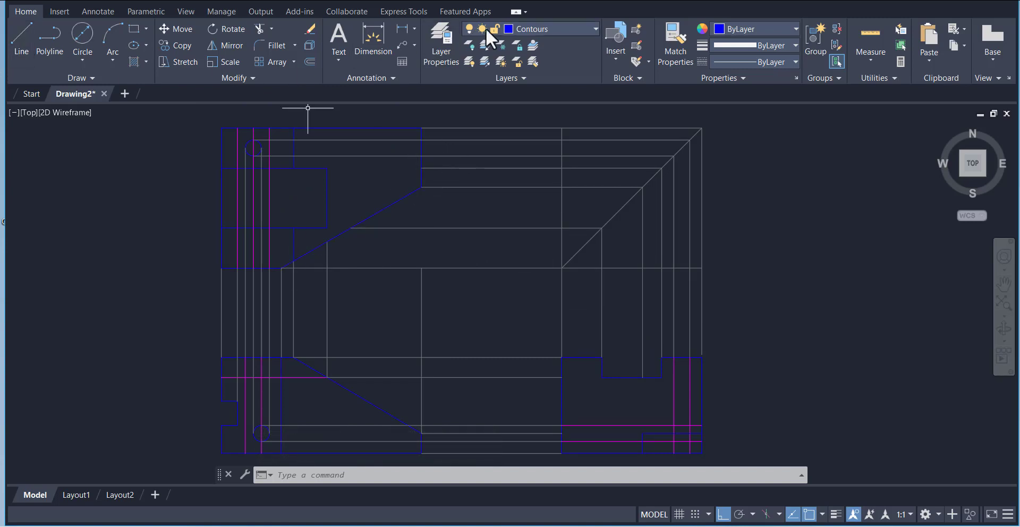
On the Construsion layer, draw a horizontal line from the vertical projection's end on the top view's slanted edge past the 45° miter line.
{"action": "left_click", "coordinate": [527, 31]}
{"action": "left_click", "coordinate": [532, 74]}
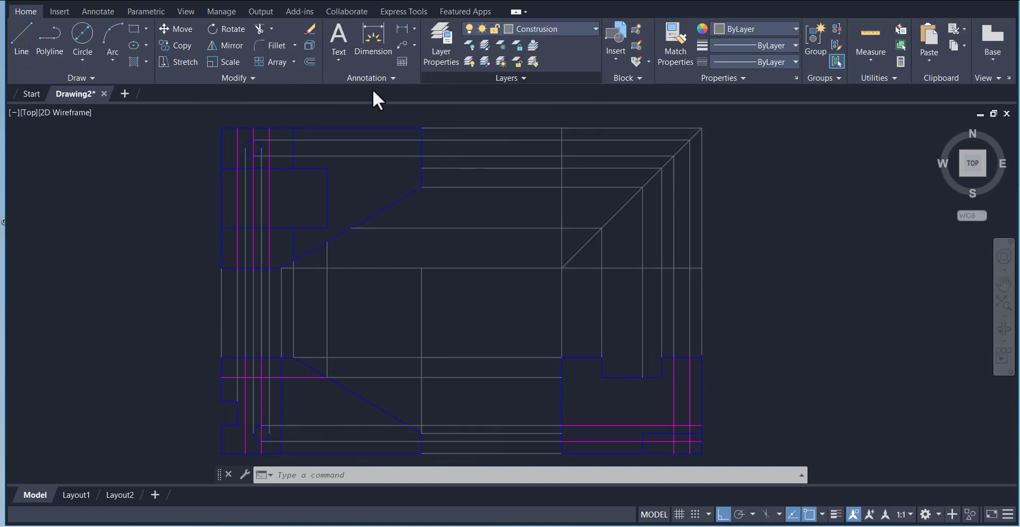
{"action": "left_click", "coordinate": [21, 33]}
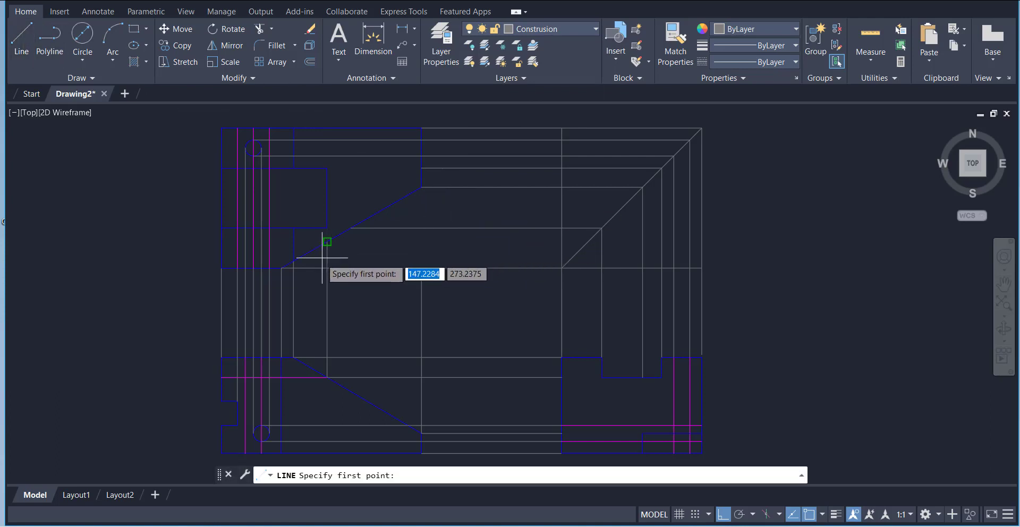
{"action": "left_click", "coordinate": [294, 262]}
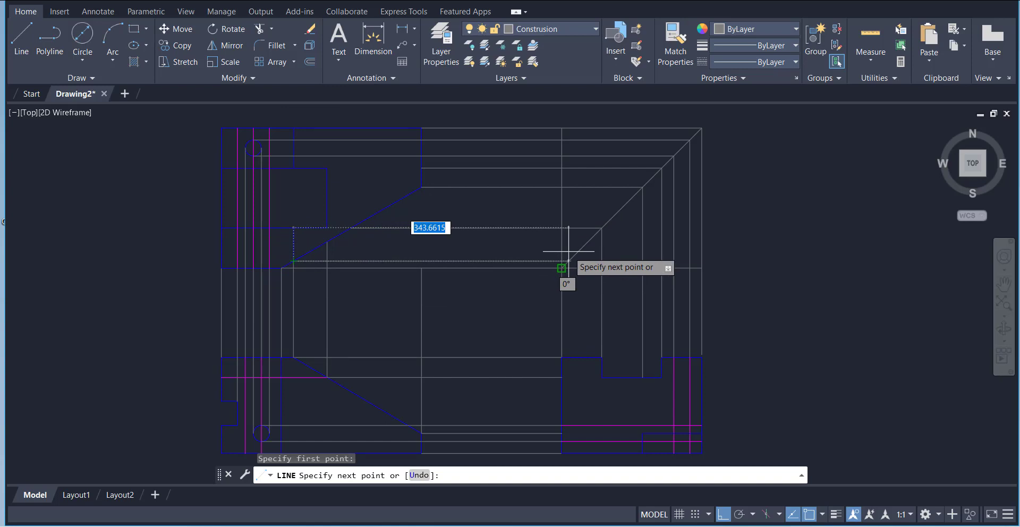
{"action": "scroll", "coordinate": [571, 260], "scroll_direction": "up", "scroll_amount": 2}
{"action": "left_click", "coordinate": [569, 270]}
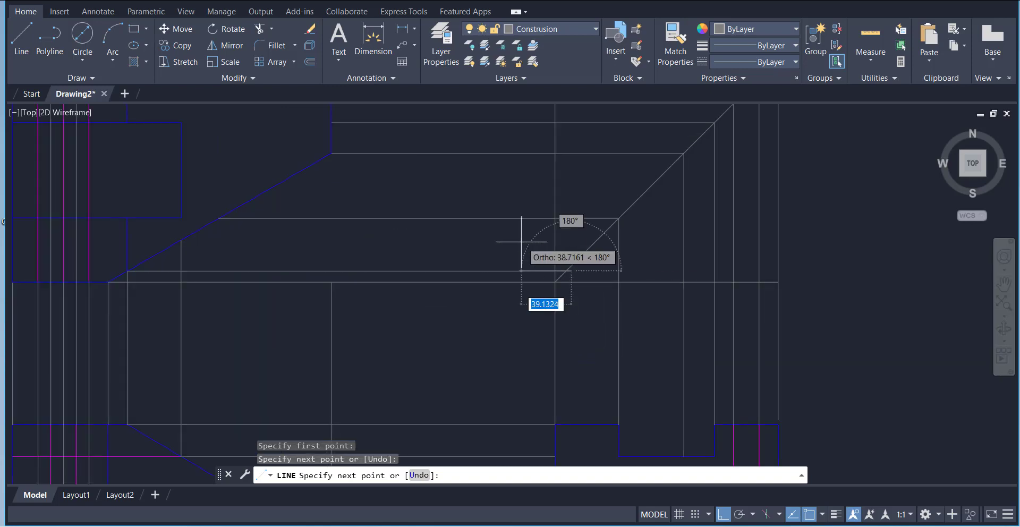
{"action": "right_click", "coordinate": [525, 243]}
{"action": "left_click", "coordinate": [549, 256]}
{"action": "scroll", "coordinate": [437, 137], "scroll_direction": "down", "scroll_amount": 1}
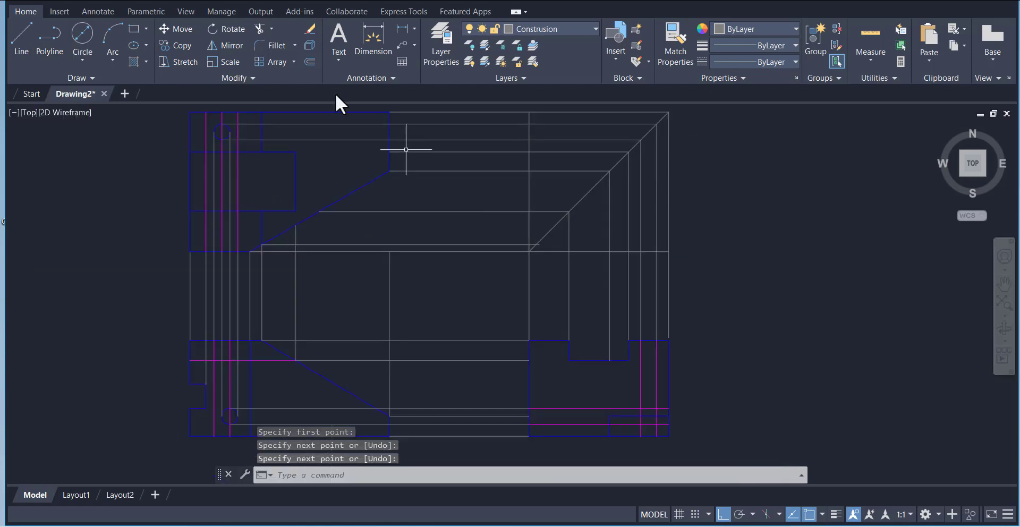
Trim the part of the new horizontal construction line that extends beyond the miter line.
{"action": "left_click", "coordinate": [271, 29]}
{"action": "left_click", "coordinate": [280, 57]}
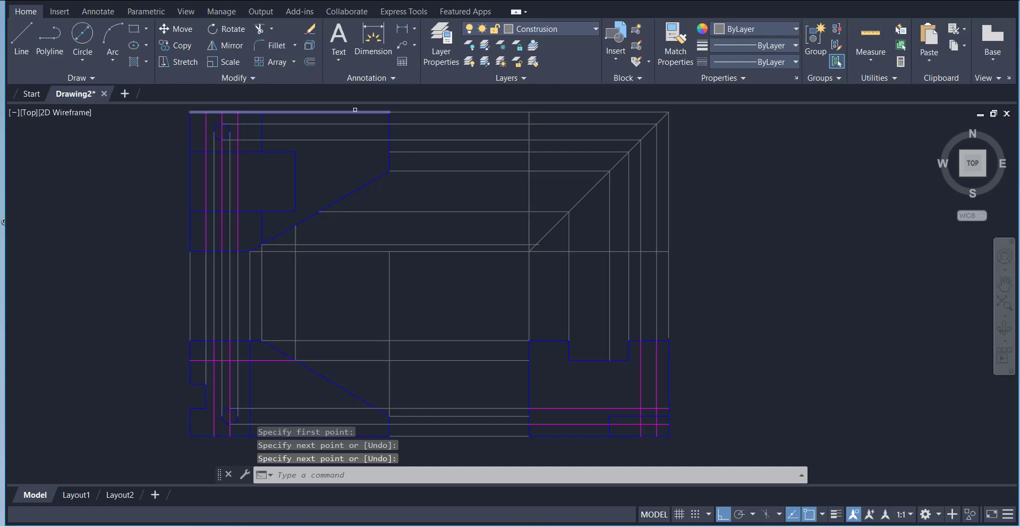
{"action": "left_click", "coordinate": [540, 245]}
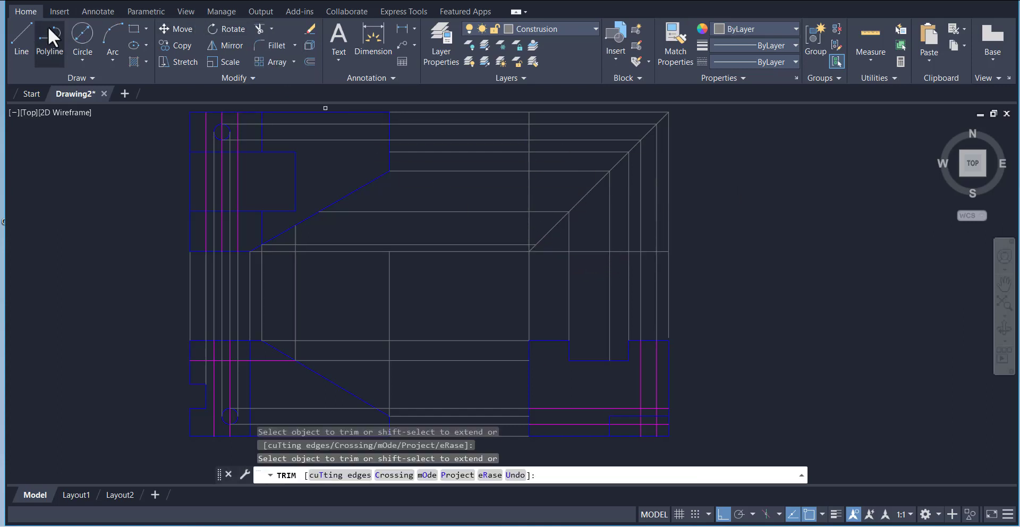
Draw a vertical construction line from the new line's end on the miter line down toward the side view.
{"action": "left_click", "coordinate": [23, 36]}
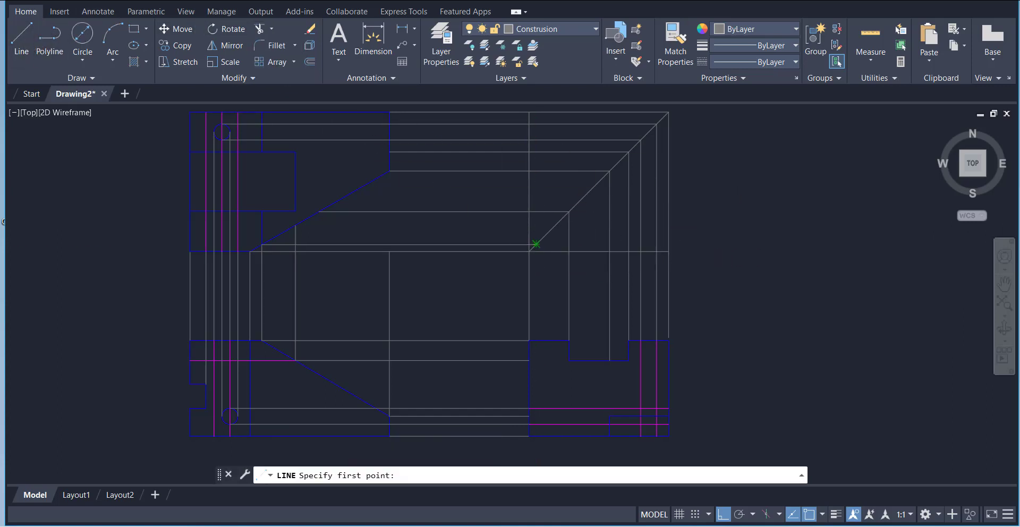
{"action": "left_click", "coordinate": [537, 245]}
{"action": "left_click", "coordinate": [537, 328]}
{"action": "right_click", "coordinate": [562, 291]}
{"action": "left_click", "coordinate": [572, 298]}
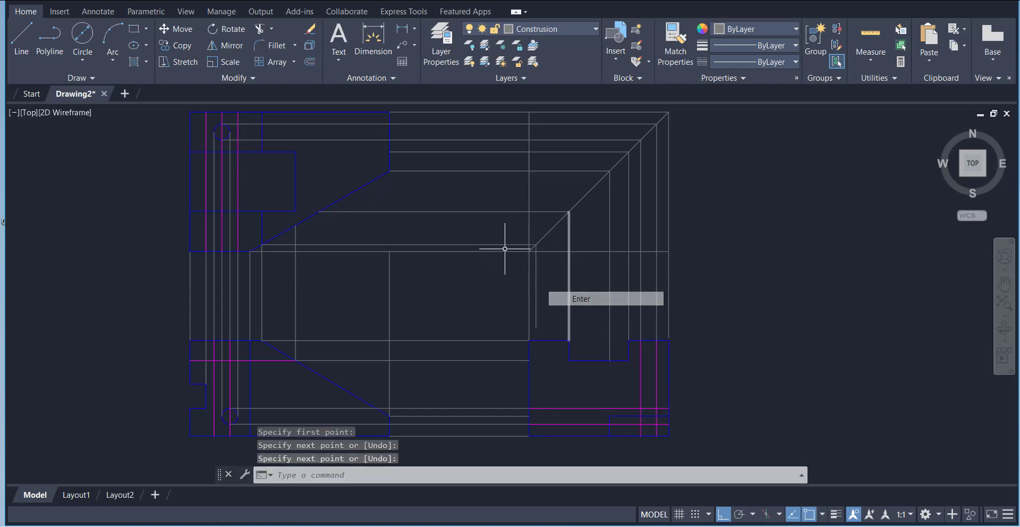
Extend the new vertical construction line down to the side view's upper edge.
{"action": "left_click", "coordinate": [273, 32]}
{"action": "left_click", "coordinate": [274, 64]}
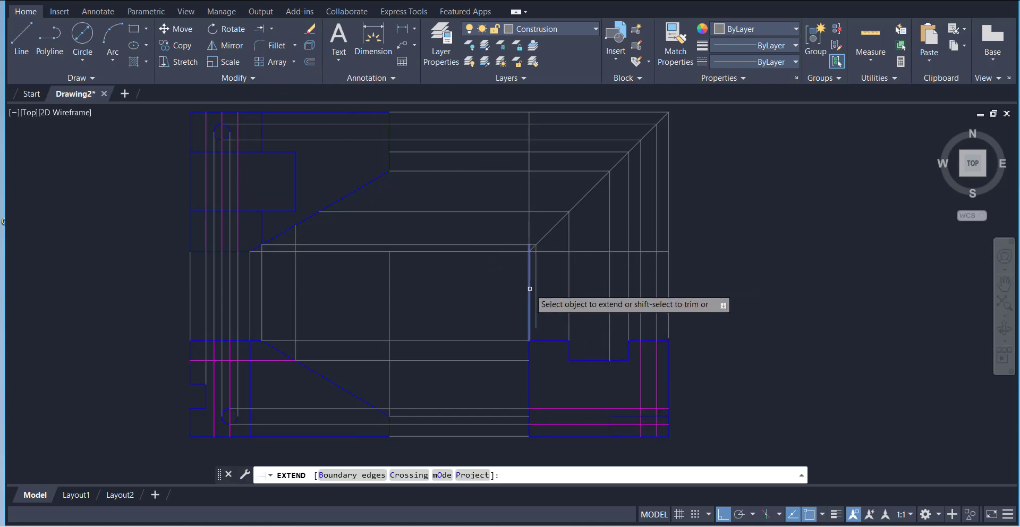
{"action": "left_click", "coordinate": [536, 290]}
{"action": "right_click", "coordinate": [485, 276]}
{"action": "left_click", "coordinate": [495, 286]}
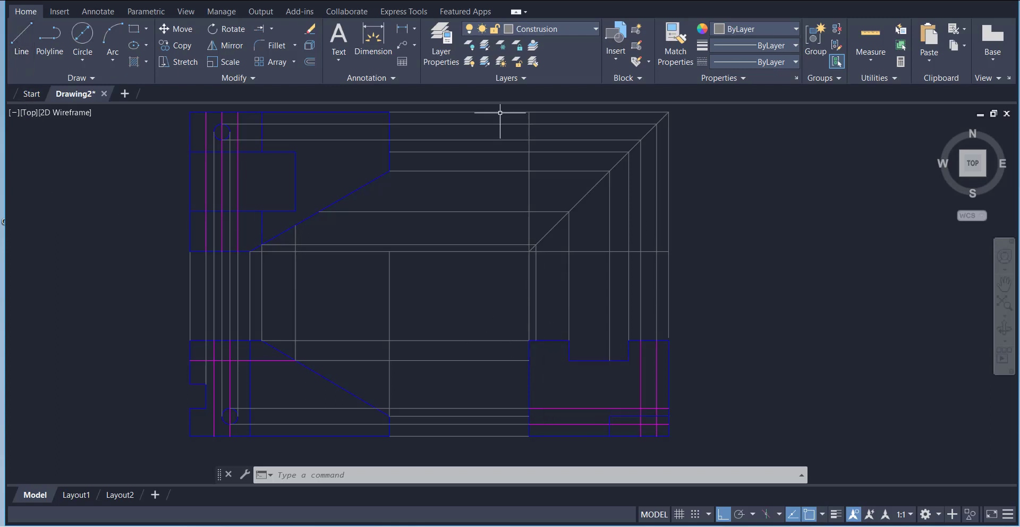
On the Contours layer, draw a slanted line from the end face's upper inner corner to the projected point on the side view's upper edge.
{"action": "left_click", "coordinate": [553, 29]}
{"action": "left_click", "coordinate": [547, 95]}
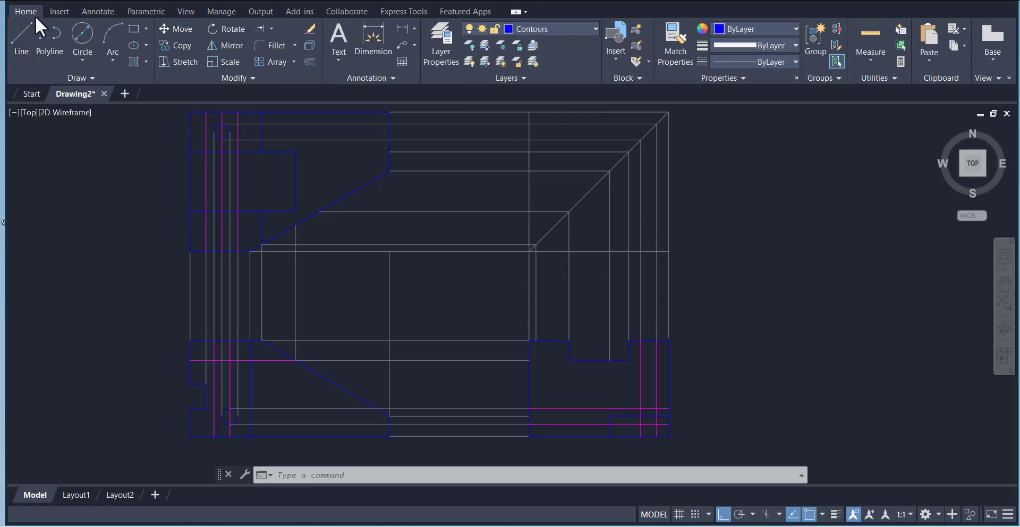
{"action": "left_click", "coordinate": [33, 34]}
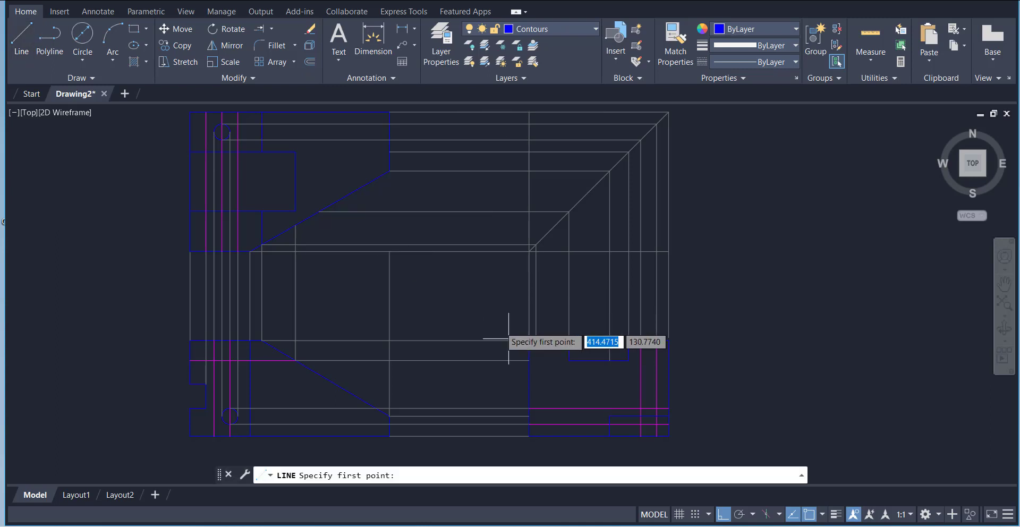
{"action": "left_click", "coordinate": [609, 416]}
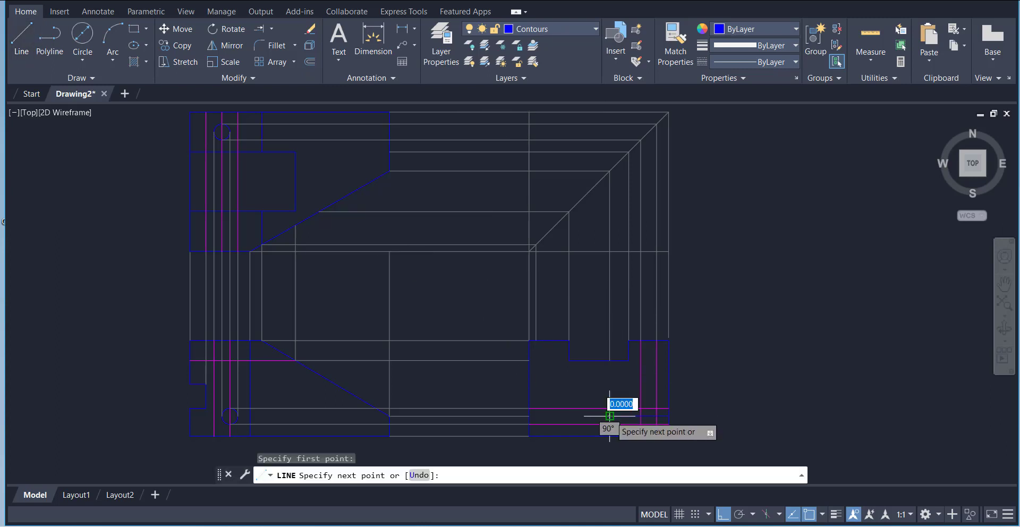
{"action": "left_click", "coordinate": [537, 340]}
{"action": "right_click", "coordinate": [725, 286]}
{"action": "left_click", "coordinate": [732, 288]}
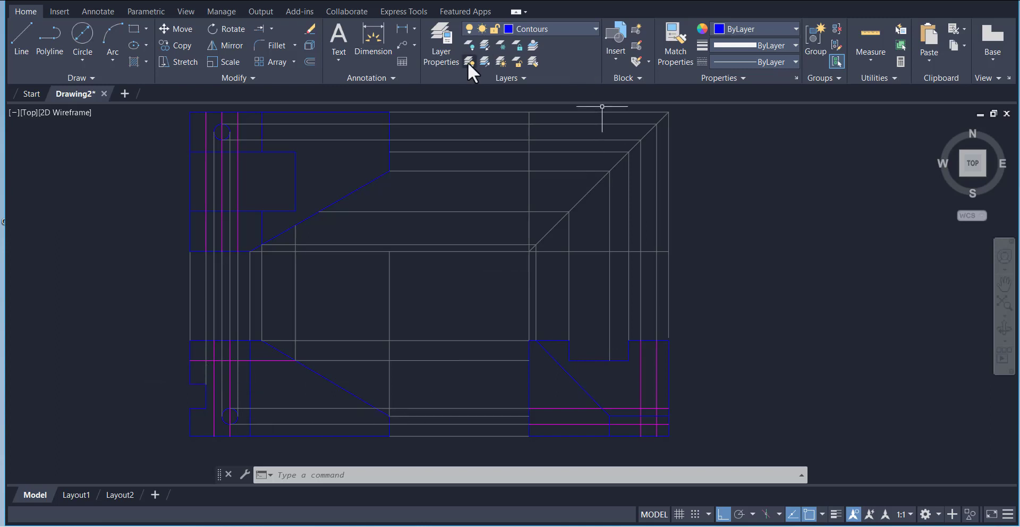
On the Construsion layer, draw a horizontal line from the upper inner corner of the front view's side slot toward the side view.
{"action": "left_click", "coordinate": [564, 33]}
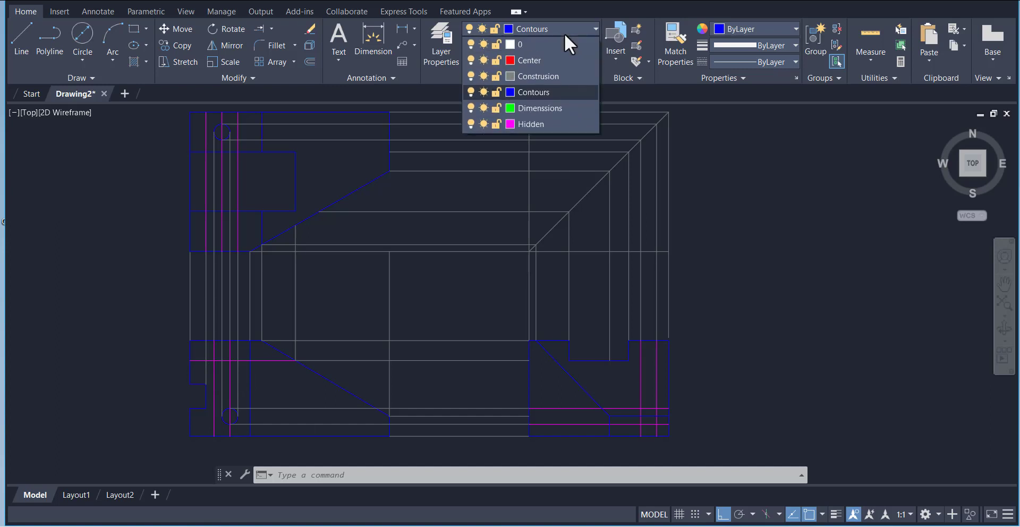
{"action": "left_click", "coordinate": [551, 79]}
{"action": "type", "text": "l"}
{"action": "key", "text": "Return"}
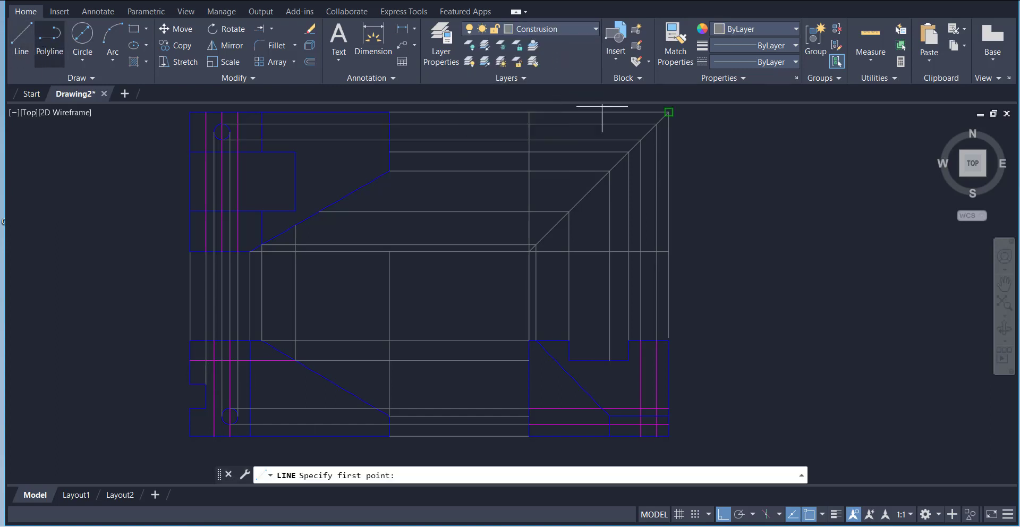
{"action": "left_click", "coordinate": [207, 383]}
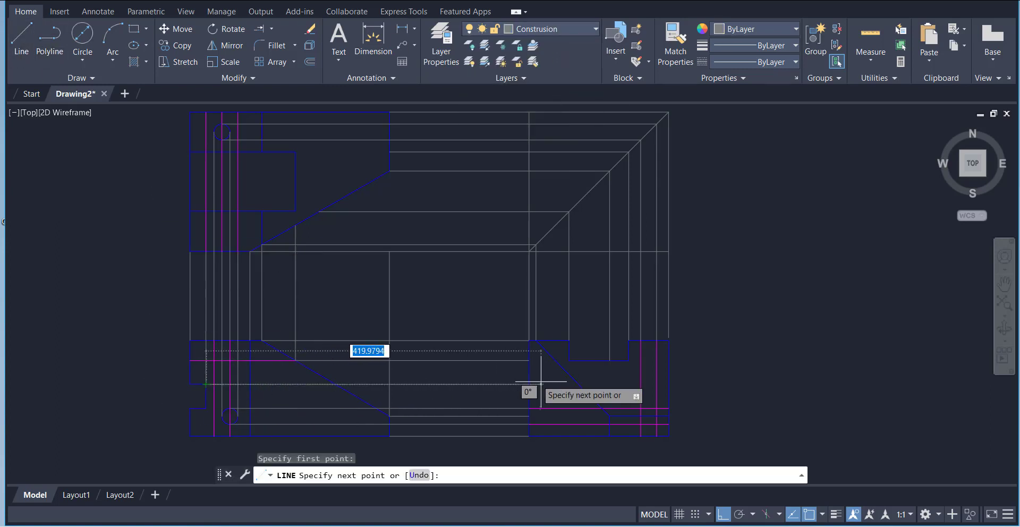
{"action": "right_click", "coordinate": [513, 386]}
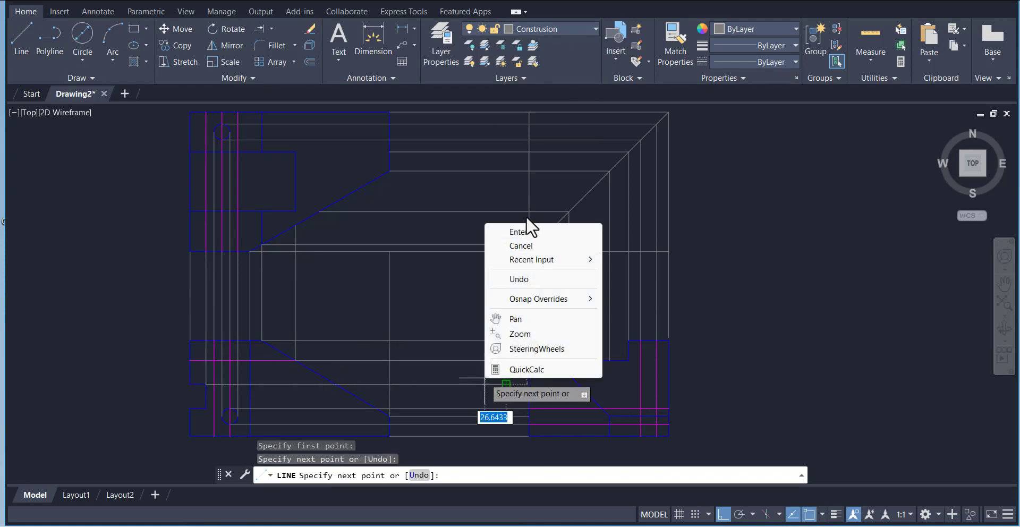
{"action": "left_click", "coordinate": [523, 232]}
{"action": "left_click", "coordinate": [21, 40]}
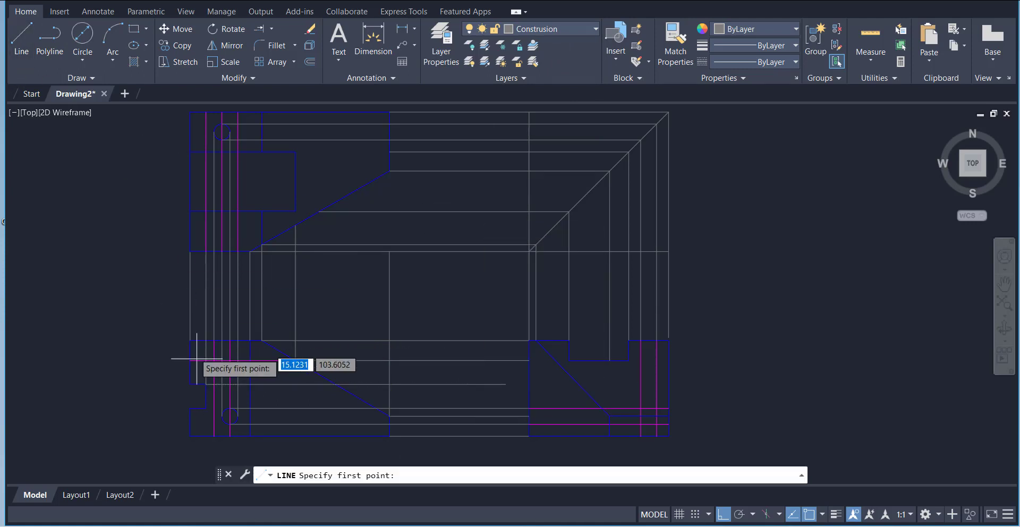
{"action": "left_click", "coordinate": [207, 409]}
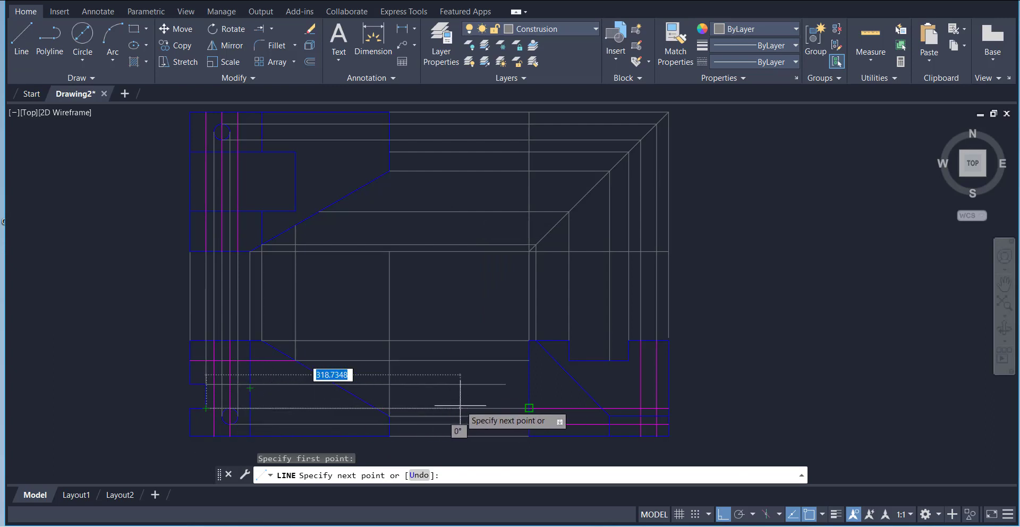
{"action": "key", "text": "Escape"}
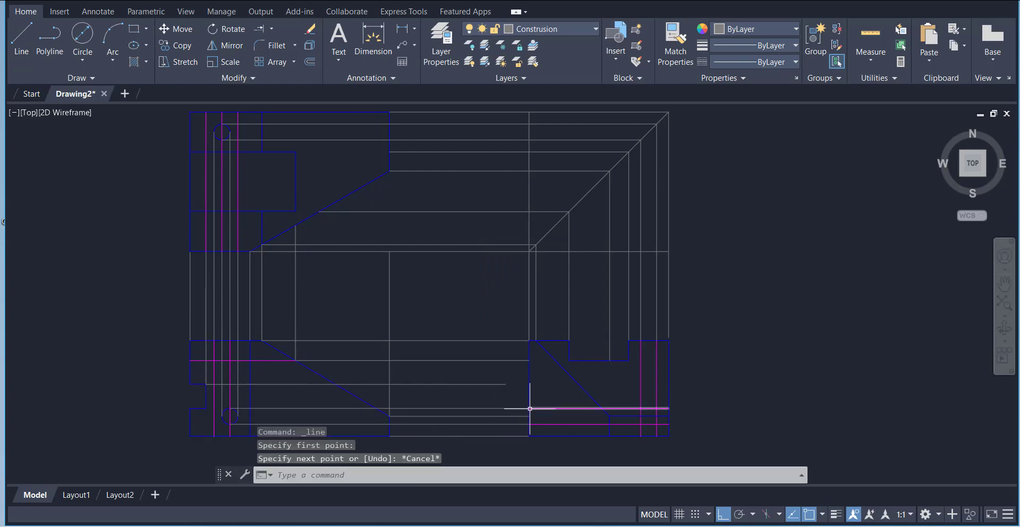
Extend the slot's horizontal construction line to the side view's near vertical edge.
{"action": "left_click", "coordinate": [260, 30]}
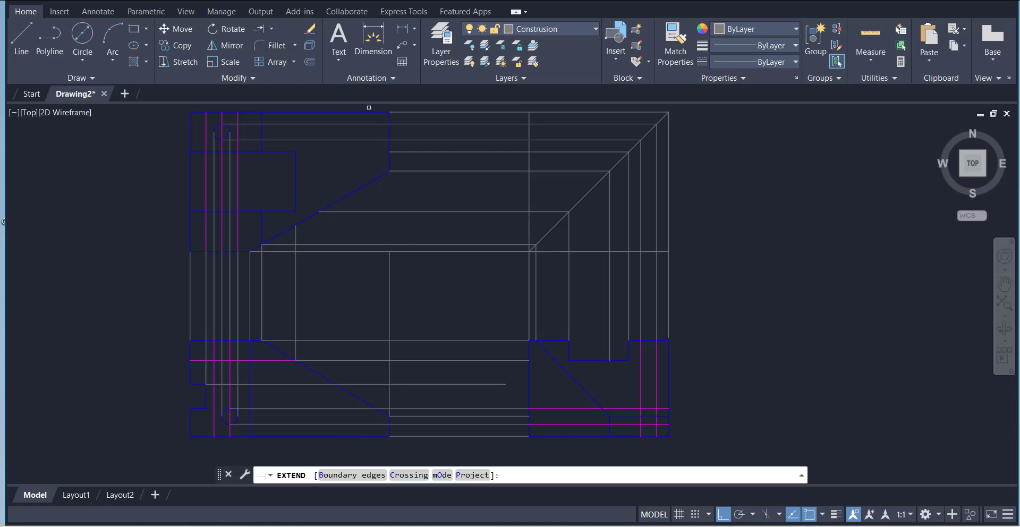
{"action": "left_click", "coordinate": [501, 384]}
{"action": "right_click", "coordinate": [706, 313]}
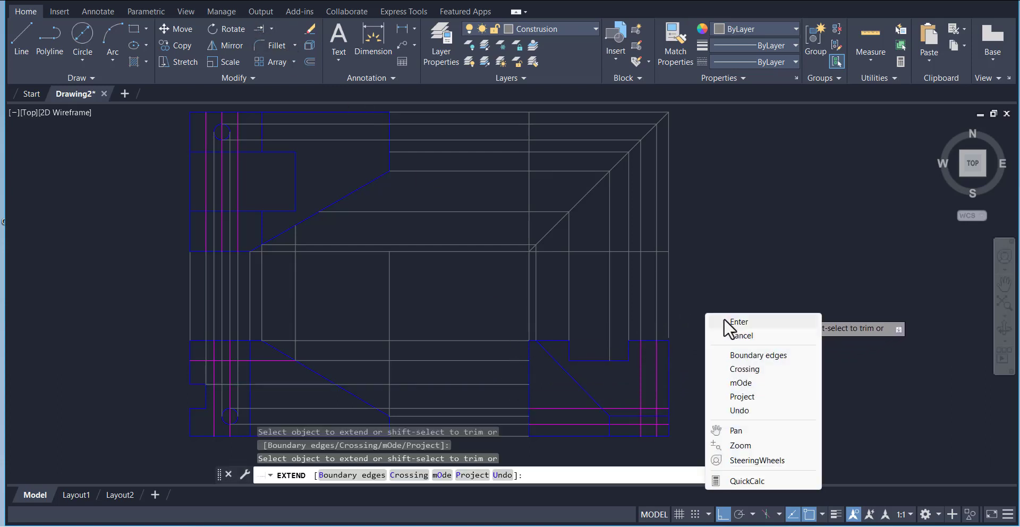
{"action": "left_click", "coordinate": [726, 320]}
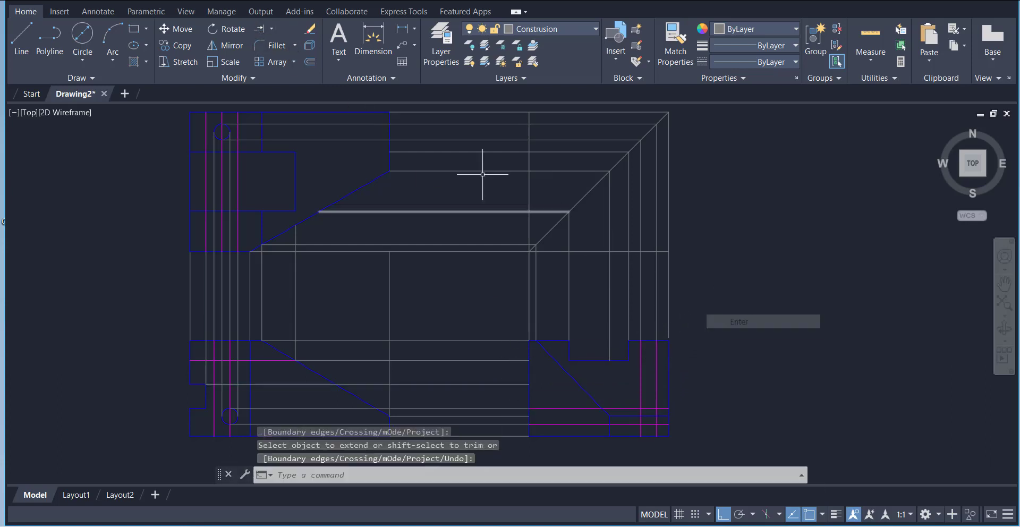
On the Hidden layer, draw a horizontal line from the slot construction line's end across the side view and past its far edge.
{"action": "left_click", "coordinate": [25, 42]}
{"action": "left_click", "coordinate": [565, 29]}
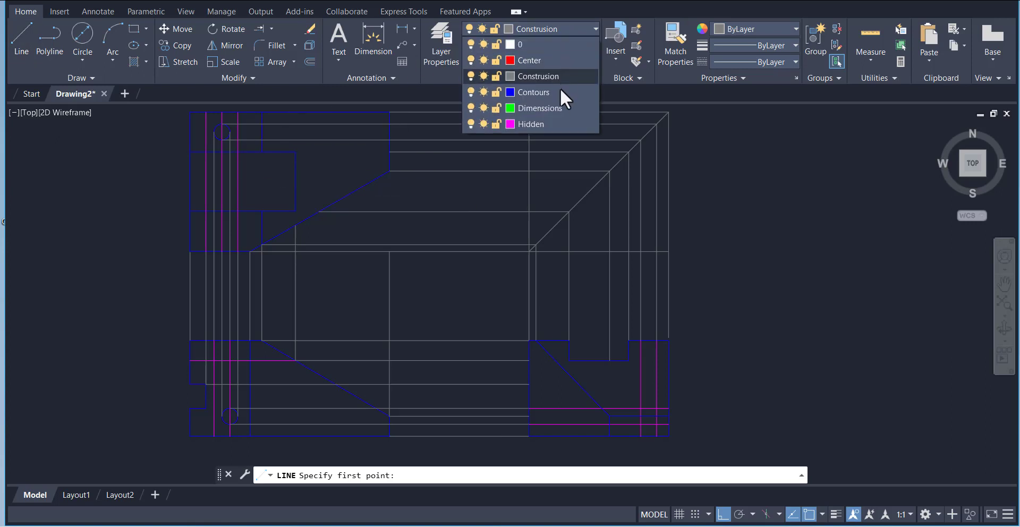
{"action": "left_click", "coordinate": [548, 123]}
{"action": "left_click", "coordinate": [21, 42]}
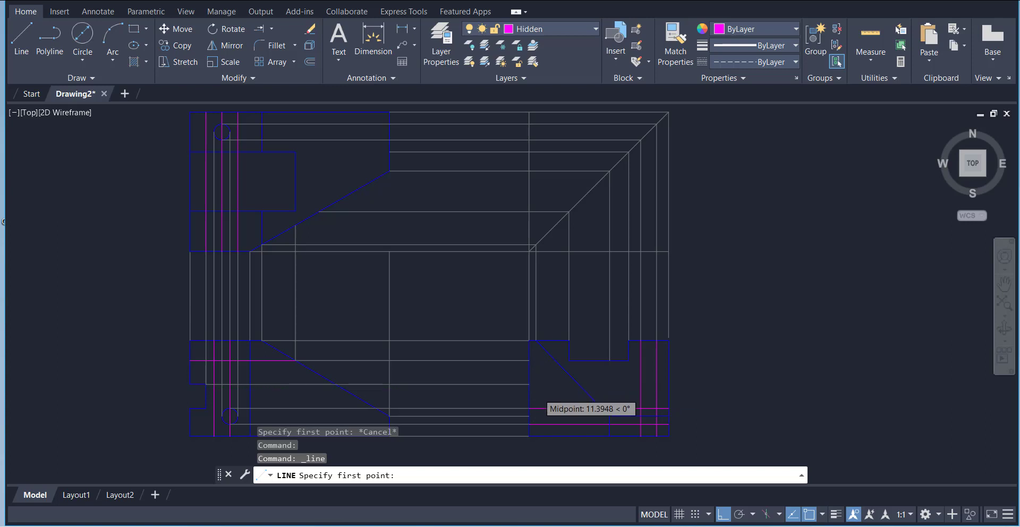
{"action": "scroll", "coordinate": [532, 384], "scroll_direction": "up", "scroll_amount": 2}
{"action": "left_click", "coordinate": [522, 379]}
{"action": "left_click", "coordinate": [765, 367]}
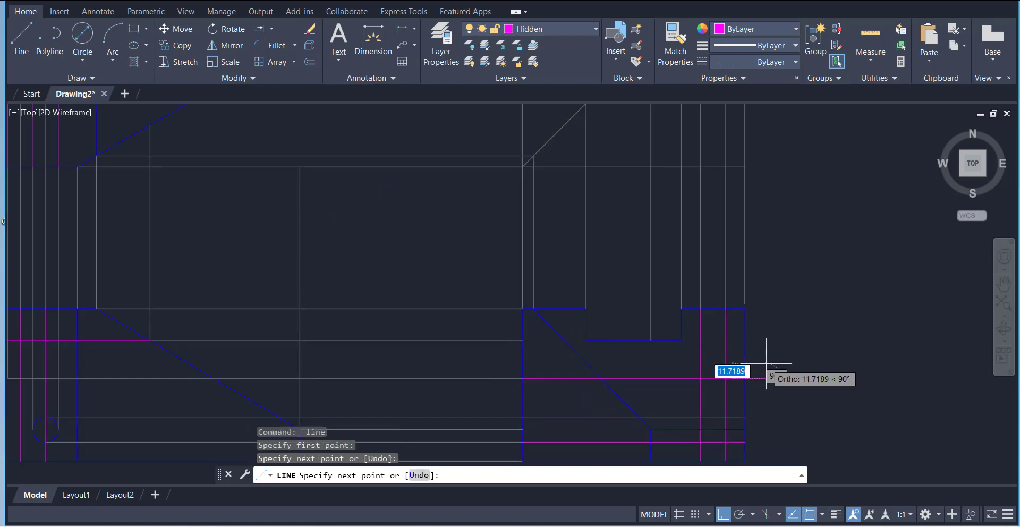
Finish the slot's hidden line and trim the part that overshoots the side view's far edge.
{"action": "right_click", "coordinate": [799, 323]}
{"action": "left_click", "coordinate": [802, 333]}
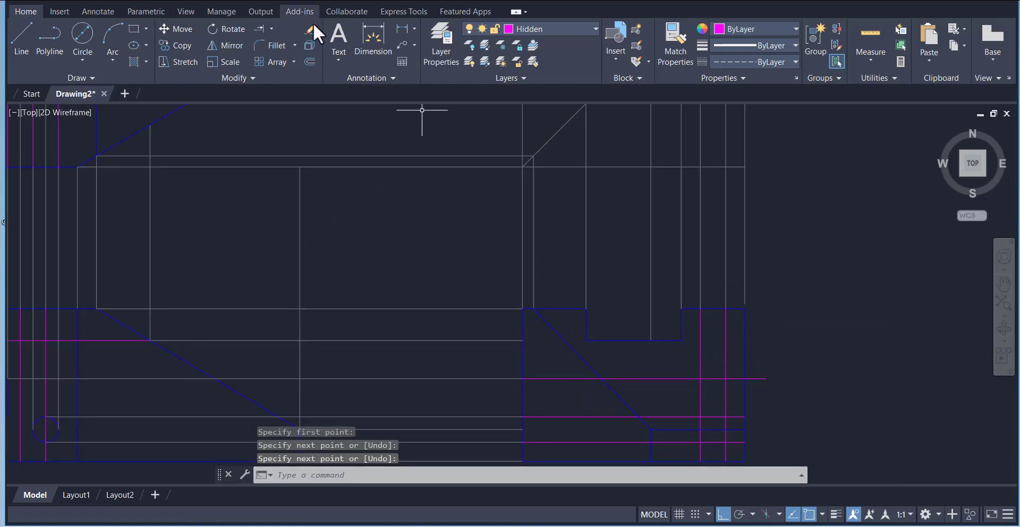
{"action": "left_click", "coordinate": [271, 31]}
{"action": "left_click", "coordinate": [269, 49]}
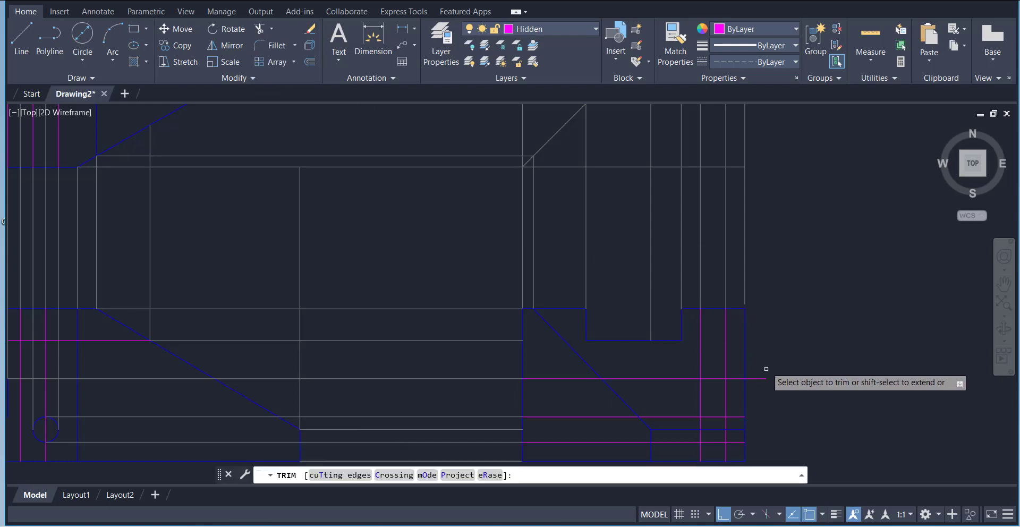
{"action": "right_click", "coordinate": [770, 298]}
{"action": "left_click", "coordinate": [791, 306]}
{"action": "scroll", "coordinate": [763, 293], "scroll_direction": "down", "scroll_amount": 3}
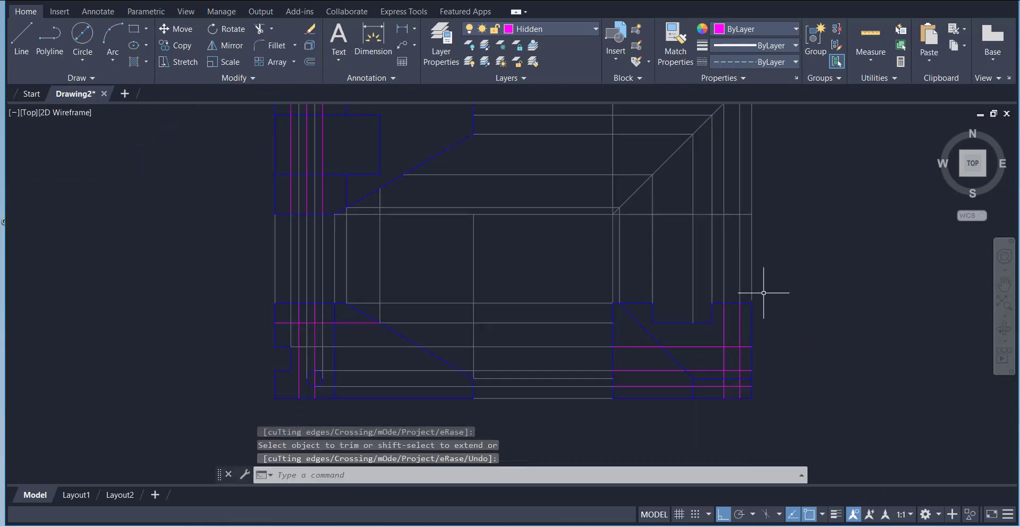
Examine the projected contour and hidden lines in the side view against the other two views.
{"action": "scroll", "coordinate": [766, 294], "scroll_direction": "up", "scroll_amount": 2}
{"action": "scroll", "coordinate": [739, 292], "scroll_direction": "down", "scroll_amount": 2}
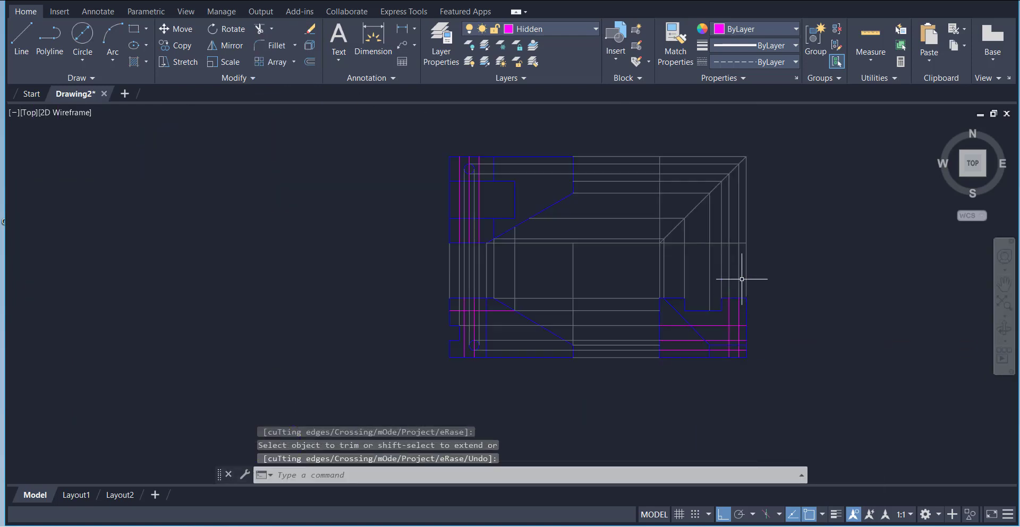
{"action": "scroll", "coordinate": [742, 279], "scroll_direction": "up", "scroll_amount": 2}
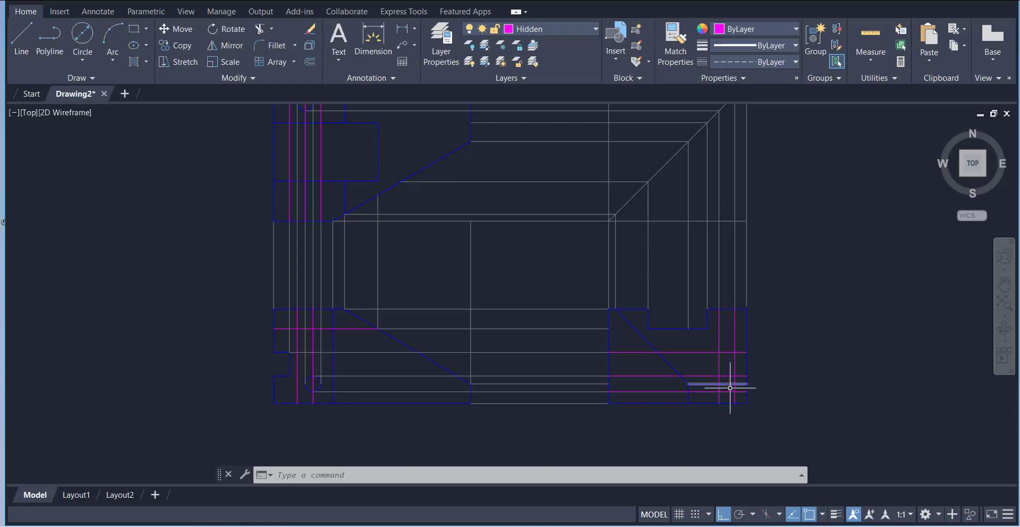
{"action": "scroll", "coordinate": [726, 387], "scroll_direction": "up", "scroll_amount": 3}
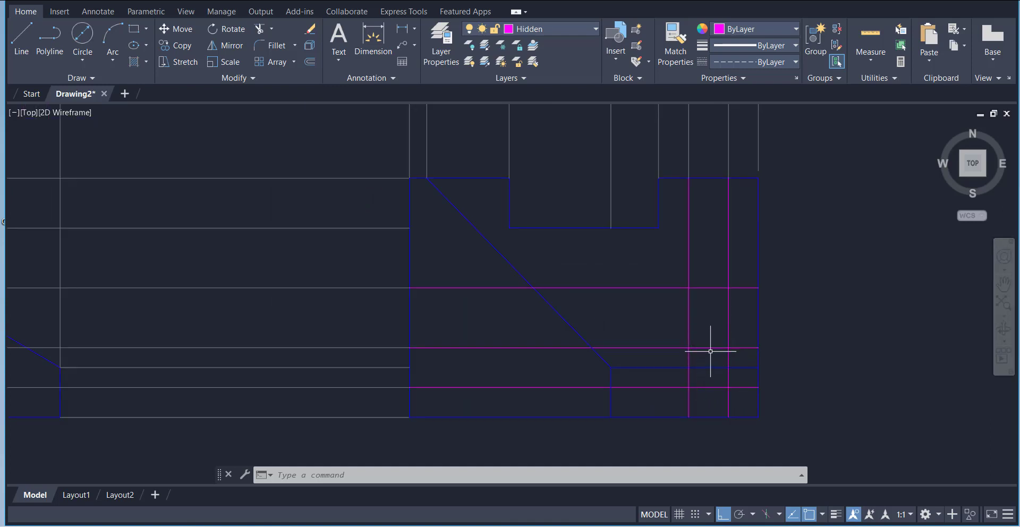
{"action": "scroll", "coordinate": [723, 345], "scroll_direction": "down", "scroll_amount": 5}
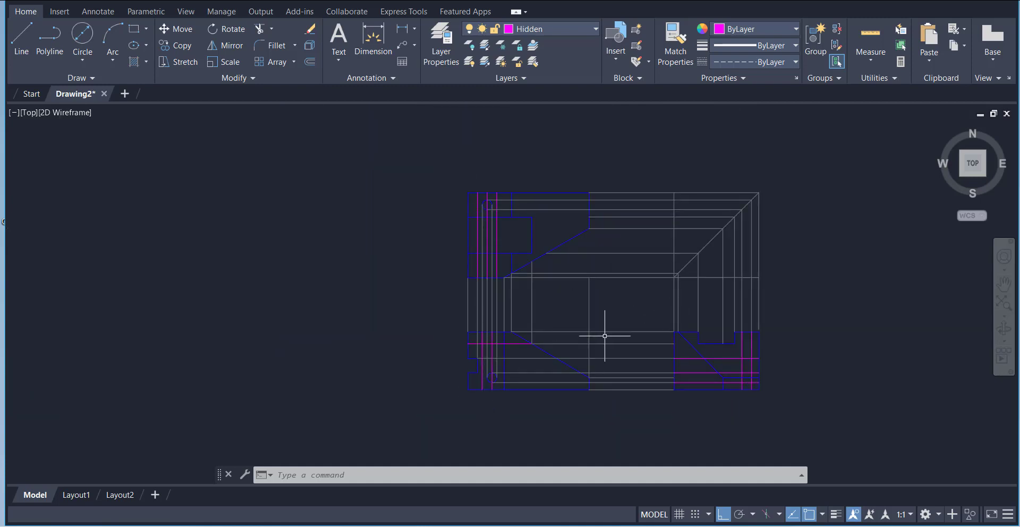
{"action": "scroll", "coordinate": [774, 408], "scroll_direction": "up", "scroll_amount": 4}
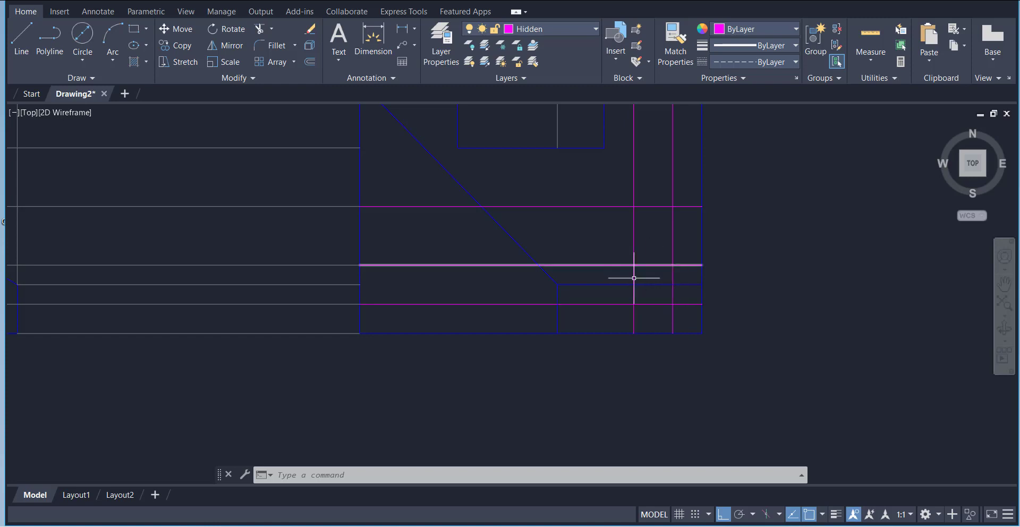
{"action": "scroll", "coordinate": [695, 296], "scroll_direction": "down", "scroll_amount": 2}
{"action": "scroll", "coordinate": [703, 255], "scroll_direction": "up", "scroll_amount": 2}
{"action": "scroll", "coordinate": [704, 255], "scroll_direction": "down", "scroll_amount": 3}
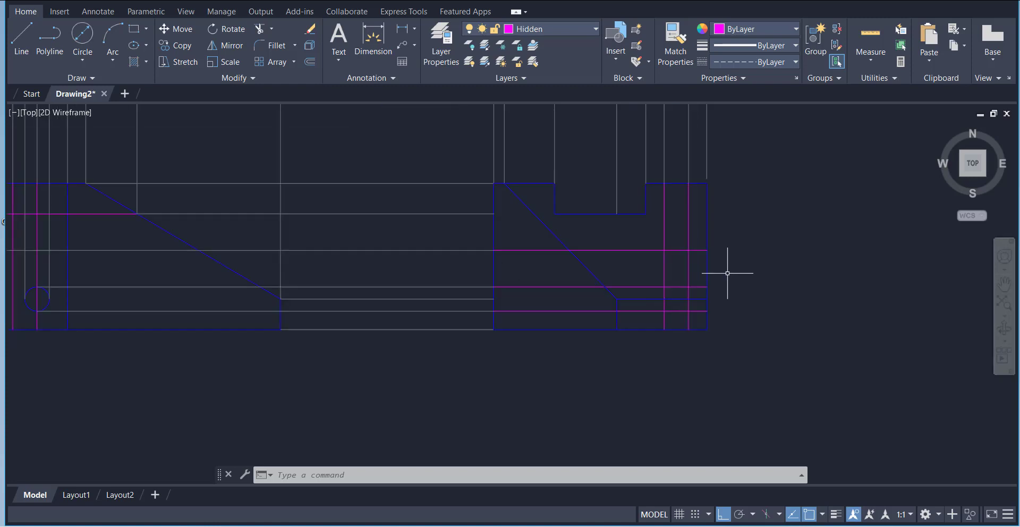
Turn off the Construsion layer so that only the three views are displayed.
{"action": "left_click", "coordinate": [551, 29]}
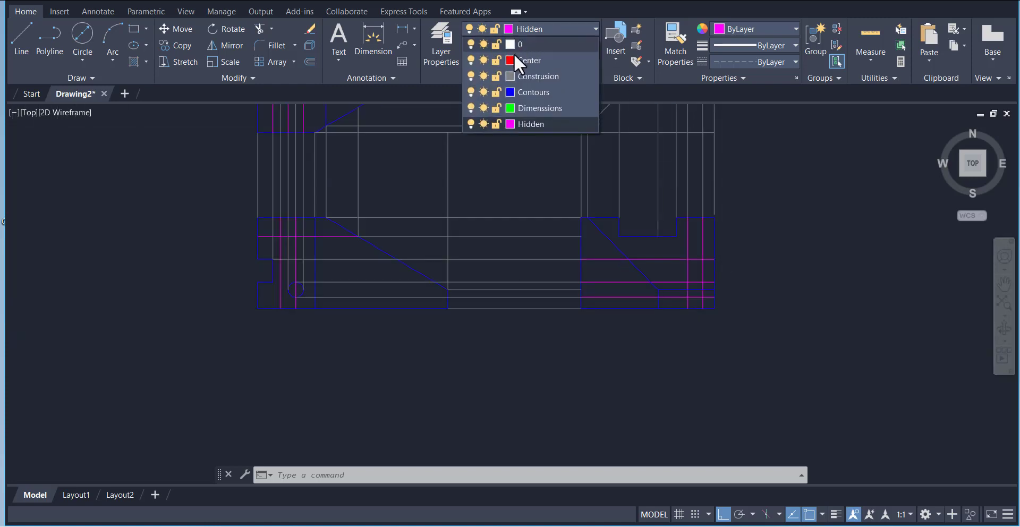
{"action": "left_click", "coordinate": [471, 76]}
{"action": "scroll", "coordinate": [524, 267], "scroll_direction": "down", "scroll_amount": 4}
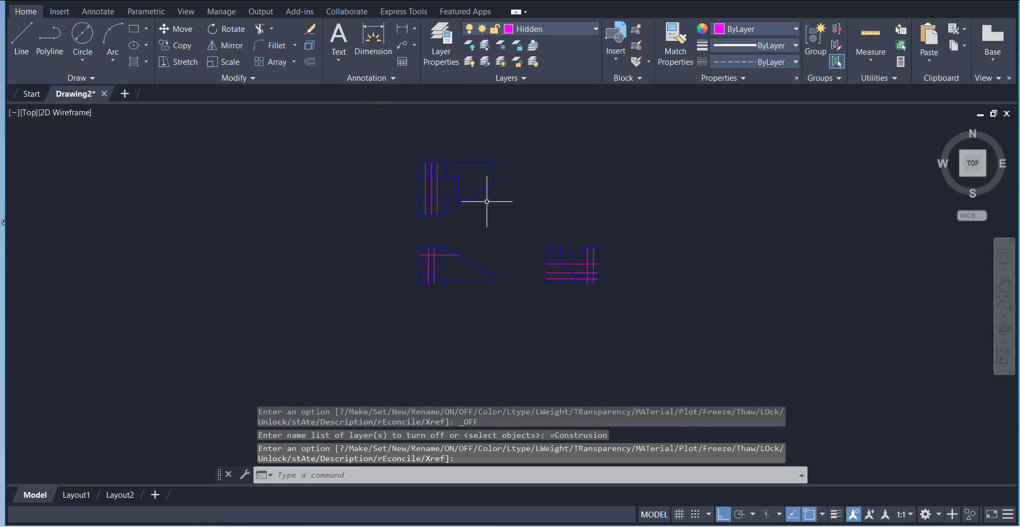
{"action": "scroll", "coordinate": [488, 201], "scroll_direction": "up", "scroll_amount": 4}
{"action": "scroll", "coordinate": [488, 217], "scroll_direction": "down", "scroll_amount": 2}
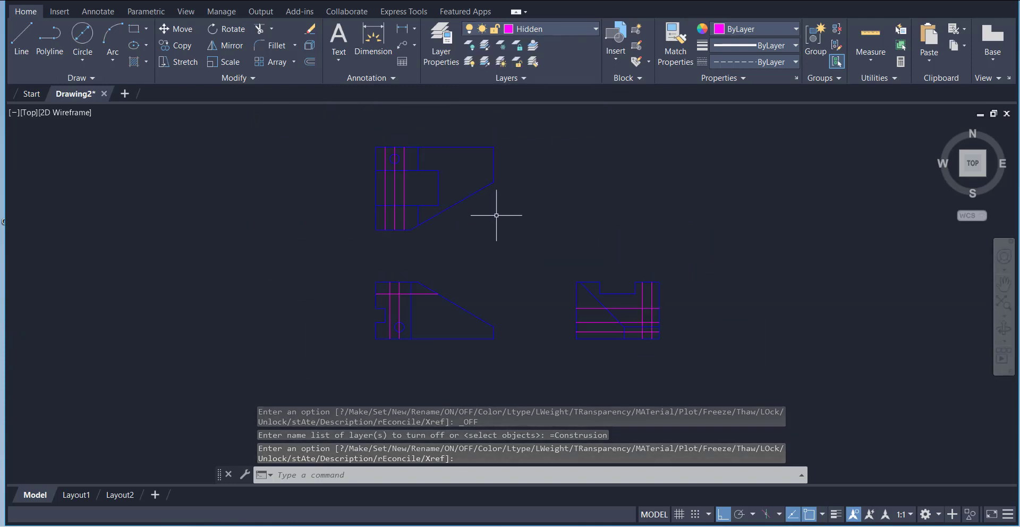
Set the global linetype scale factor to .0001 with LTSCALE and check the front view's horizontal hidden line.
{"action": "type", "text": "LTS"}
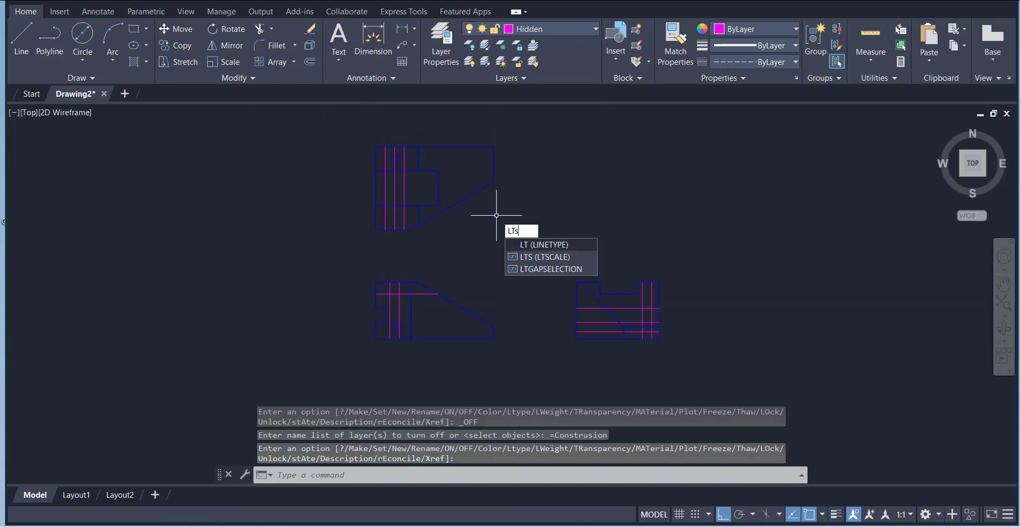
{"action": "key", "text": "Return"}
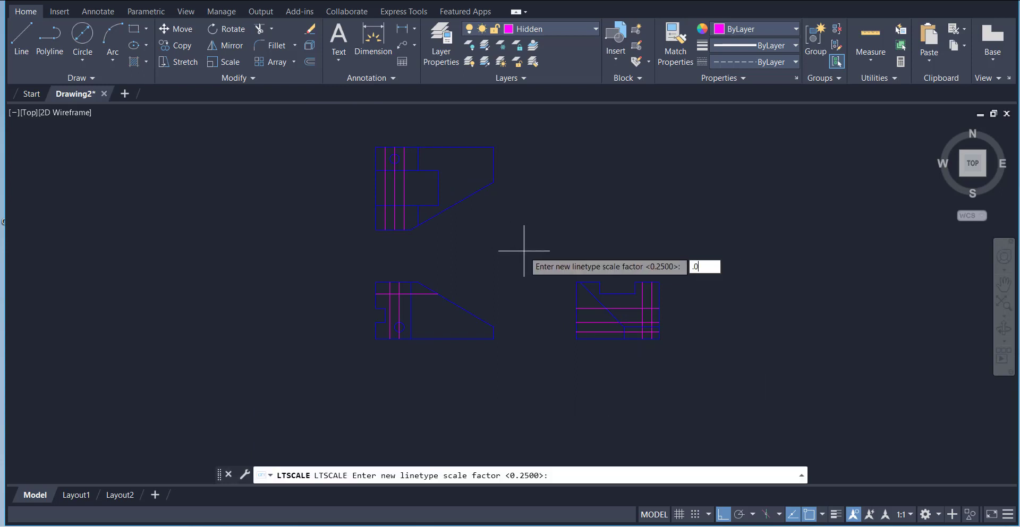
{"action": "type", "text": ".0001"}
{"action": "key", "text": "Return"}
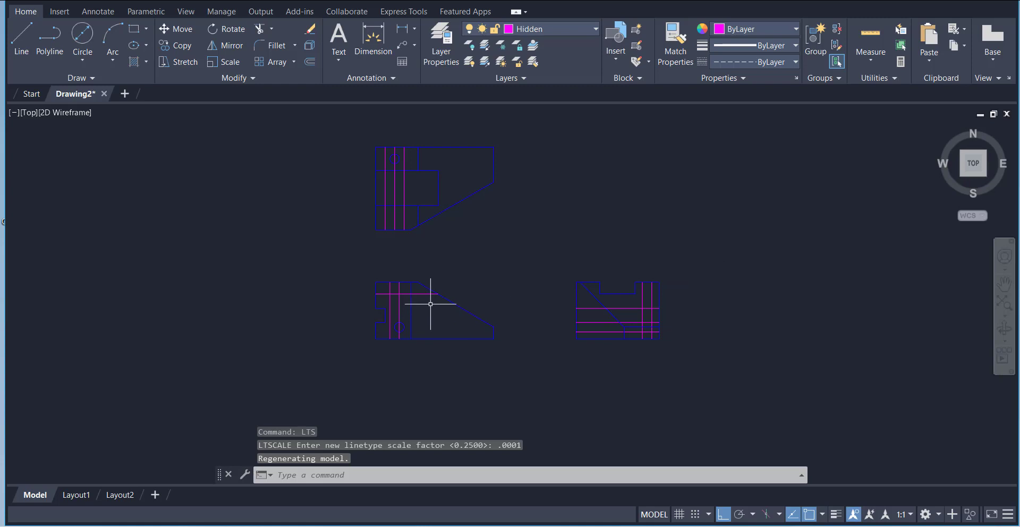
{"action": "scroll", "coordinate": [432, 296], "scroll_direction": "up", "scroll_amount": 5}
{"action": "left_click", "coordinate": [422, 287]}
{"action": "scroll", "coordinate": [512, 231], "scroll_direction": "down", "scroll_amount": 8}
{"action": "scroll", "coordinate": [580, 164], "scroll_direction": "up", "scroll_amount": 5}
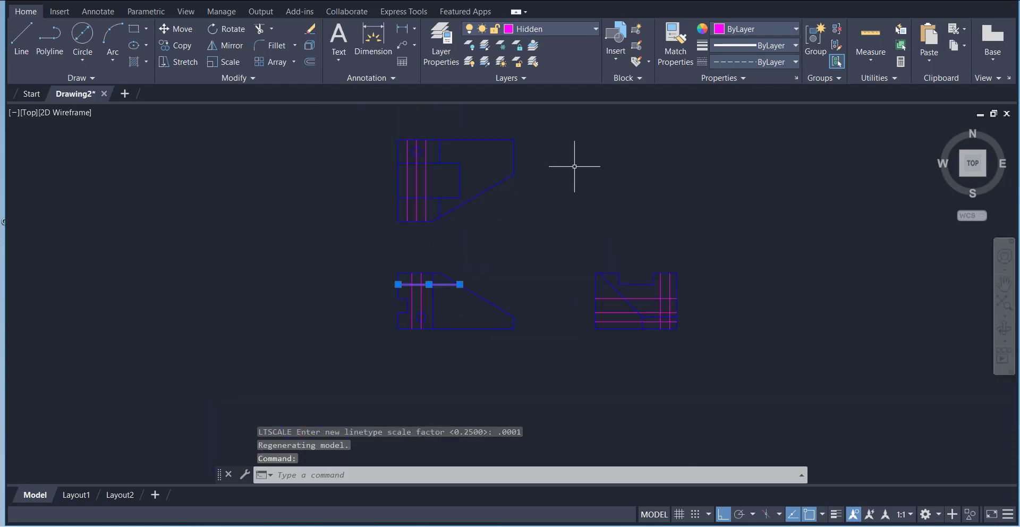
{"action": "scroll", "coordinate": [556, 196], "scroll_direction": "down", "scroll_amount": 3}
{"action": "key", "text": "Escape"}
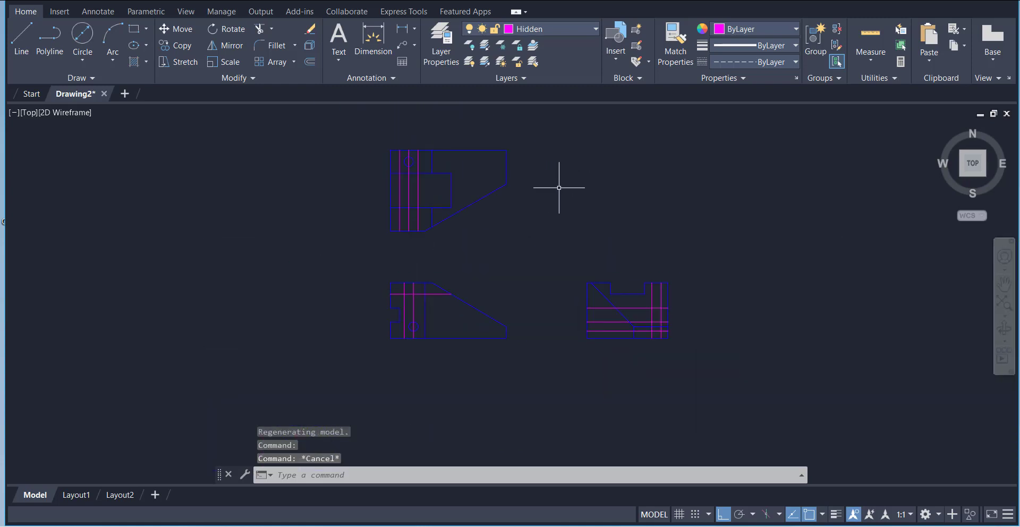
{"action": "scroll", "coordinate": [559, 187], "scroll_direction": "up", "scroll_amount": 2}
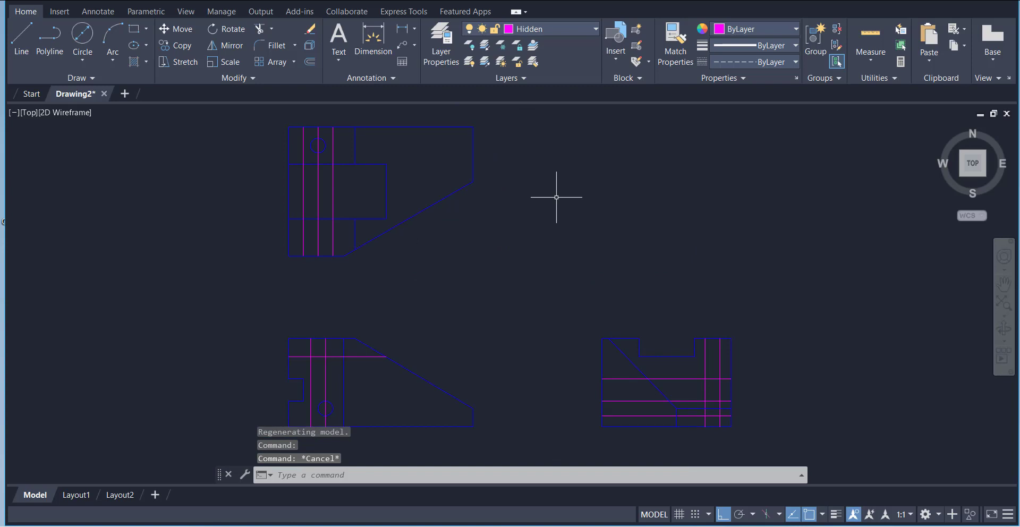
Set the current linetype for new objects to HIDDEN instead of ByLayer.
{"action": "left_click", "coordinate": [757, 47]}
{"action": "left_click", "coordinate": [757, 63]}
{"action": "left_click", "coordinate": [757, 63]}
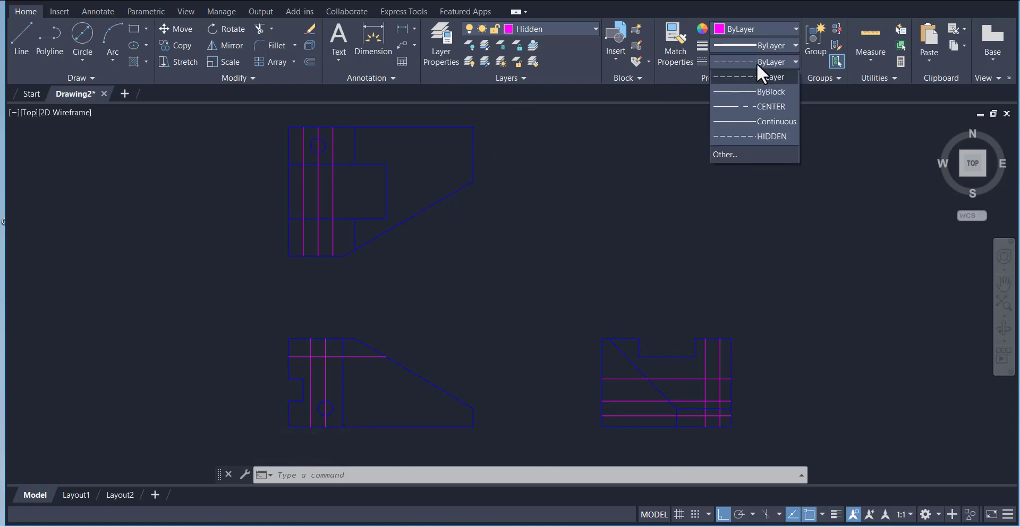
{"action": "left_click", "coordinate": [757, 105]}
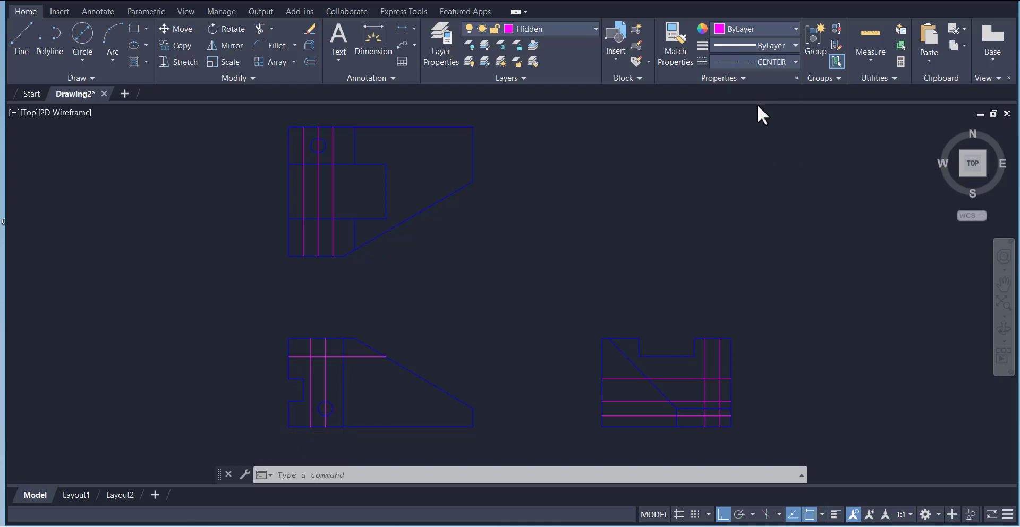
{"action": "left_click", "coordinate": [767, 63]}
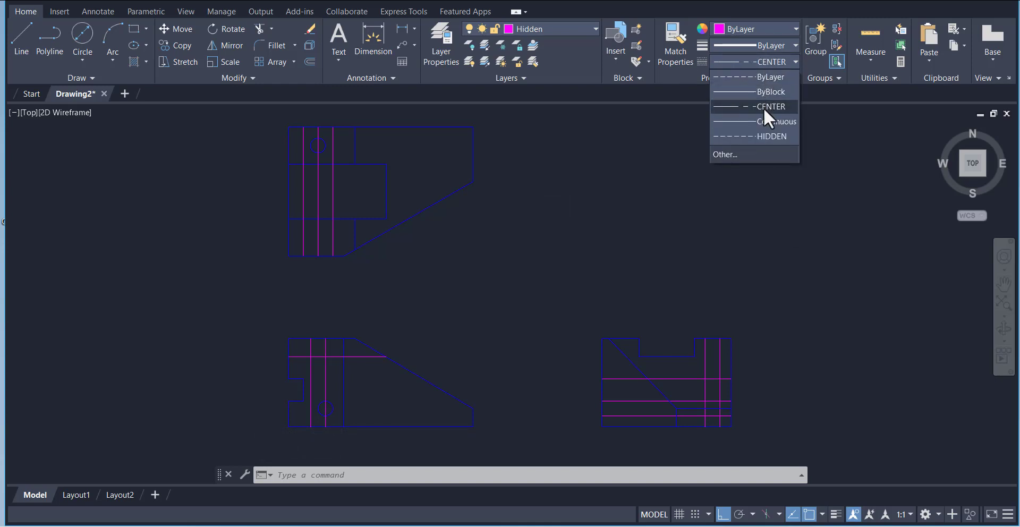
{"action": "left_click", "coordinate": [767, 136]}
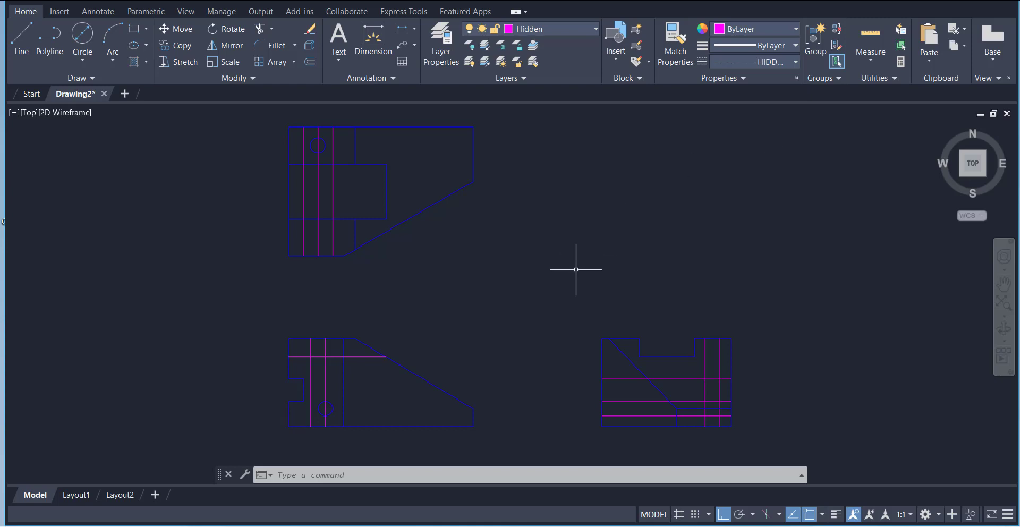
{"action": "key", "text": "Escape"}
{"action": "key", "text": "Escape"}
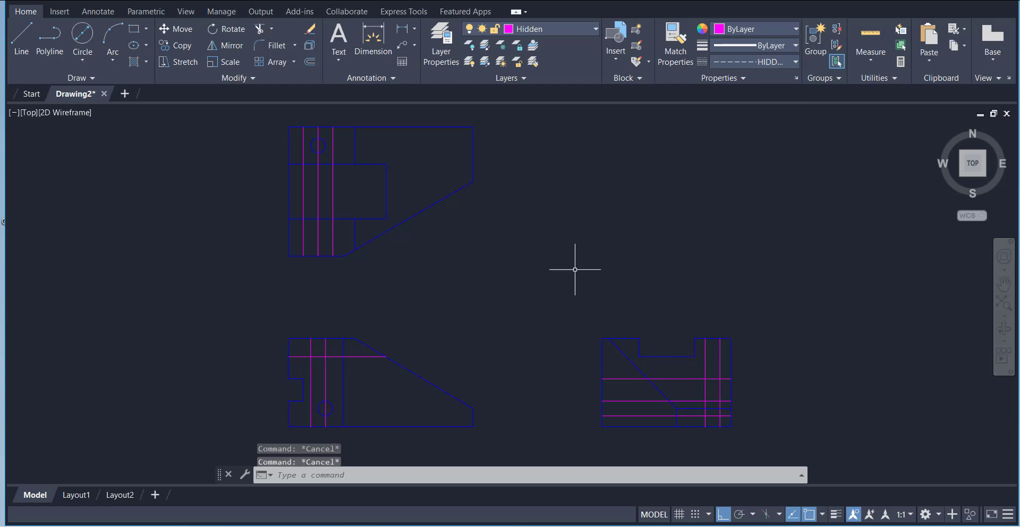
{"action": "left_click", "coordinate": [539, 262]}
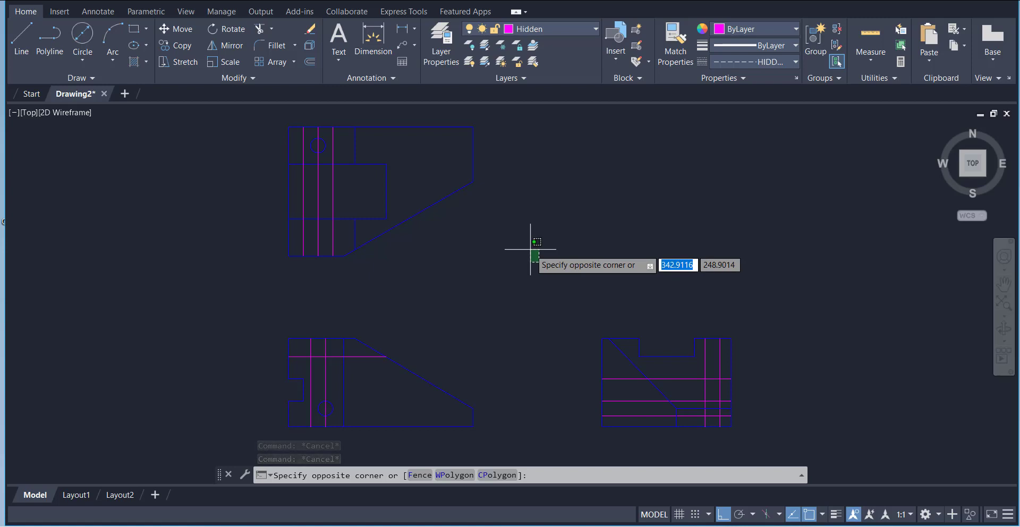
{"action": "key", "text": "Escape"}
Make Dimenssions the current layer.
{"action": "left_click", "coordinate": [545, 28]}
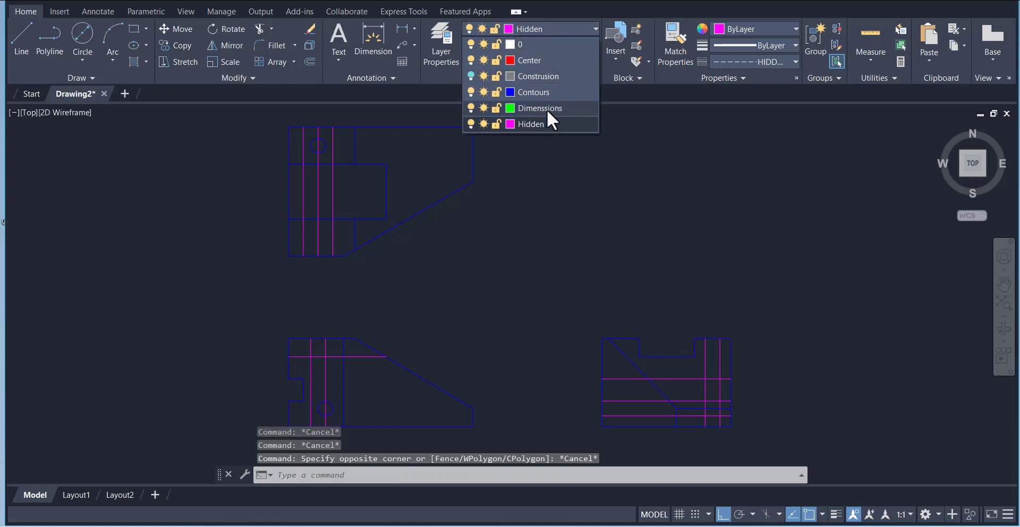
{"action": "left_click", "coordinate": [543, 104]}
Try a linear dimension of the overall length below the front view's bottom edge and erase it.
{"action": "left_click", "coordinate": [374, 45]}
{"action": "scroll", "coordinate": [502, 213], "scroll_direction": "down", "scroll_amount": 2}
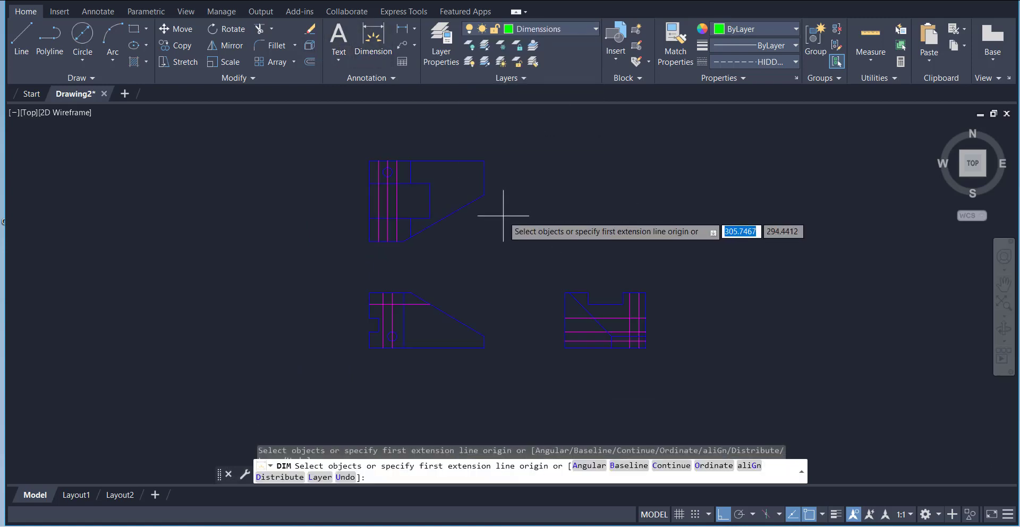
{"action": "left_click", "coordinate": [484, 347]}
{"action": "left_click", "coordinate": [366, 346]}
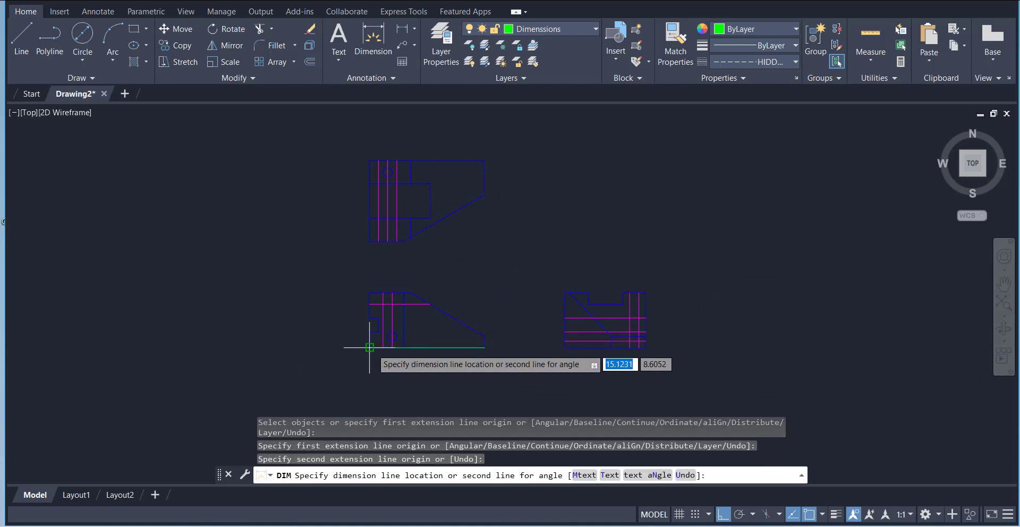
{"action": "left_click", "coordinate": [427, 368]}
{"action": "scroll", "coordinate": [424, 375], "scroll_direction": "up", "scroll_amount": 4}
{"action": "scroll", "coordinate": [433, 337], "scroll_direction": "up", "scroll_amount": 3}
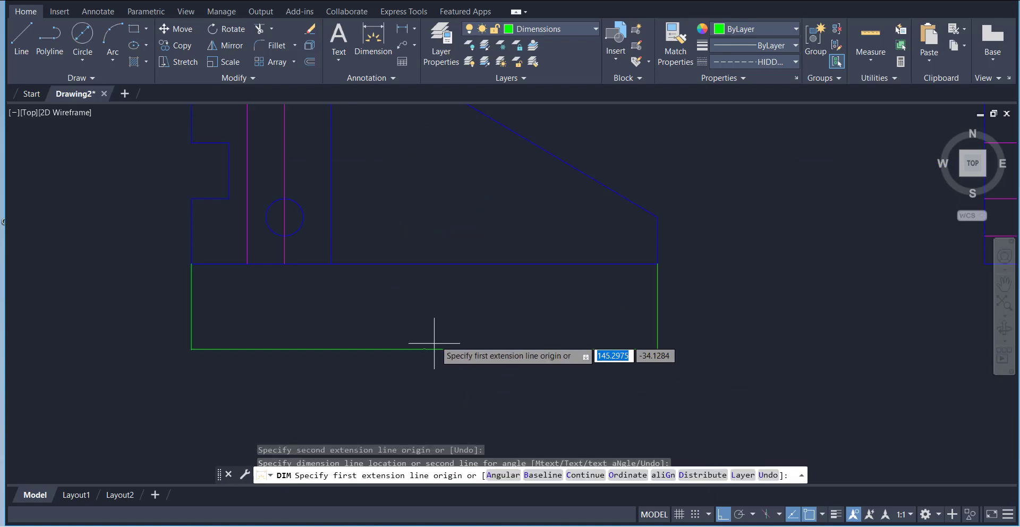
{"action": "scroll", "coordinate": [433, 337], "scroll_direction": "down", "scroll_amount": 5}
{"action": "scroll", "coordinate": [434, 337], "scroll_direction": "down", "scroll_amount": 5}
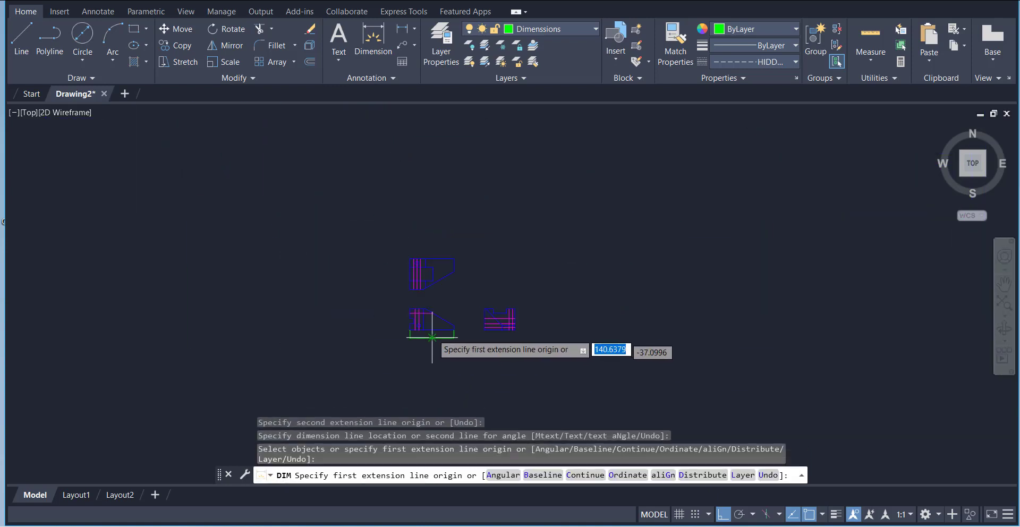
{"action": "scroll", "coordinate": [440, 334], "scroll_direction": "up", "scroll_amount": 4}
{"action": "key", "text": "Return"}
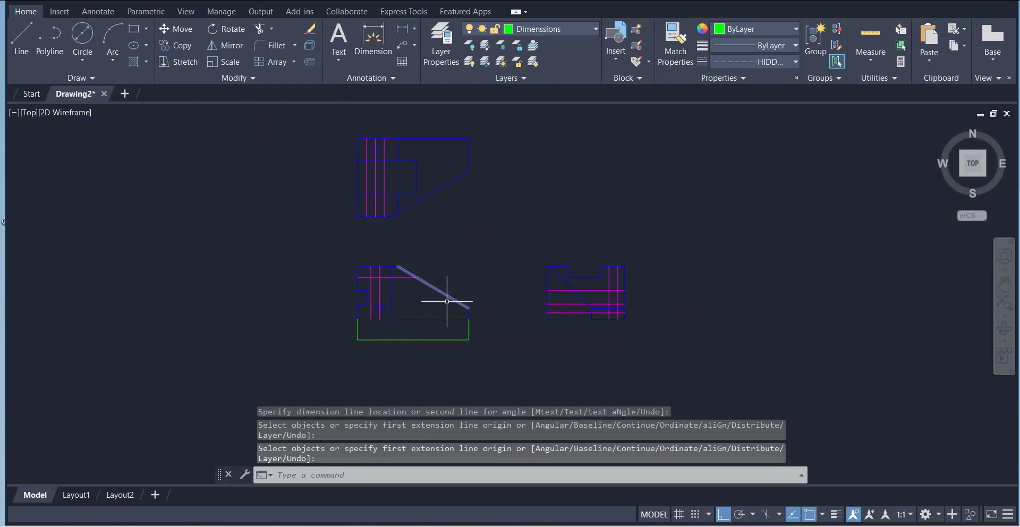
{"action": "left_click", "coordinate": [428, 339]}
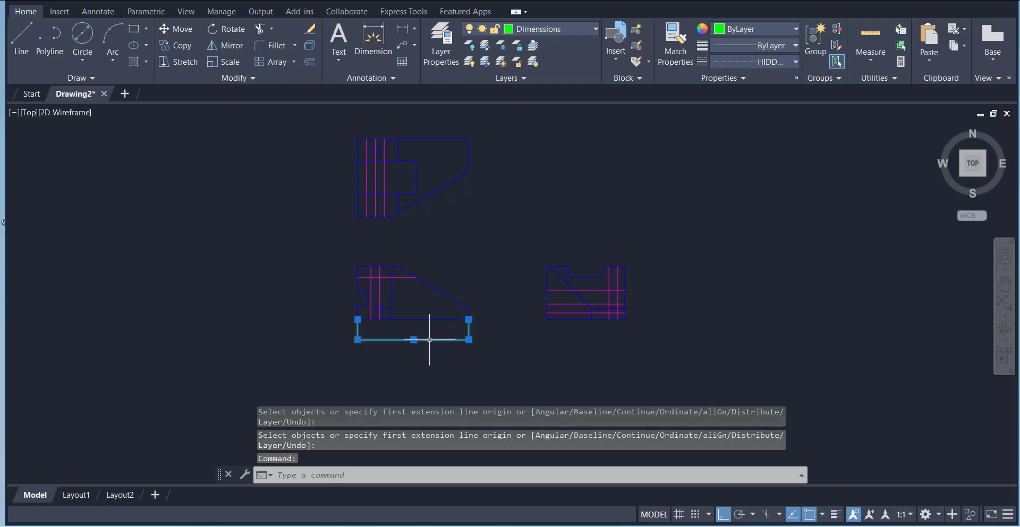
{"action": "key", "text": "Delete"}
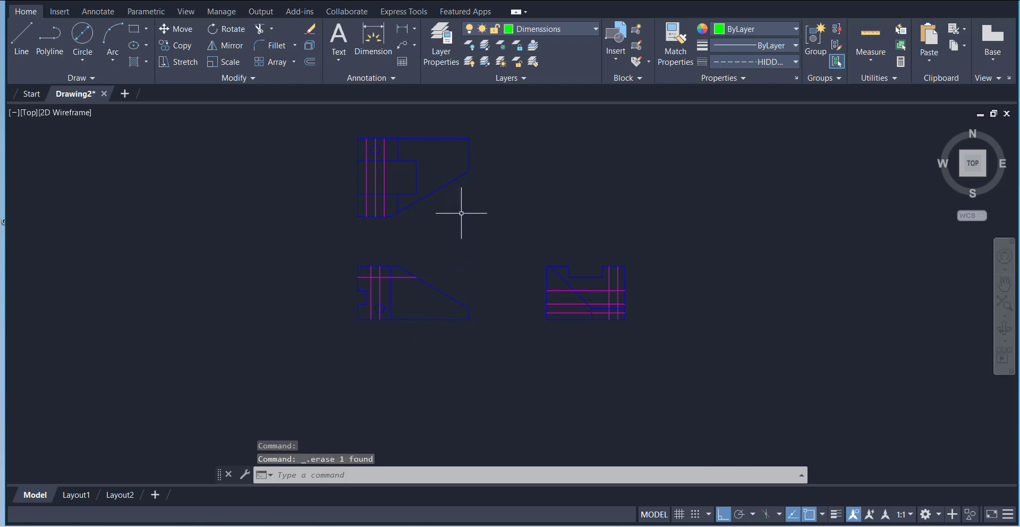
Set the global linetype scale factor to .00000025 with LTSCALE and check the hidden lines in the views.
{"action": "middle_click", "coordinate": [461, 251]}
{"action": "middle_click", "coordinate": [460, 251]}
{"action": "scroll", "coordinate": [460, 250], "scroll_direction": "down", "scroll_amount": 2}
{"action": "scroll", "coordinate": [457, 266], "scroll_direction": "up", "scroll_amount": 2}
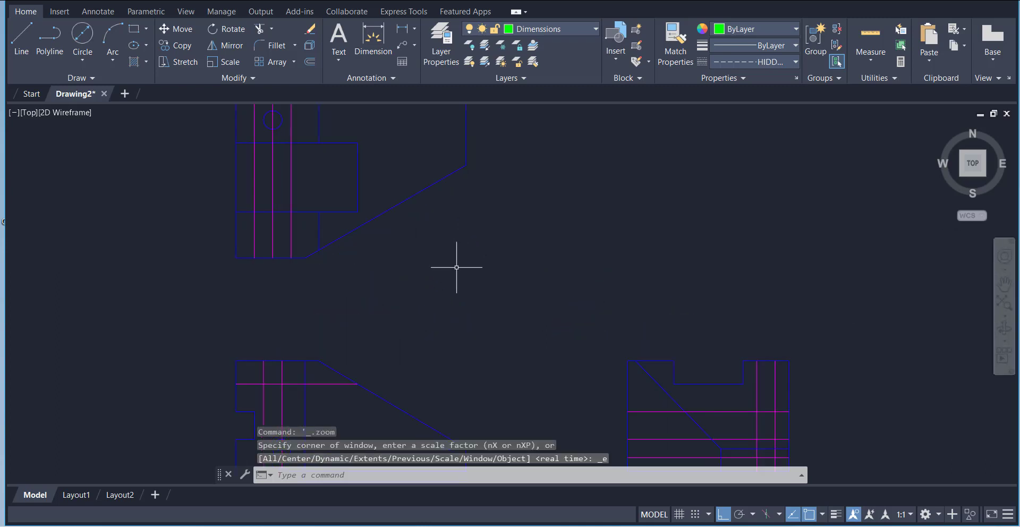
{"action": "scroll", "coordinate": [456, 267], "scroll_direction": "down", "scroll_amount": 2}
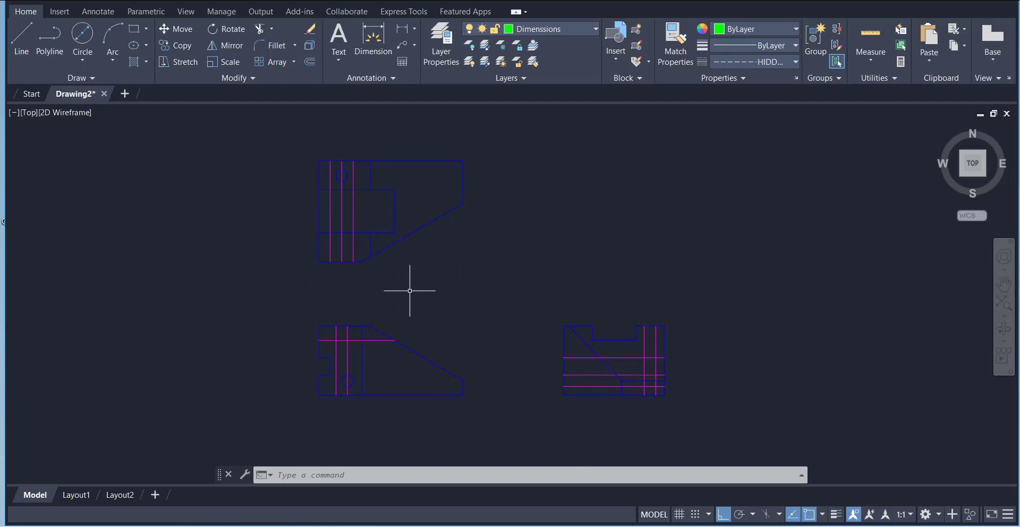
{"action": "type", "text": "LTS"}
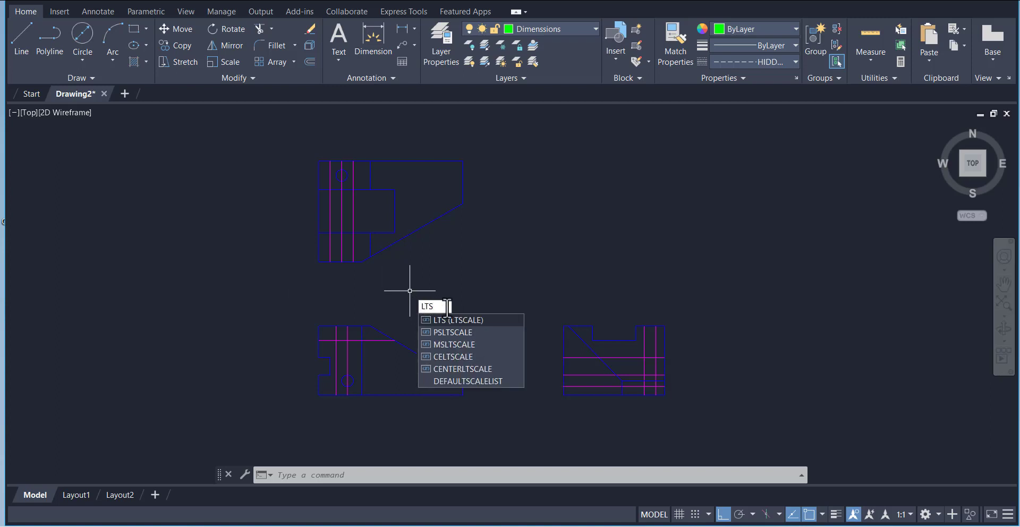
{"action": "key", "text": "Return"}
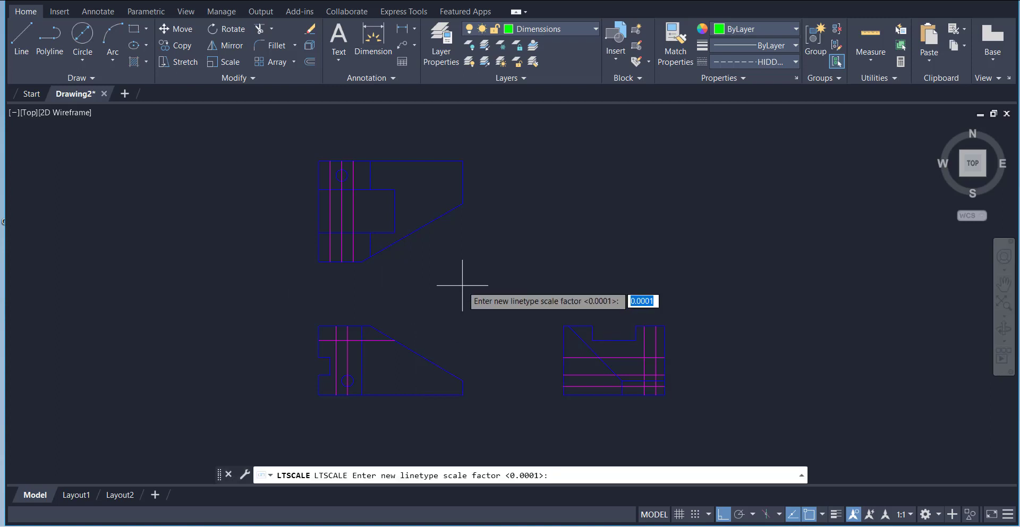
{"action": "type", "text": ".00000025"}
{"action": "key", "text": "Return"}
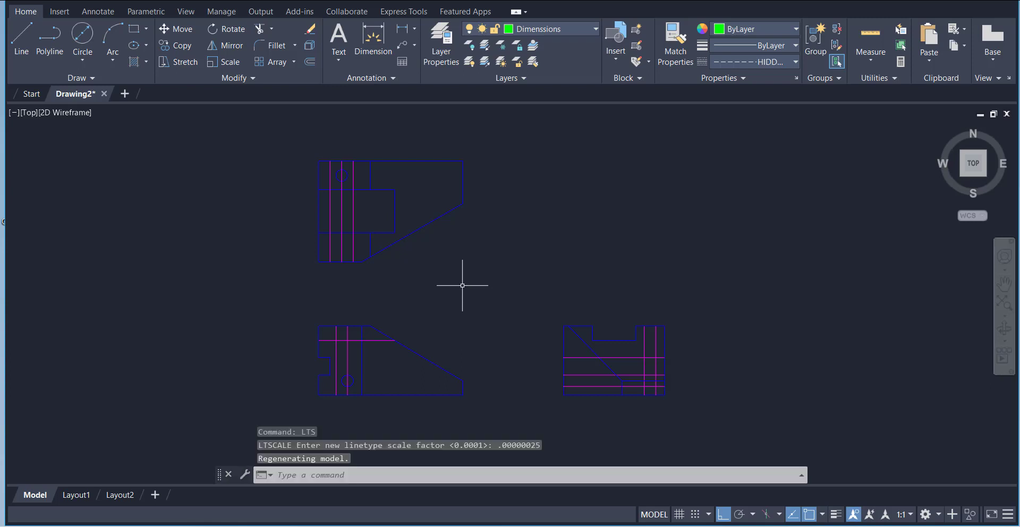
{"action": "scroll", "coordinate": [314, 336], "scroll_direction": "up", "scroll_amount": 4}
{"action": "scroll", "coordinate": [314, 337], "scroll_direction": "down", "scroll_amount": 6}
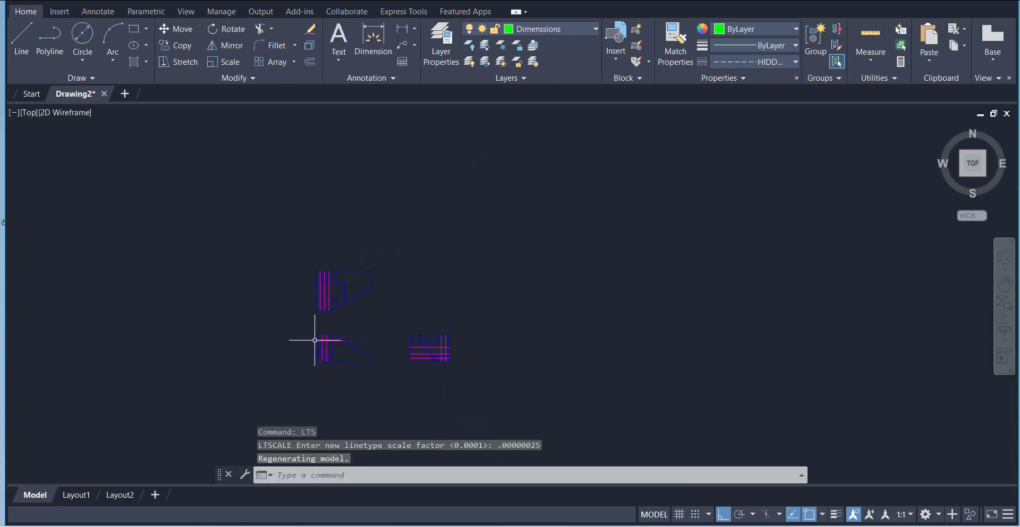
{"action": "scroll", "coordinate": [314, 337], "scroll_direction": "up", "scroll_amount": 2}
{"action": "scroll", "coordinate": [372, 342], "scroll_direction": "up", "scroll_amount": 2}
Set the global linetype scale factor to 100 with LTSCALE.
{"action": "type", "text": "LTs"}
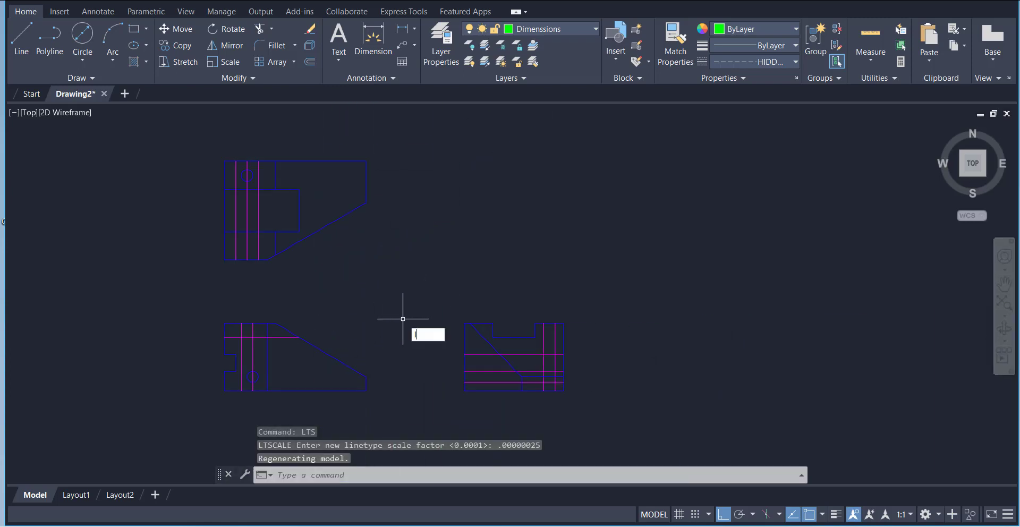
{"action": "key", "text": "Return"}
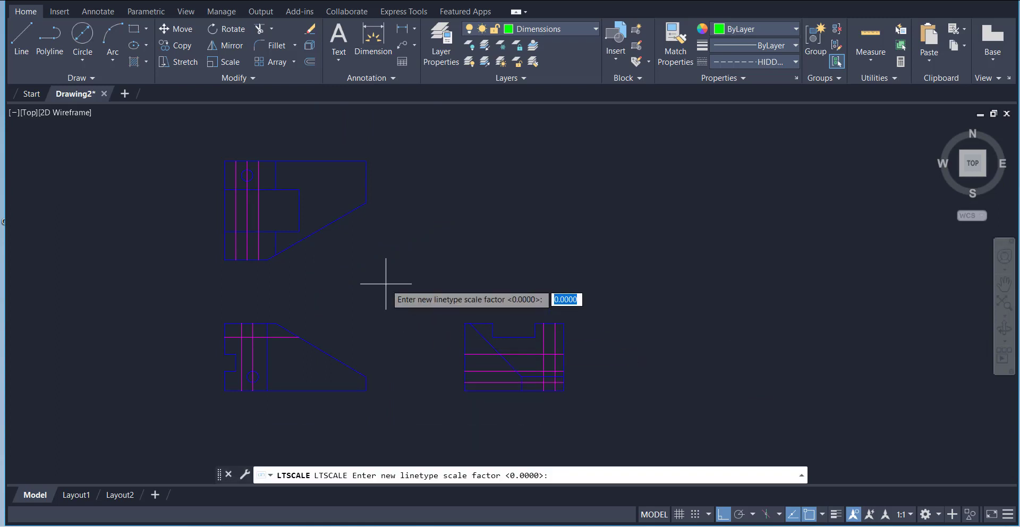
{"action": "type", "text": "1"}
{"action": "key", "text": "Return"}
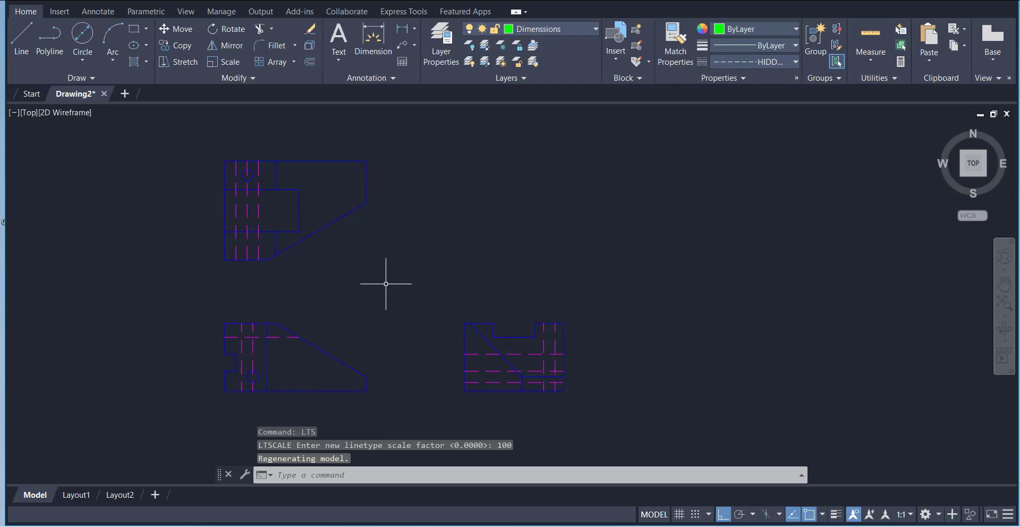
Try a larger global linetype scale factor of 200 with LTSCALE.
{"action": "type", "text": "LTS"}
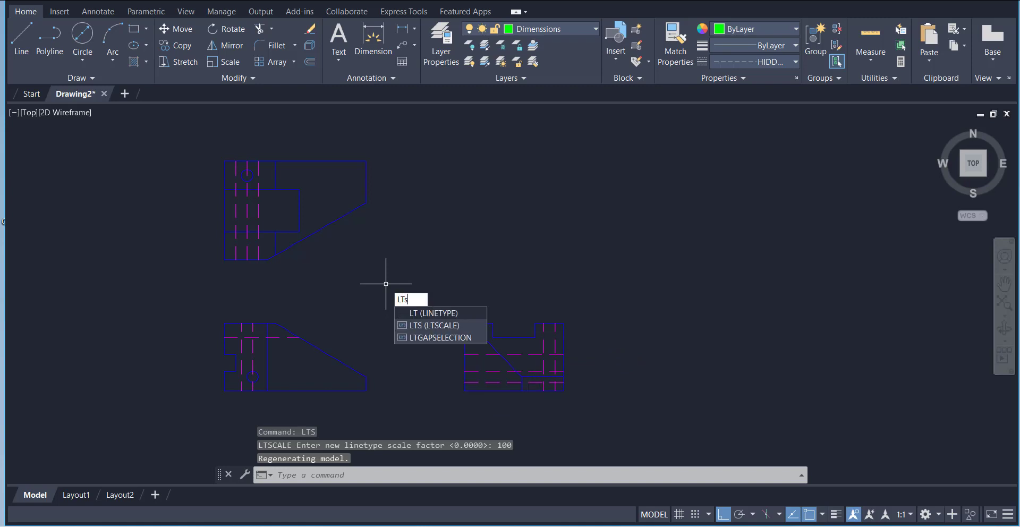
{"action": "key", "text": "Return"}
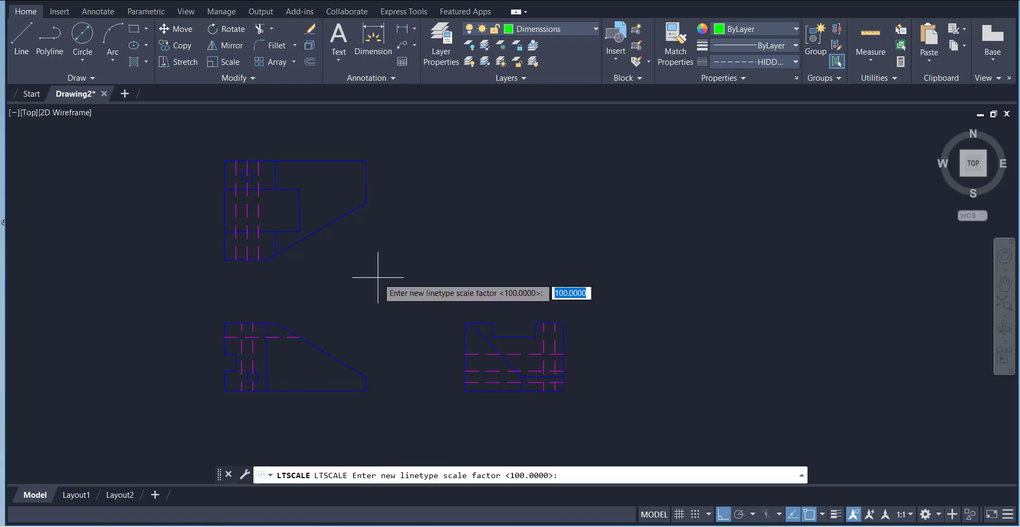
{"action": "type", "text": "200"}
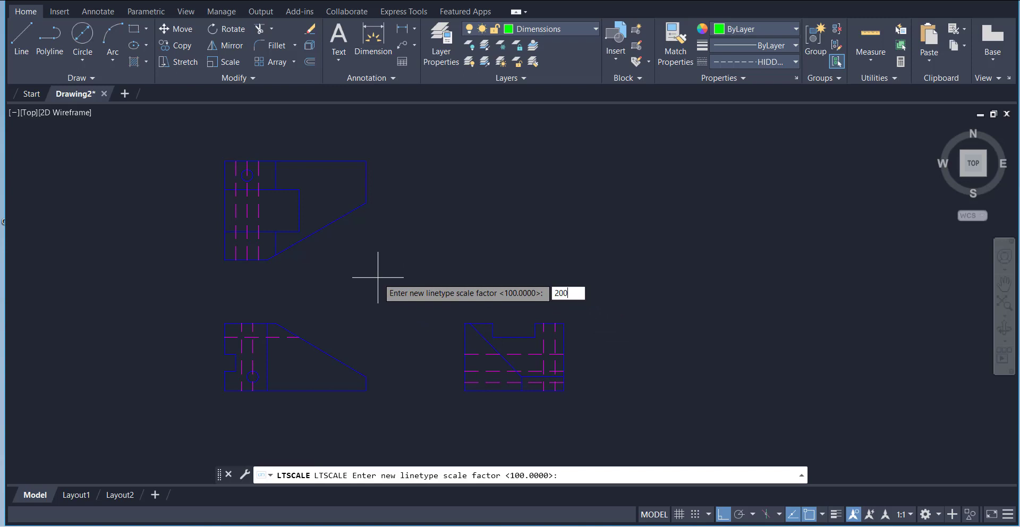
{"action": "key", "text": "Return"}
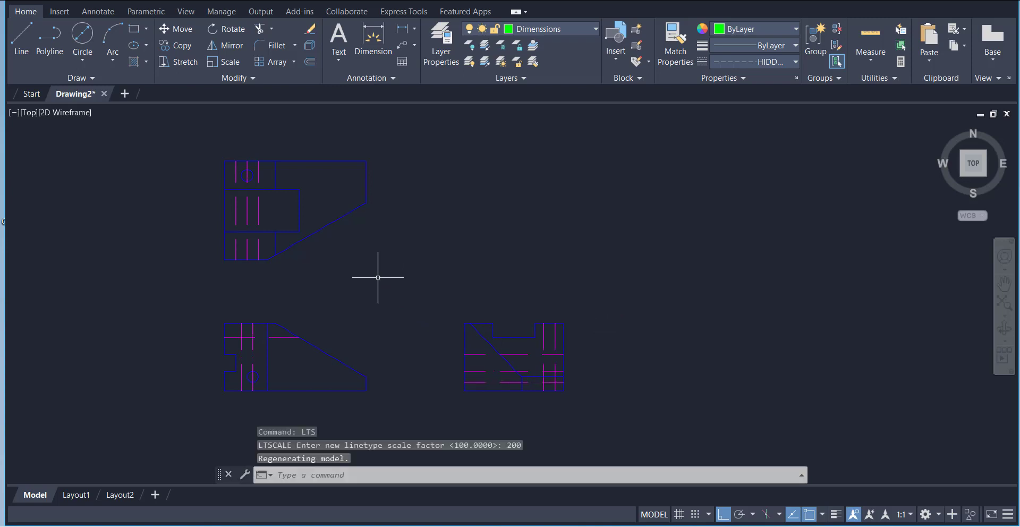
Set the global linetype scale factor to 25 with LTSCALE and check the side view's hidden lines.
{"action": "type", "text": "LTS"}
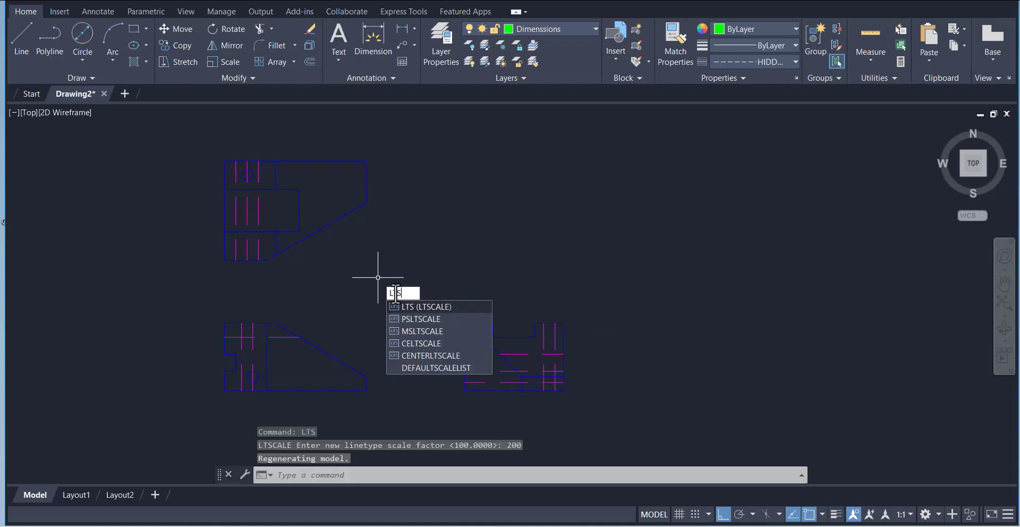
{"action": "left_click", "coordinate": [408, 307]}
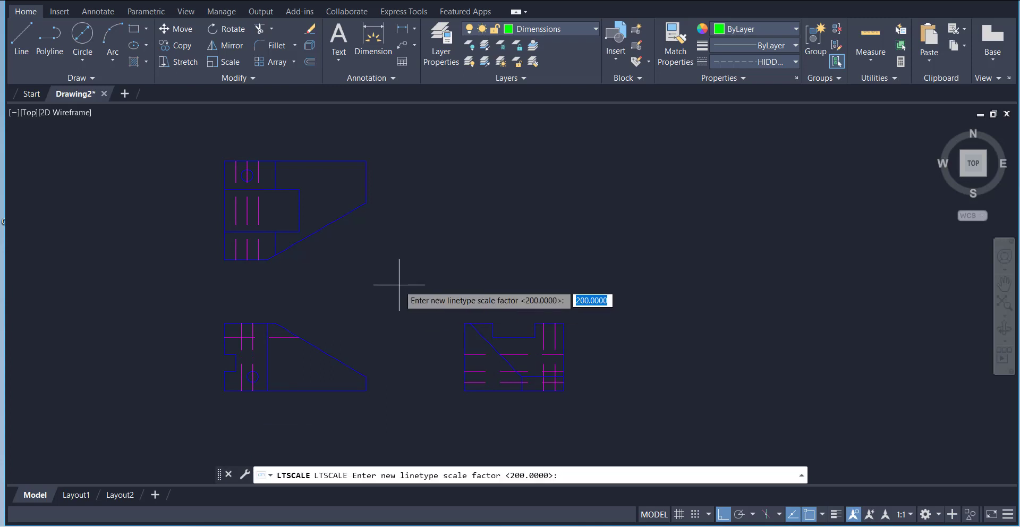
{"action": "type", "text": "5"}
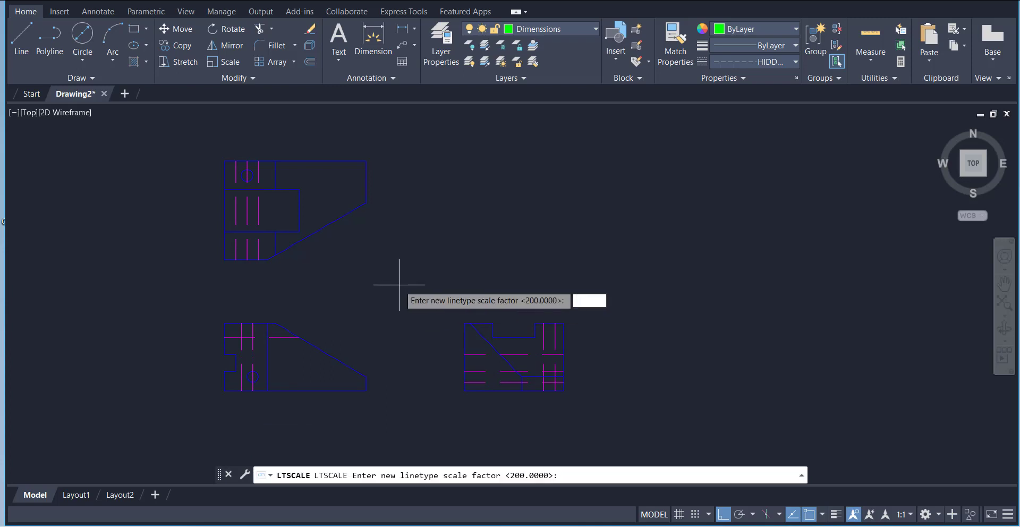
{"action": "type", "text": "5"}
{"action": "key", "text": "Return"}
{"action": "scroll", "coordinate": [440, 279], "scroll_direction": "down", "scroll_amount": 2}
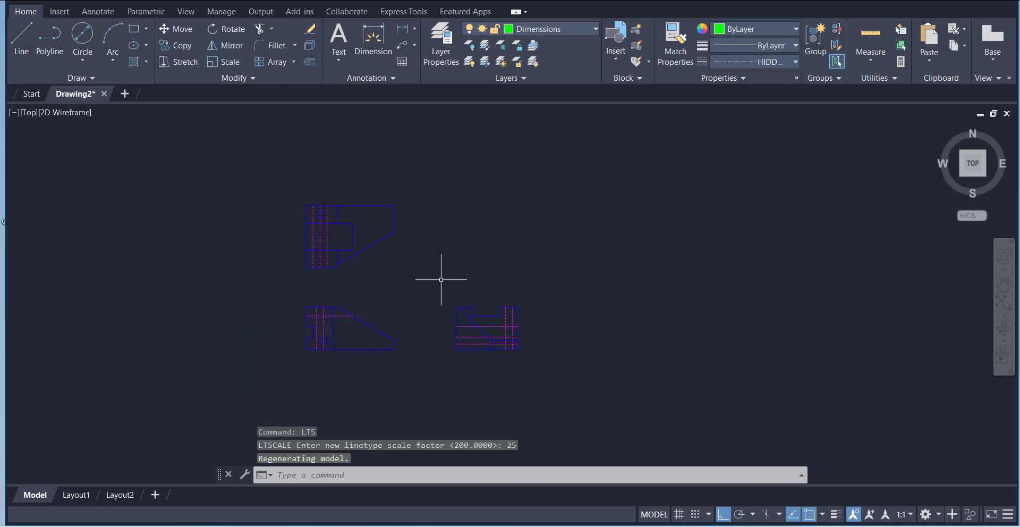
{"action": "scroll", "coordinate": [329, 285], "scroll_direction": "up", "scroll_amount": 2}
{"action": "middle_click", "coordinate": [367, 289]}
{"action": "middle_click", "coordinate": [367, 289]}
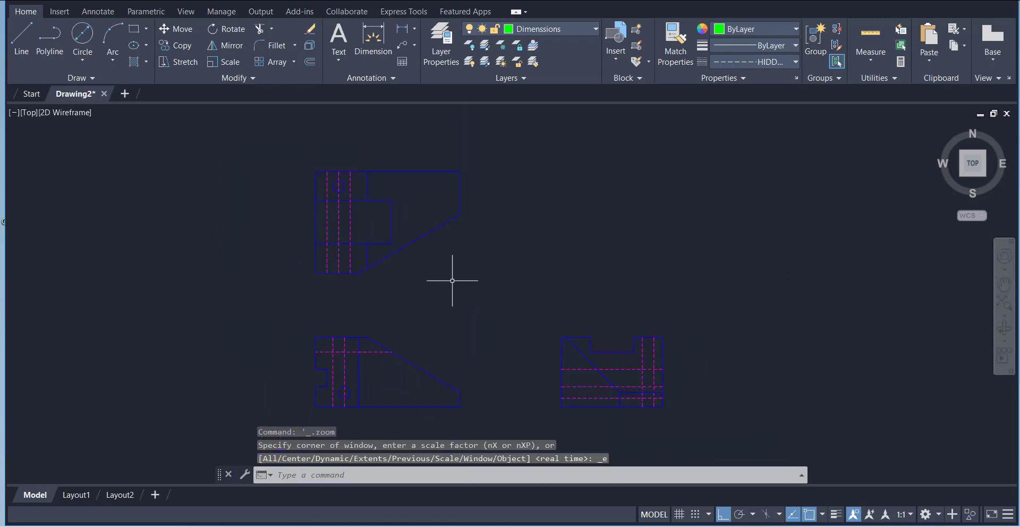
{"action": "scroll", "coordinate": [643, 401], "scroll_direction": "up", "scroll_amount": 4}
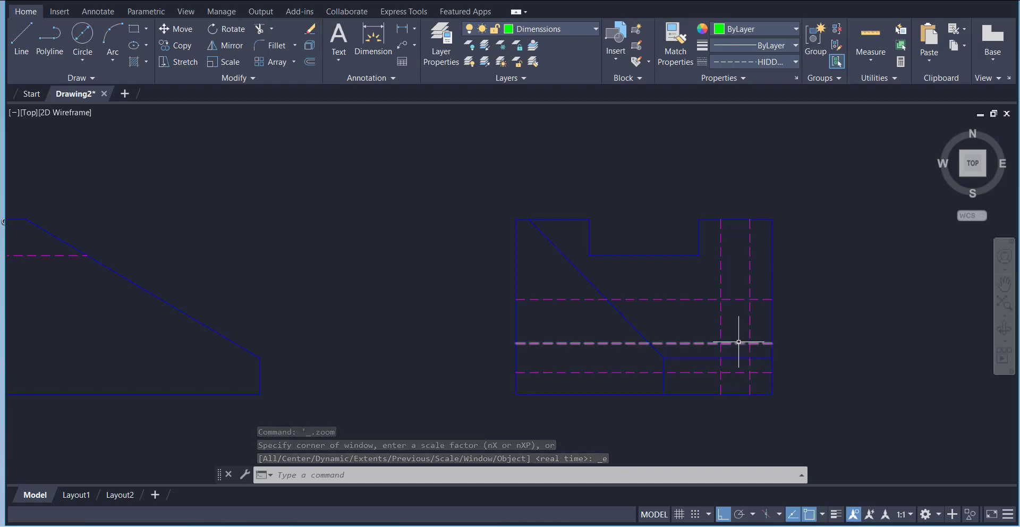
Draw a helper diagonal across the square formed by the crossing hidden lines near the side view's lower right corner.
{"action": "left_click", "coordinate": [18, 38]}
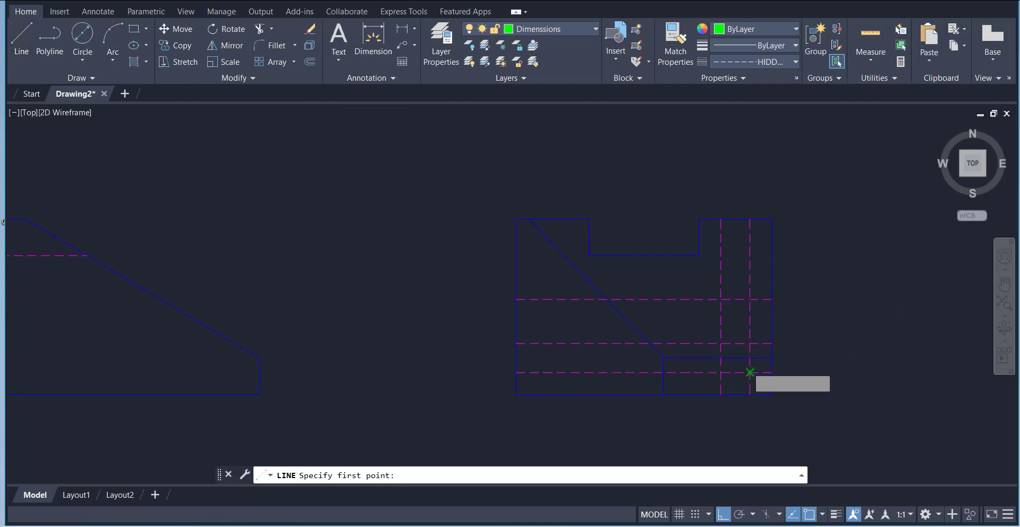
{"action": "left_click", "coordinate": [750, 372]}
{"action": "left_click", "coordinate": [731, 342]}
{"action": "right_click", "coordinate": [808, 311]}
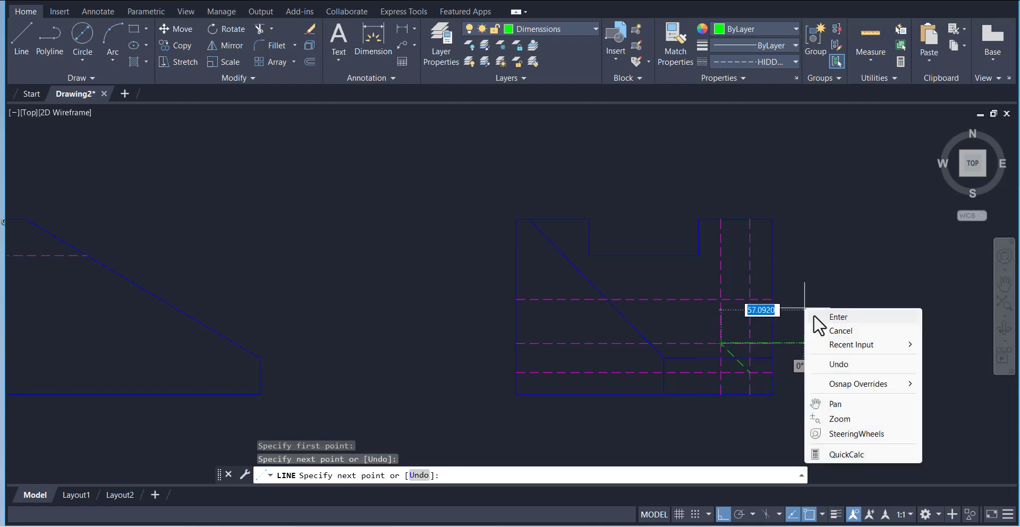
{"action": "left_click", "coordinate": [820, 318]}
Make Contours the current layer and draw a 20 mm diameter circle centred on the helper diagonal's midpoint.
{"action": "left_click", "coordinate": [544, 33]}
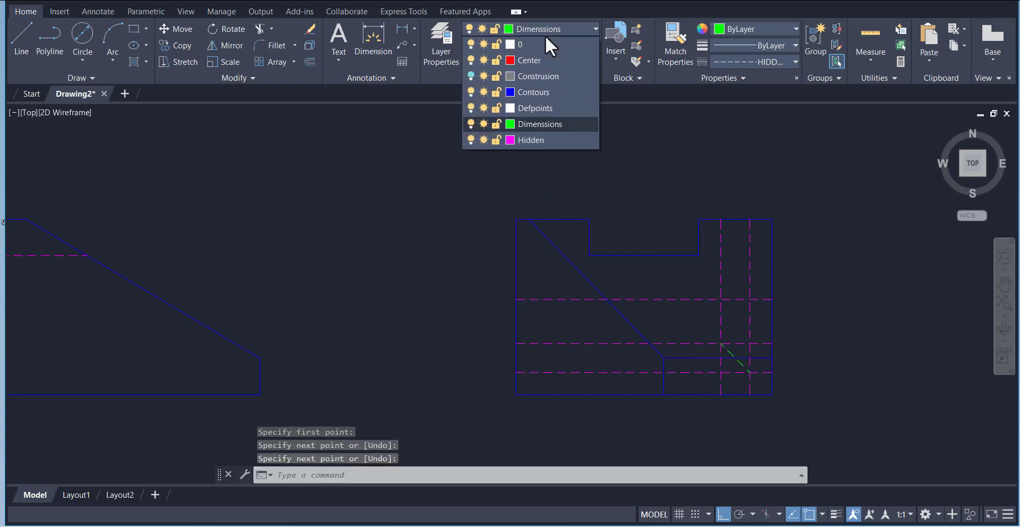
{"action": "left_click", "coordinate": [541, 92]}
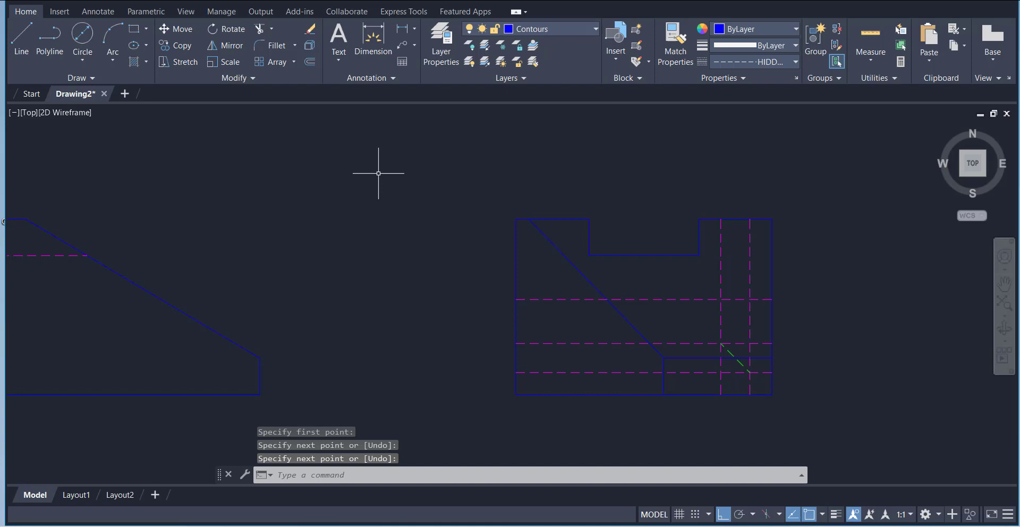
{"action": "left_click", "coordinate": [82, 35]}
{"action": "scroll", "coordinate": [788, 397], "scroll_direction": "up", "scroll_amount": 4}
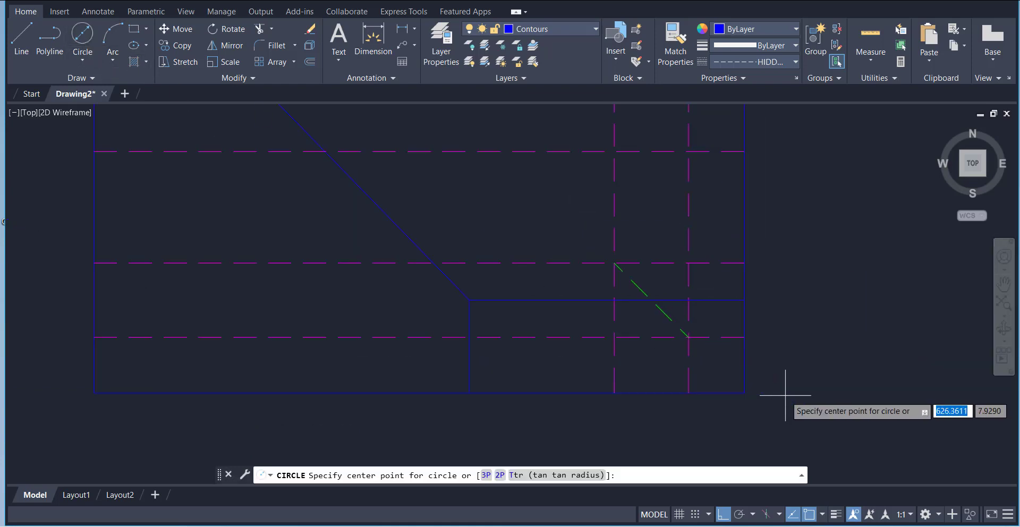
{"action": "left_click", "coordinate": [662, 307]}
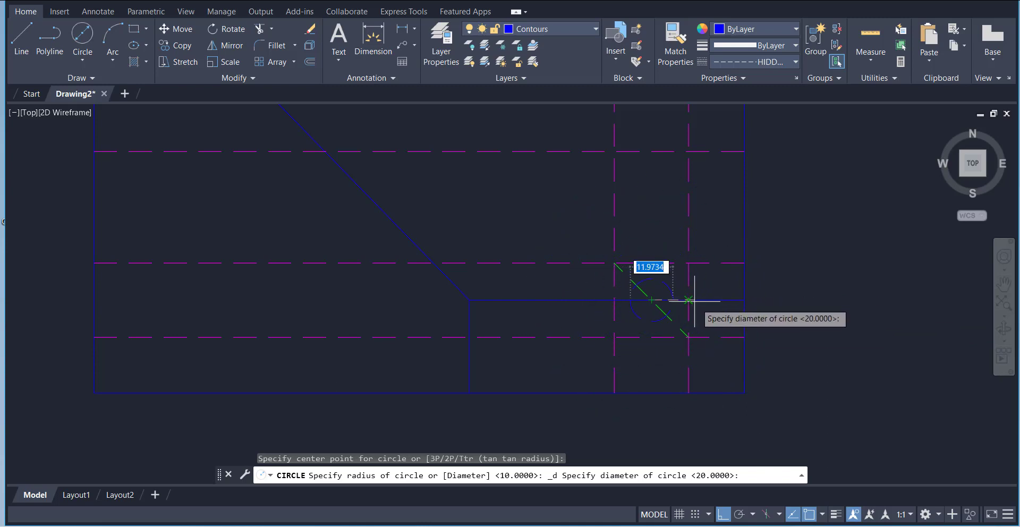
{"action": "left_click", "coordinate": [724, 313]}
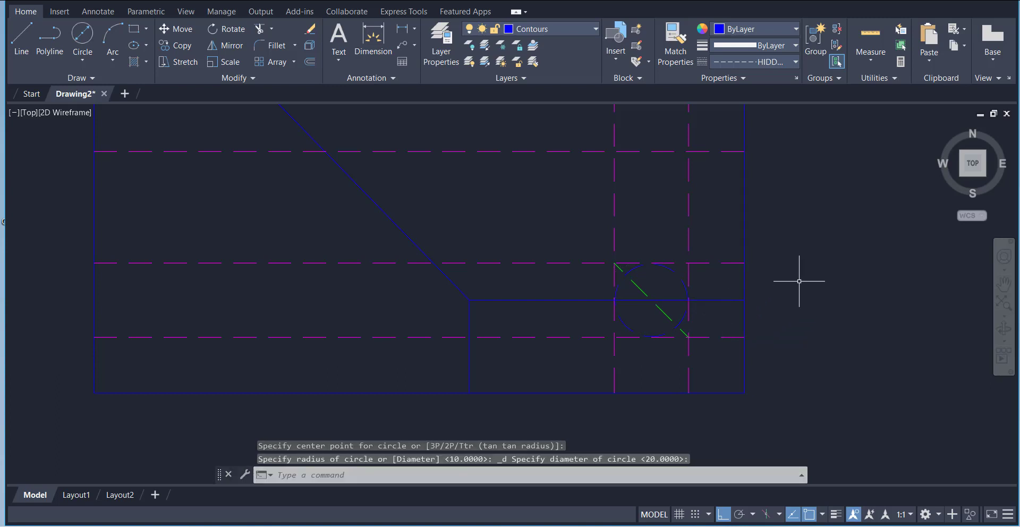
Erase the helper diagonal inside the side view's circle and look over all three views.
{"action": "left_click", "coordinate": [642, 287]}
{"action": "key", "text": "Delete"}
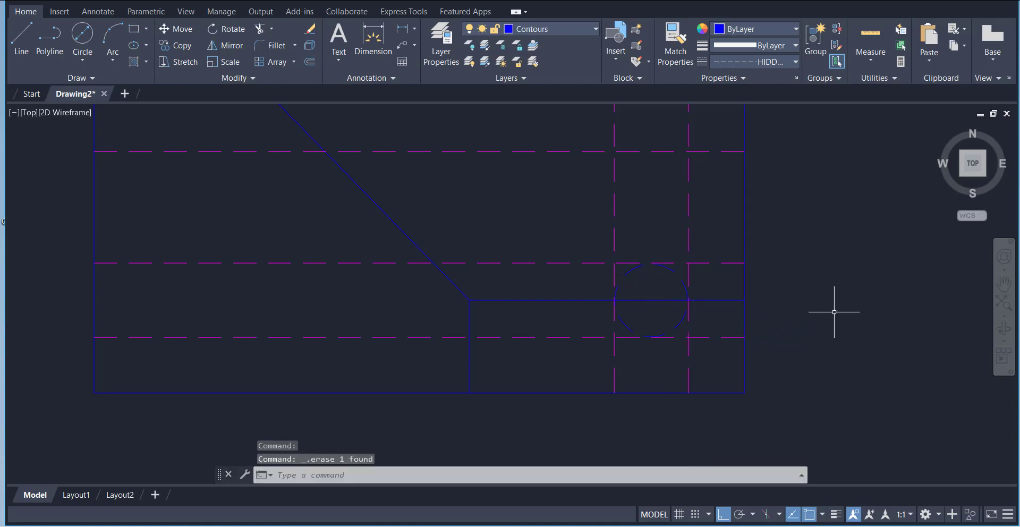
{"action": "scroll", "coordinate": [836, 310], "scroll_direction": "down", "scroll_amount": 6}
{"action": "scroll", "coordinate": [842, 299], "scroll_direction": "up", "scroll_amount": 2}
{"action": "scroll", "coordinate": [842, 300], "scroll_direction": "down", "scroll_amount": 3}
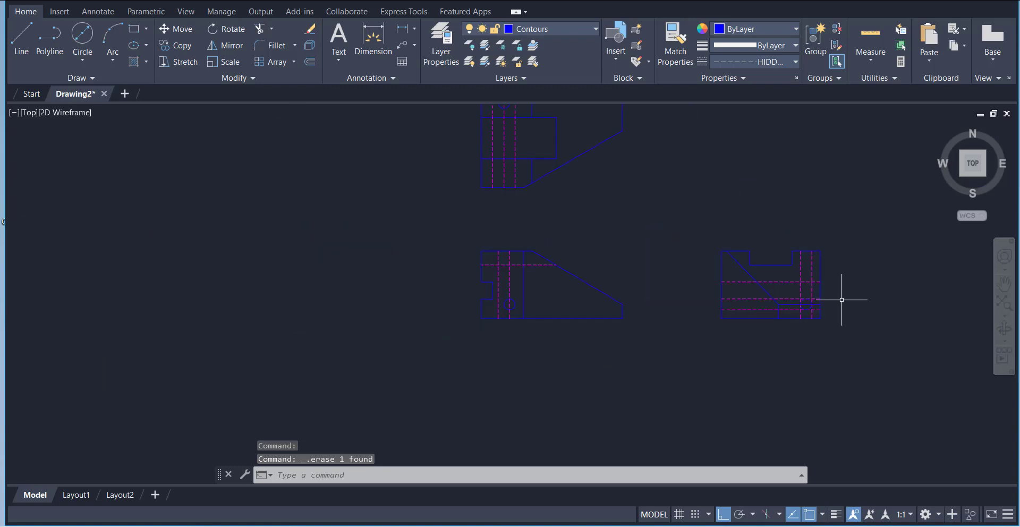
{"action": "scroll", "coordinate": [751, 308], "scroll_direction": "down", "scroll_amount": 4}
{"action": "scroll", "coordinate": [522, 271], "scroll_direction": "down", "scroll_amount": 2}
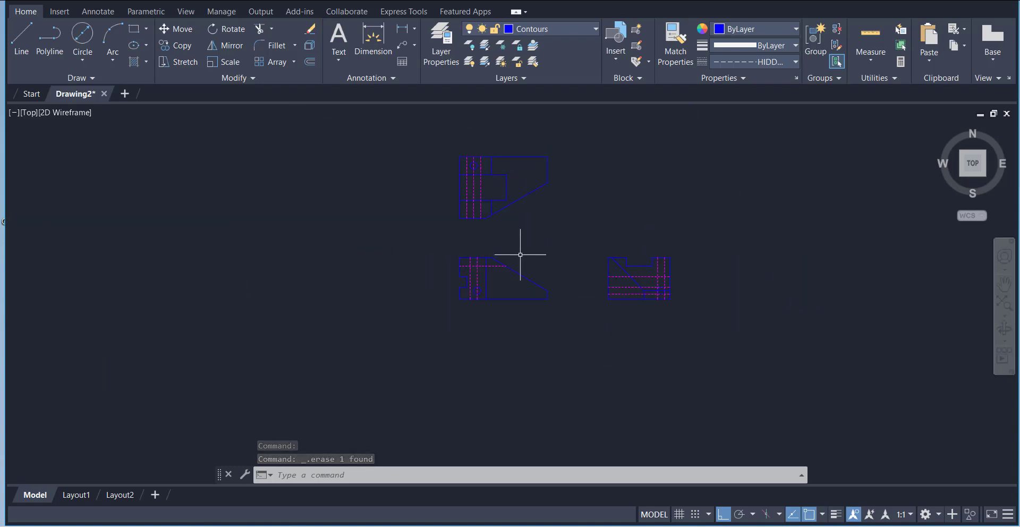
{"action": "scroll", "coordinate": [599, 237], "scroll_direction": "up", "scroll_amount": 4}
{"action": "scroll", "coordinate": [505, 263], "scroll_direction": "down", "scroll_amount": 2}
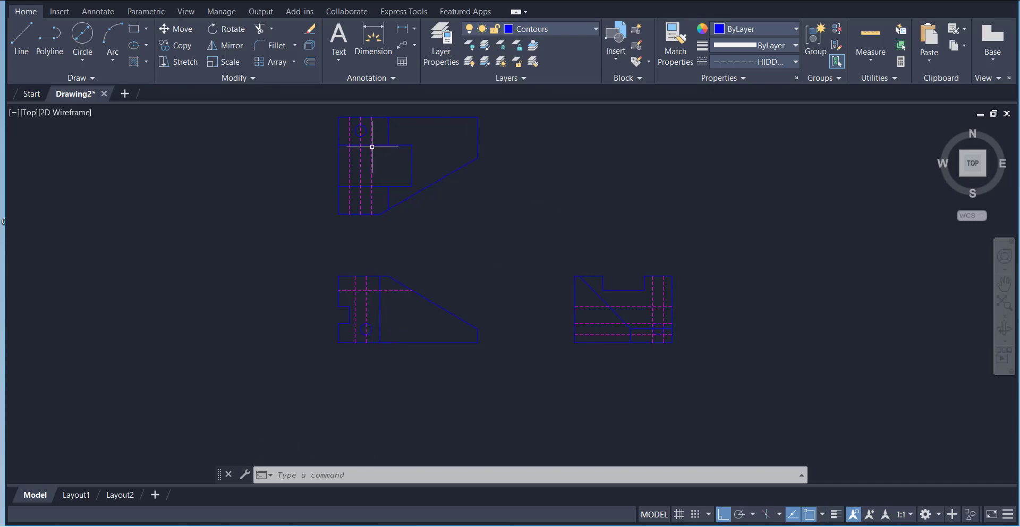
Switch to Paint, trace both Ø20 hole axes in red to their meeting point on the Angle Slider picture, and return to AutoCAD.
{"action": "key", "text": "alt+Tab"}
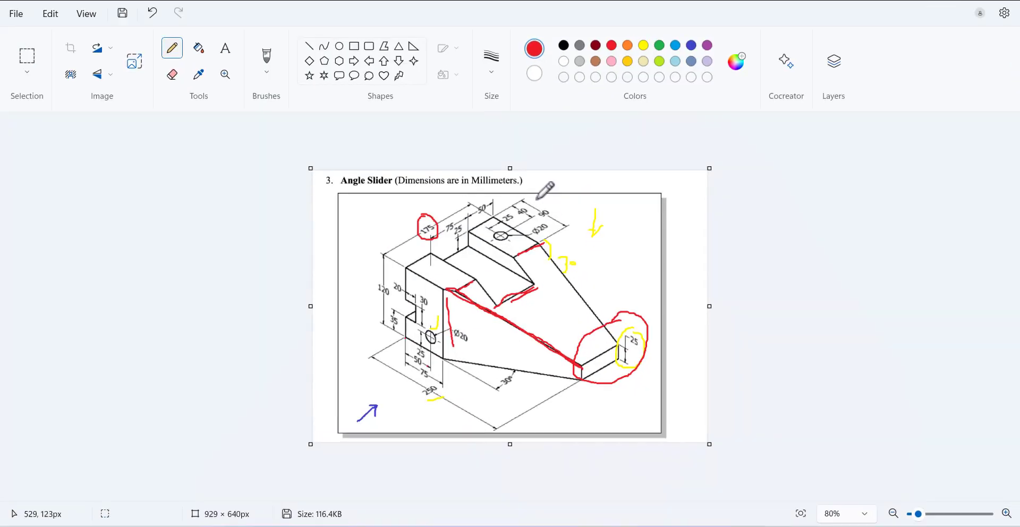
{"action": "left_click_drag", "start_coordinate": [500, 235], "coordinate": [504, 309]}
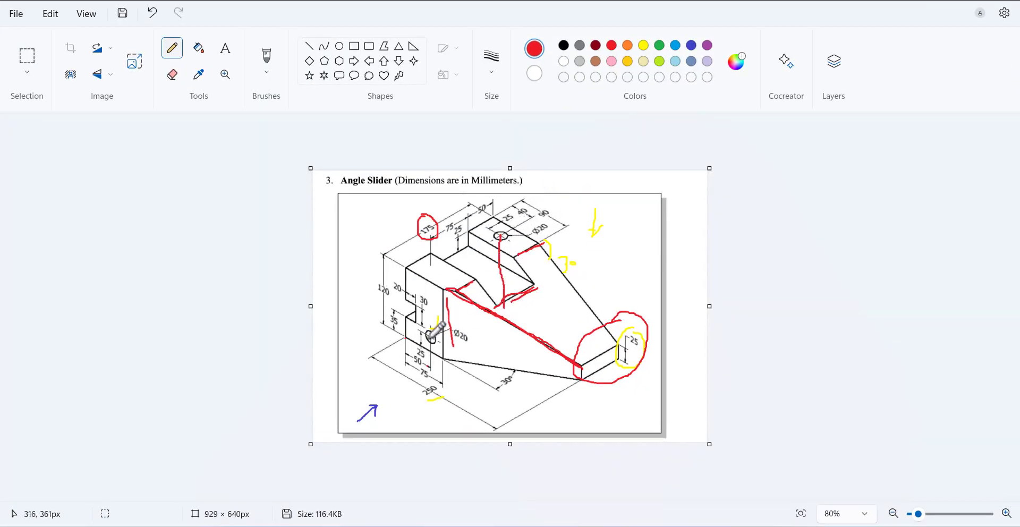
{"action": "left_click_drag", "start_coordinate": [431, 340], "coordinate": [503, 301]}
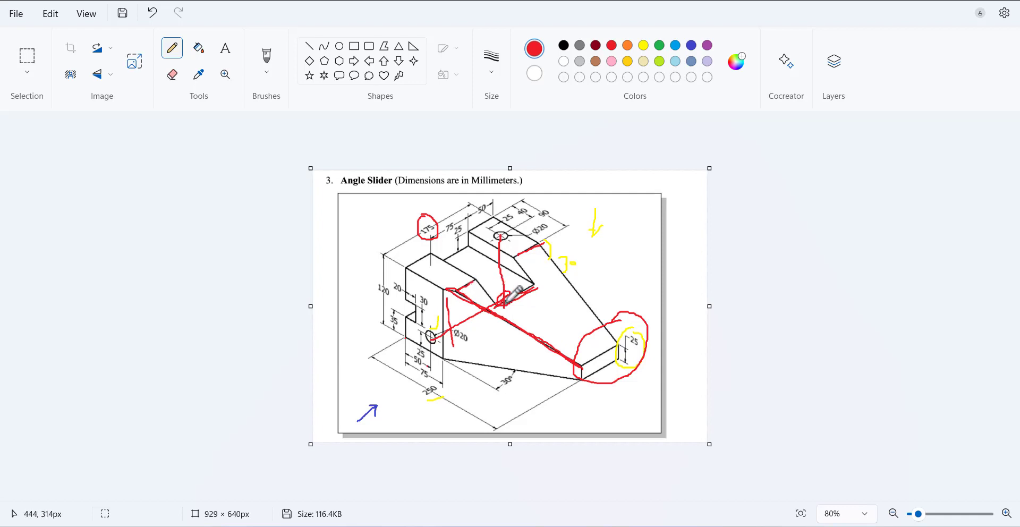
{"action": "mouse_move", "coordinate": [506, 293]}
{"action": "left_mouse_down"}
{"action": "mouse_move", "coordinate": [501, 309]}
{"action": "mouse_move", "coordinate": [513, 299]}
{"action": "mouse_move", "coordinate": [504, 292]}
{"action": "left_mouse_up"}
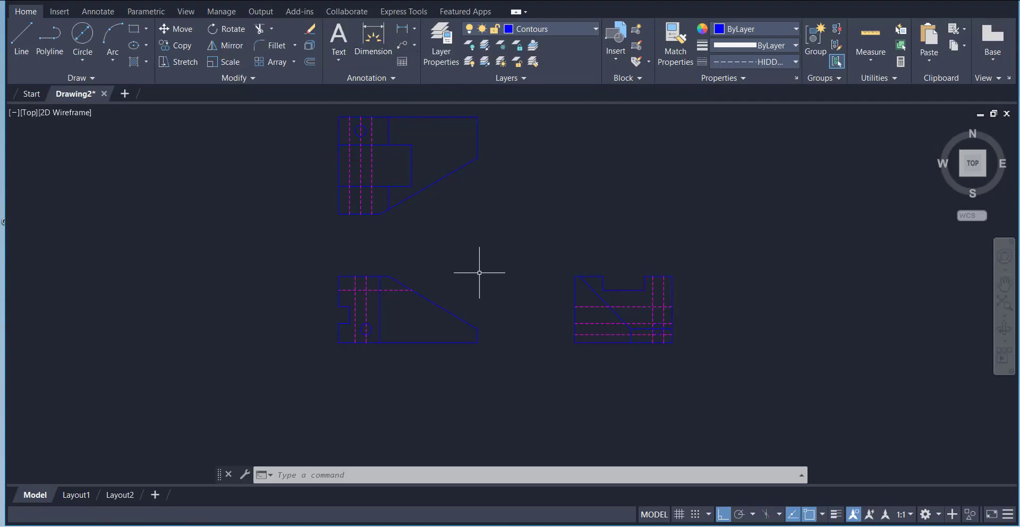
{"action": "middle_click", "coordinate": [423, 223]}
{"action": "middle_click", "coordinate": [423, 222]}
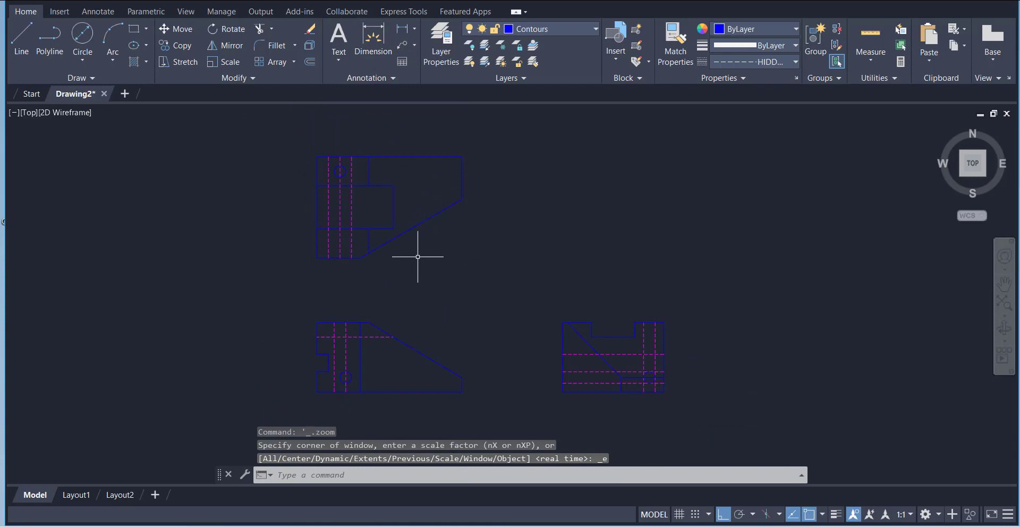
Make Center the current layer and add center marks to the hole circles in the top view and the front view.
{"action": "left_click", "coordinate": [535, 30]}
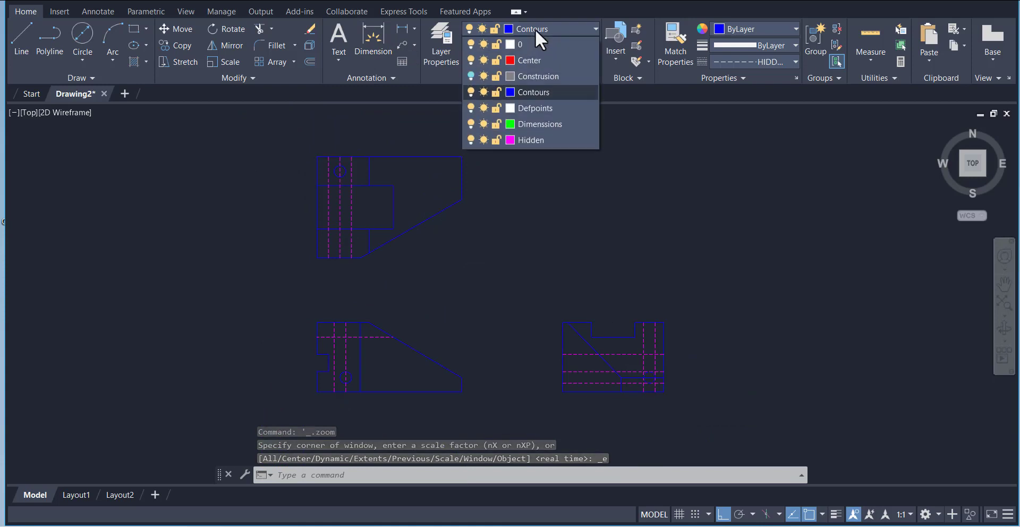
{"action": "left_click", "coordinate": [528, 62]}
{"action": "left_click", "coordinate": [98, 11]}
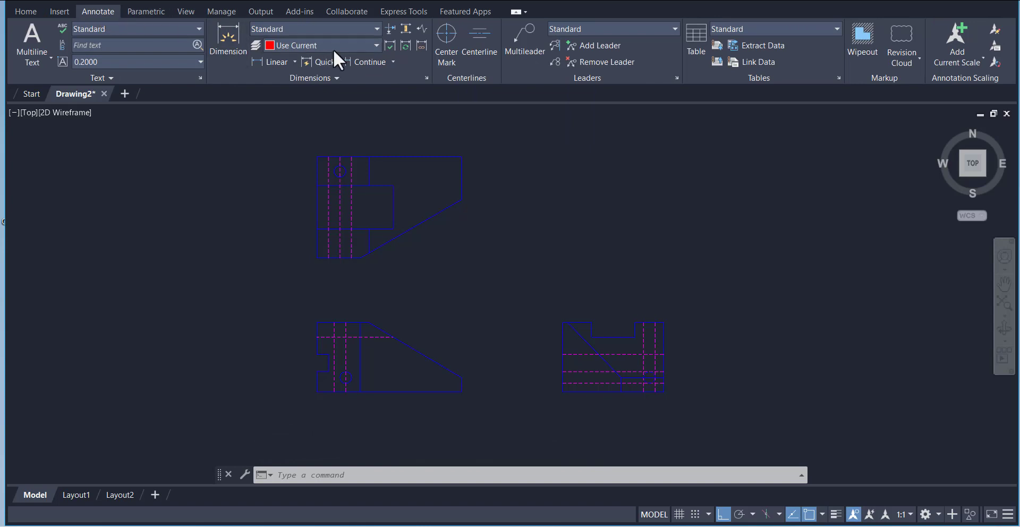
{"action": "left_click", "coordinate": [437, 43]}
{"action": "left_click", "coordinate": [341, 166]}
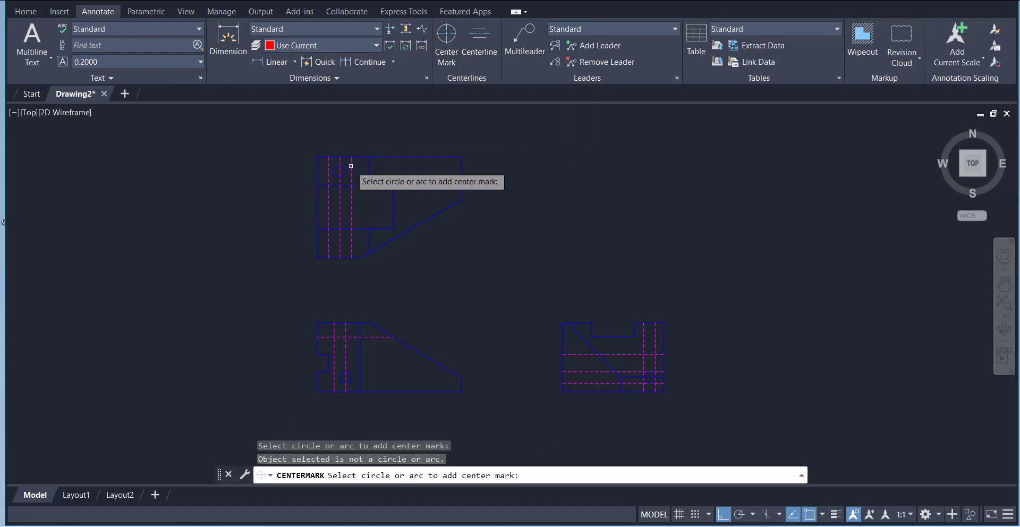
{"action": "left_click", "coordinate": [347, 168]}
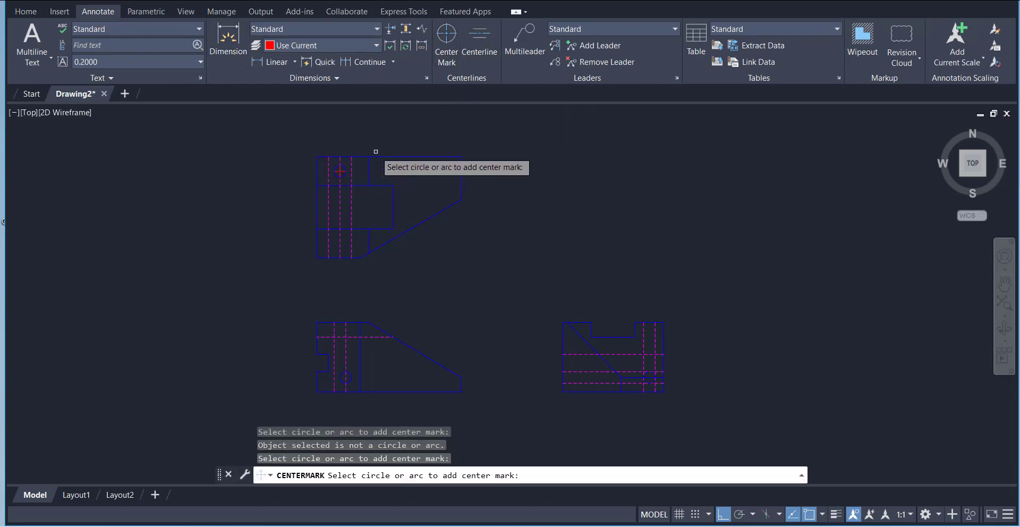
{"action": "left_click", "coordinate": [348, 371]}
Add a vertical centerline between the two rightmost vertical hidden lines in the top view and between the vertical pair in the front view.
{"action": "left_click", "coordinate": [474, 45]}
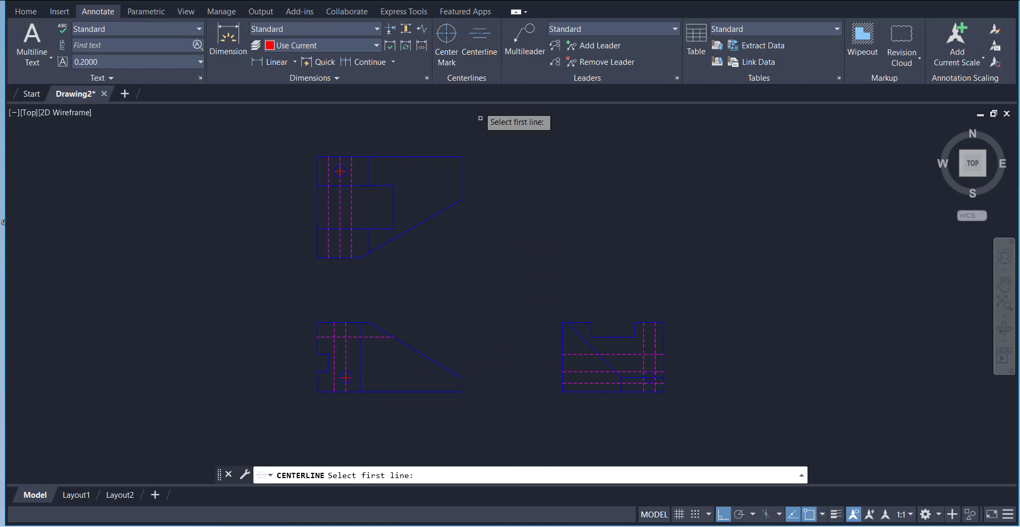
{"action": "left_click", "coordinate": [352, 207]}
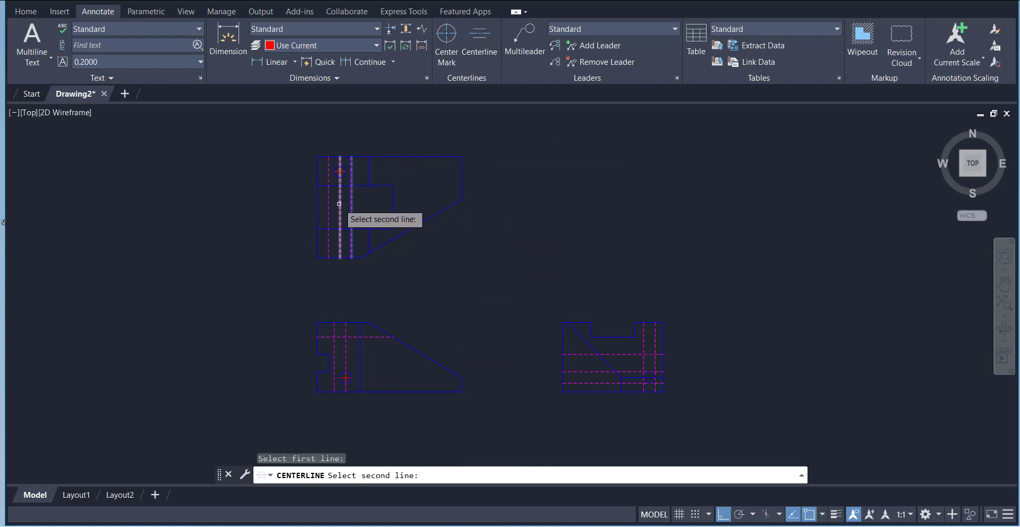
{"action": "left_click", "coordinate": [340, 213]}
{"action": "left_click", "coordinate": [475, 46]}
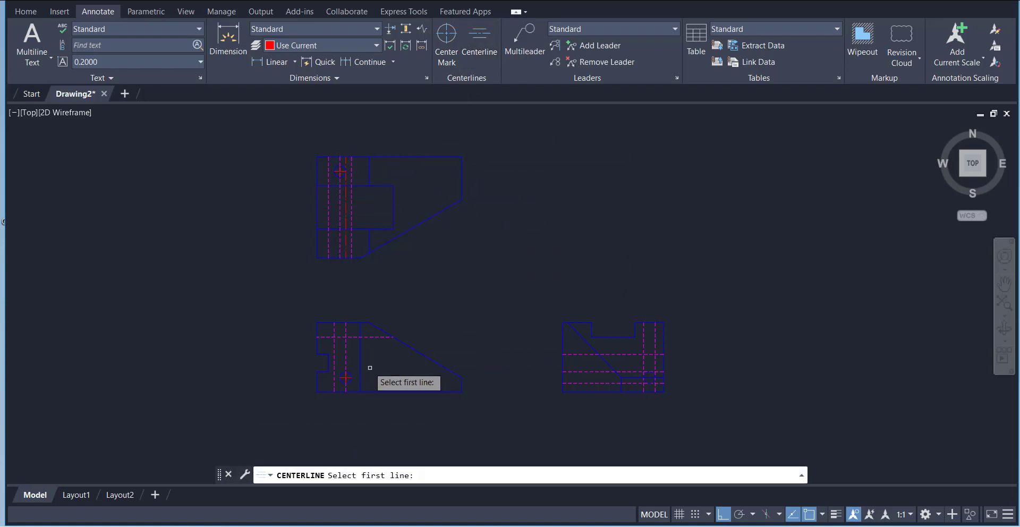
{"action": "left_click", "coordinate": [345, 348]}
{"action": "left_click", "coordinate": [335, 349]}
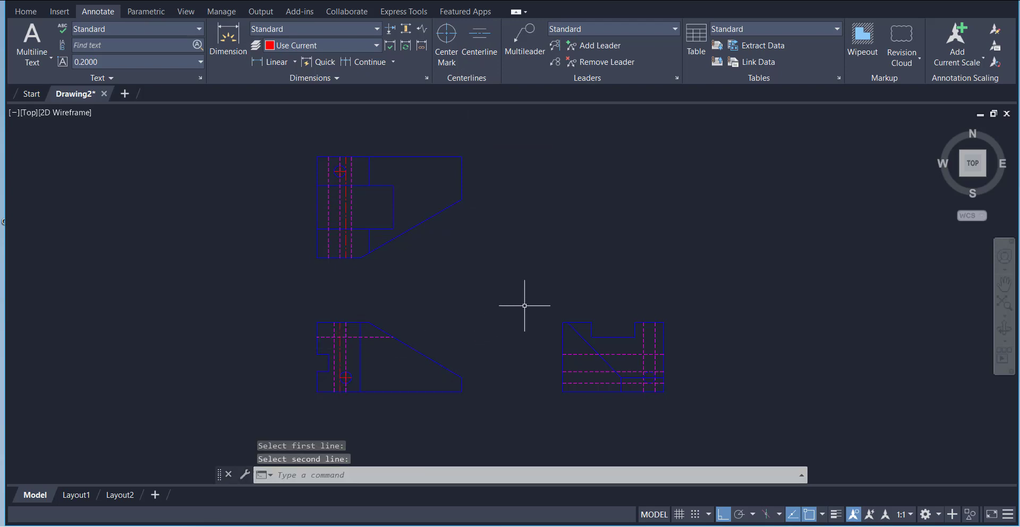
Add centerlines in the side view between the two vertical hidden lines and between the two lowest horizontal hidden lines.
{"action": "left_click", "coordinate": [477, 42]}
{"action": "left_click", "coordinate": [654, 348]}
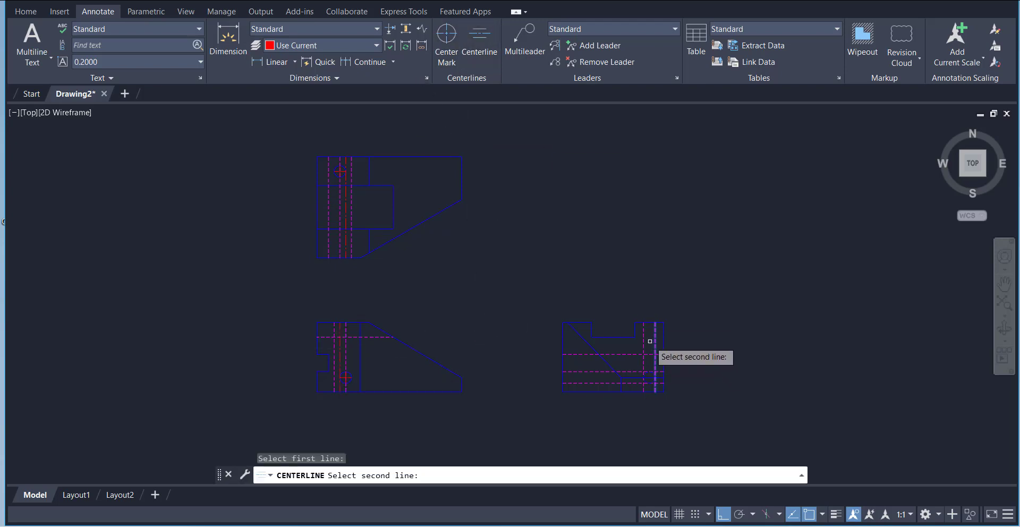
{"action": "left_click", "coordinate": [644, 340]}
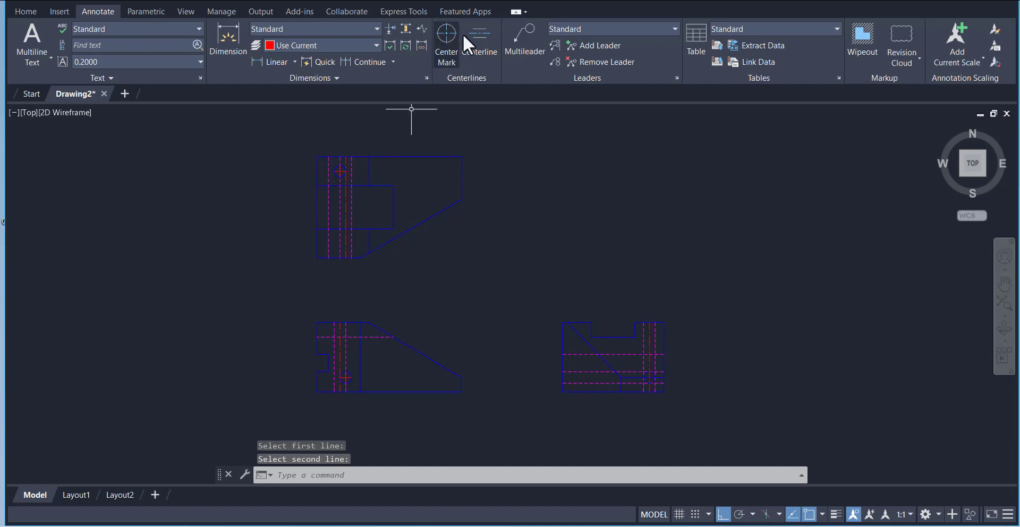
{"action": "left_click", "coordinate": [476, 38]}
{"action": "left_click", "coordinate": [589, 383]}
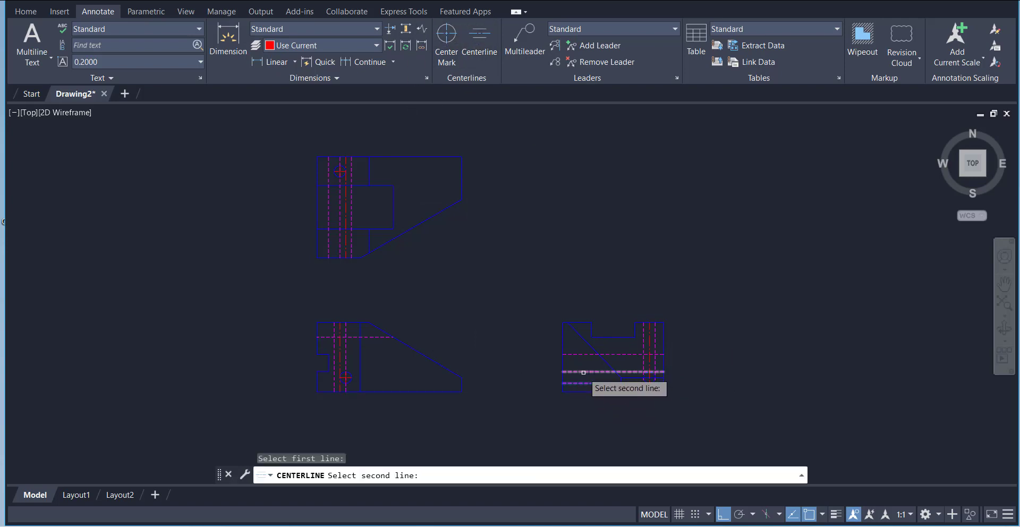
{"action": "left_click", "coordinate": [590, 372]}
{"action": "key", "text": "Escape"}
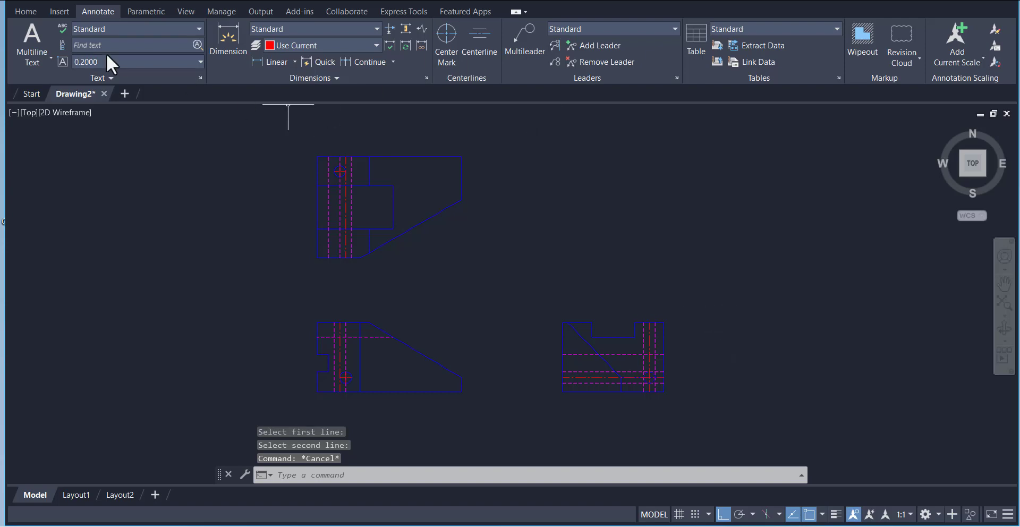
{"action": "left_click", "coordinate": [28, 12]}
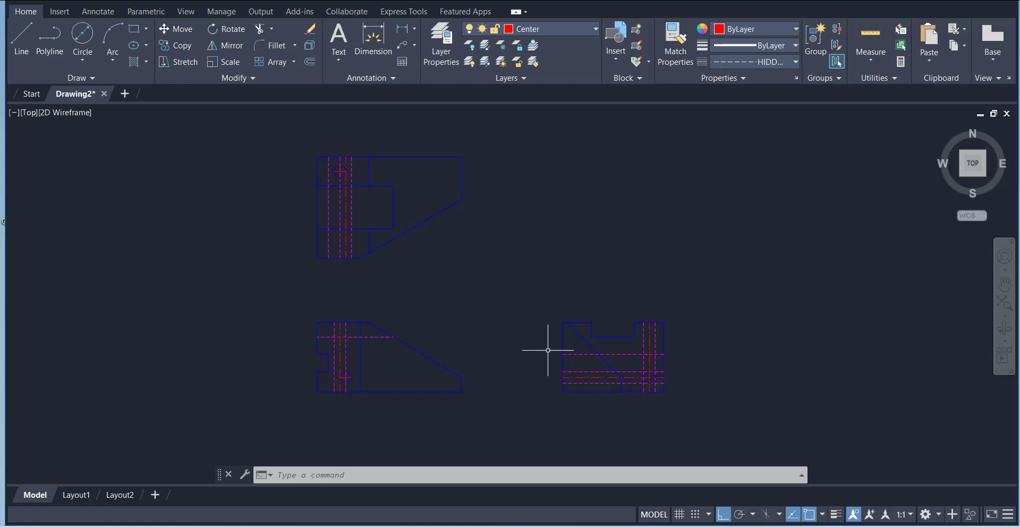
Switch to Paint, underline the Angle Slider title in red on the reference picture, and return to AutoCAD.
{"action": "key", "text": "alt+Tab"}
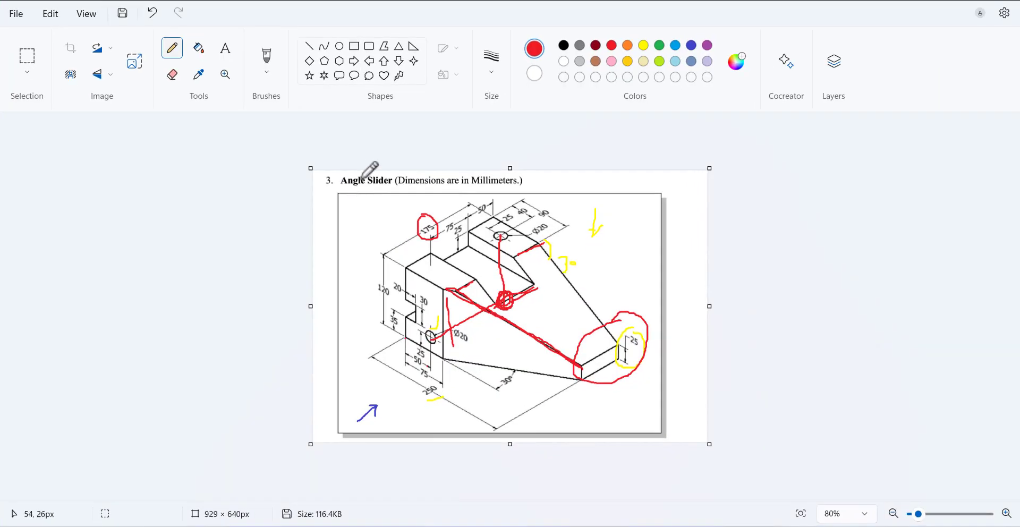
{"action": "left_click_drag", "start_coordinate": [344, 189], "coordinate": [402, 194]}
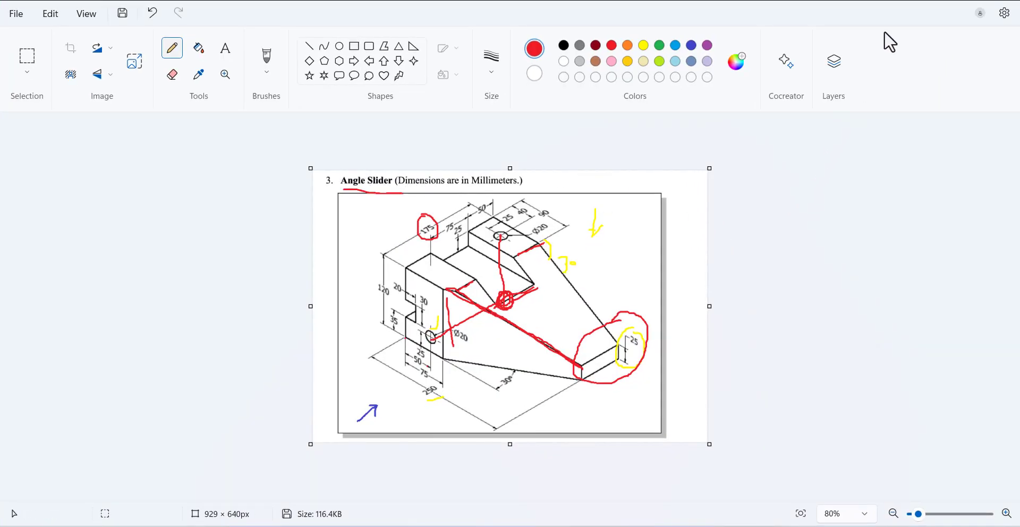
{"action": "left_click", "coordinate": [951, 6]}
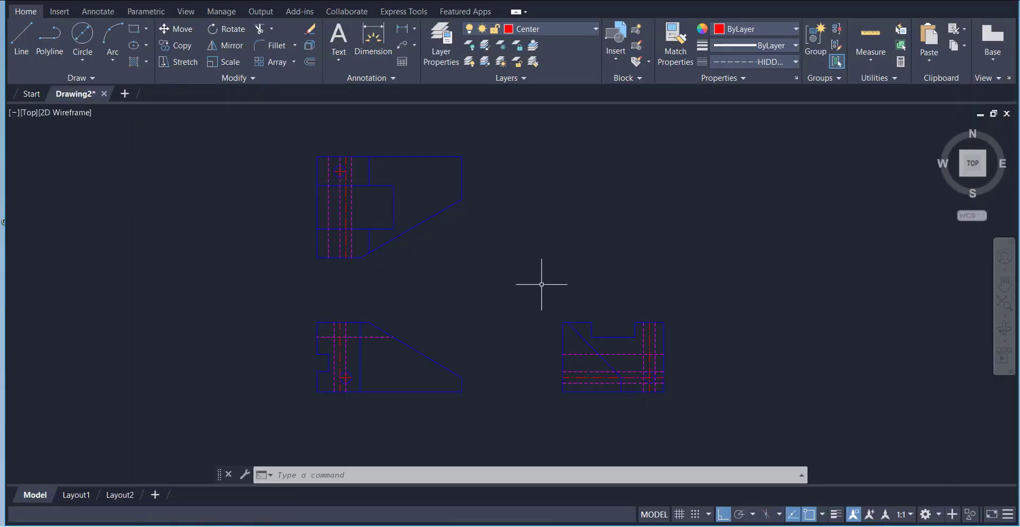